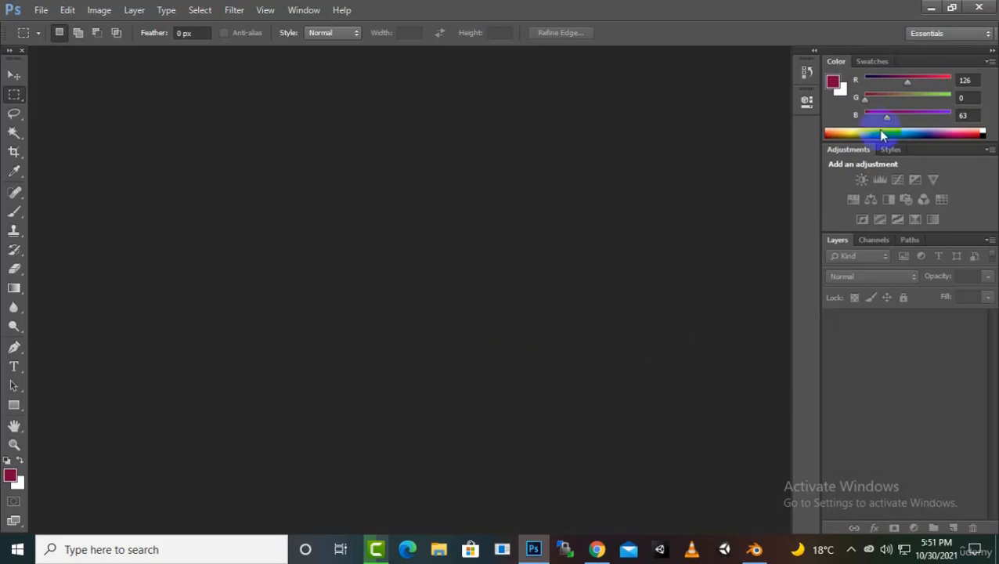
Step: Switch to Blender and give the robot's head a new material with a red base color
left_click(742, 545)
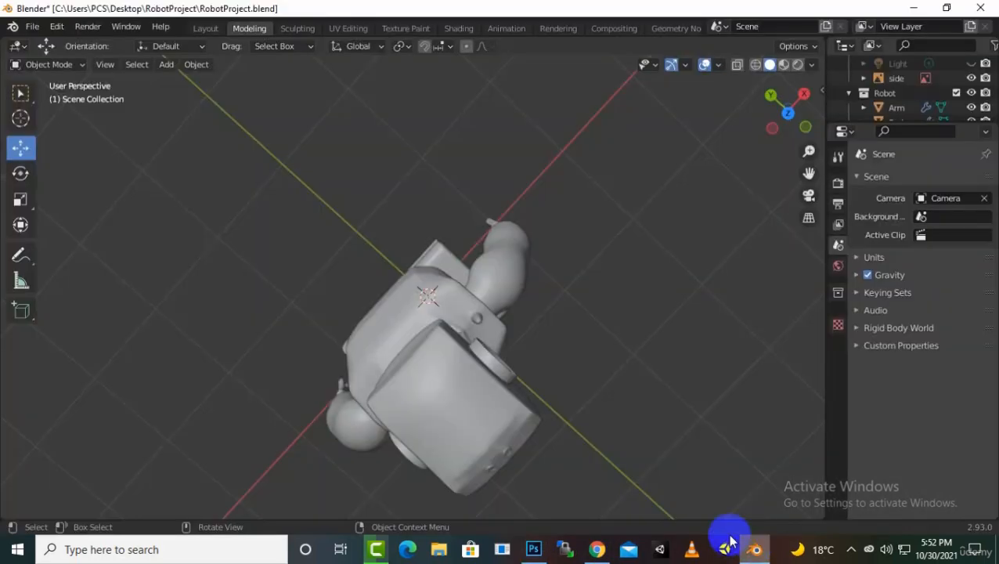
middle_click_drag(619, 398, 522, 268)
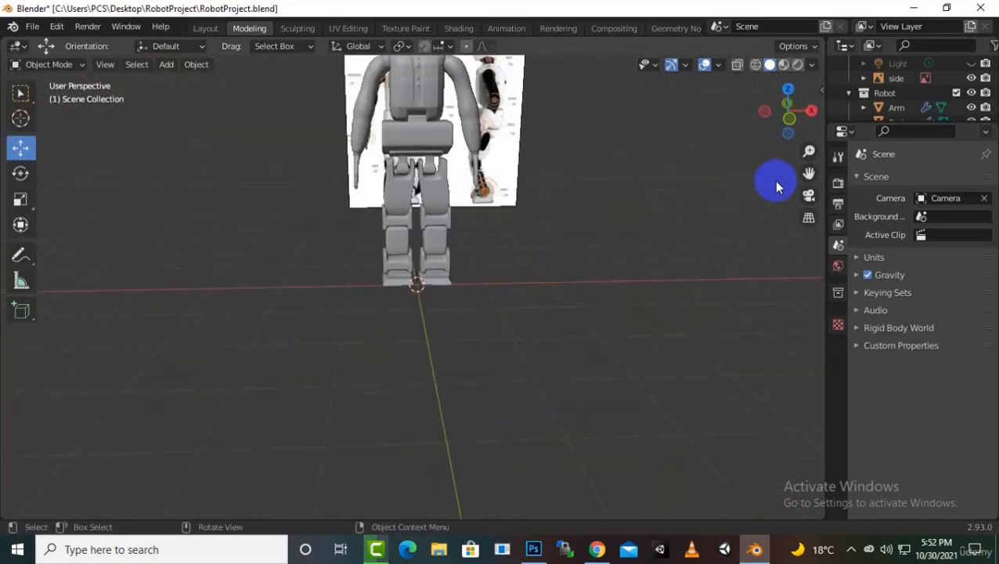
scroll(810, 176, "up", 3)
scroll(518, 205, "up", 3)
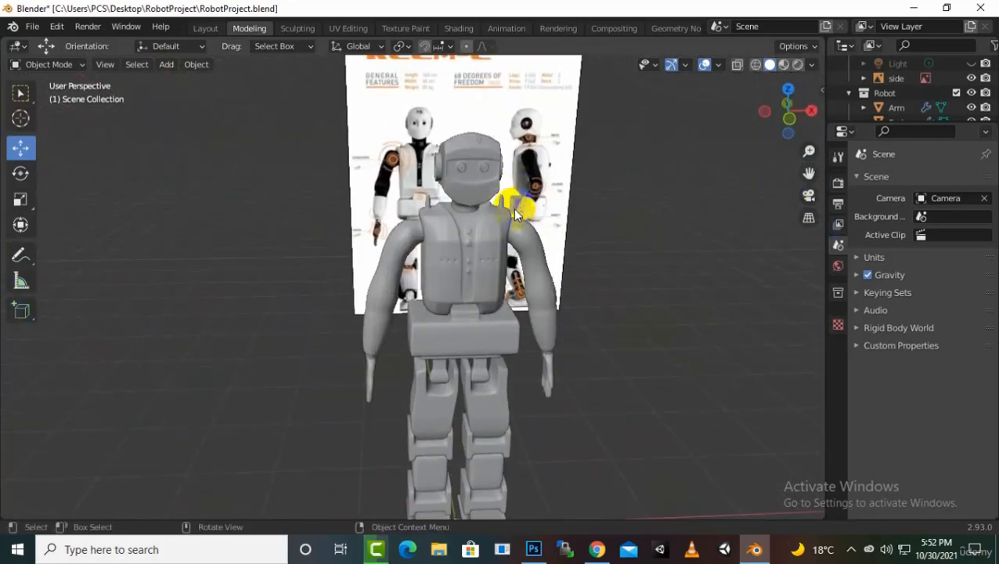
left_click(467, 159)
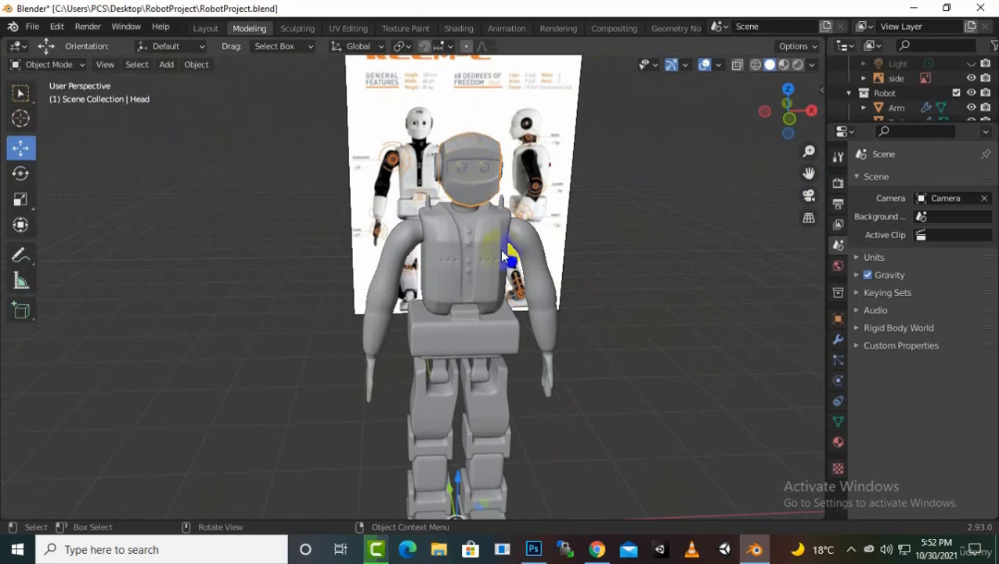
left_click(838, 442)
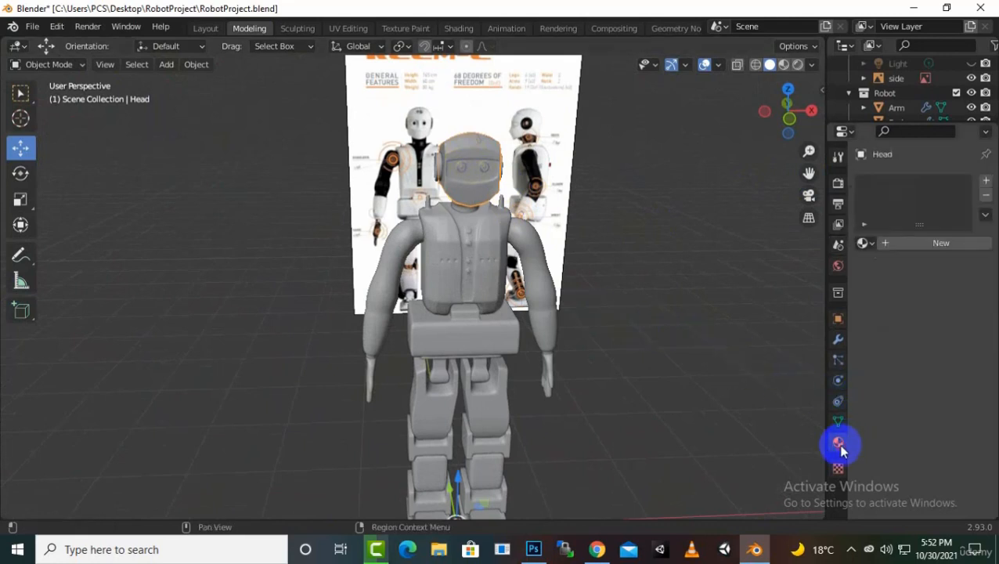
left_click(882, 247)
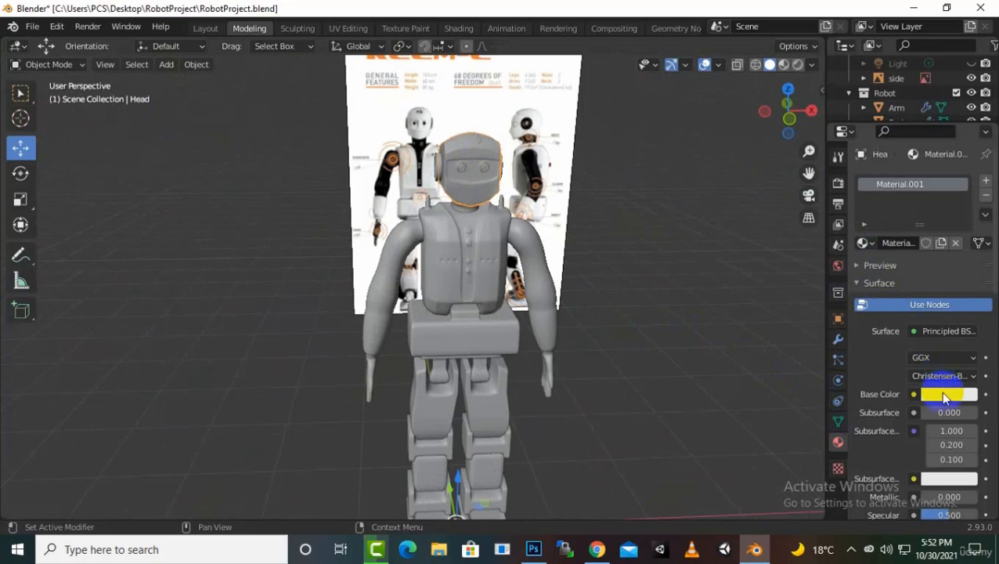
left_click(931, 393)
left_click(903, 285)
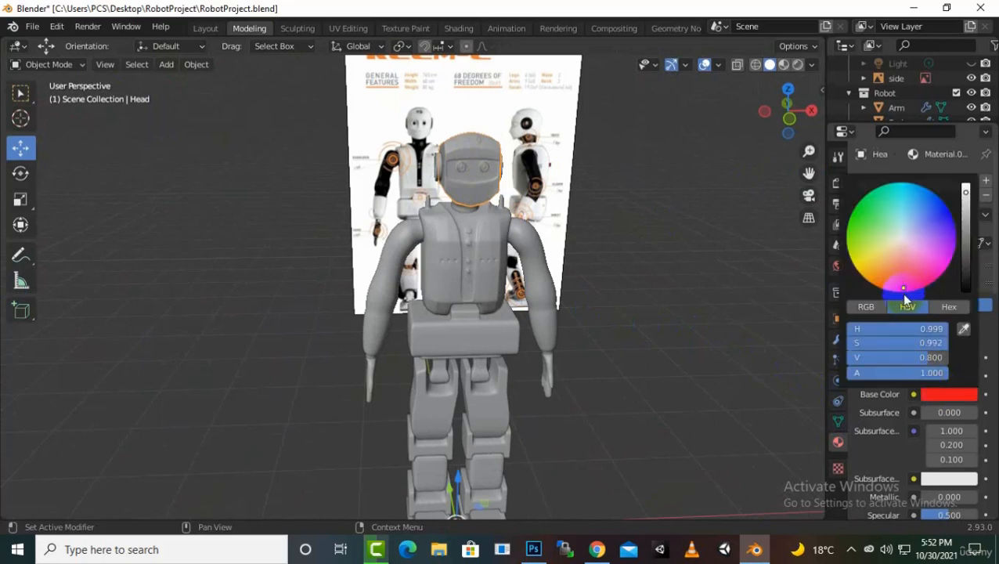
Step: Set the viewport shading to Material Preview and view the robot's head up close from the front
key("z")
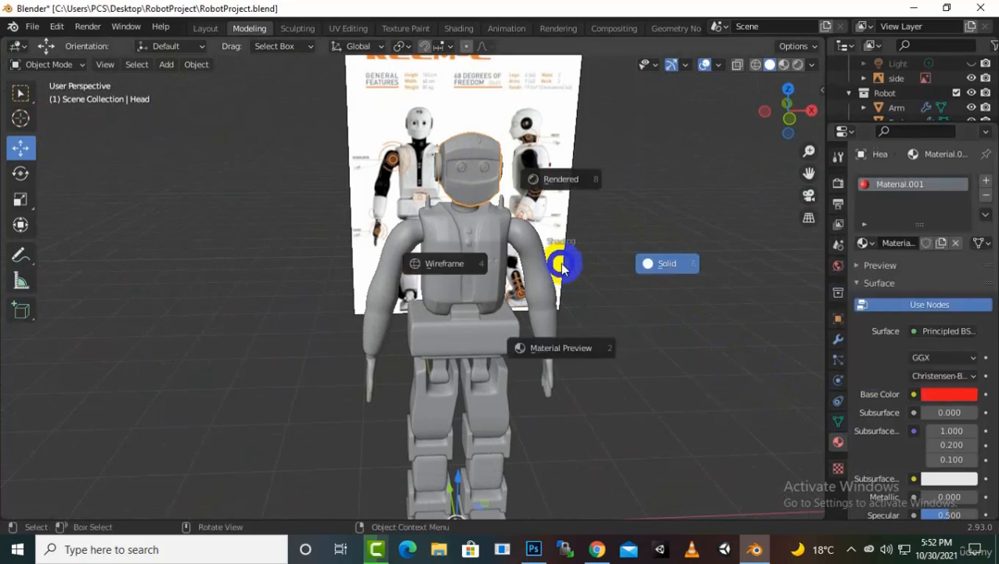
left_click(586, 329)
scroll(476, 139, "up", 4)
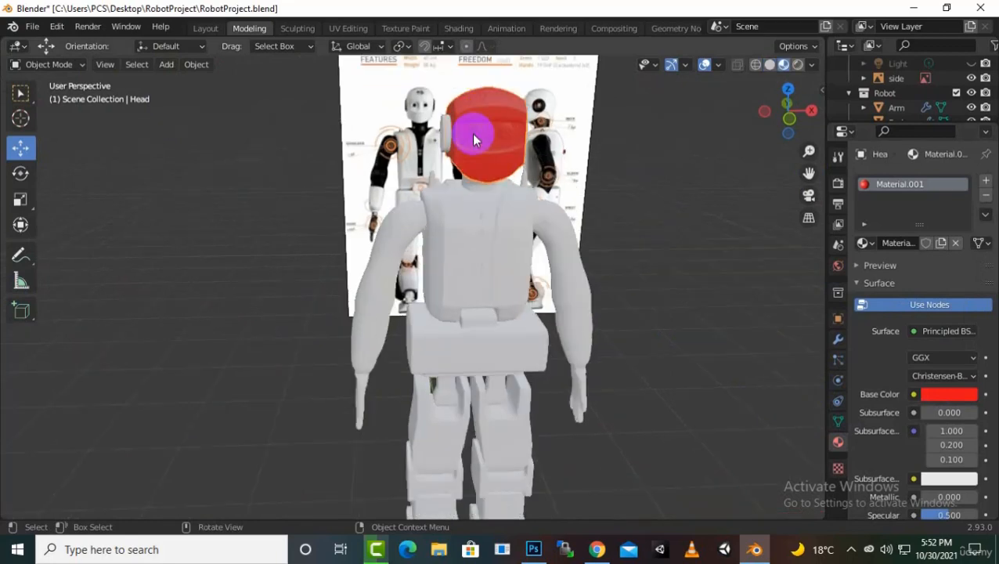
left_click_drag(808, 176, 801, 330)
scroll(529, 346, "up", 4)
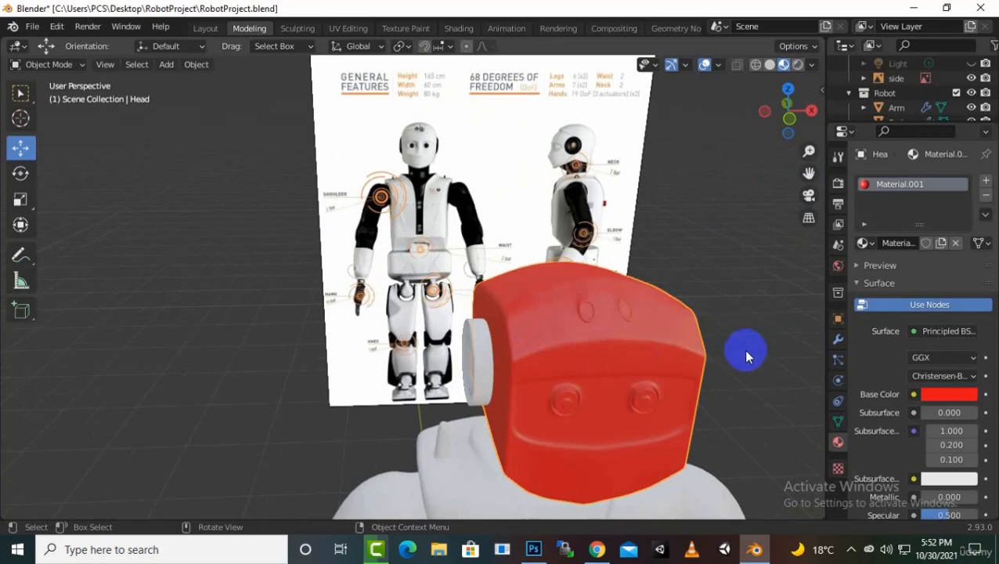
middle_click_drag(747, 354, 724, 333)
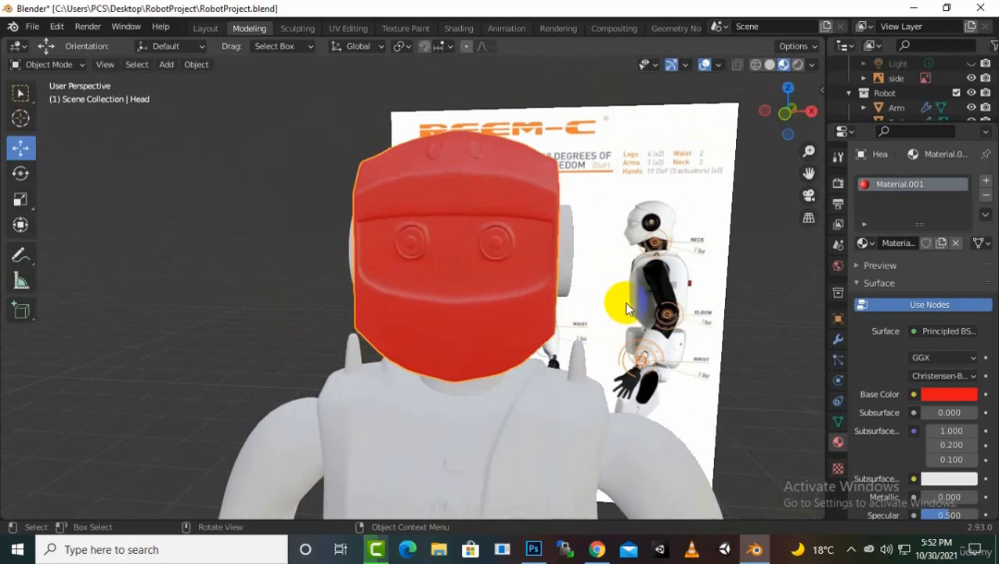
Step: Undo the head's red base color and remove the material slot from the head
left_click(941, 391)
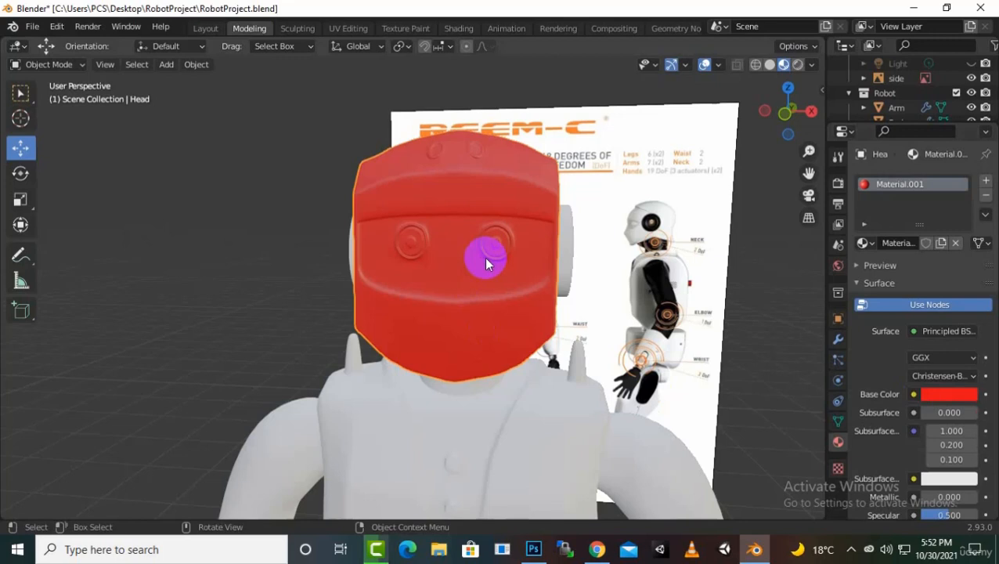
key("ctrl")
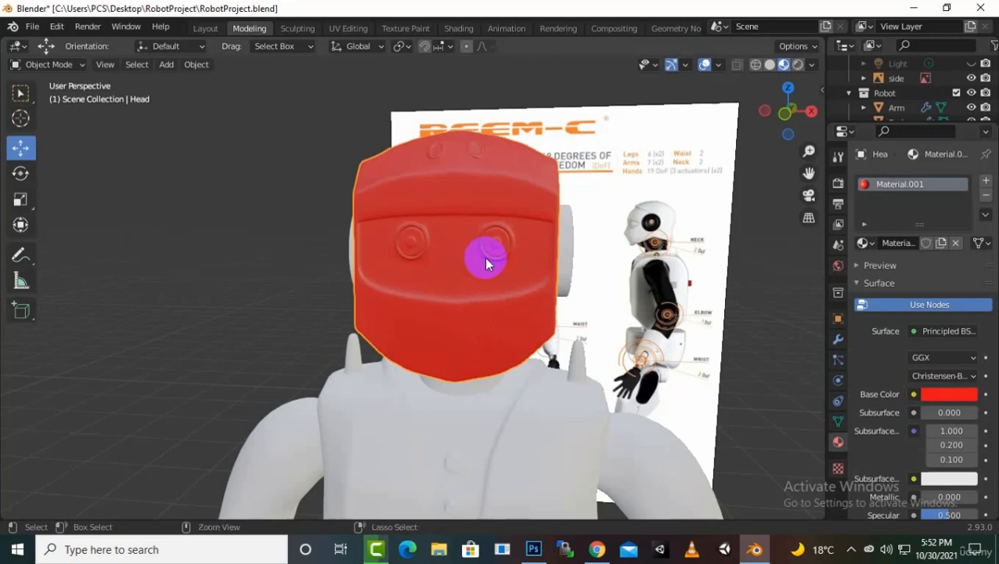
key("ctrl+z")
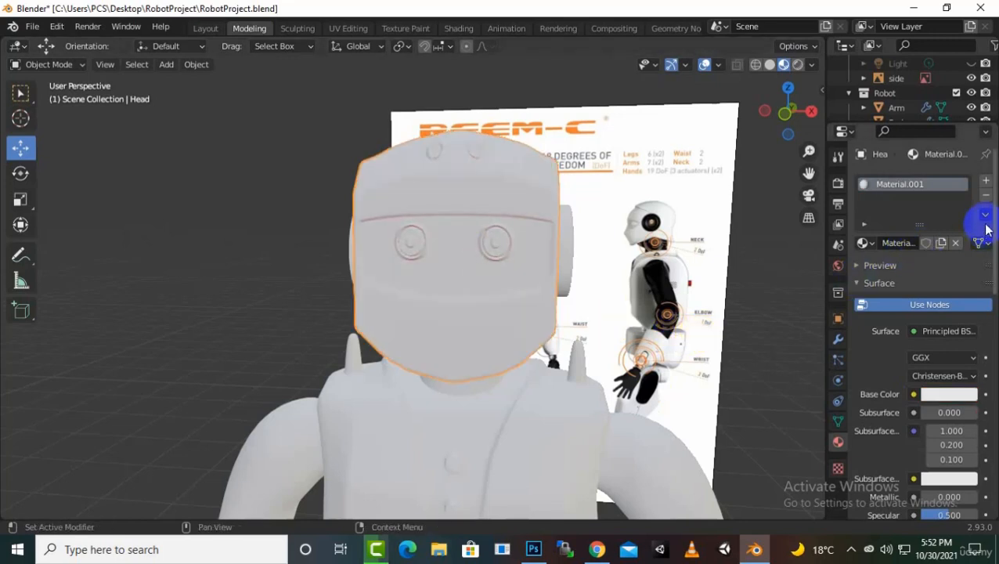
left_click(986, 195)
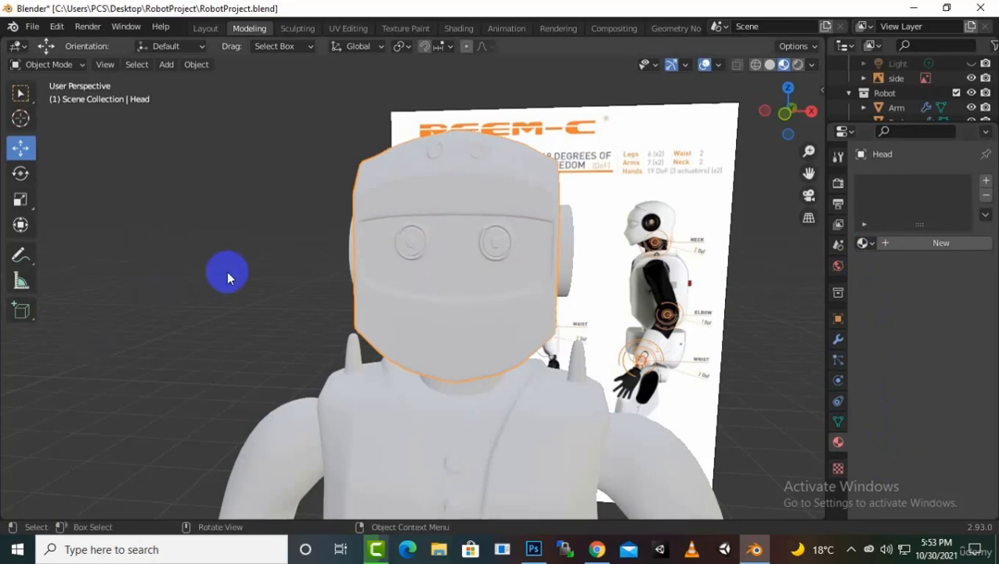
Step: Examine the colors of the robot's parts on the REEM-C reference image behind the model
scroll(321, 272, "down", 3)
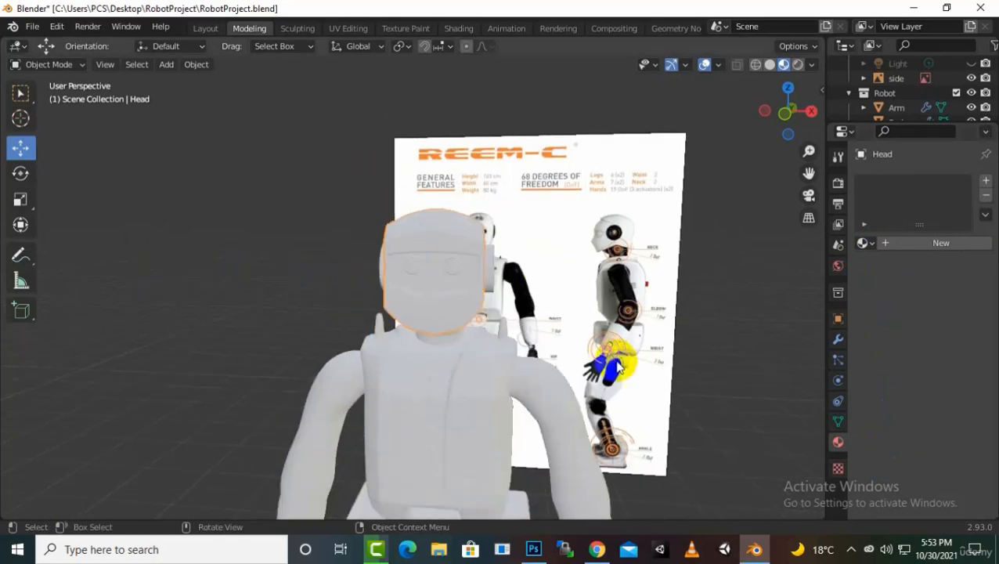
middle_click_drag(618, 357, 585, 458)
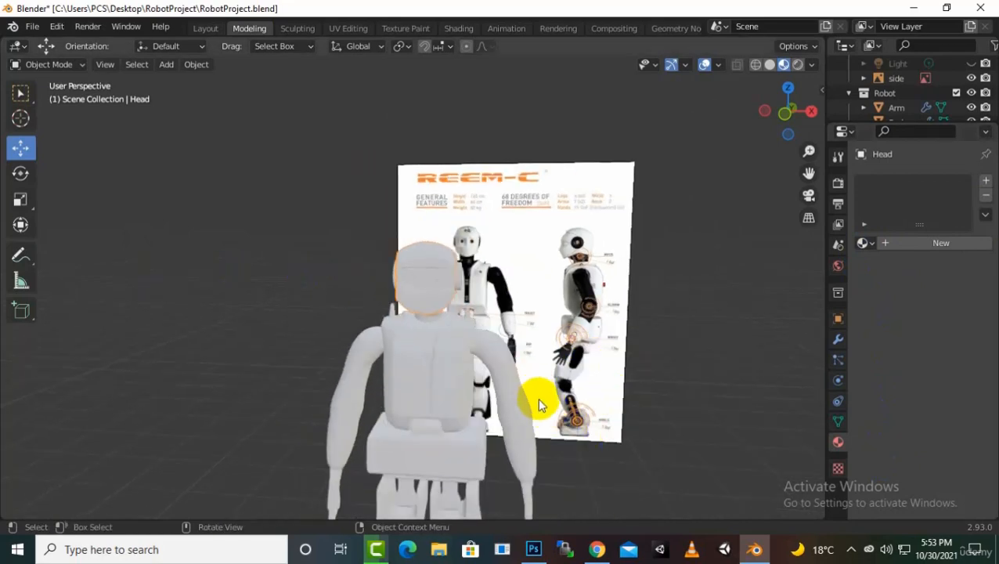
middle_click_drag(540, 402, 492, 418)
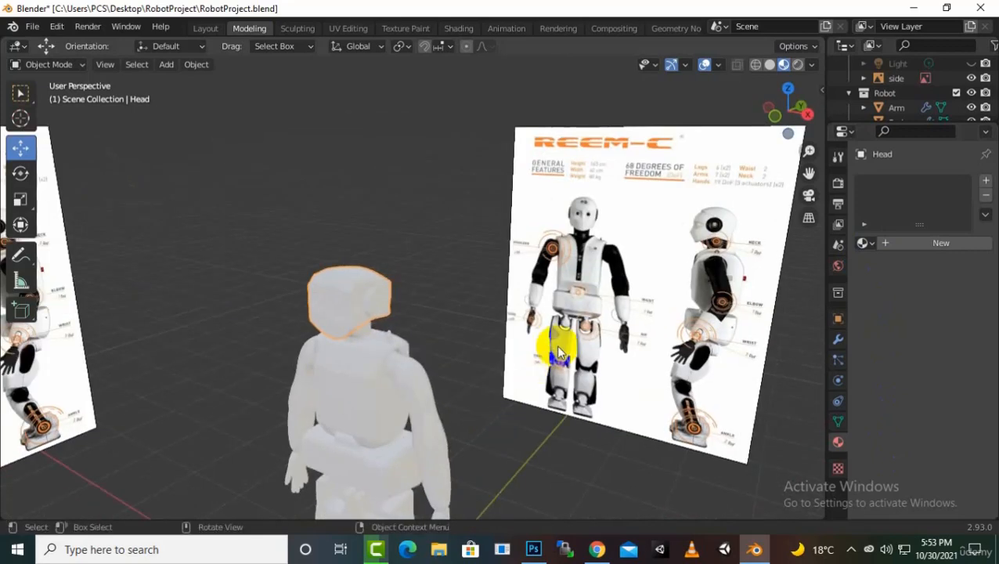
scroll(558, 346, "up", 3)
left_click_drag(798, 177, 566, 216)
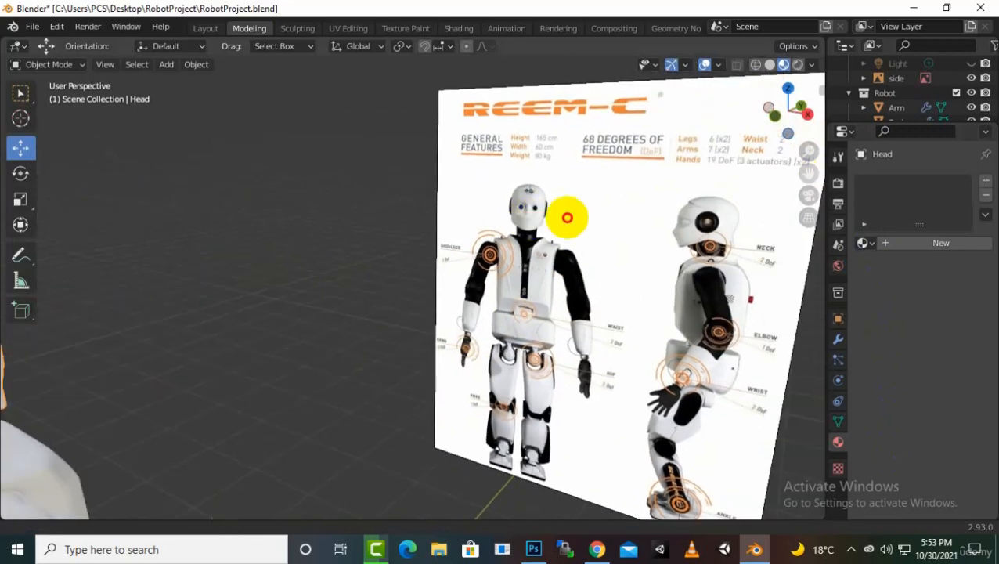
scroll(560, 383, "up", 4)
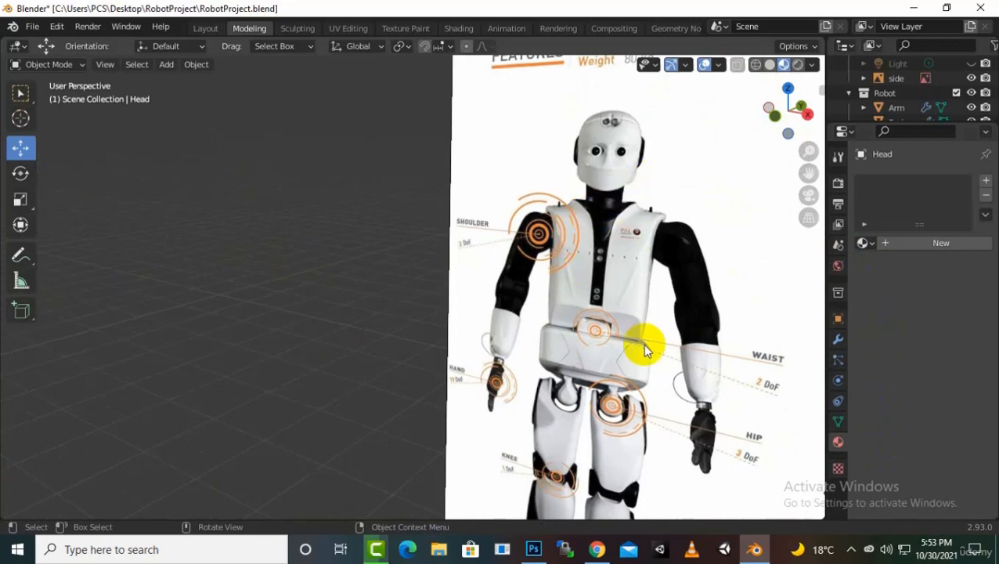
middle_click_drag(572, 394, 608, 384)
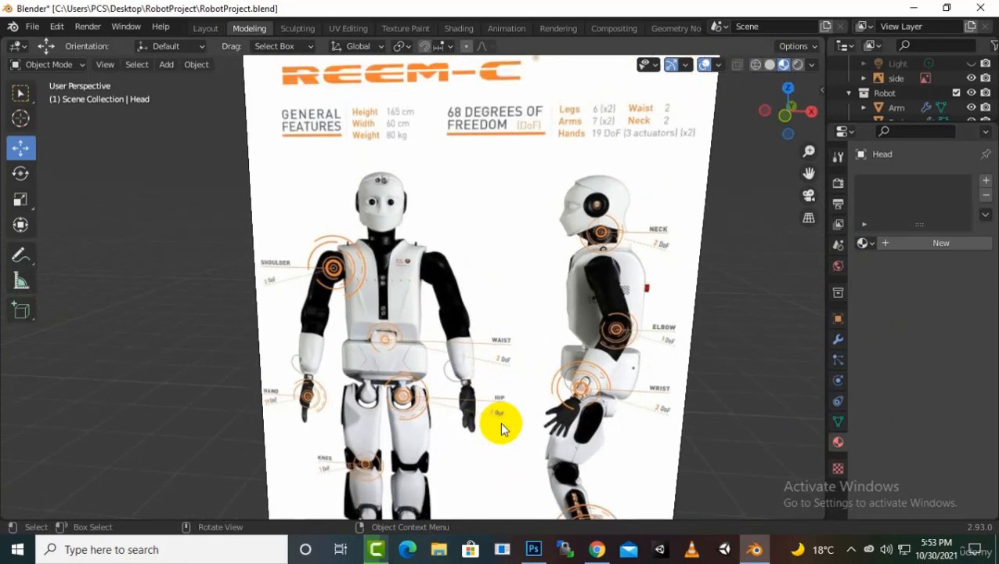
Step: Switch to Photoshop and create a new document 2048 pixels wide and 2048 pixels high
left_click(534, 550)
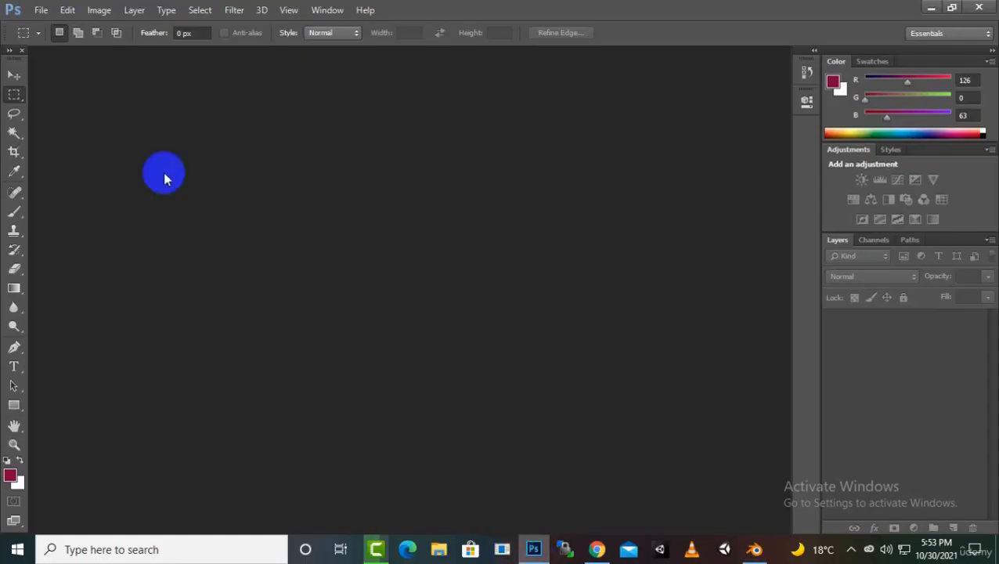
left_click(39, 10)
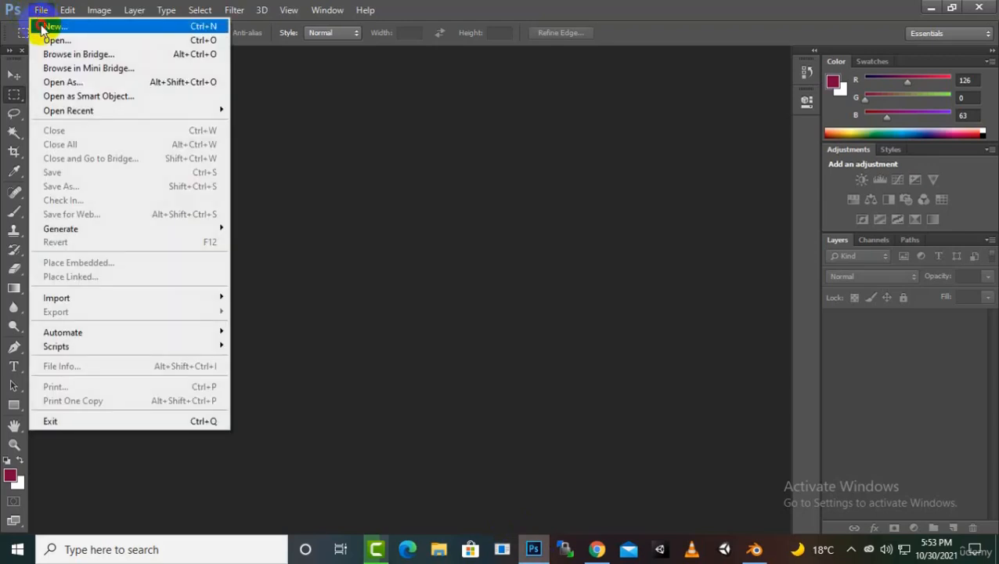
left_click(49, 27)
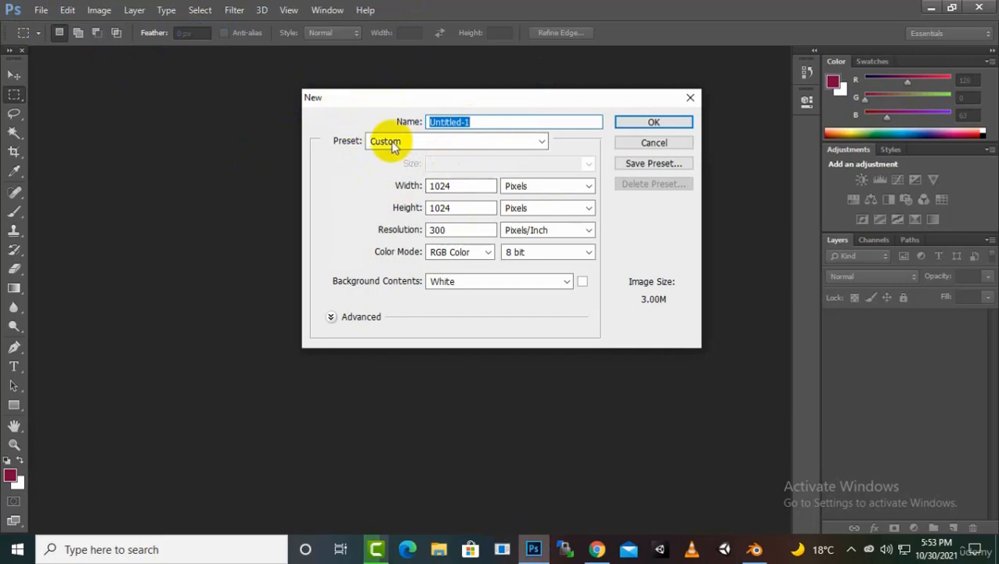
left_click(460, 185)
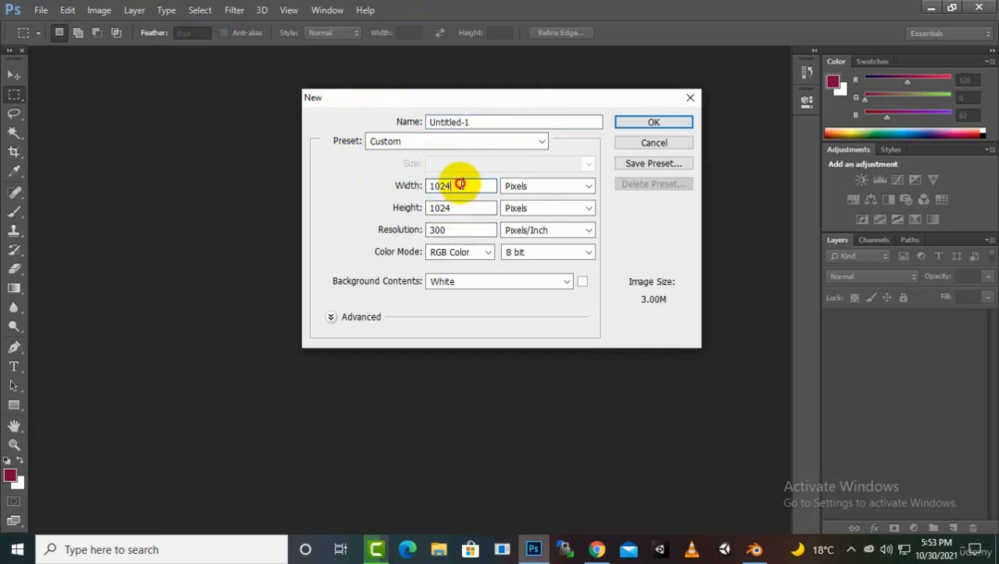
left_click_drag(460, 185, 386, 185)
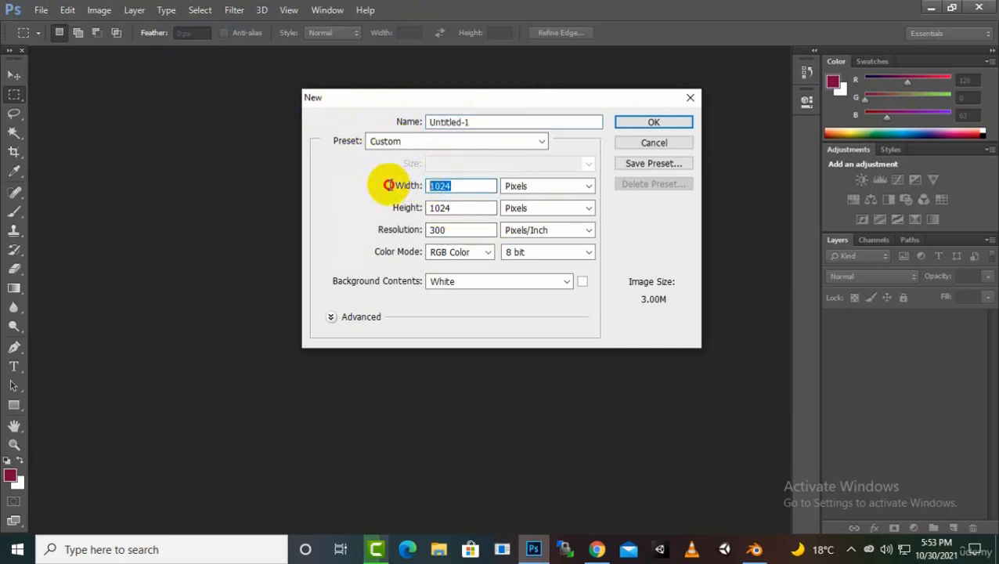
left_click(455, 210)
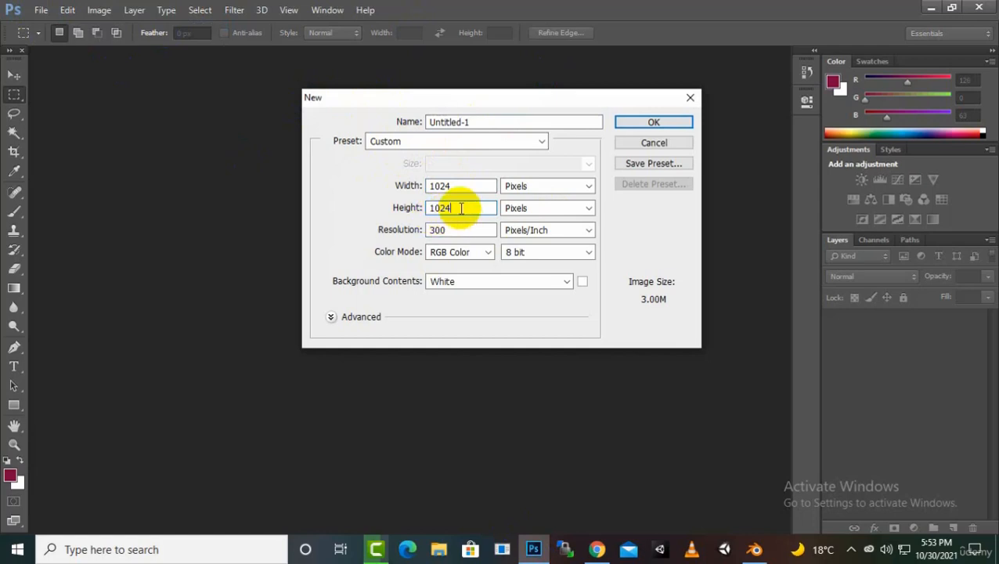
double_click(458, 186)
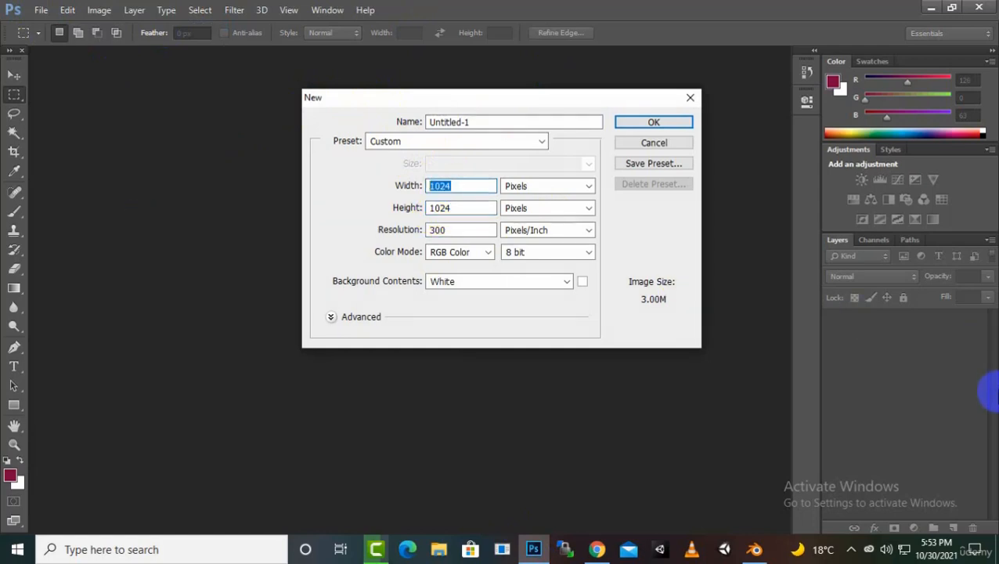
type("2048")
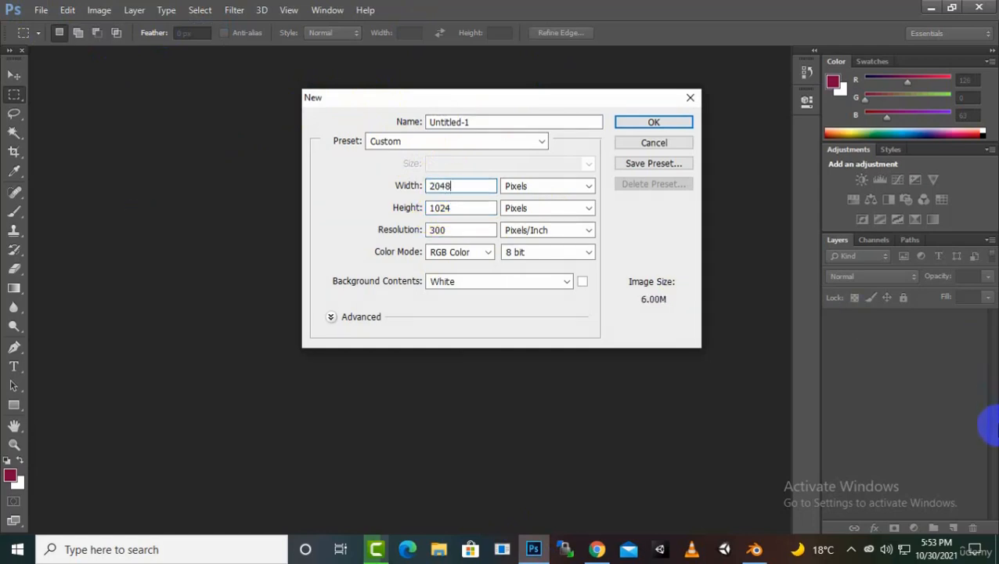
key("Tab")
key("Tab")
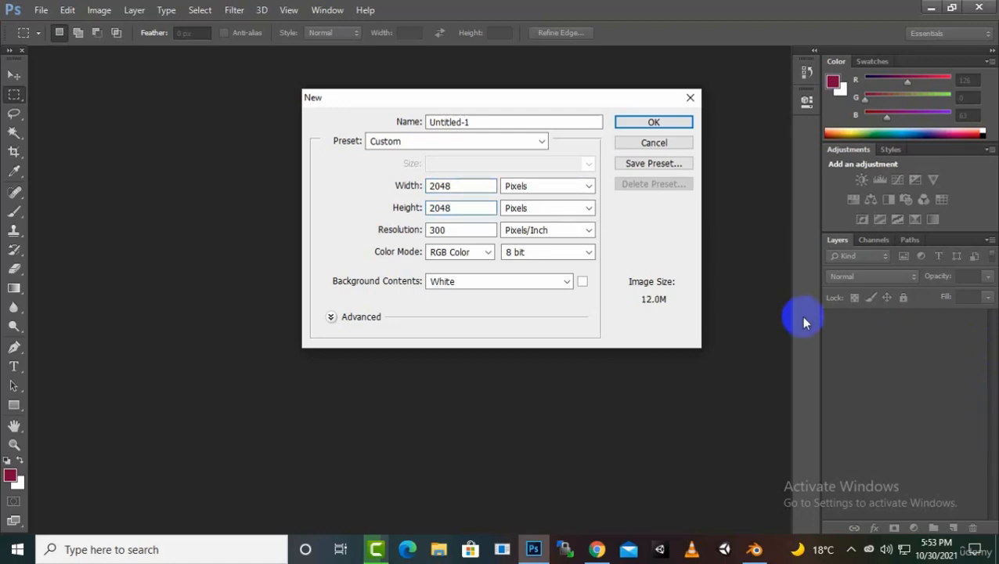
left_click(623, 125)
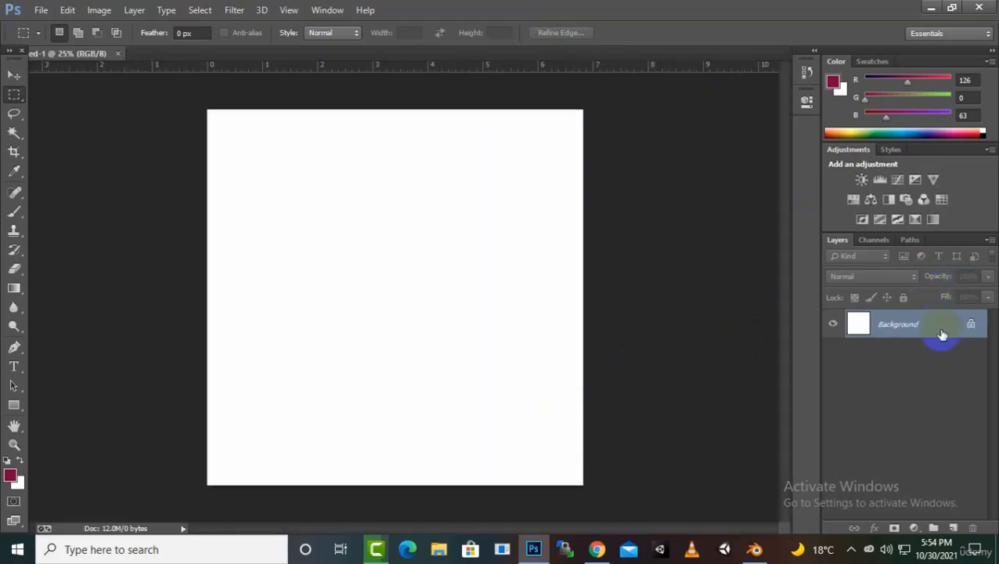
Step: Convert the Background into a regular layer and draw an orange rectangle about 876 × 560 px near the canvas's upper-left corner
double_click(916, 323)
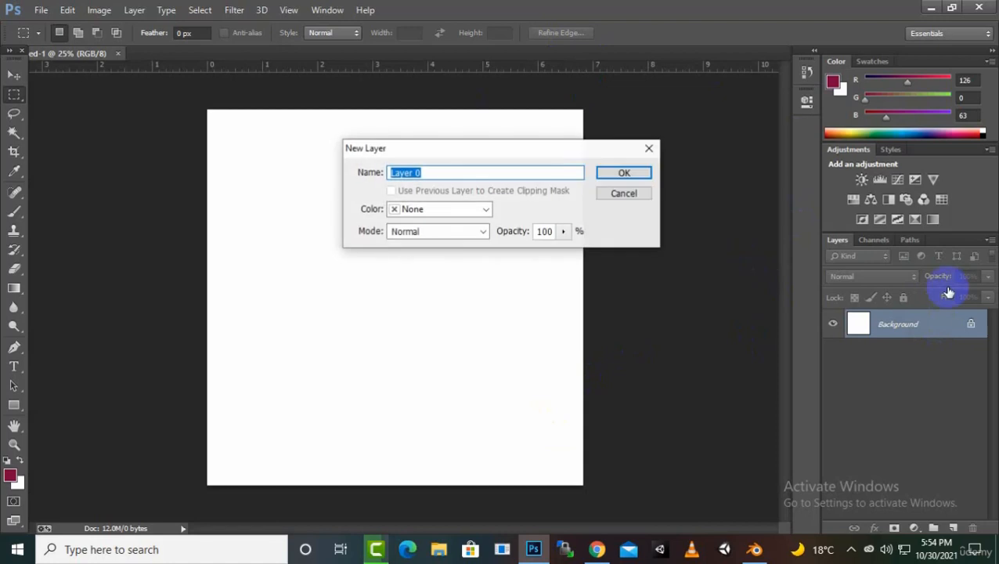
left_click(631, 174)
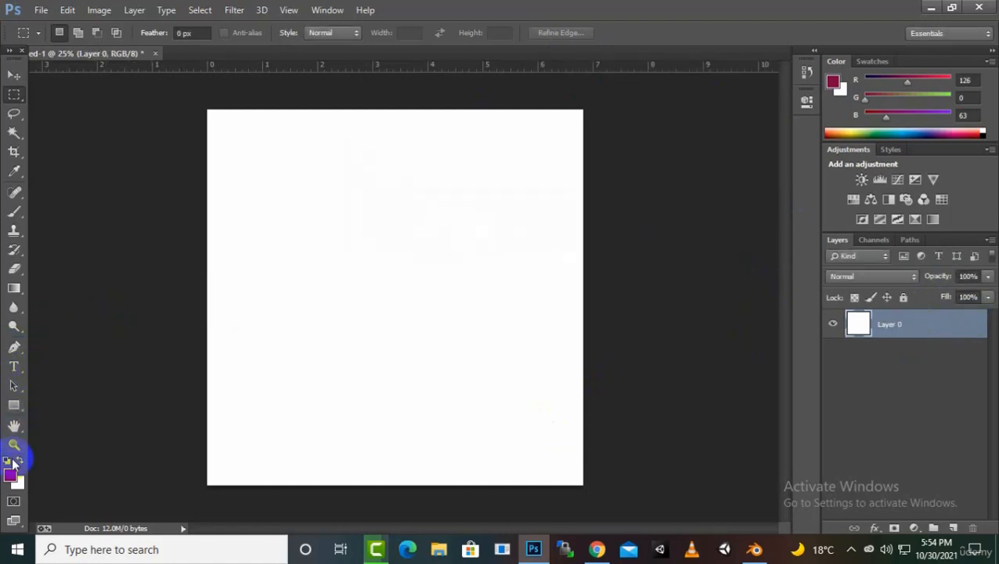
left_click(14, 407)
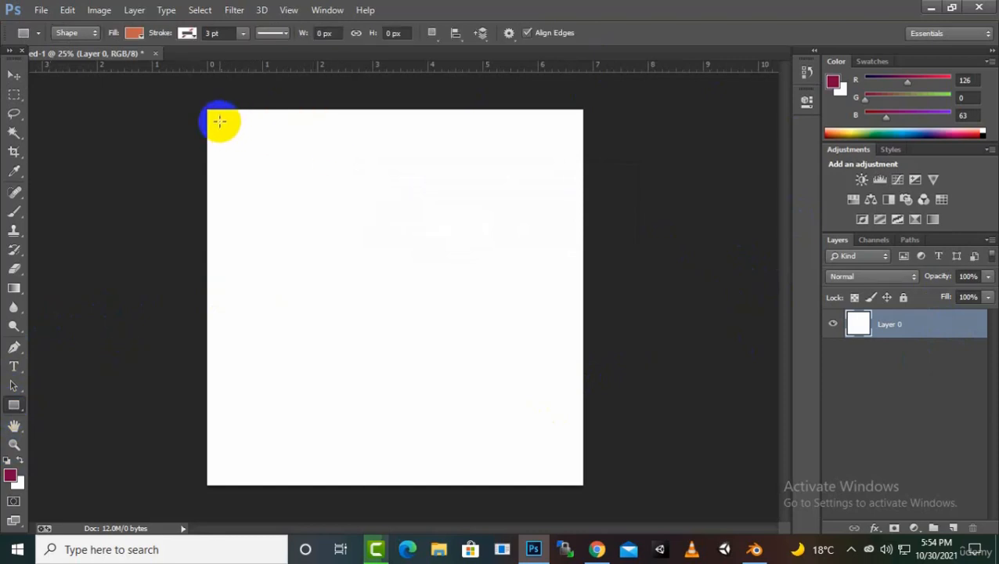
left_click_drag(220, 122, 380, 224)
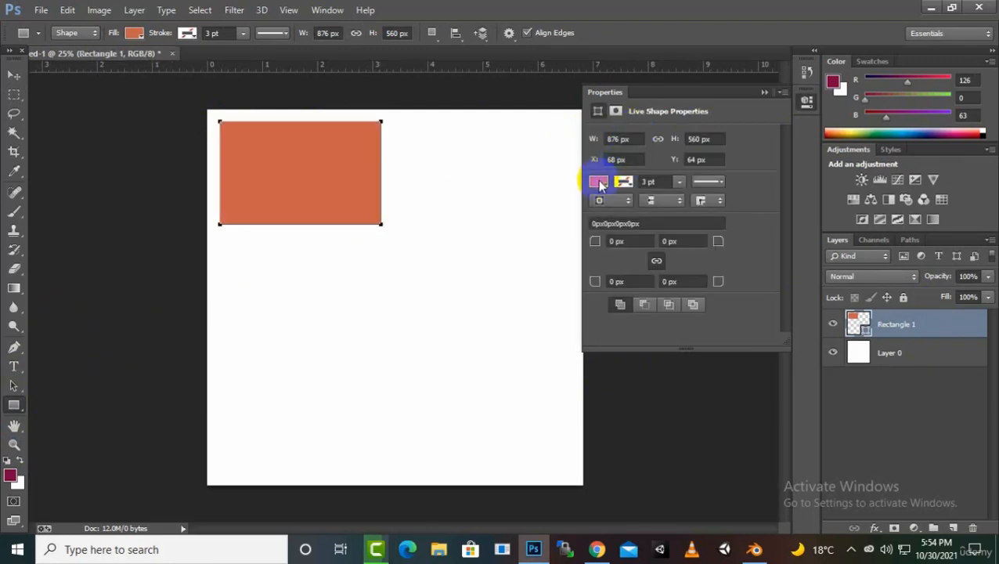
Step: Change the fill of the rectangle from orange to pure red using a preset color swatch
left_click(600, 185)
left_click(598, 265)
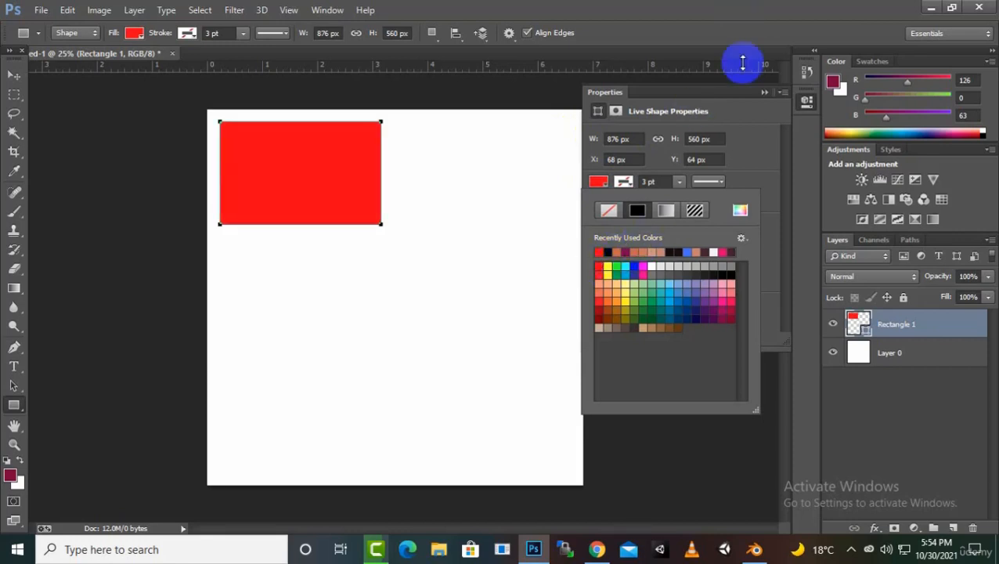
left_click(765, 92)
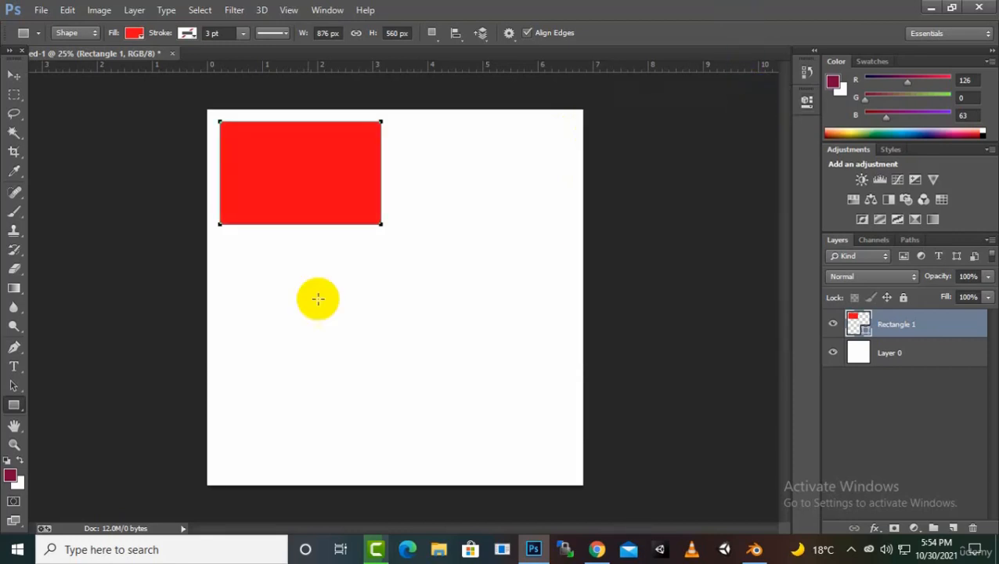
Step: Duplicate the red rectangle to the canvas's upper-right area, level with the original
left_click(13, 74)
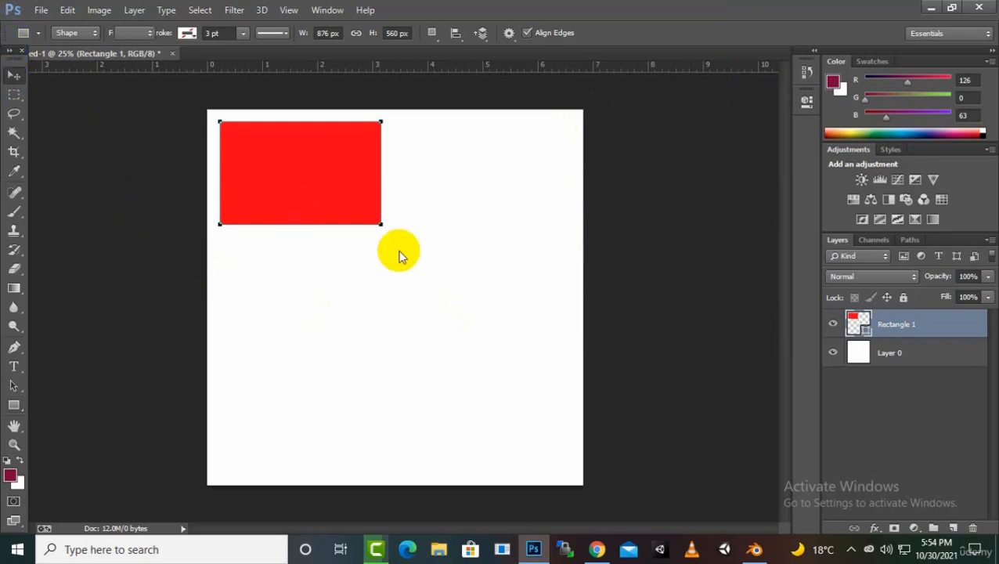
left_click(333, 216)
left_click_drag(333, 213, 522, 205, "alt")
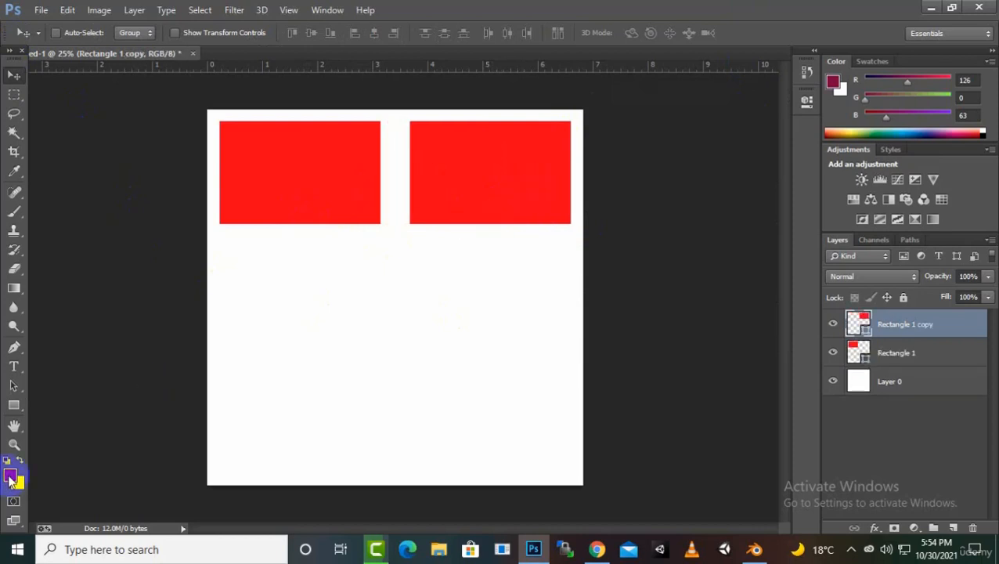
Step: Set the foreground color to blue #009dee and fill the duplicated rectangle with it
left_click(10, 476)
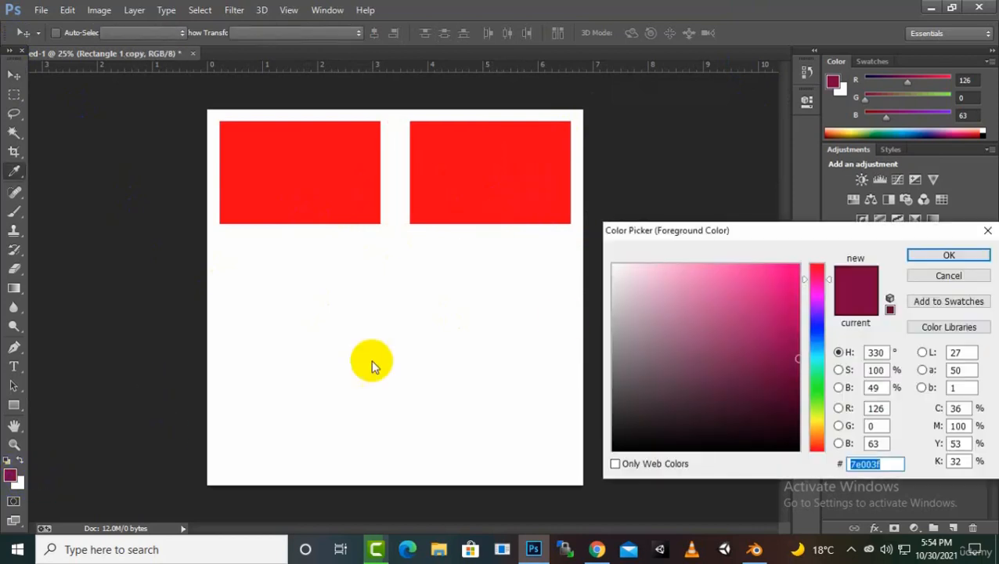
left_click(815, 353)
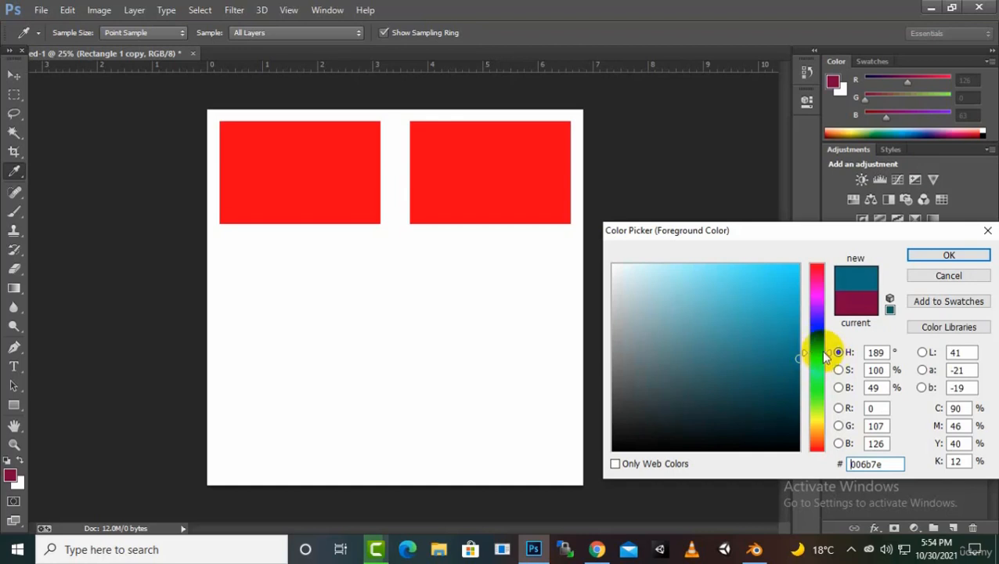
left_click(817, 348)
left_click_drag(765, 325, 823, 276)
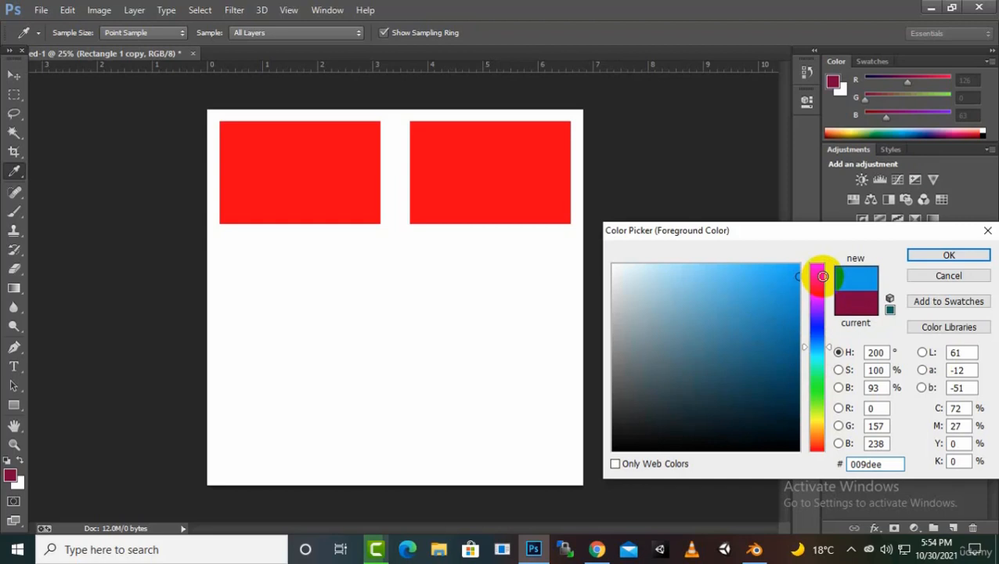
left_click(935, 258)
key("v")
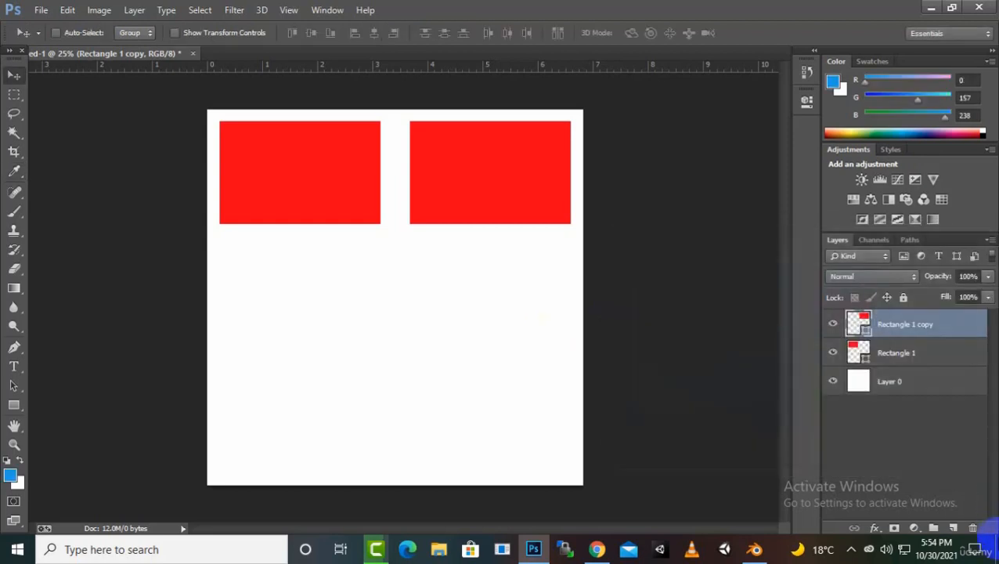
key("alt+BackSpace")
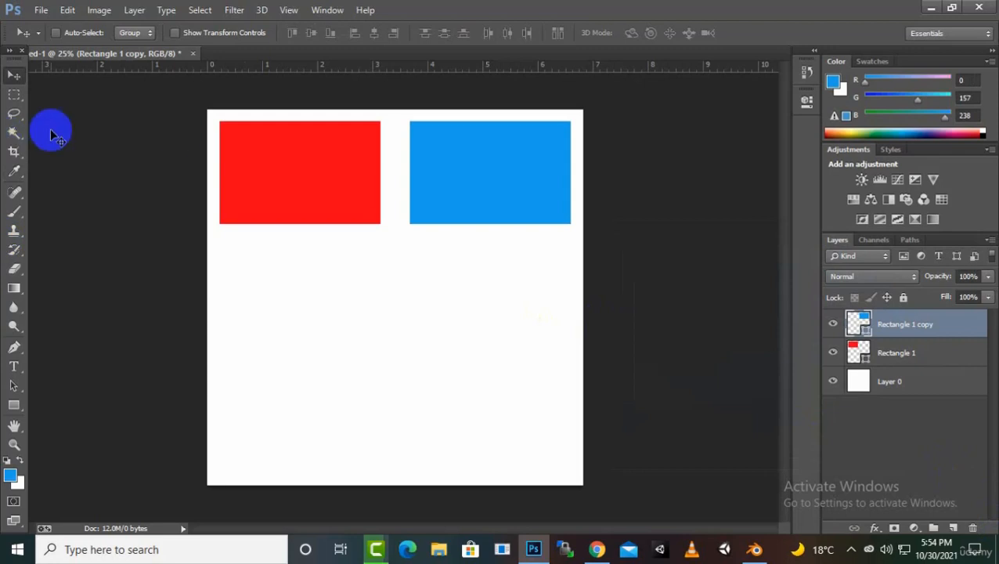
Step: Duplicate the blue rectangle to the spot below the red one and fill the copy with near-black #1a1a1a
left_click_drag(527, 157, 330, 319, "alt")
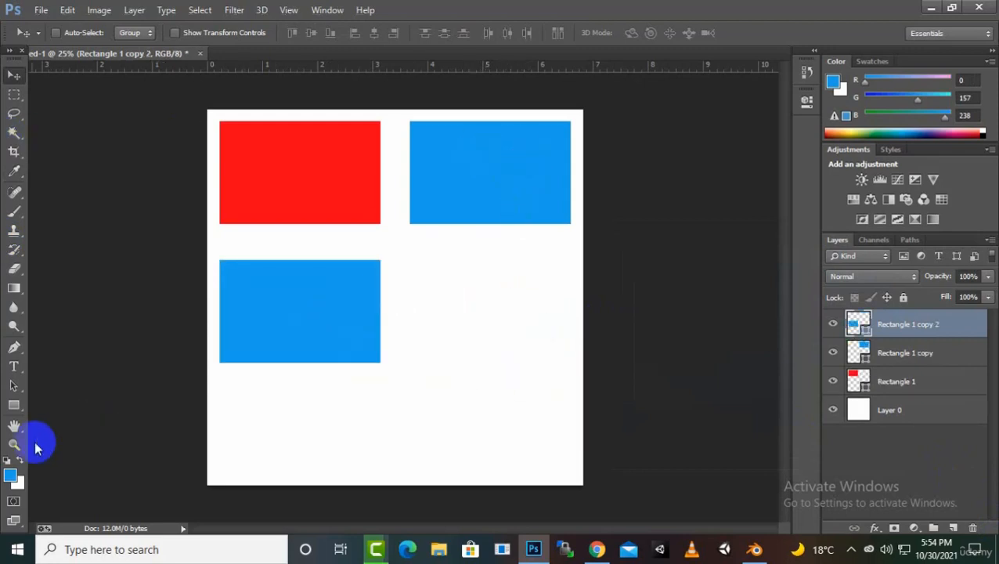
left_click(6, 480)
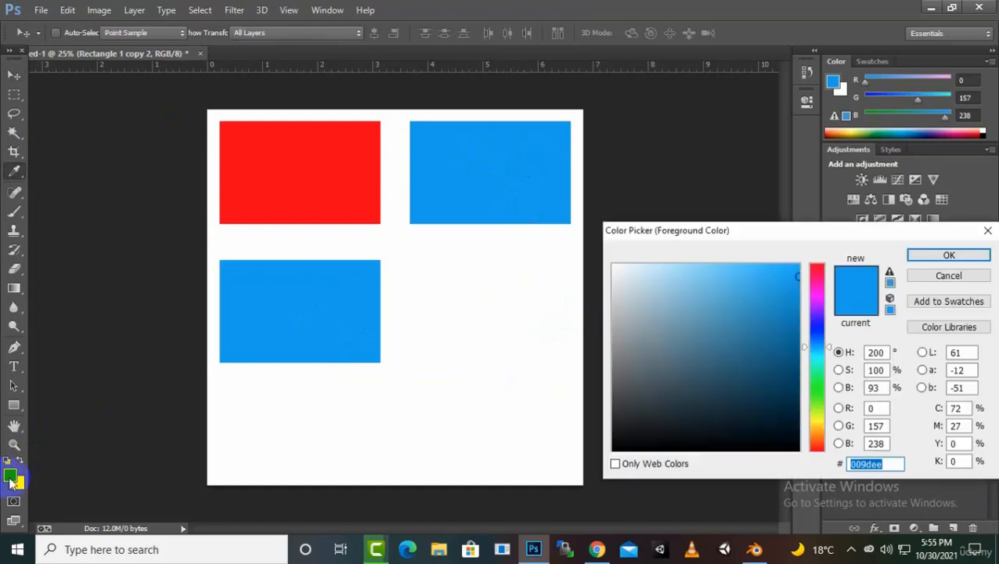
left_click(624, 424)
mouse_move(624, 425)
left_mouse_down()
mouse_move(624, 410)
mouse_move(705, 346)
mouse_move(594, 431)
left_mouse_up()
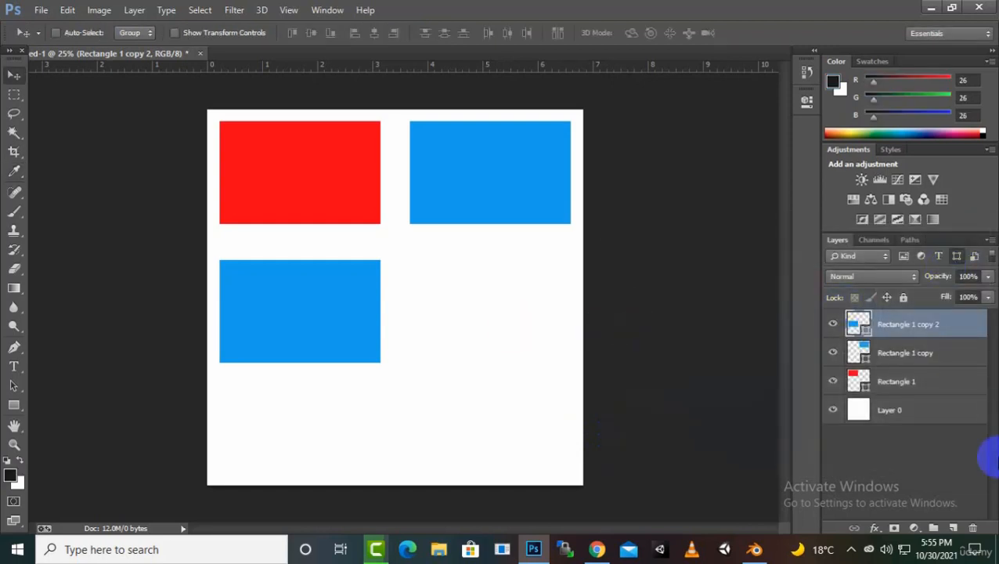
key("alt+BackSpace")
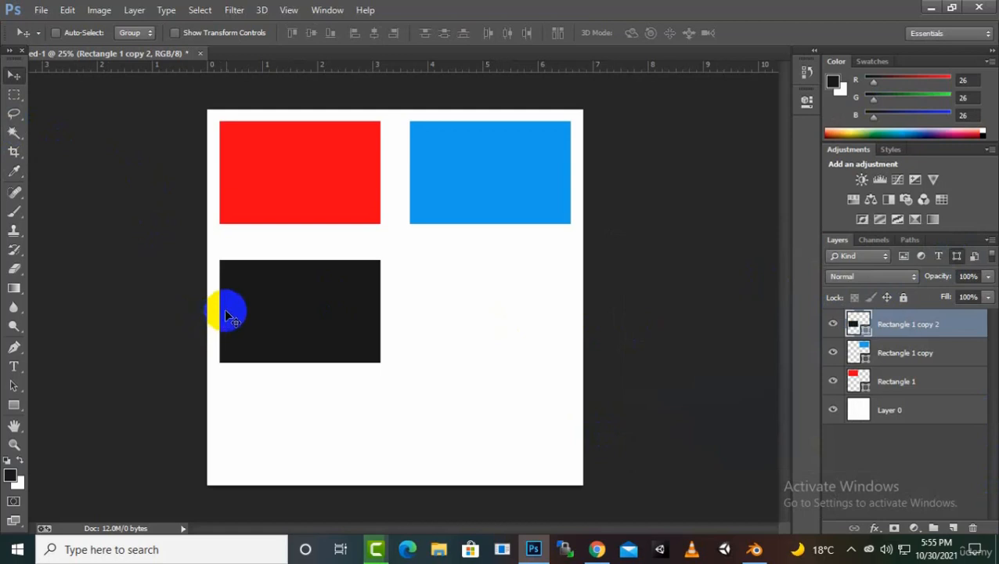
Step: Duplicate the near-black rectangle to the spot below the blue one and fill the copy with golden yellow #e2a500
left_click_drag(362, 327, 451, 319)
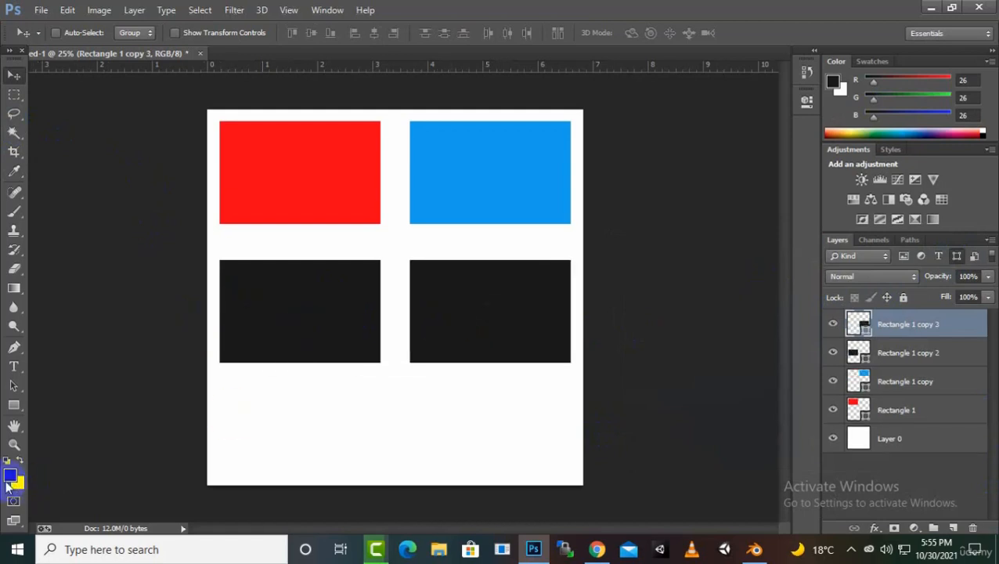
left_click(11, 478)
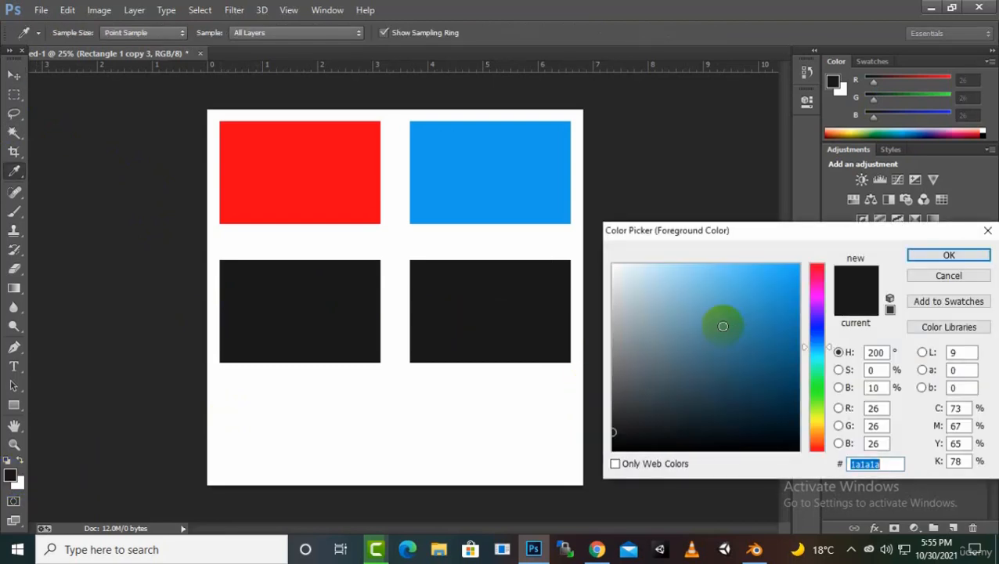
left_click(817, 426)
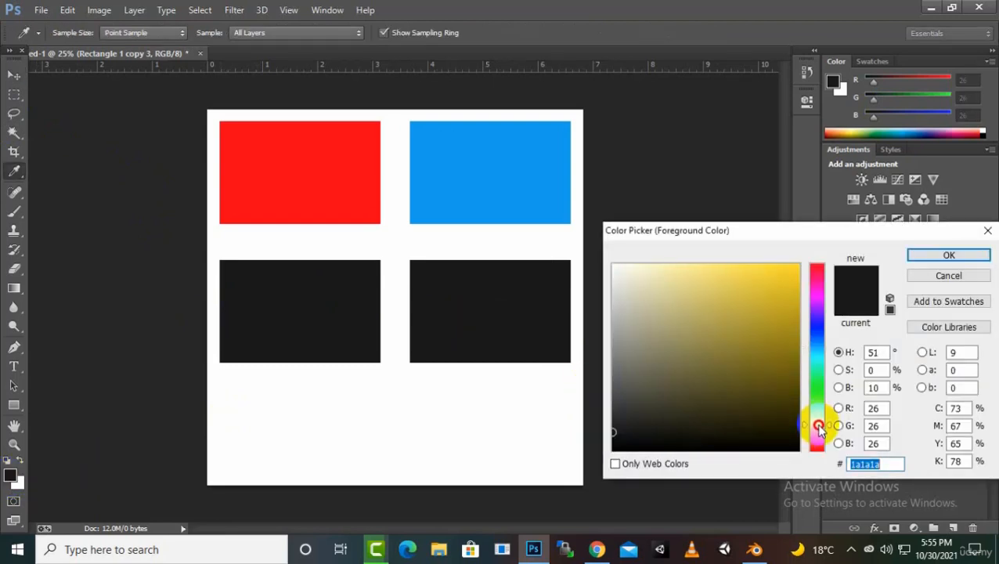
left_click_drag(825, 425, 823, 429)
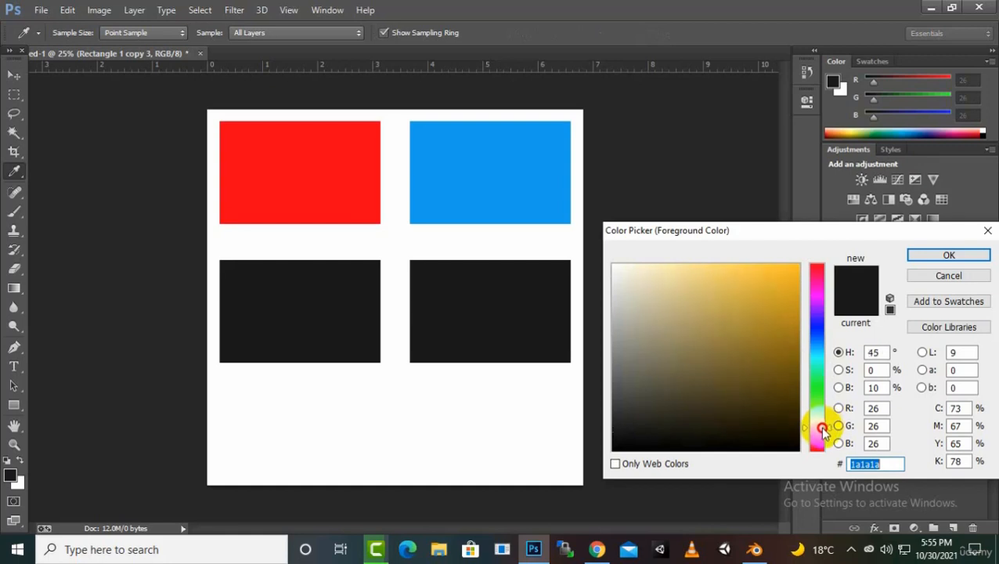
mouse_move(785, 334)
left_mouse_down()
mouse_move(796, 281)
mouse_move(817, 262)
mouse_move(817, 285)
left_mouse_up()
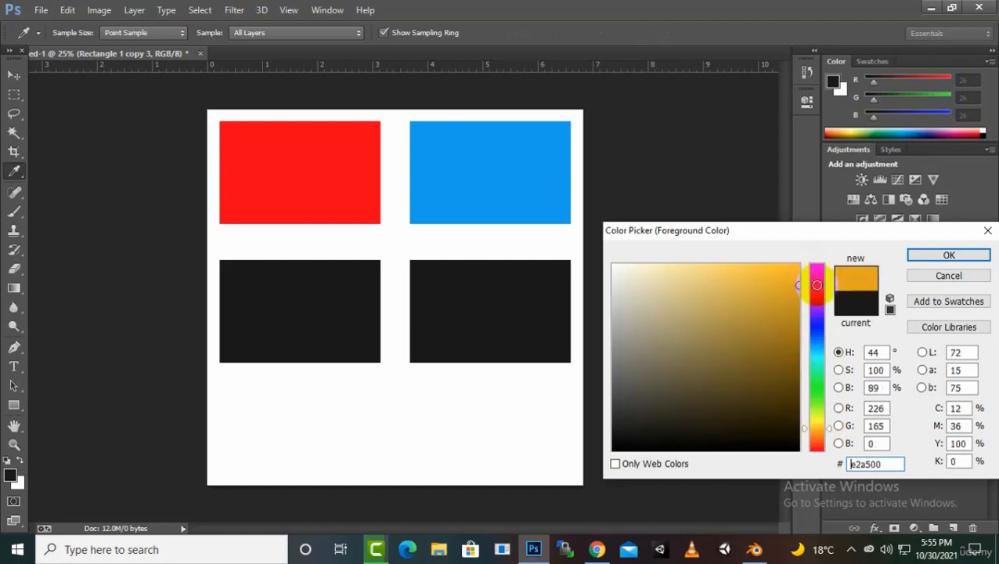
key("v")
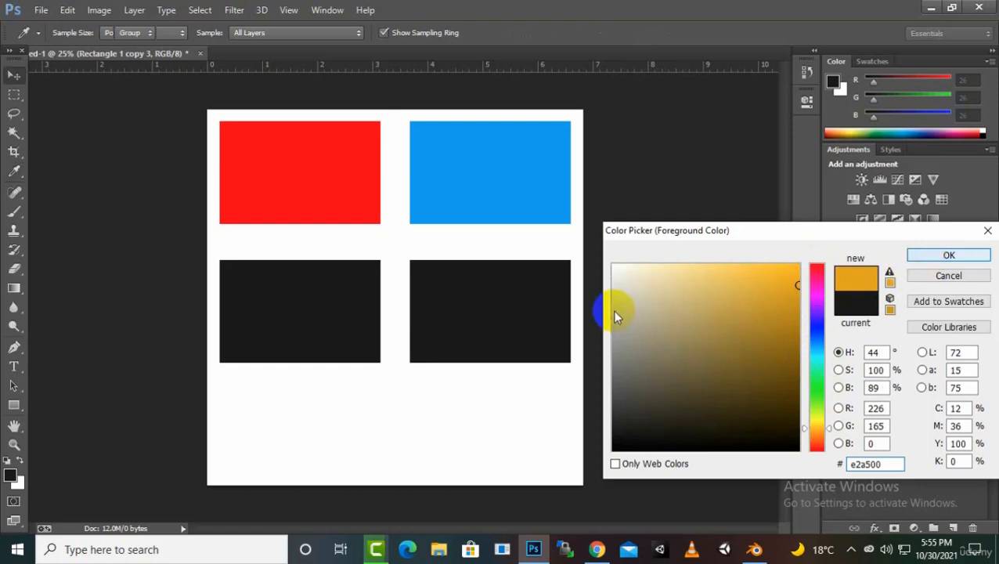
key("Return")
key("alt+BackSpace")
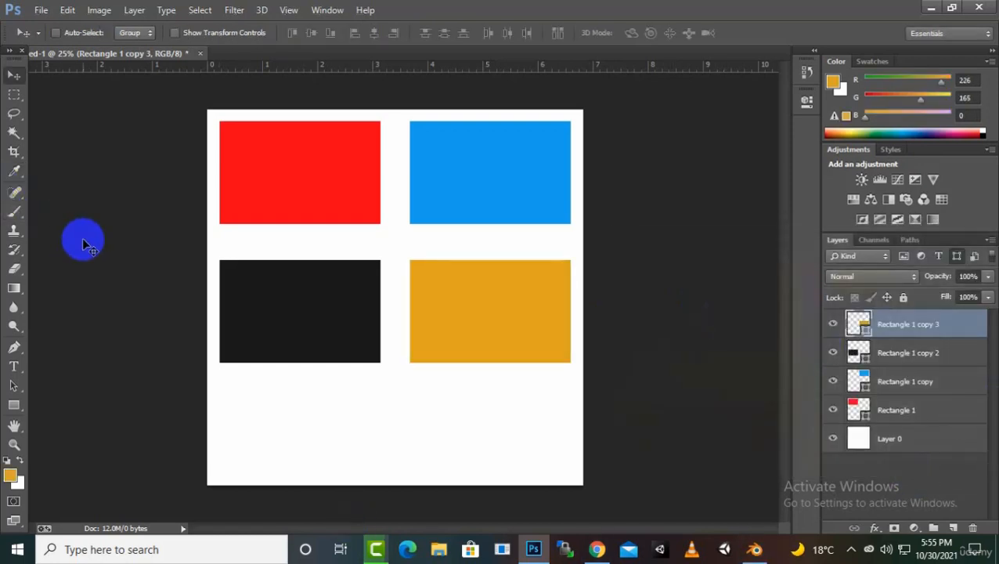
Step: Save the image to the Desktop as a PNG named RobotTexture, with smallest/slow compression and no interlacing
left_click(41, 10)
left_click(82, 190)
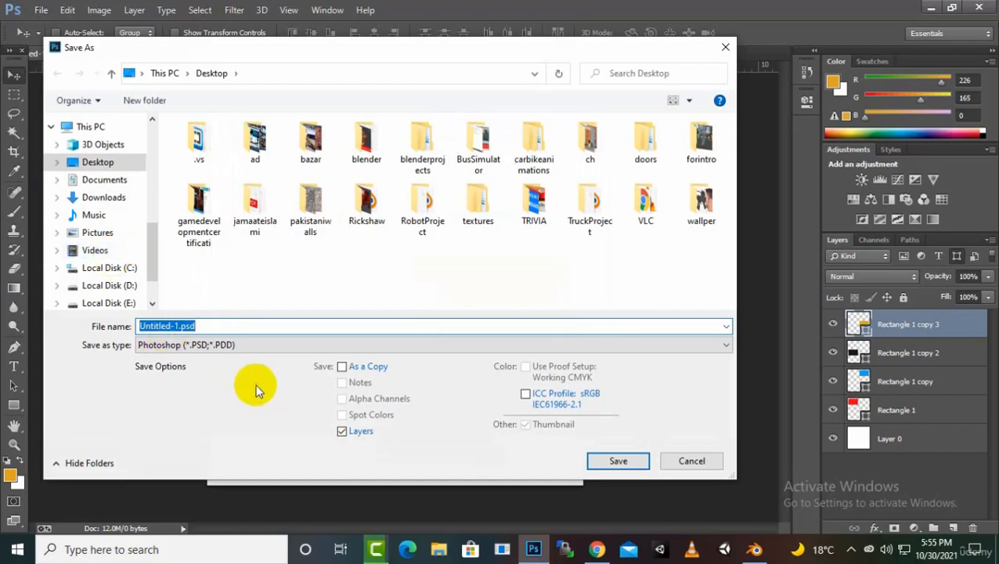
left_click(266, 347)
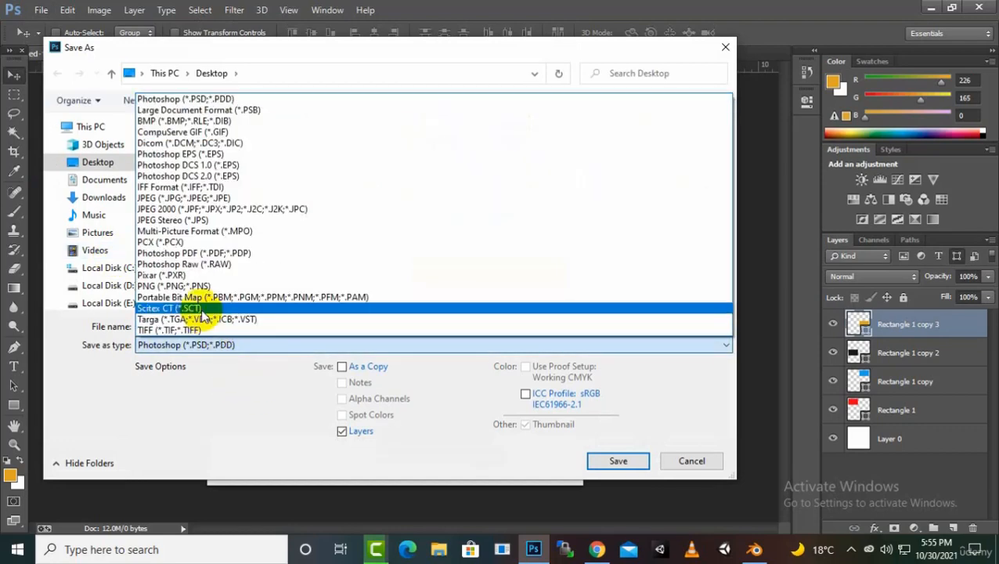
left_click(197, 286)
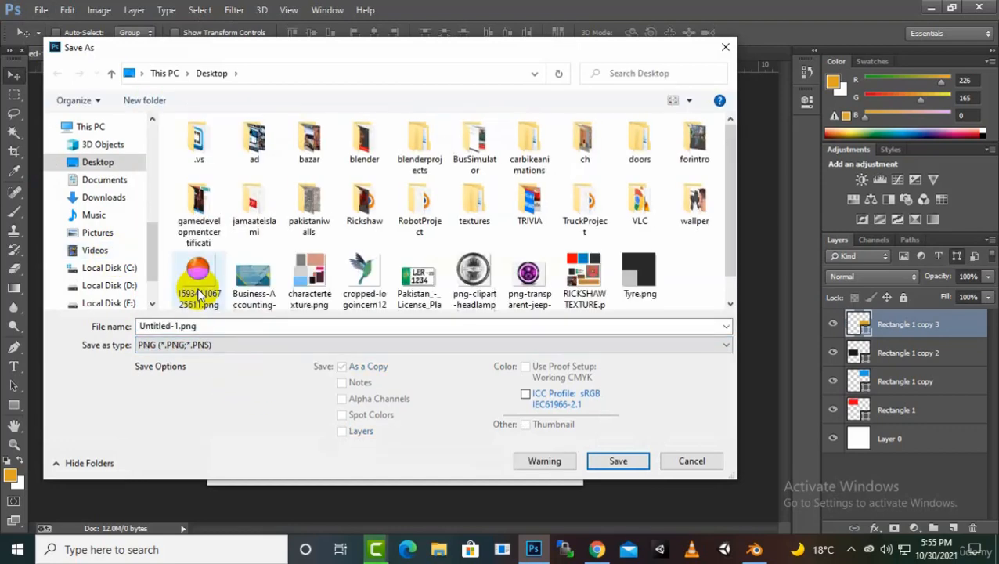
left_click(195, 326)
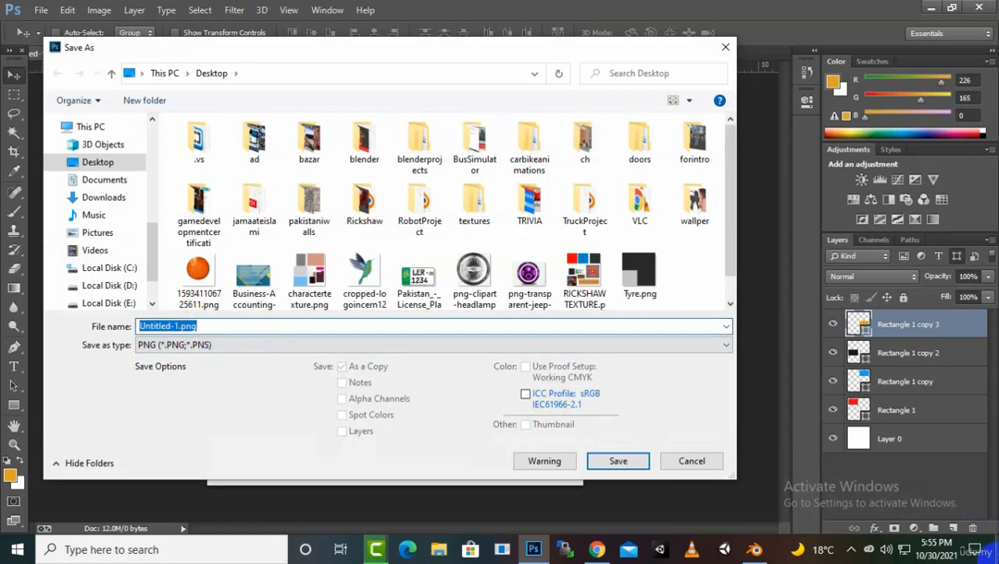
type("Robot")
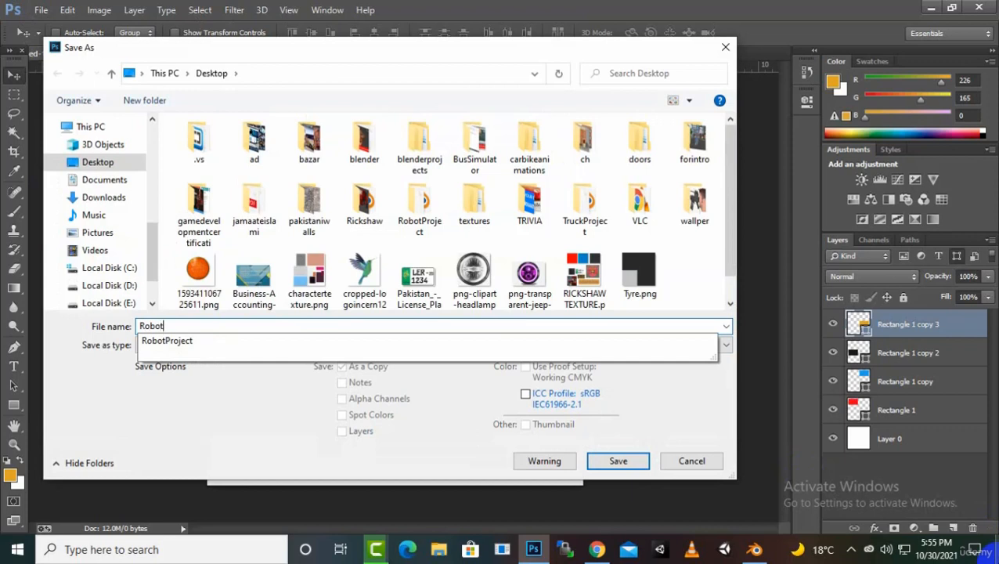
type("Texture")
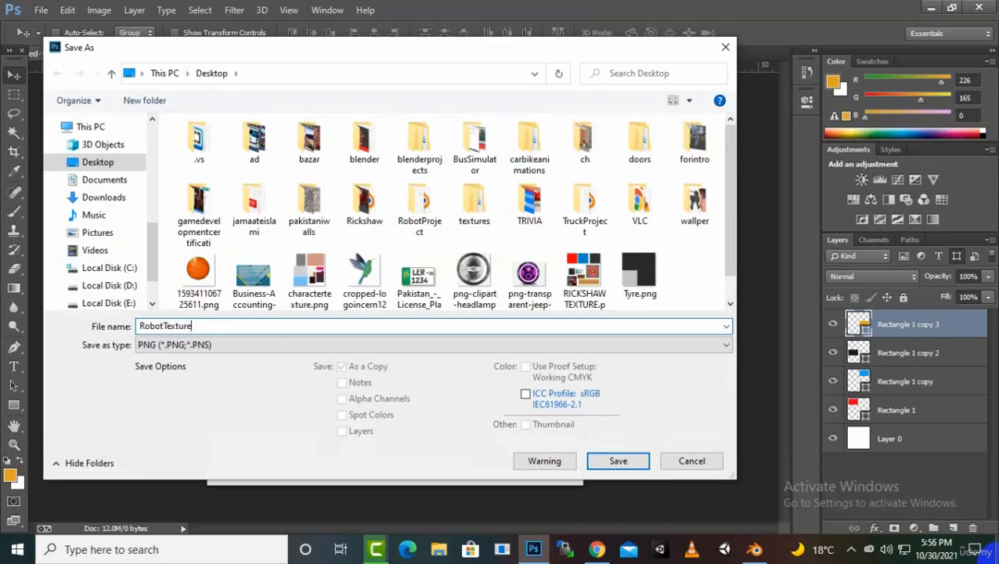
left_click(633, 462)
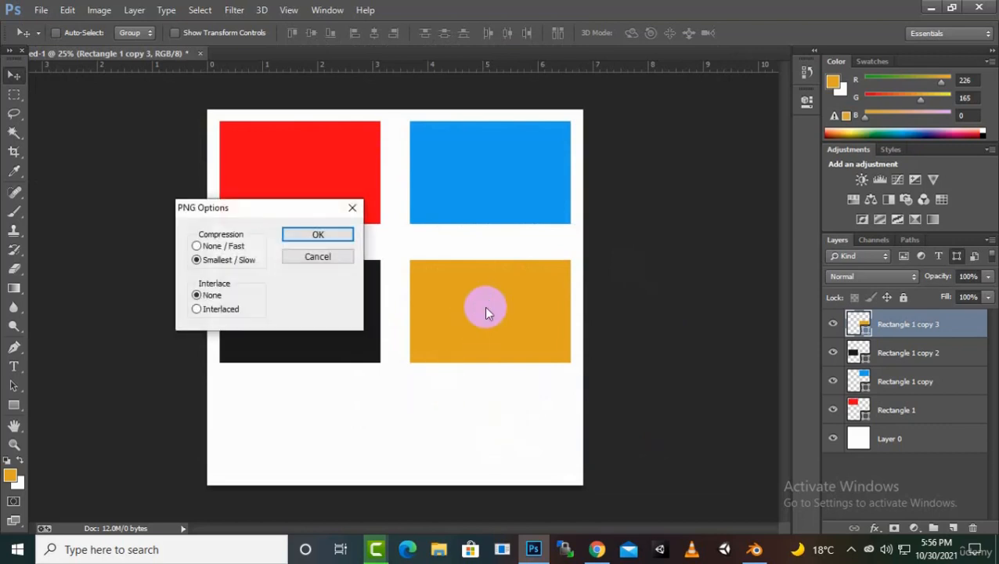
left_click(332, 237)
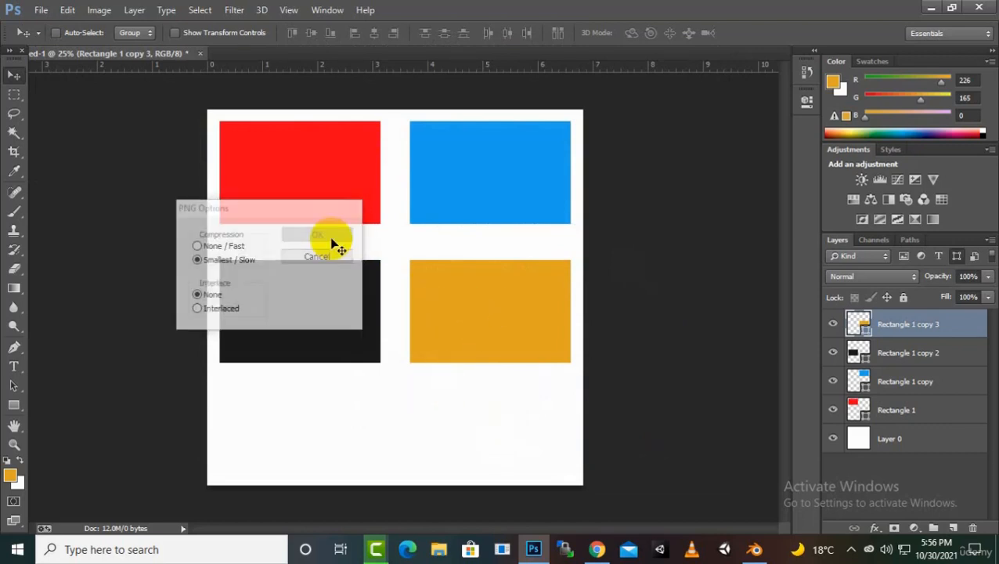
Step: Switch to Blender with the robot model and open the UV Editing workspace
left_click(928, 9)
scroll(588, 195, "down", 6)
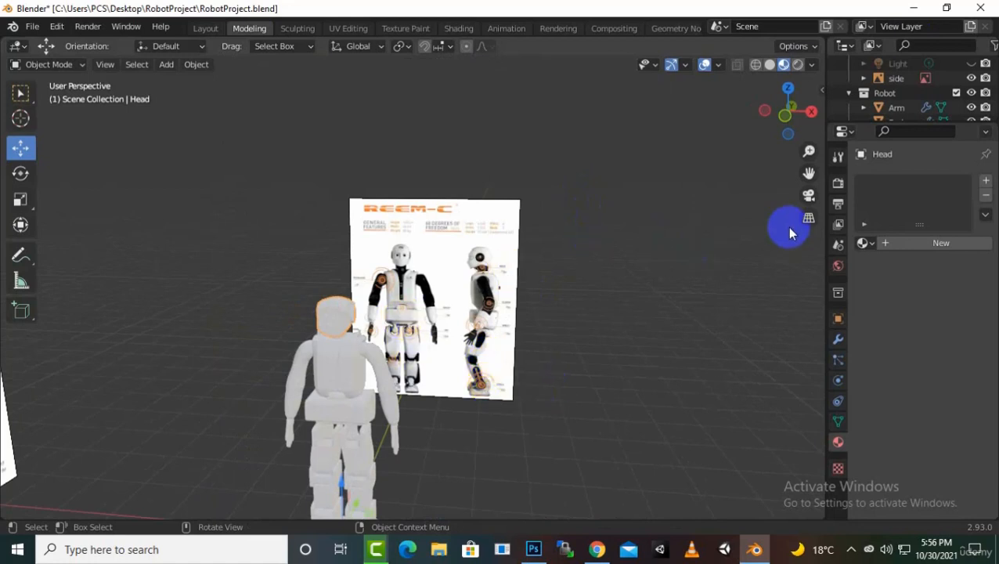
left_click_drag(808, 172, 825, 139)
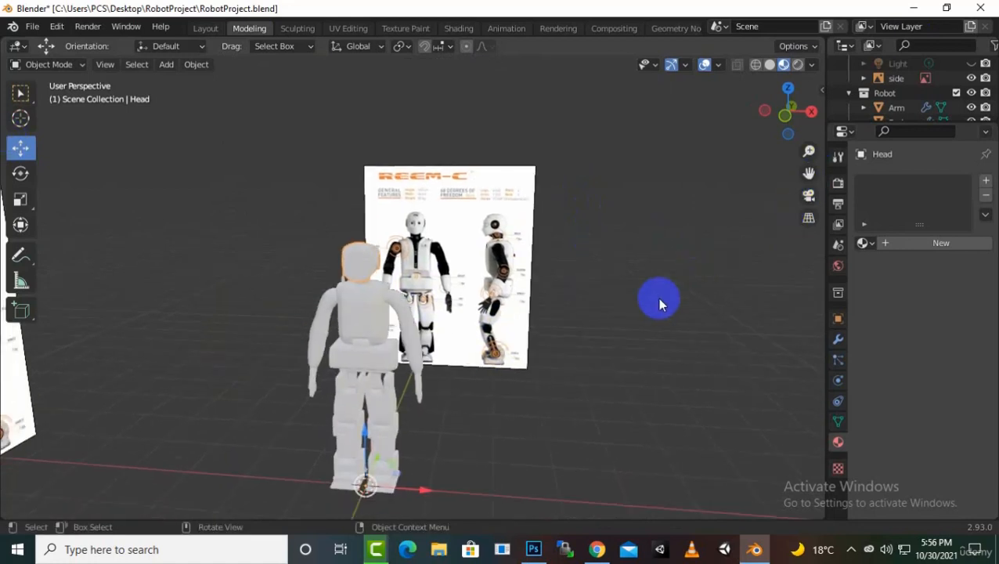
middle_click_drag(569, 337, 579, 337)
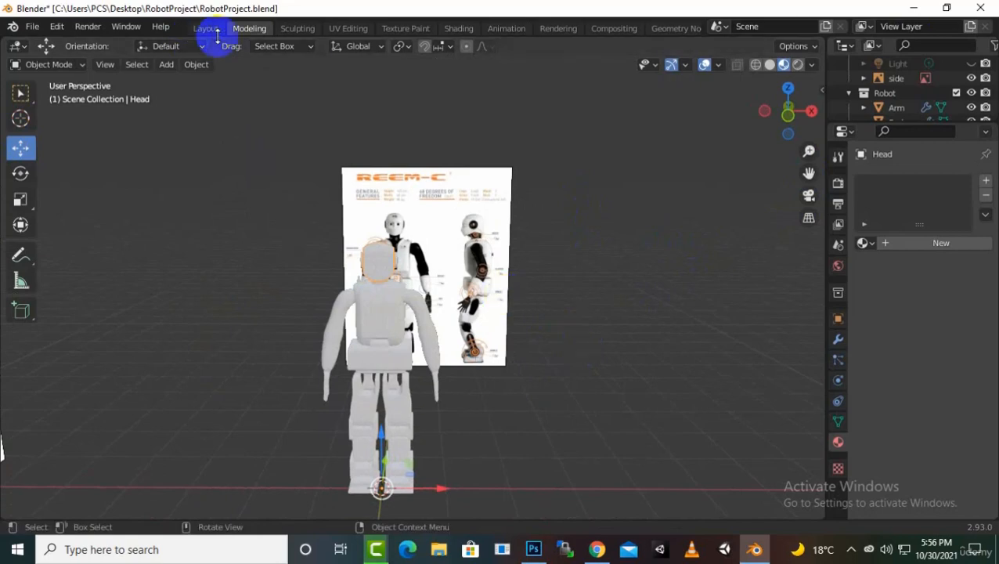
left_click(348, 28)
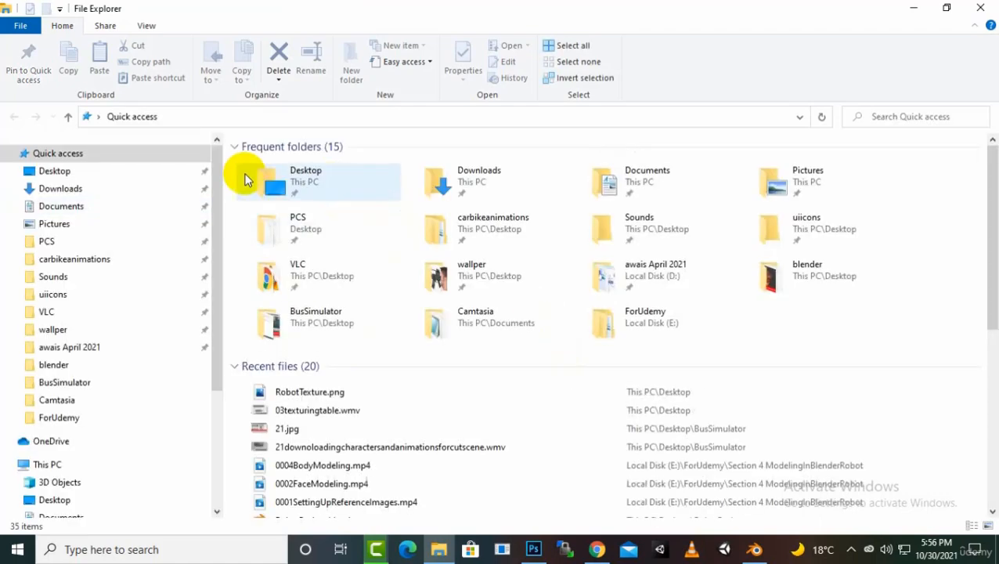
Step: Load RobotTexture.png from the Desktop folder into Blender's UV editor
left_click(310, 186)
double_click(310, 187)
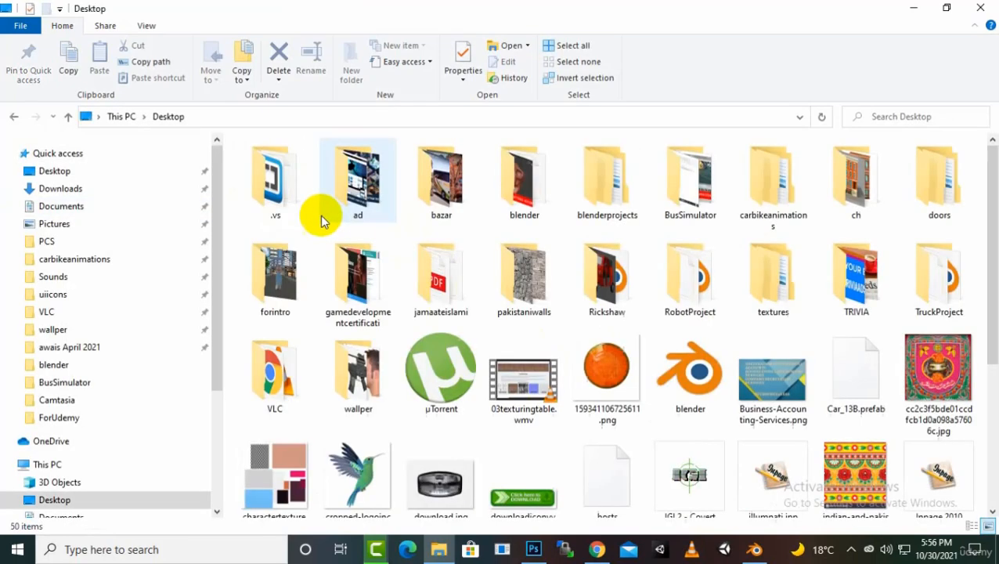
scroll(667, 407, "down", 3)
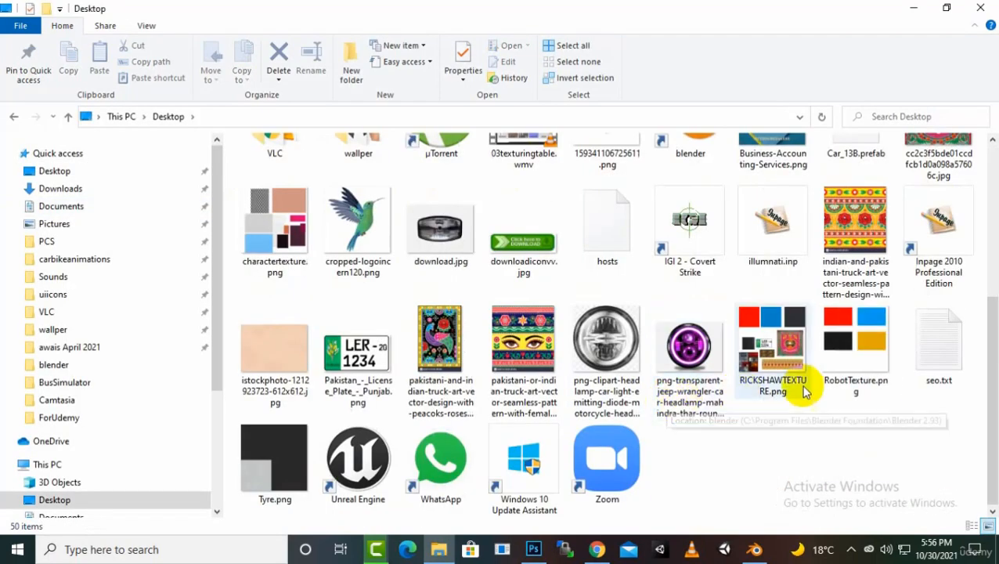
left_click_drag(844, 374, 298, 282)
scroll(253, 315, "down", 5)
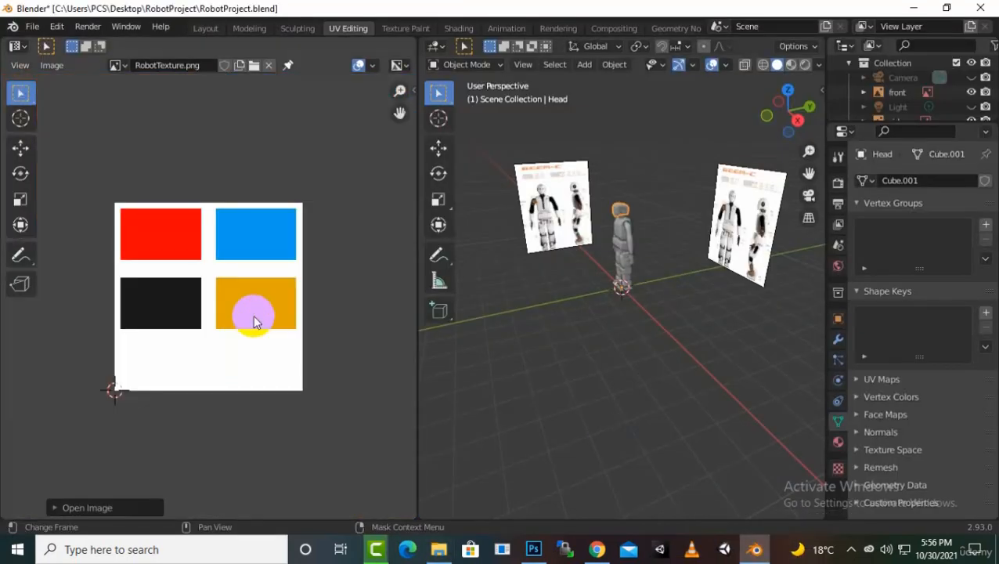
Step: Delete the two robot reference images, front and side, from the scene
scroll(262, 343, "up", 1)
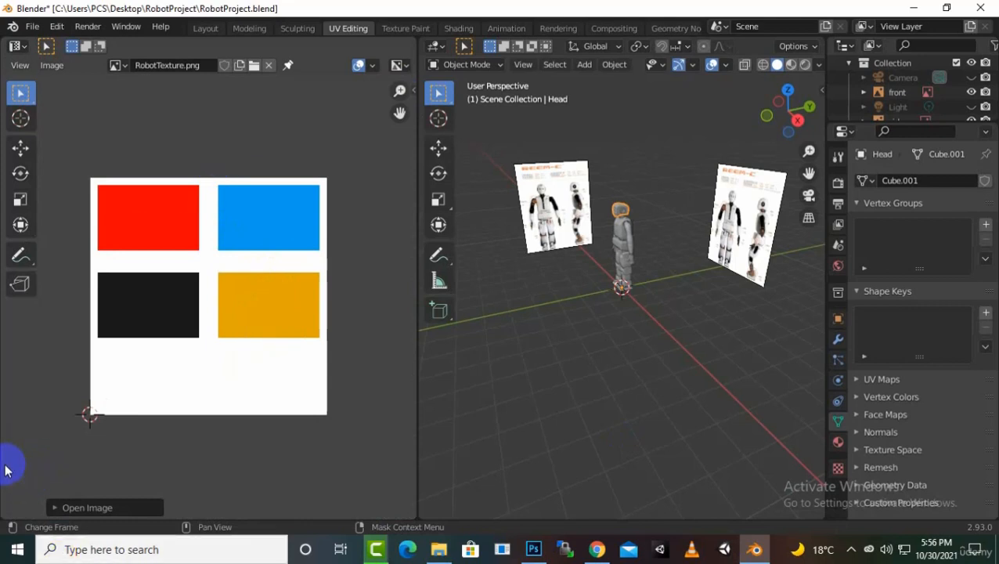
middle_click_drag(687, 278, 584, 239)
left_click(517, 217)
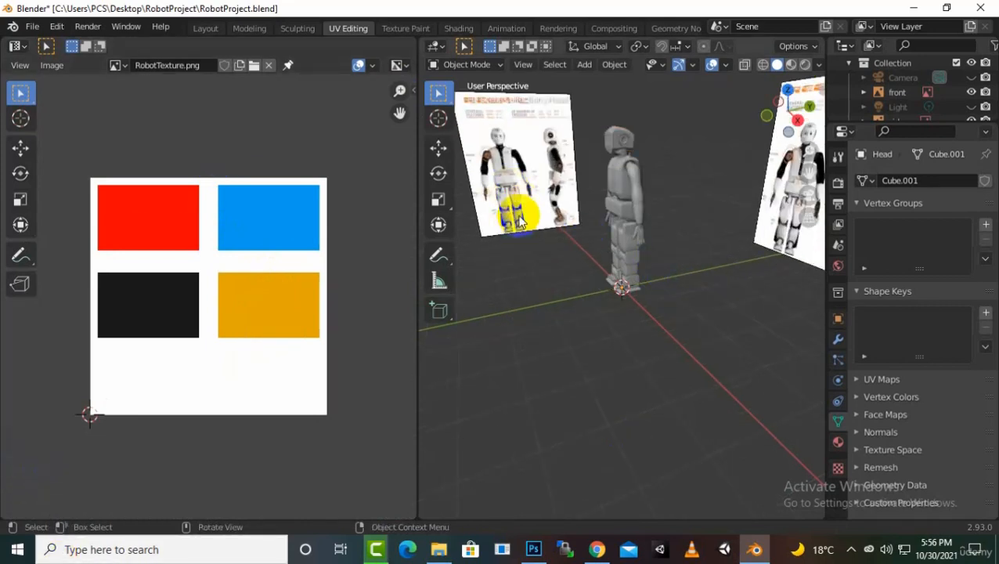
left_click(904, 95)
key("Delete")
left_click(900, 105)
key("Delete")
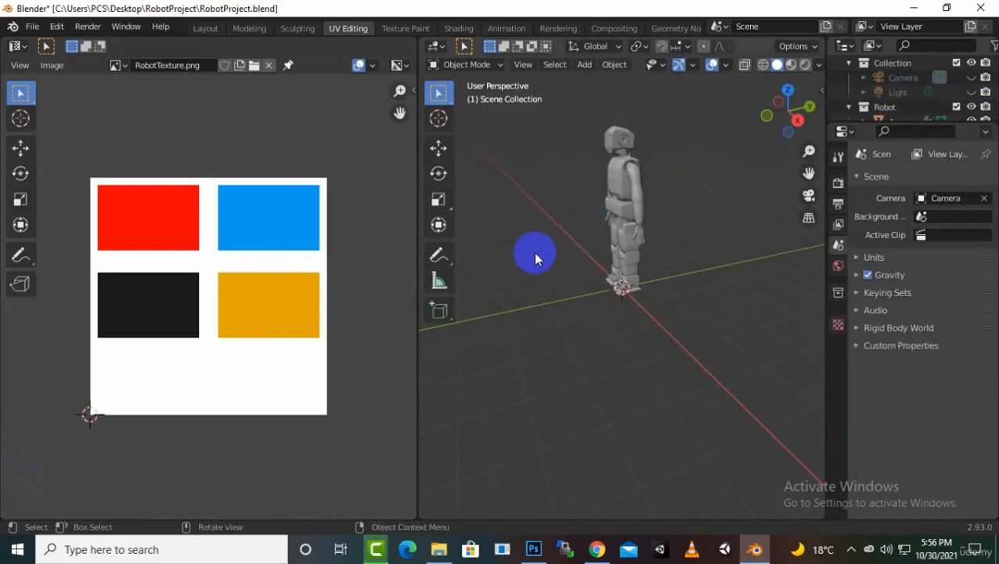
Step: Widen the 3D viewport by narrowing the UV editor beside it
middle_click_drag(533, 251, 642, 272)
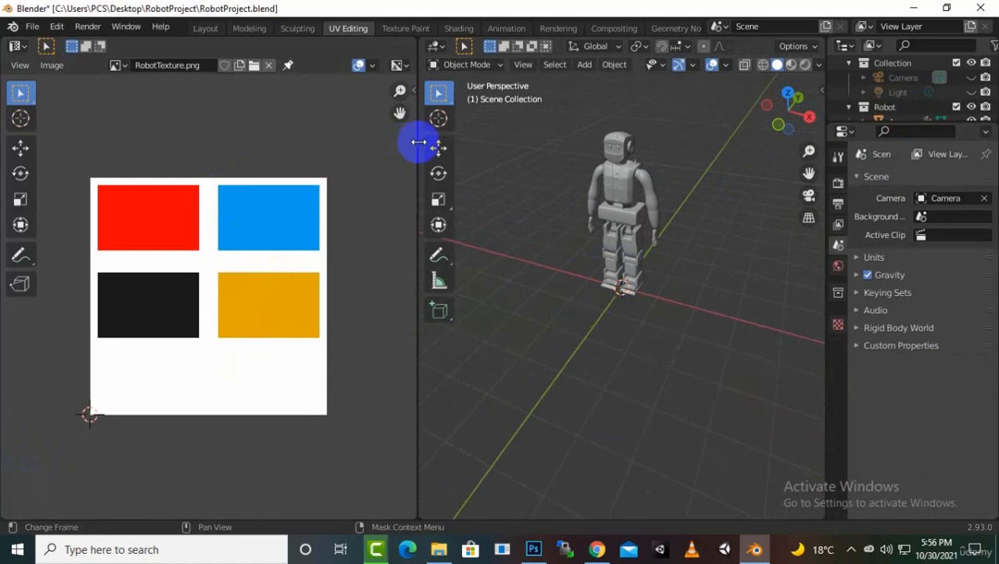
left_click_drag(417, 143, 339, 152)
middle_click_drag(494, 333, 729, 263)
left_click_drag(807, 174, 799, 297)
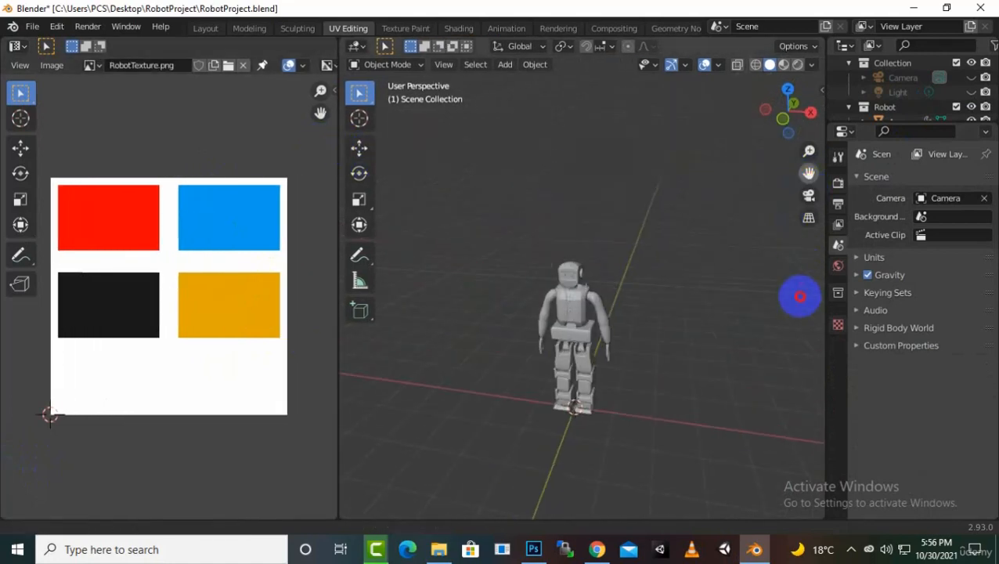
scroll(581, 329, "up", 8)
middle_click_drag(576, 223, 575, 222)
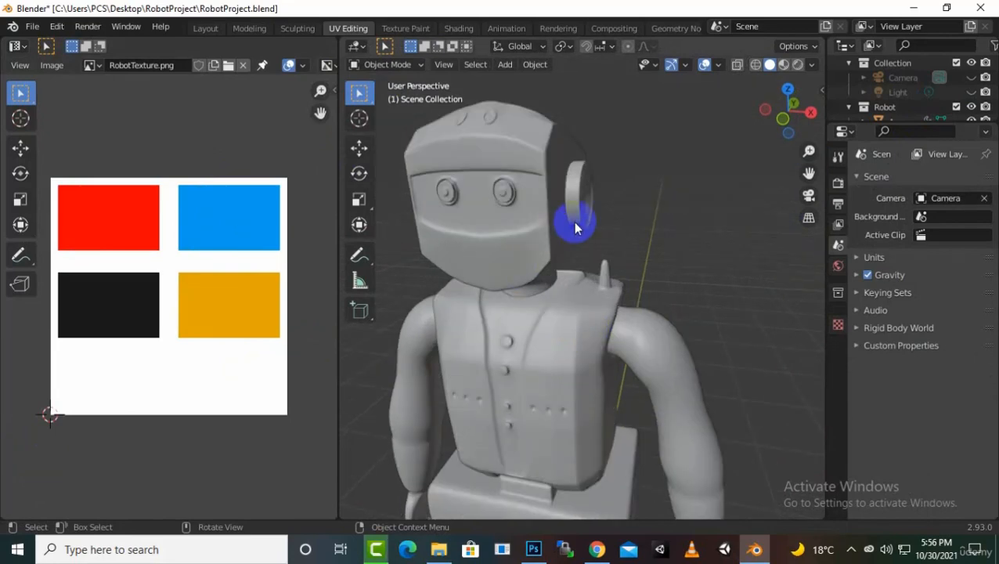
Step: Add a new material to the robot's head and name it BodyTexture
left_click(507, 262)
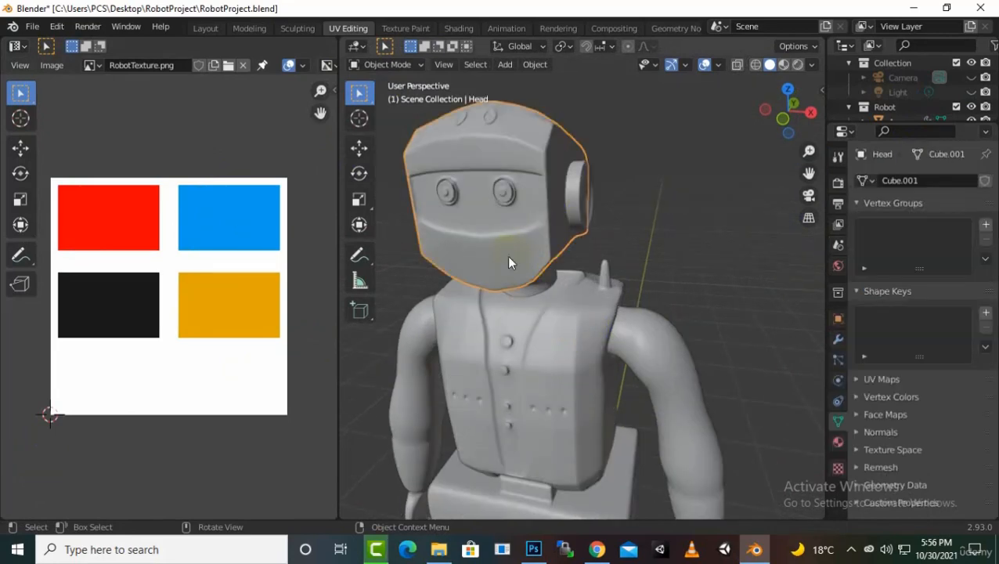
middle_click_drag(512, 257, 538, 265)
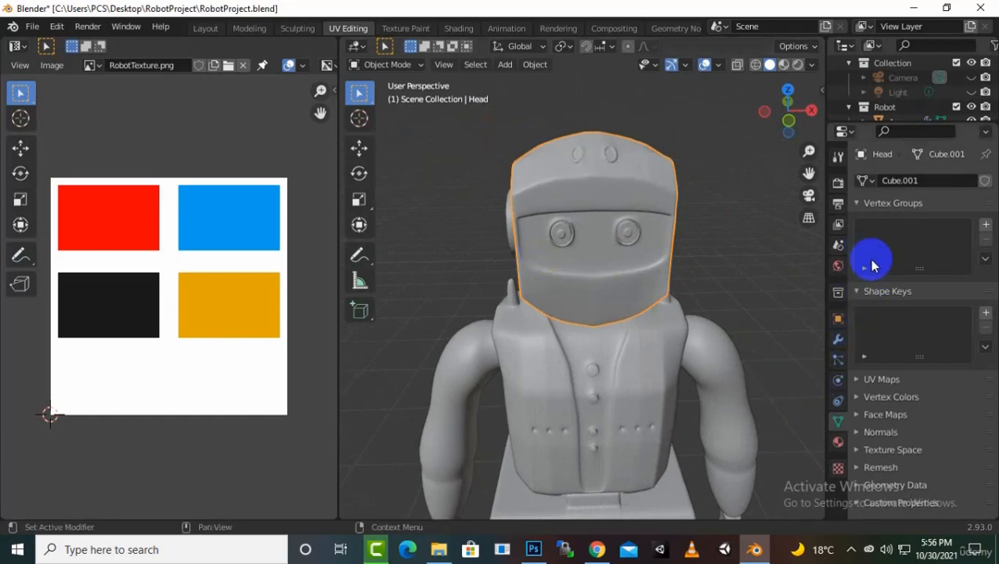
left_click(839, 446)
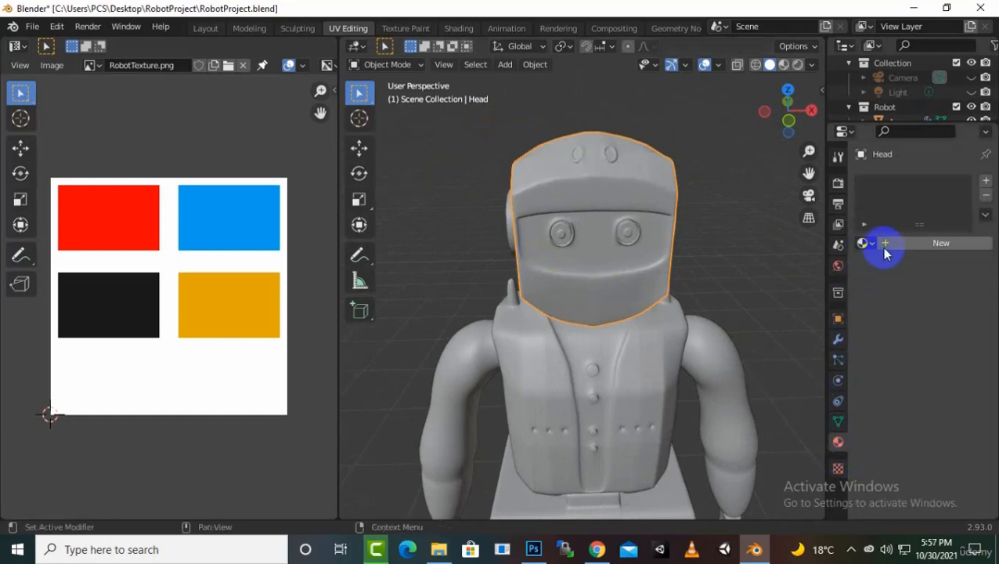
left_click(887, 246)
double_click(892, 244)
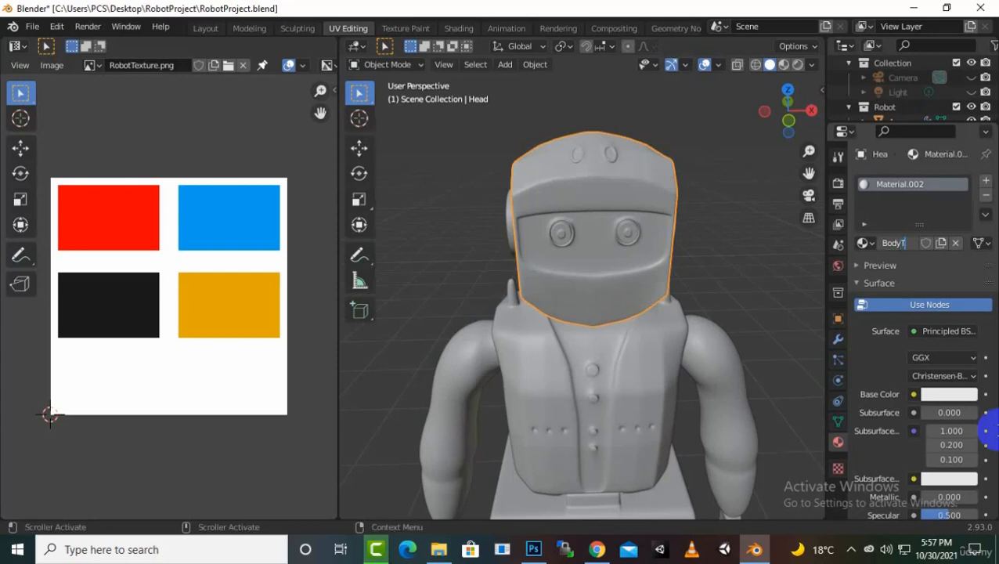
key("Return")
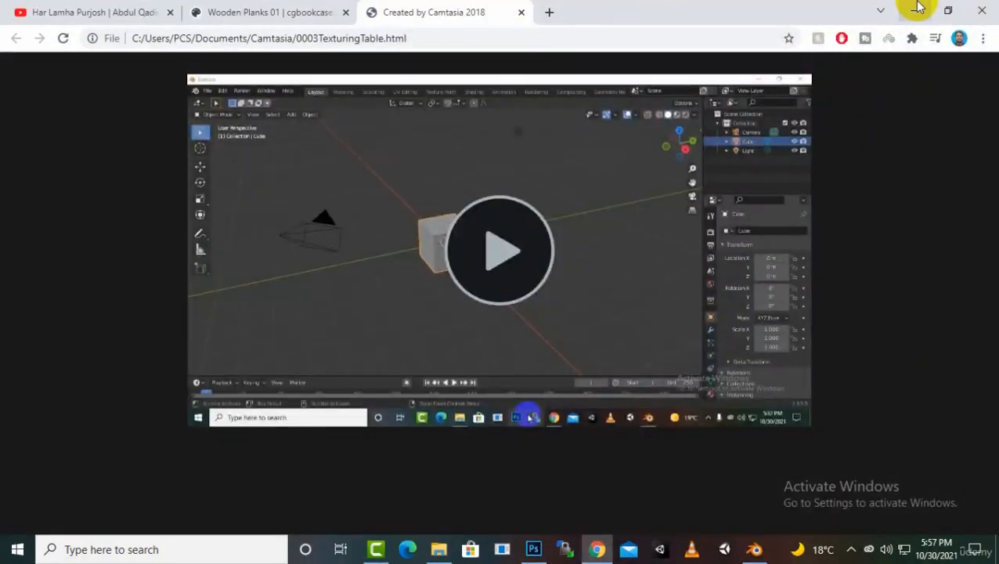
Step: Close the Camtasia video page in the browser and return to Blender
left_click(521, 13)
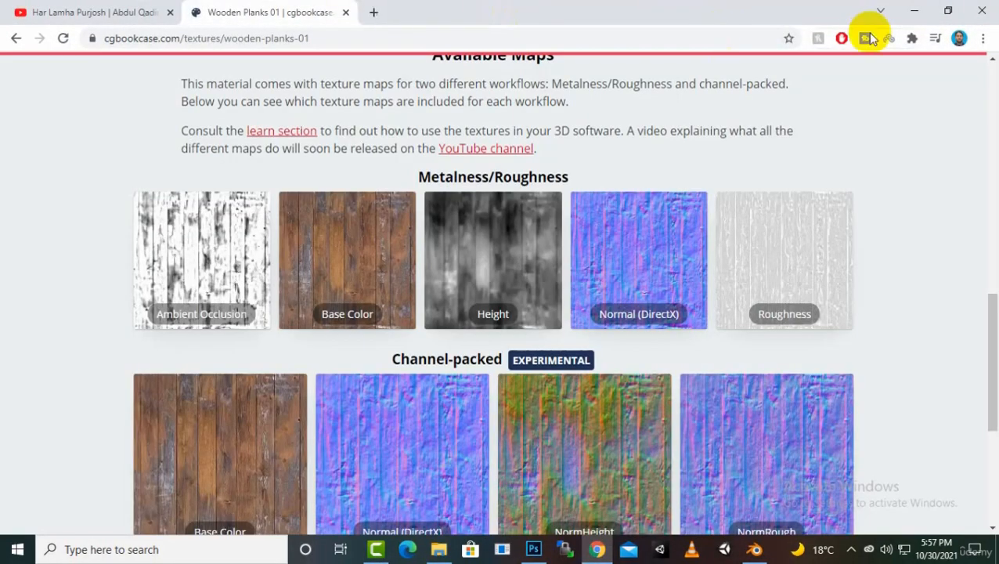
left_click(914, 10)
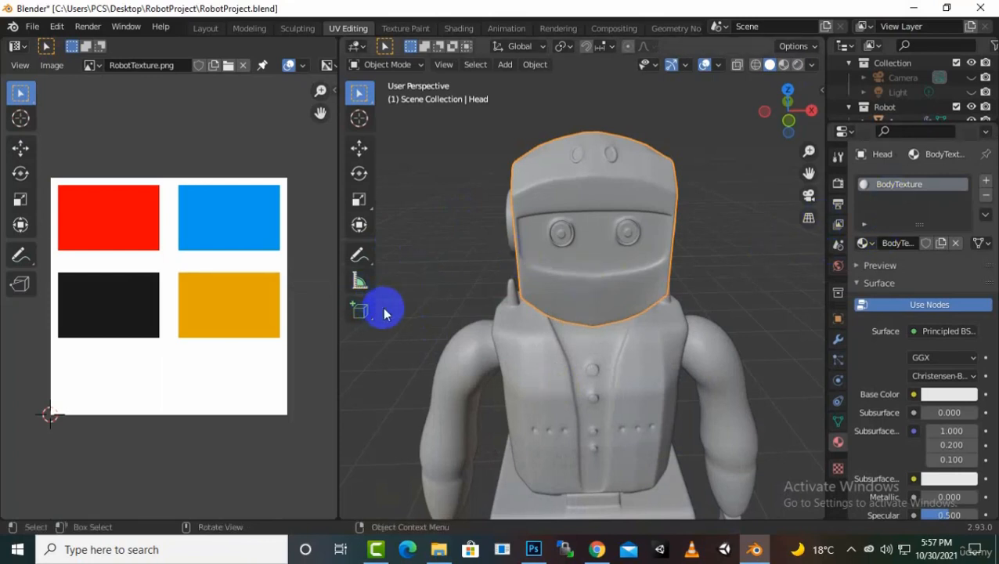
Step: Split the UV editor horizontally, turn the upper area into a Shader Editor and make it taller
right_click(339, 140)
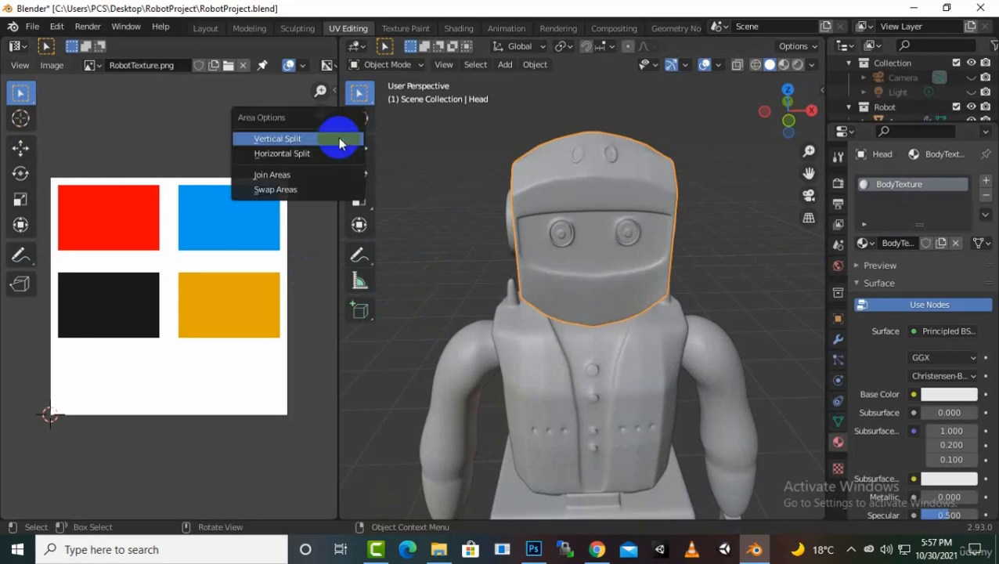
left_click(337, 154)
left_click(301, 222)
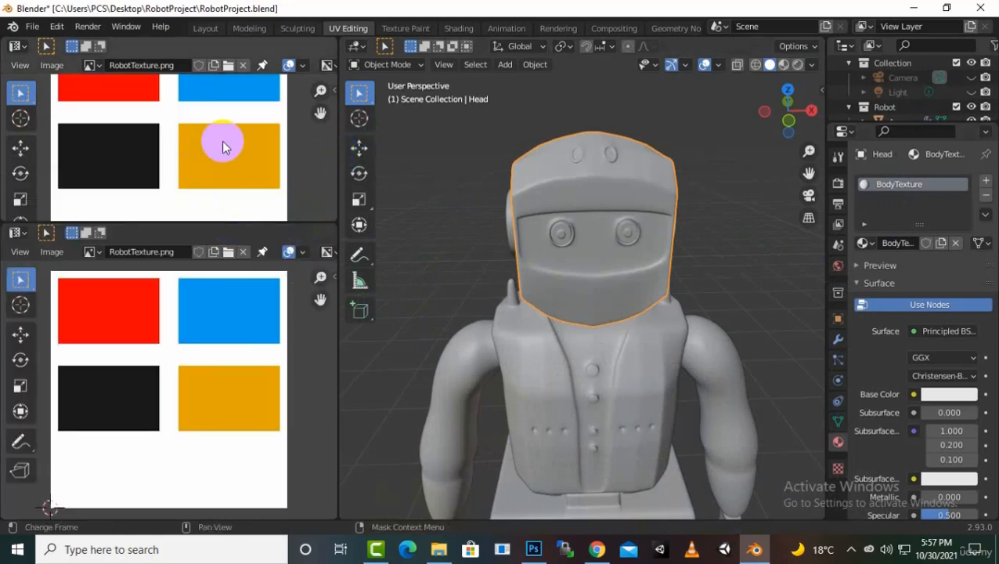
left_click(28, 45)
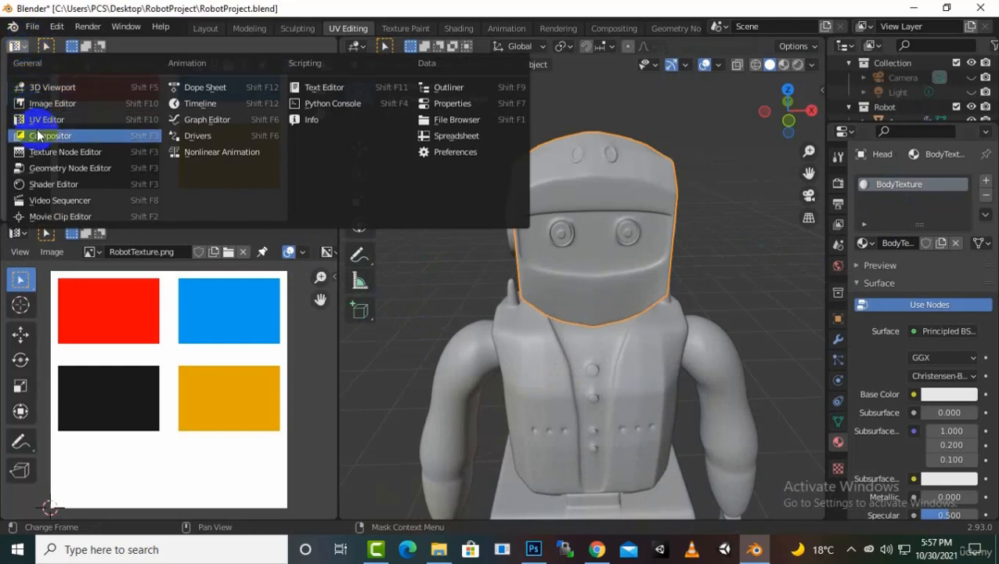
left_click(49, 184)
left_click_drag(207, 222, 134, 287)
Step: Add RobotTexture.png to the BodyTexture material as an image texture and connect its Color to the Principled BSDF's Base Color
scroll(114, 233, "up", 4)
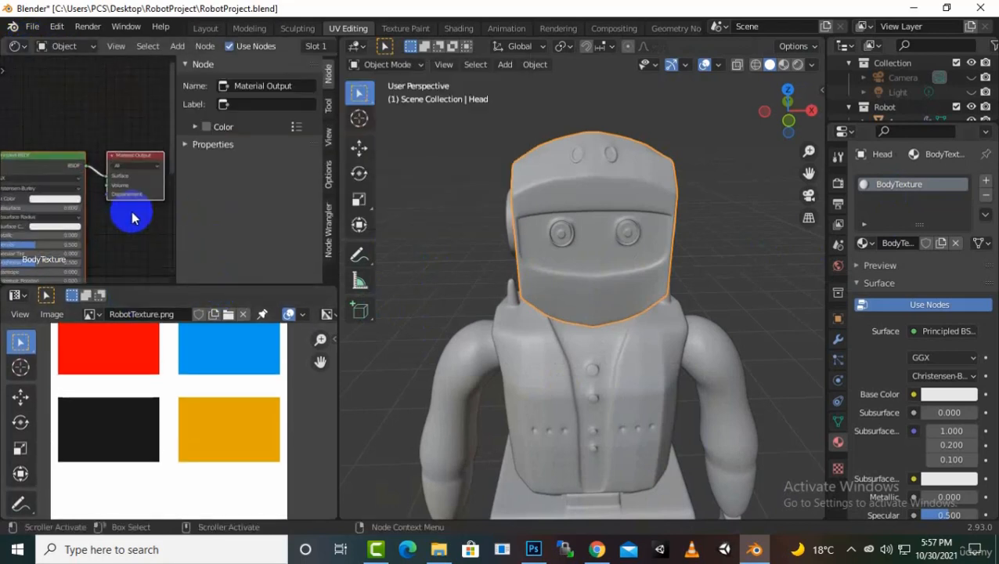
left_click_drag(176, 209, 270, 227)
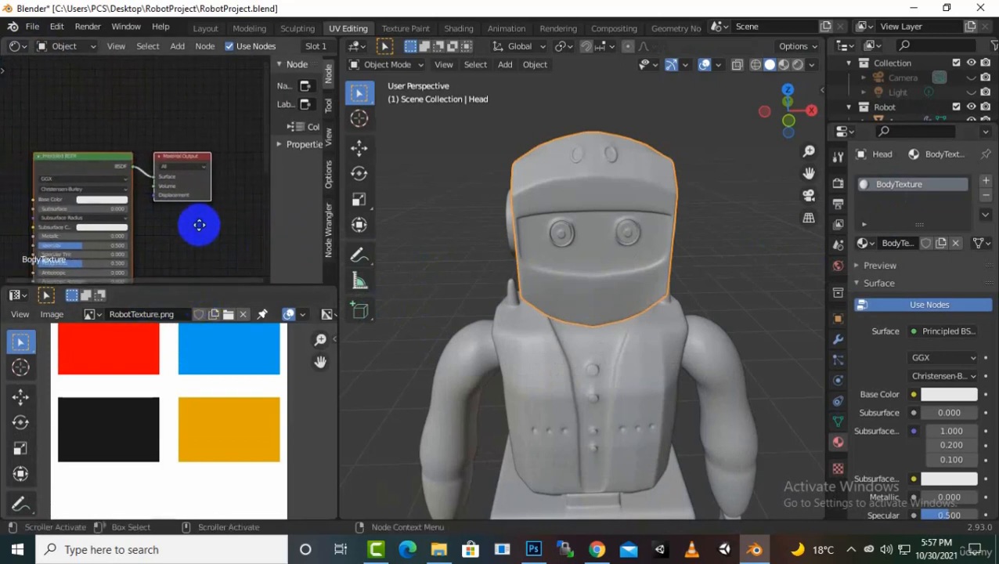
middle_click_drag(201, 225, 269, 239)
left_click_drag(90, 314, 108, 206)
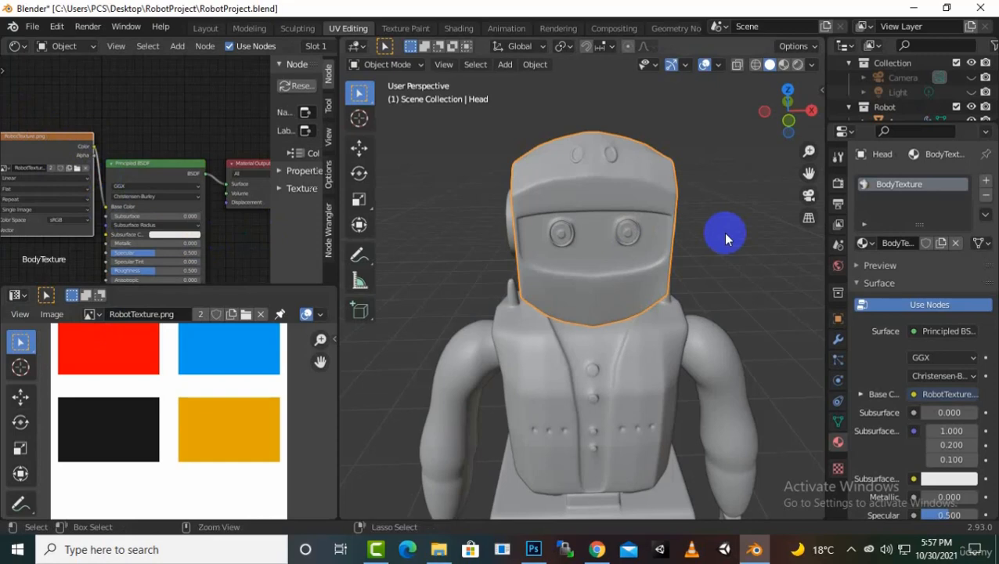
Step: Switch the 3D viewport to Material Preview shading to show the texture on the robot's head
key("z")
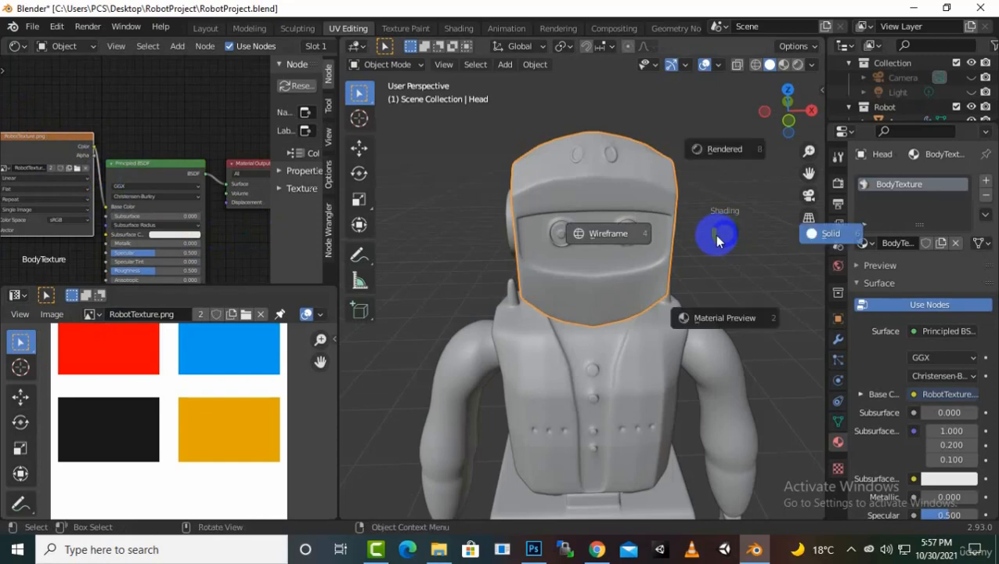
left_click(726, 328)
scroll(662, 274, "down", 6)
mouse_move(702, 335)
middle_mouse_down()
mouse_move(603, 376)
mouse_move(658, 303)
mouse_move(607, 277)
mouse_move(660, 259)
mouse_move(550, 314)
mouse_move(752, 287)
mouse_move(718, 252)
mouse_move(682, 270)
middle_mouse_up()
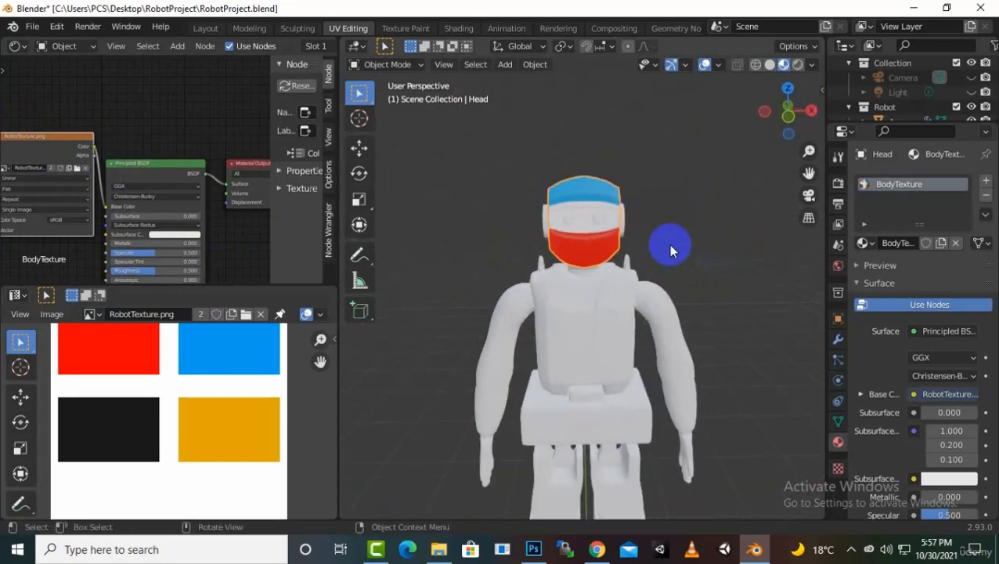
left_click(579, 249)
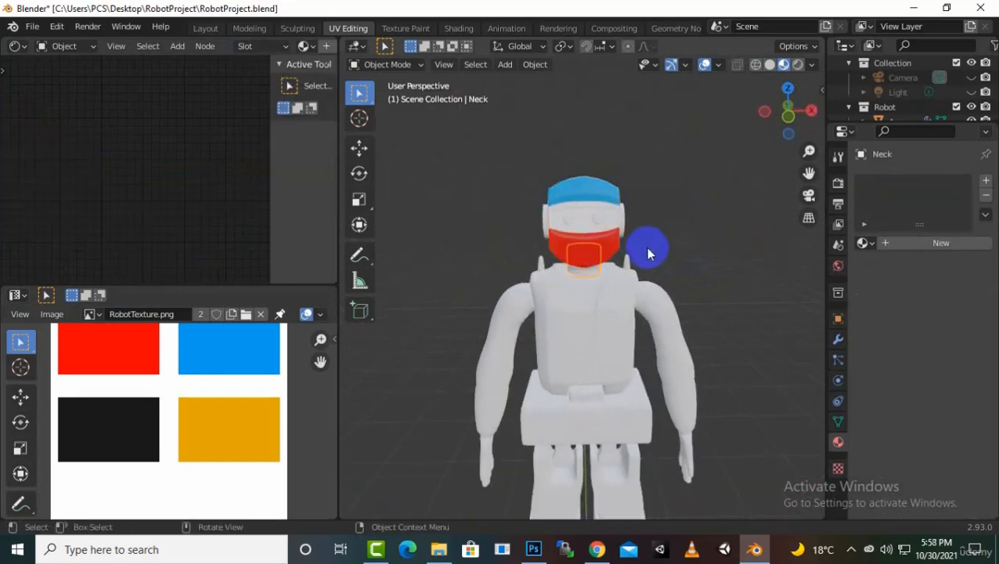
middle_click_drag(647, 250, 531, 270)
scroll(531, 270, "up", 3)
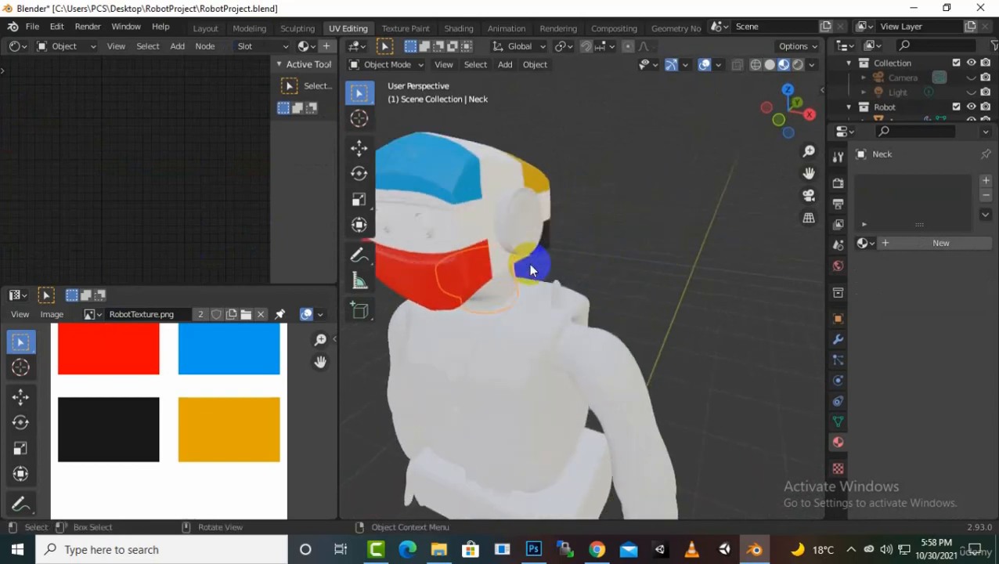
Step: Examine the head's UV layout over the texture in Edit Mode, along with its modifiers
left_click(481, 200)
middle_click_drag(500, 224, 549, 227)
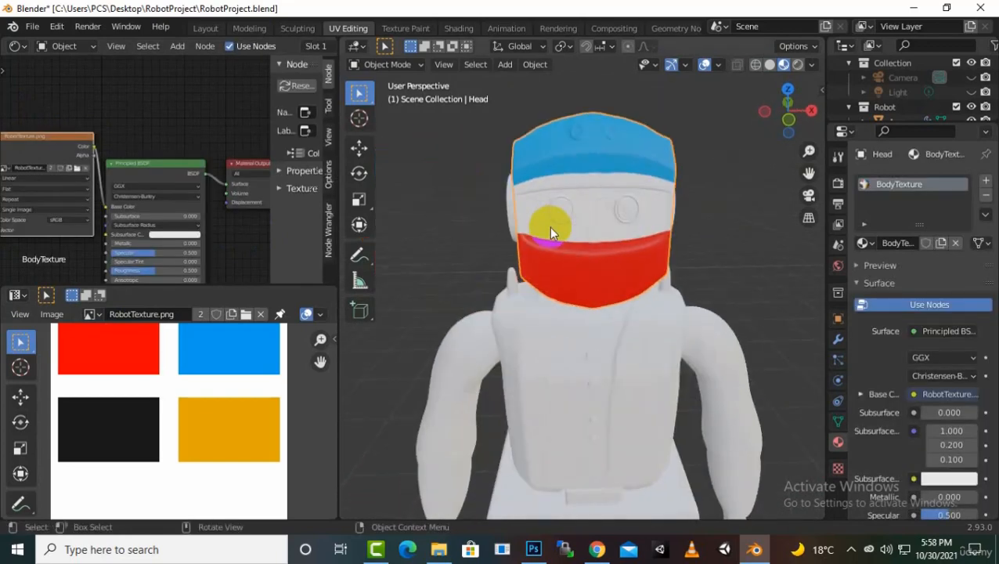
key("Tab")
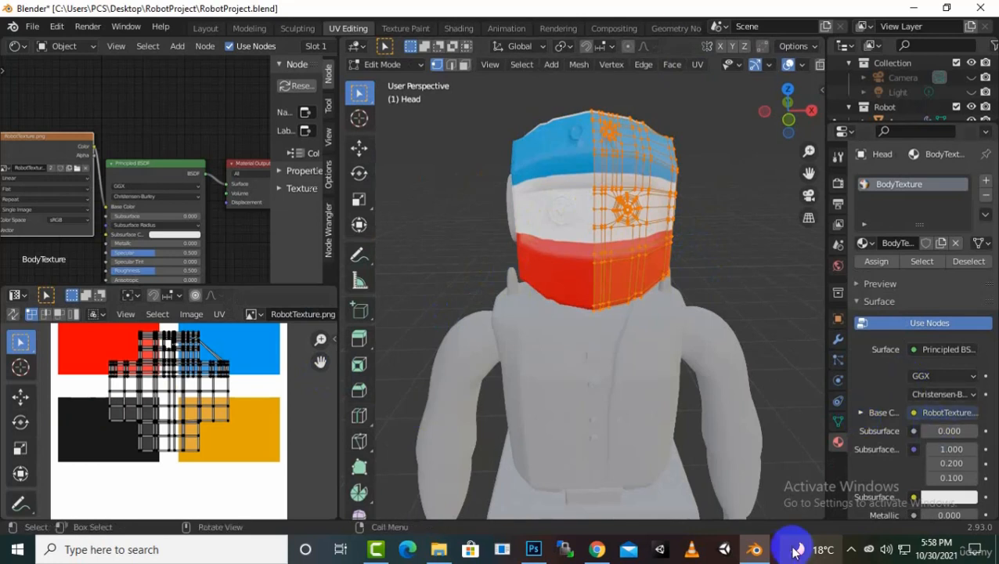
left_click(838, 339)
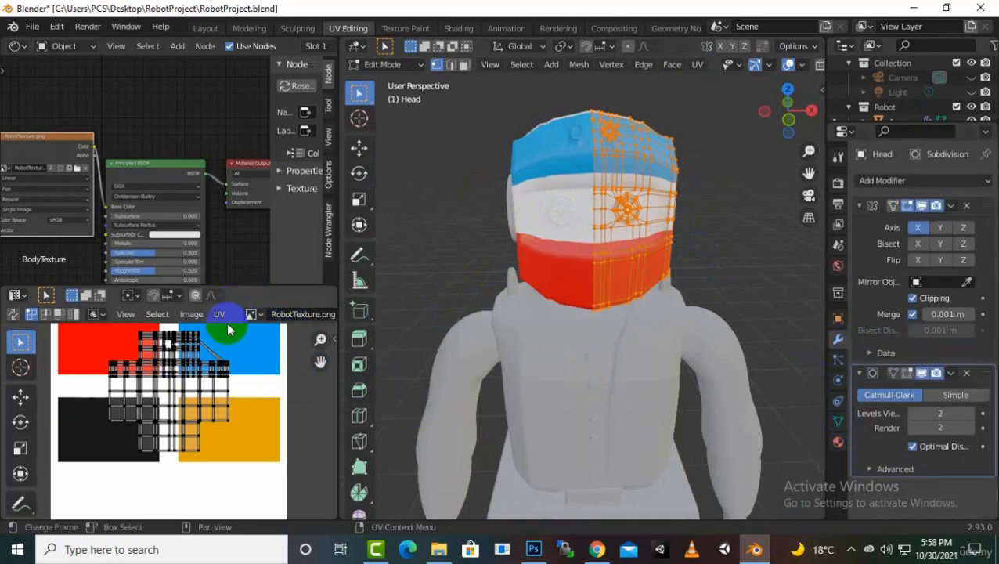
scroll(224, 437, "down", 1)
left_click_drag(244, 481, 96, 330)
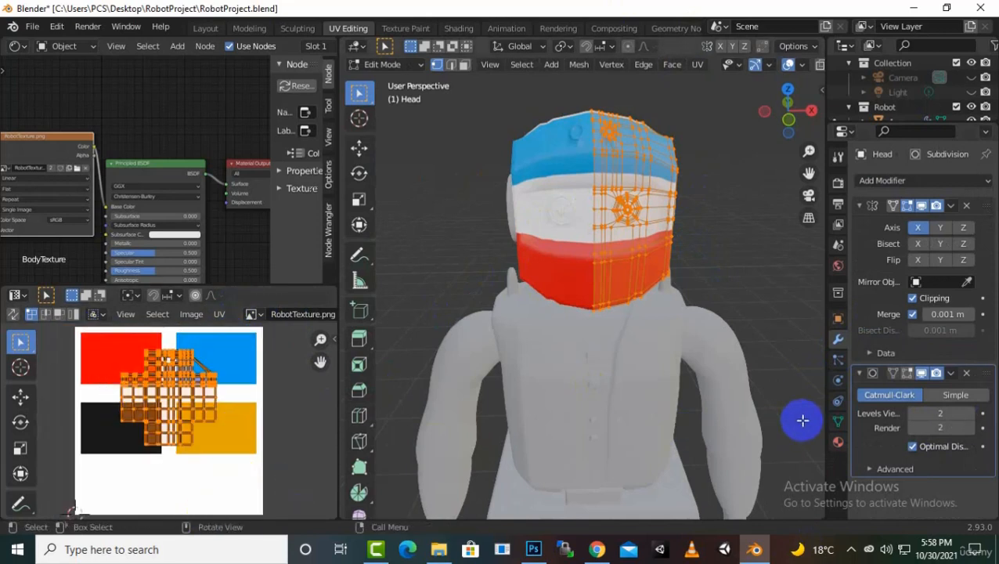
Step: Return the head to Object Mode and apply its Mirror modifier
key("Tab")
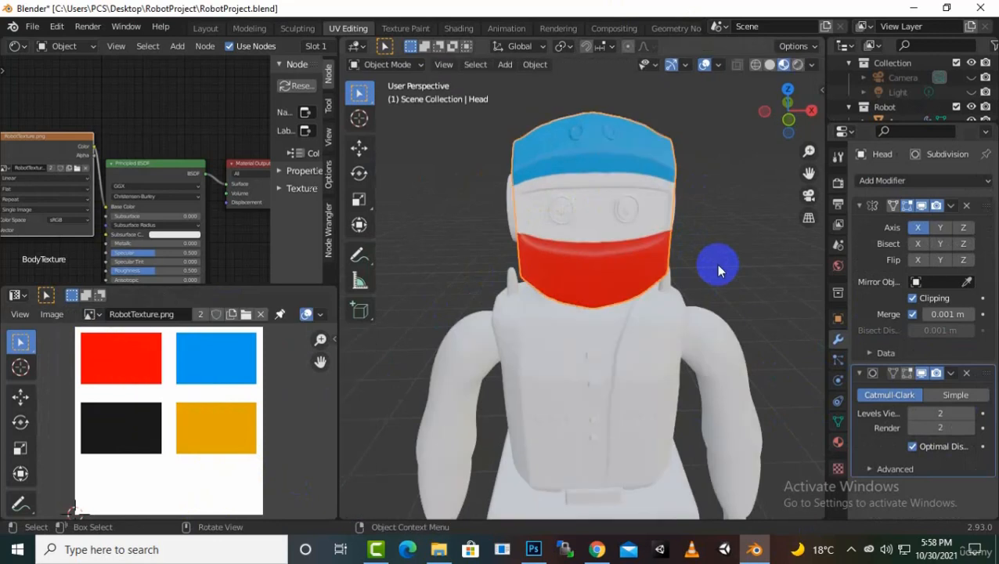
left_click(951, 206)
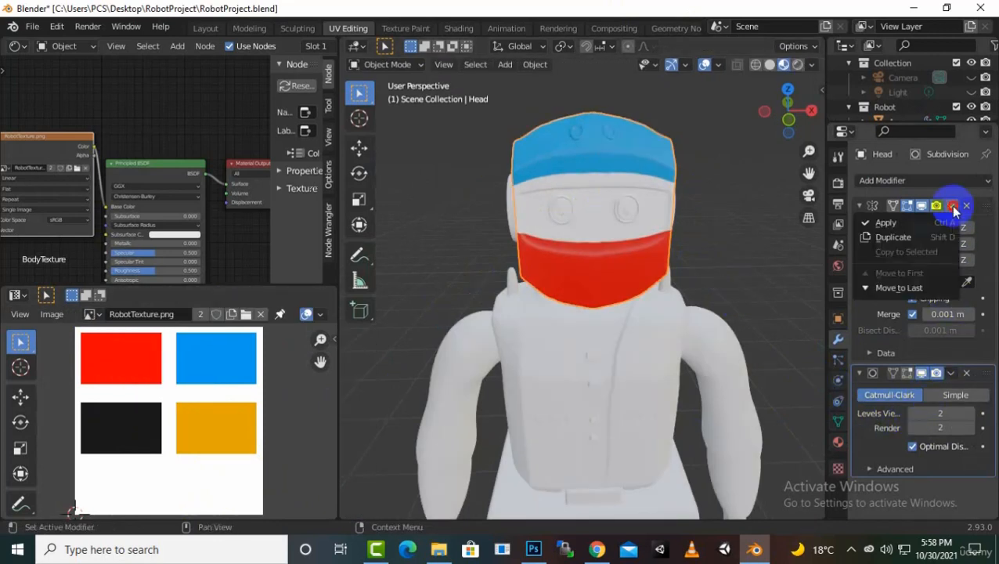
left_click(892, 224)
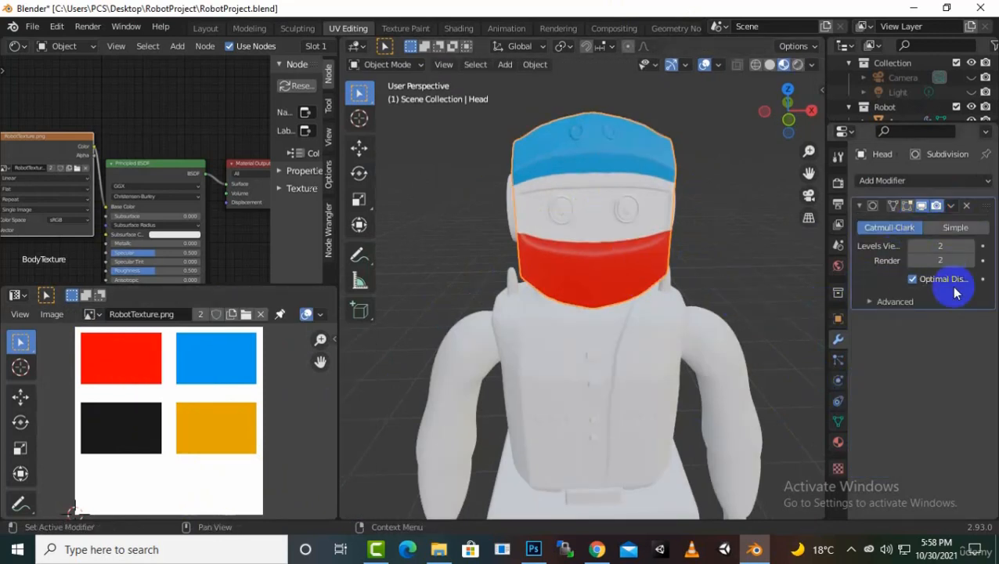
Step: Apply the Mirror modifier on the robot's ears
middle_click_drag(692, 294, 636, 261)
left_click(619, 238)
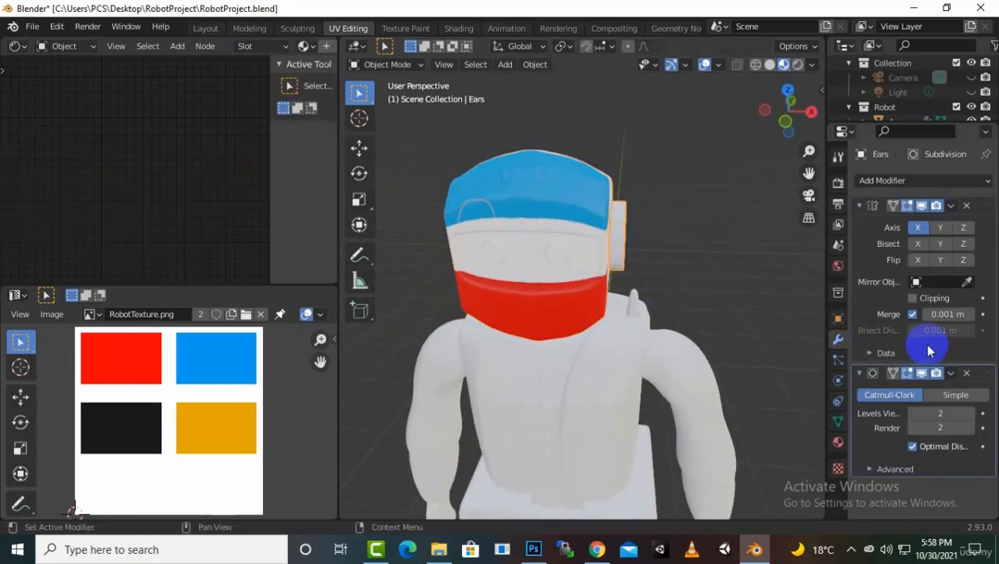
left_click(949, 206)
left_click(923, 227)
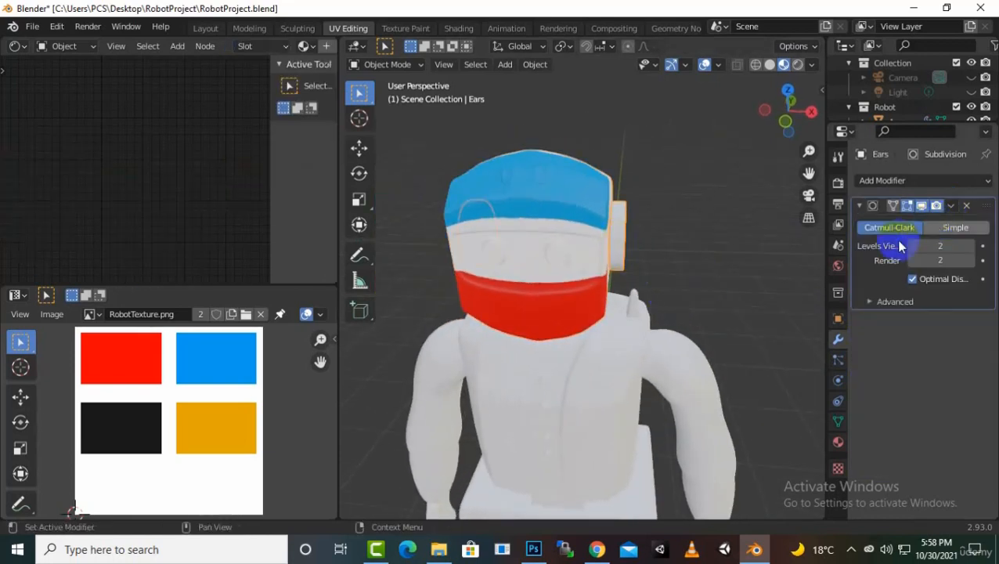
Step: Check the body's modifiers and apply the Mirror modifier on the robot's arms
middle_click_drag(675, 304, 688, 271)
left_click(656, 278)
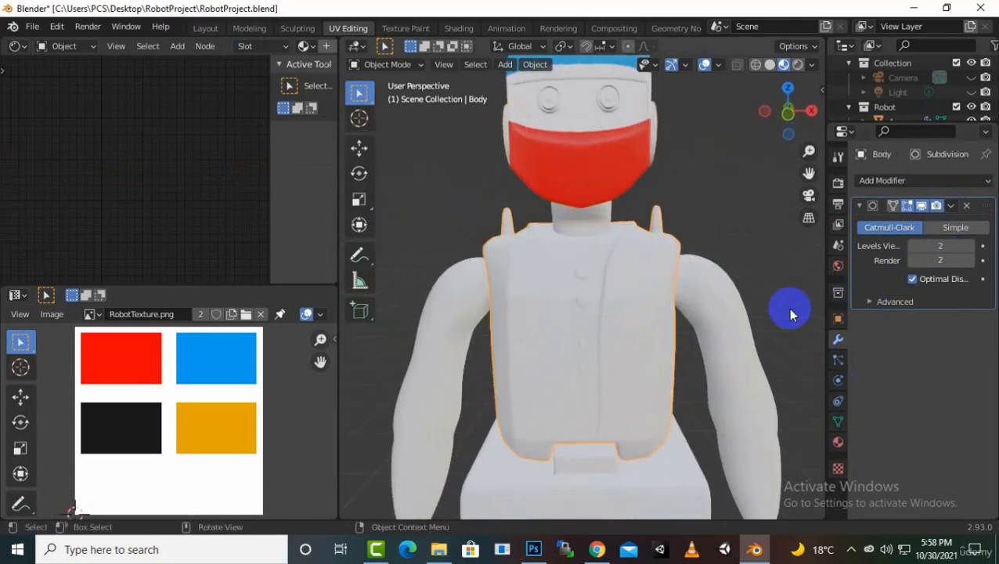
left_click(740, 314)
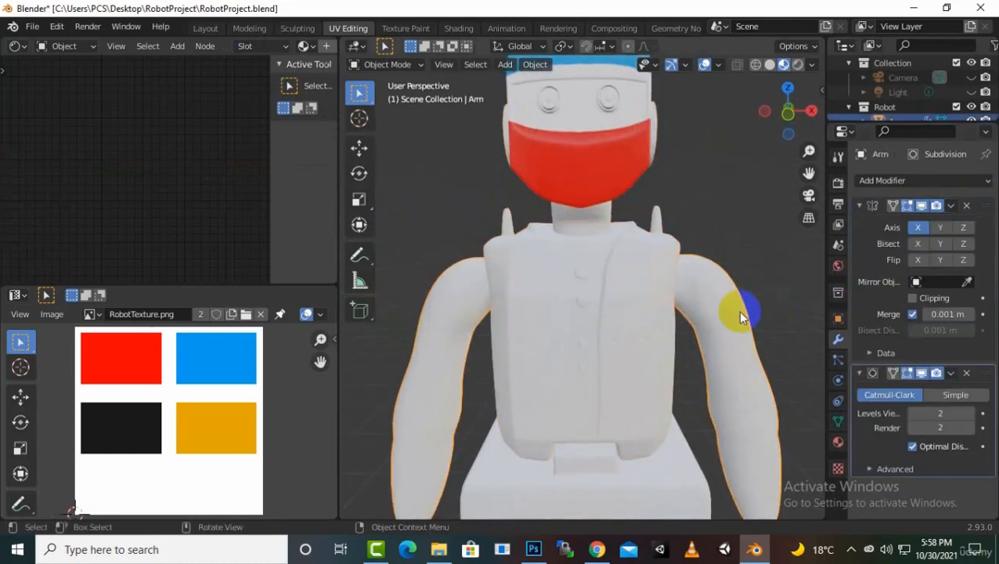
left_click(950, 206)
left_click(935, 221)
scroll(638, 279, "down", 2)
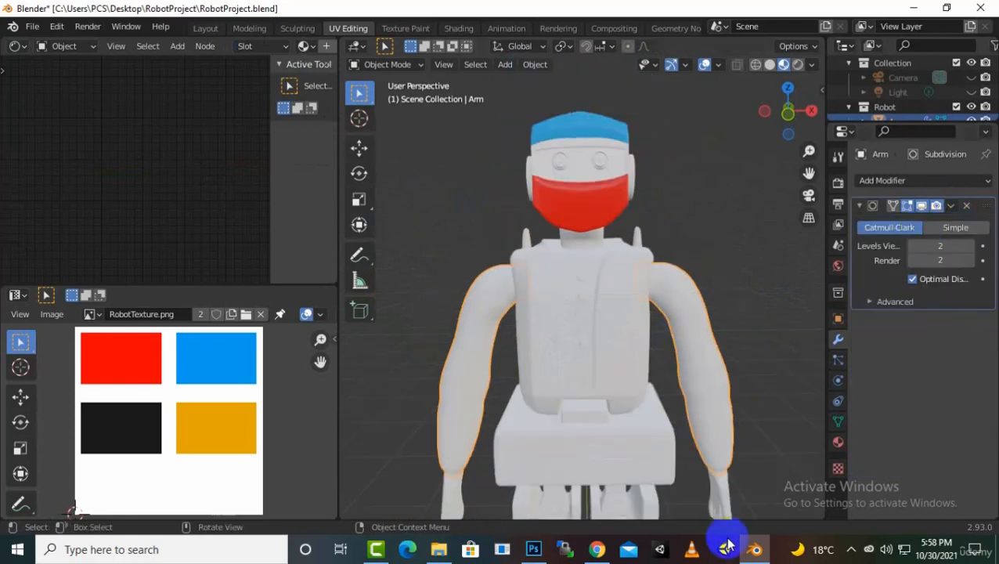
Step: Apply the Subdivision modifier on the robot's hands
left_click(720, 502)
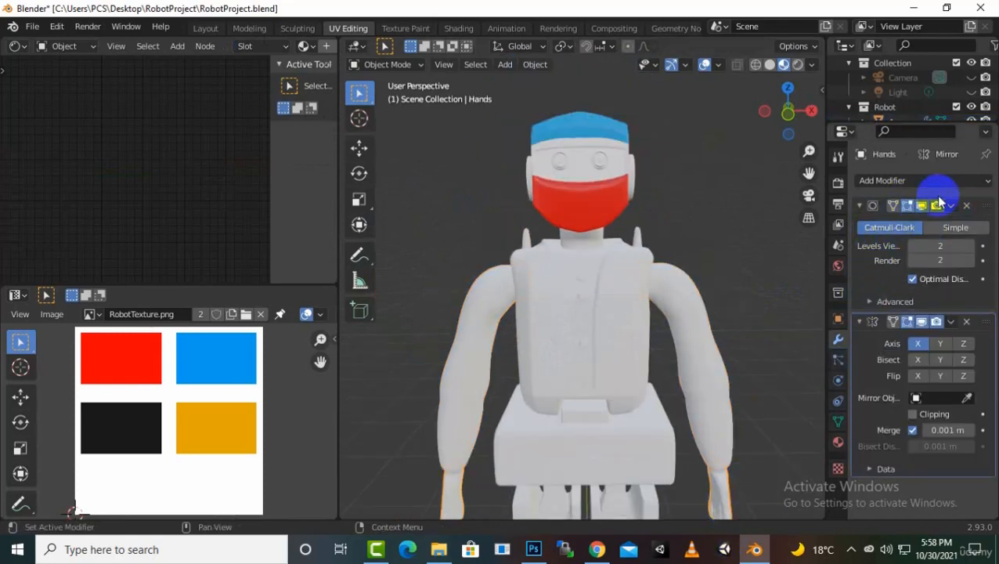
left_click(950, 205)
left_click(914, 225)
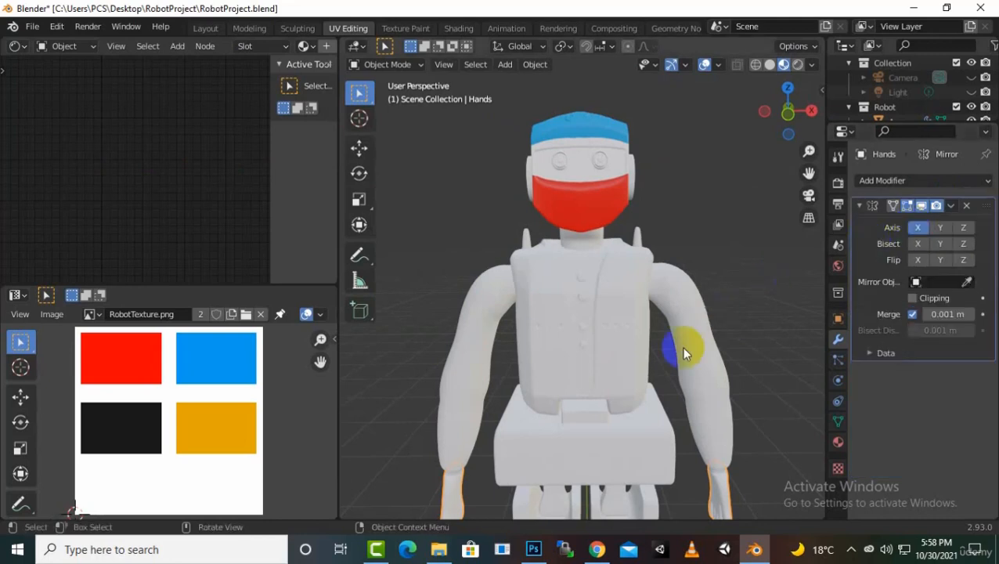
Step: Check the torso's modifiers and apply the Mirror modifier on the robot's upper legs
scroll(666, 368, "down", 3)
left_click(600, 367)
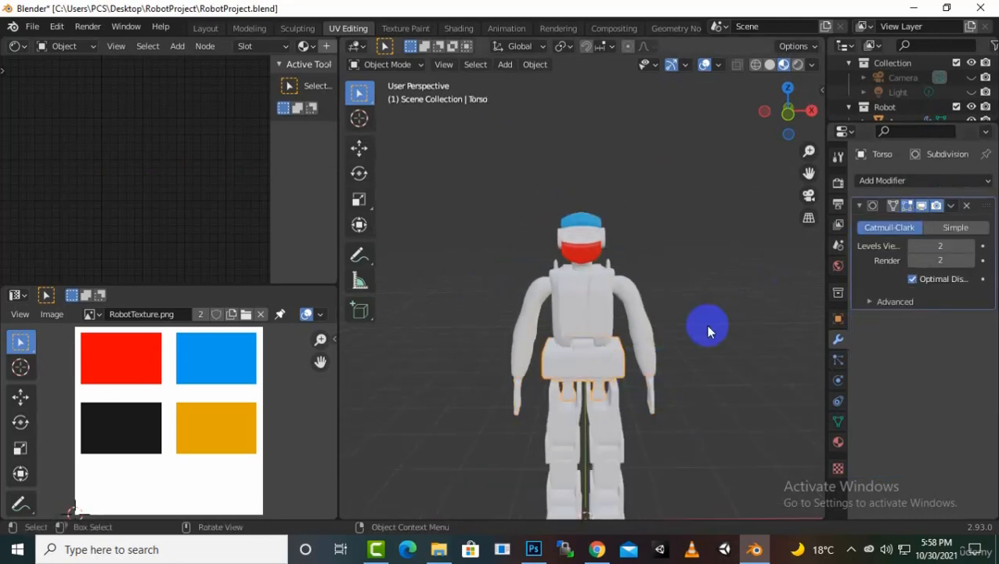
left_click(618, 409)
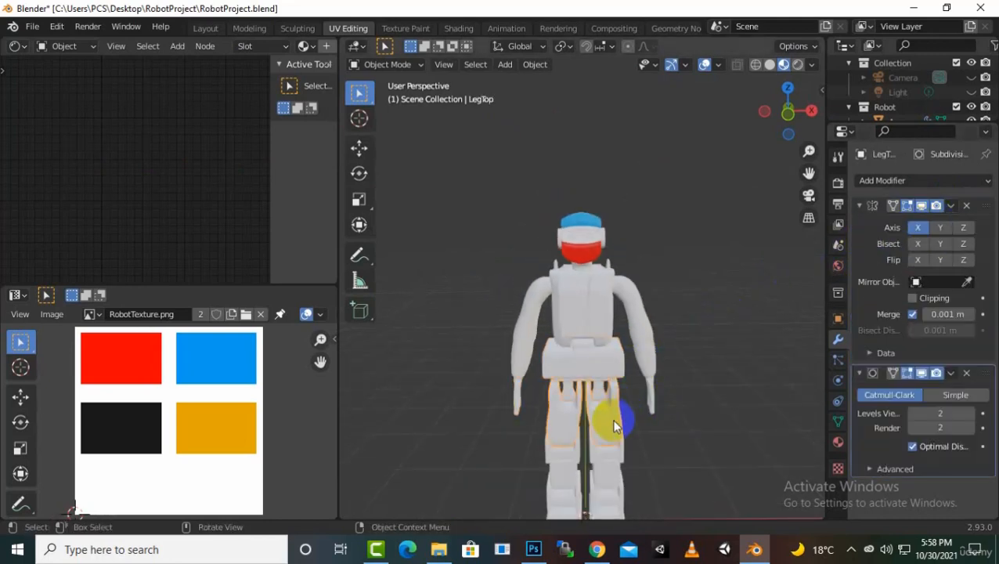
left_click(950, 205)
left_click(925, 224)
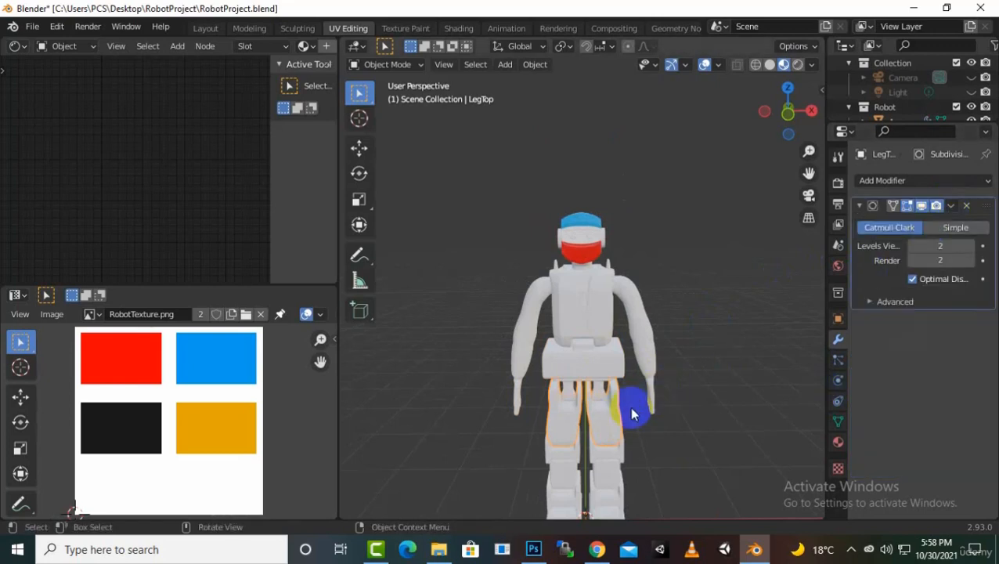
Step: Apply the Mirror modifier on the robot's knees
left_click_drag(809, 173, 646, 303)
scroll(646, 304, "up", 4)
left_click(601, 304)
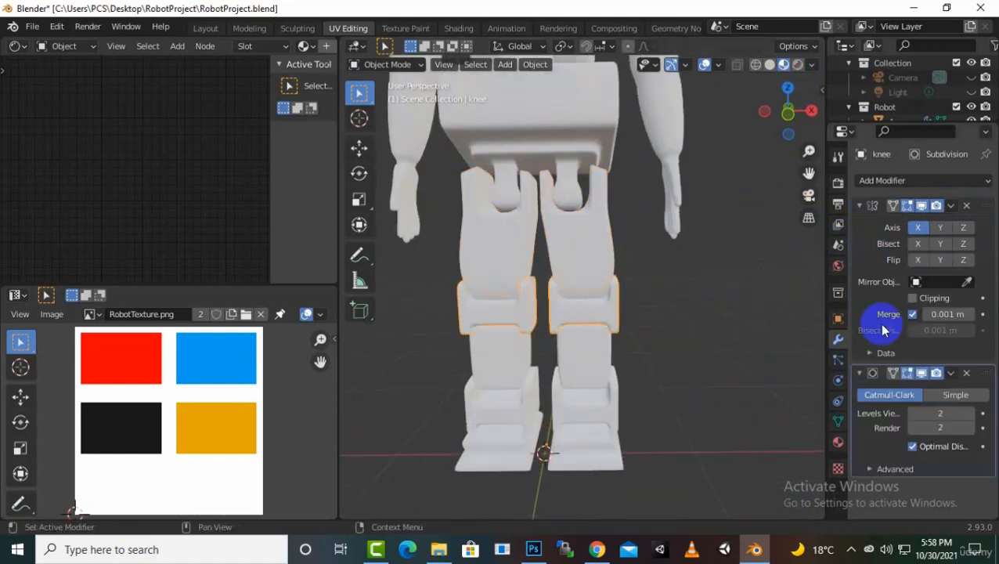
left_click(950, 205)
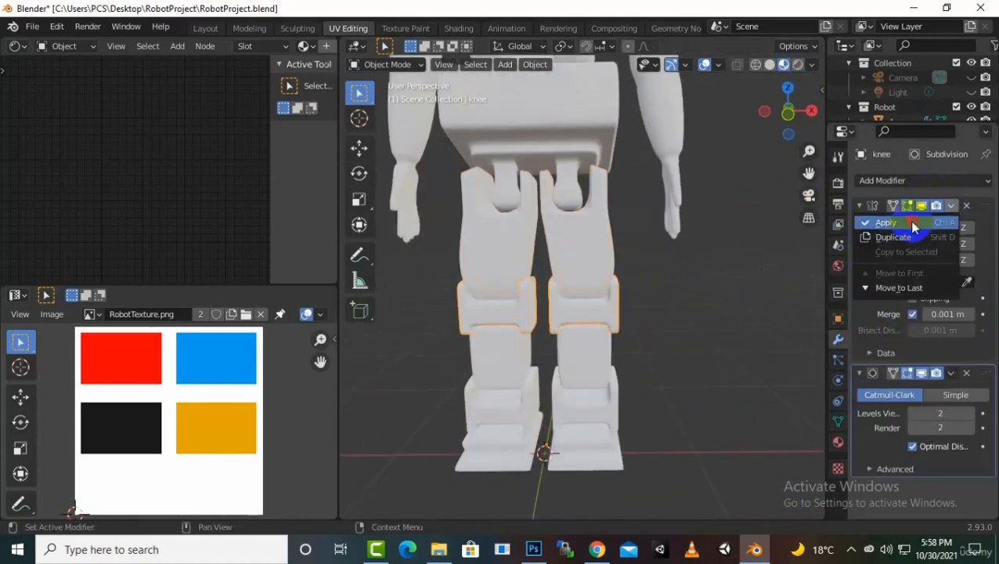
left_click(911, 225)
Step: Apply the Mirror modifiers on the robot's lower legs and on the ankle joints above the feet
left_click(595, 353)
left_click(950, 205)
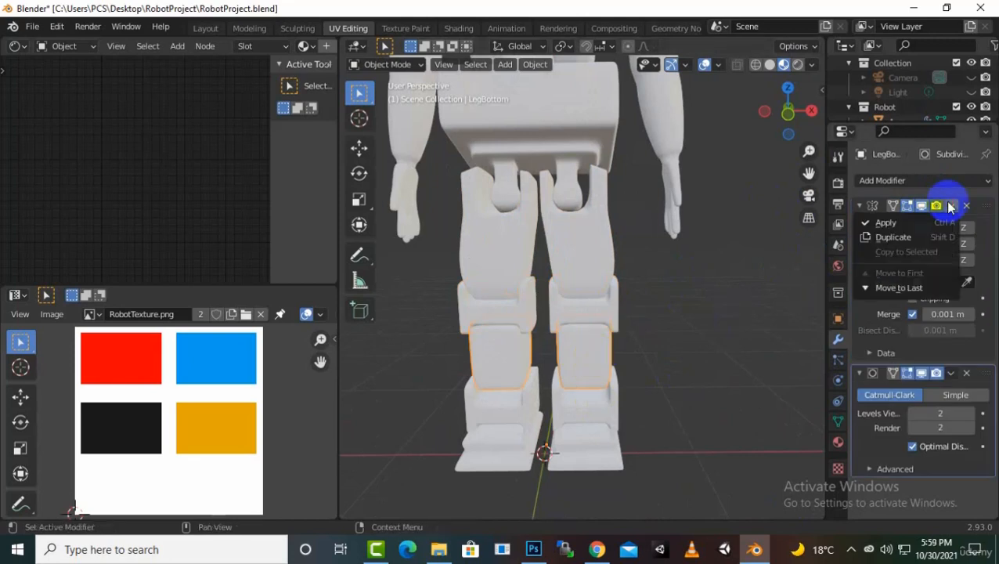
left_click(921, 225)
left_click(589, 415)
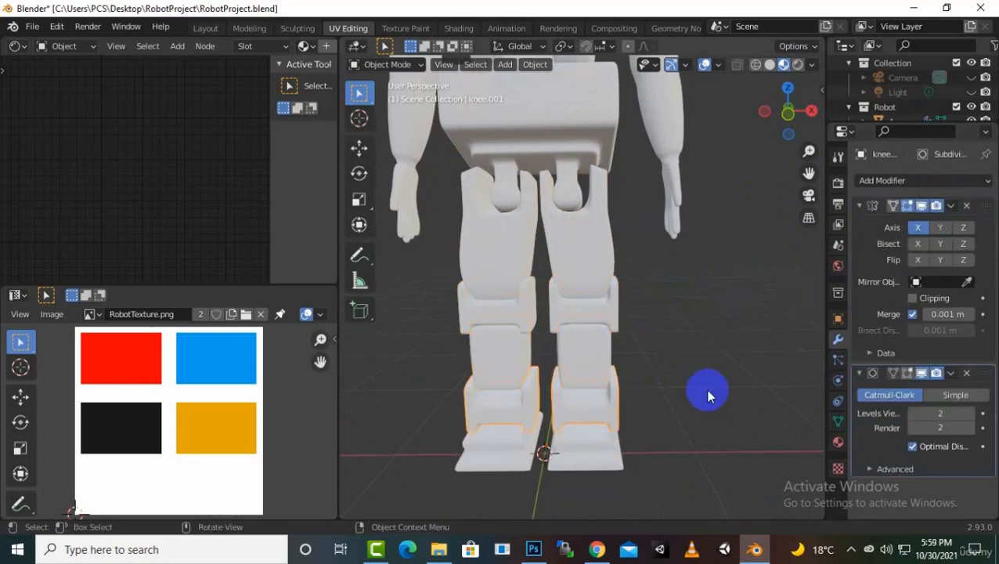
left_click(950, 205)
left_click(922, 225)
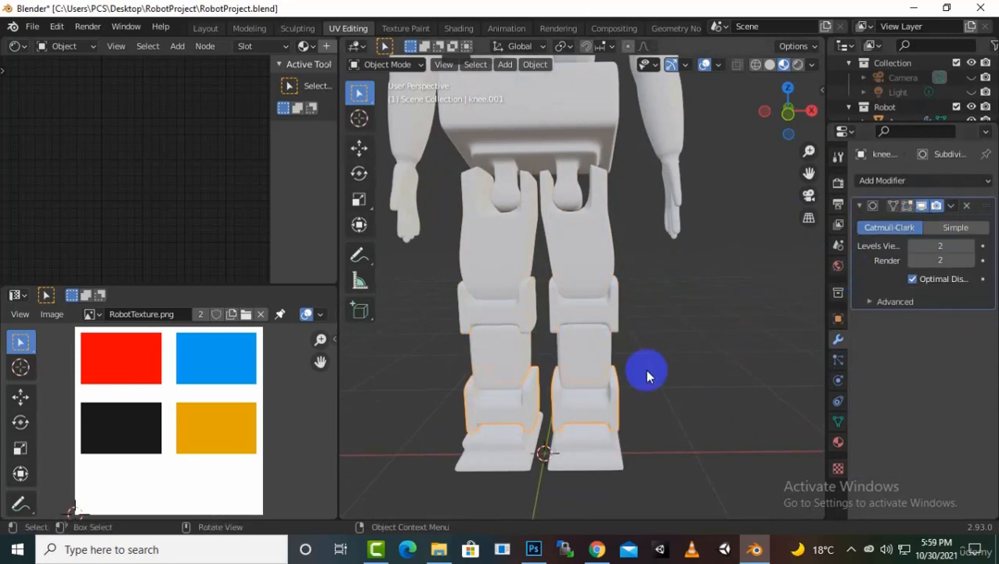
Step: Apply the Mirror modifier on the robot's feet
left_click(595, 443)
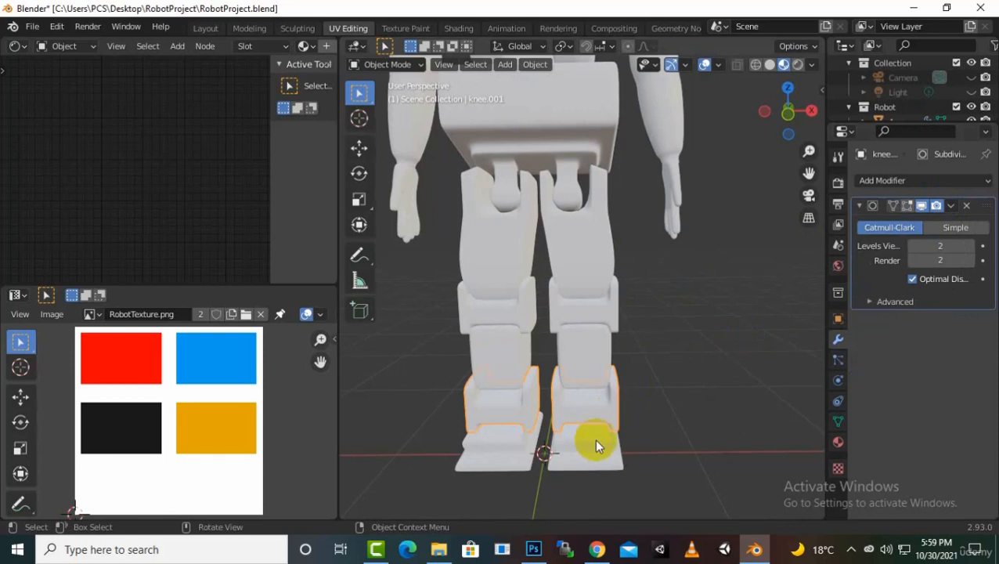
left_click(951, 206)
left_click(945, 227)
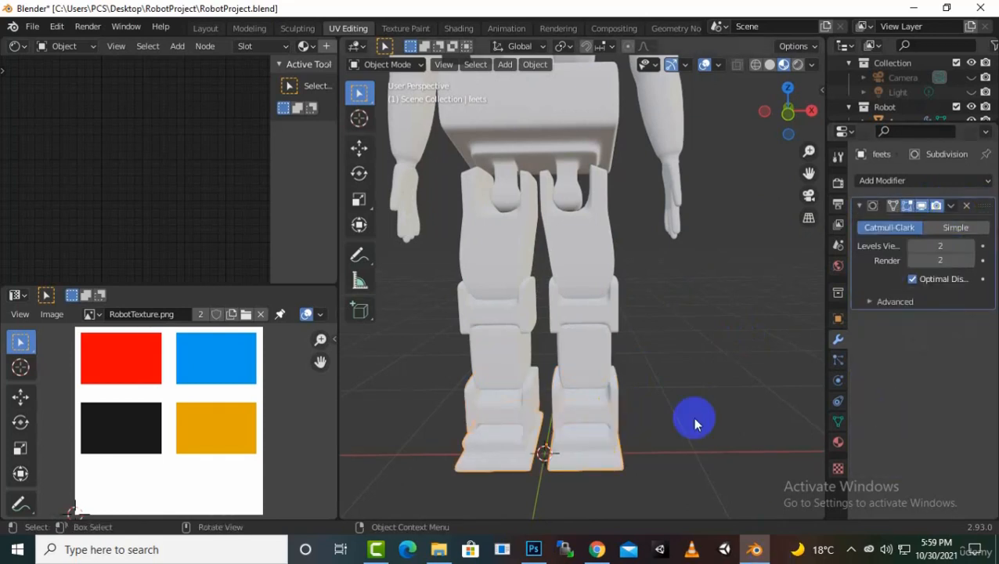
Step: Select the robot's head and switch it to Edit Mode
scroll(695, 423, "down", 3)
middle_click_drag(640, 305, 696, 352)
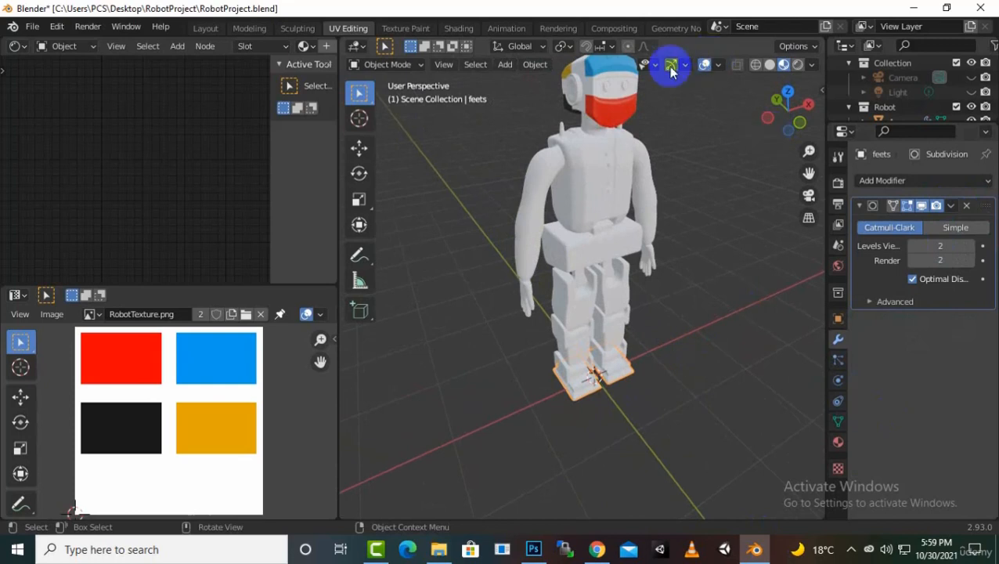
left_click(616, 85)
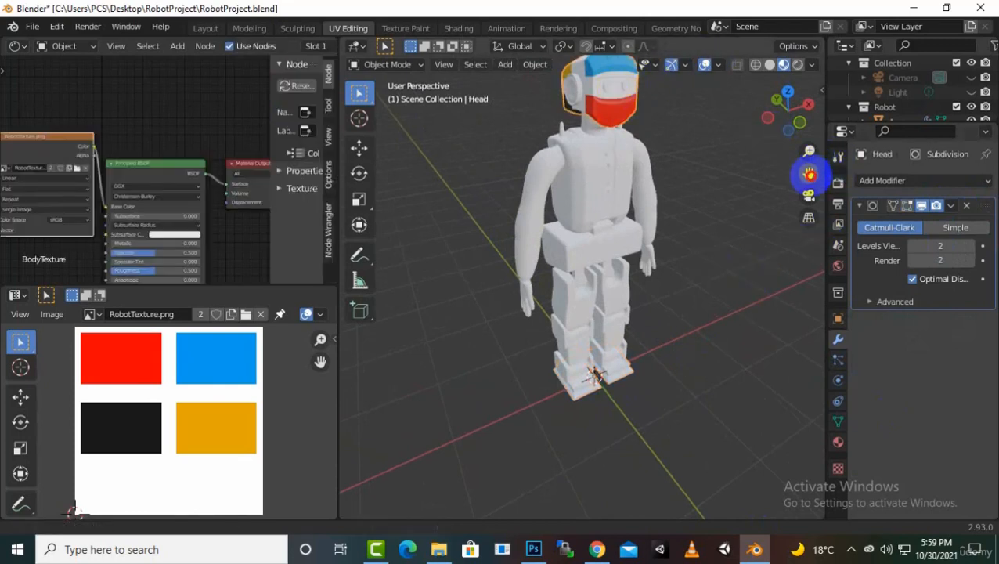
left_click_drag(808, 174, 807, 172)
key("Tab")
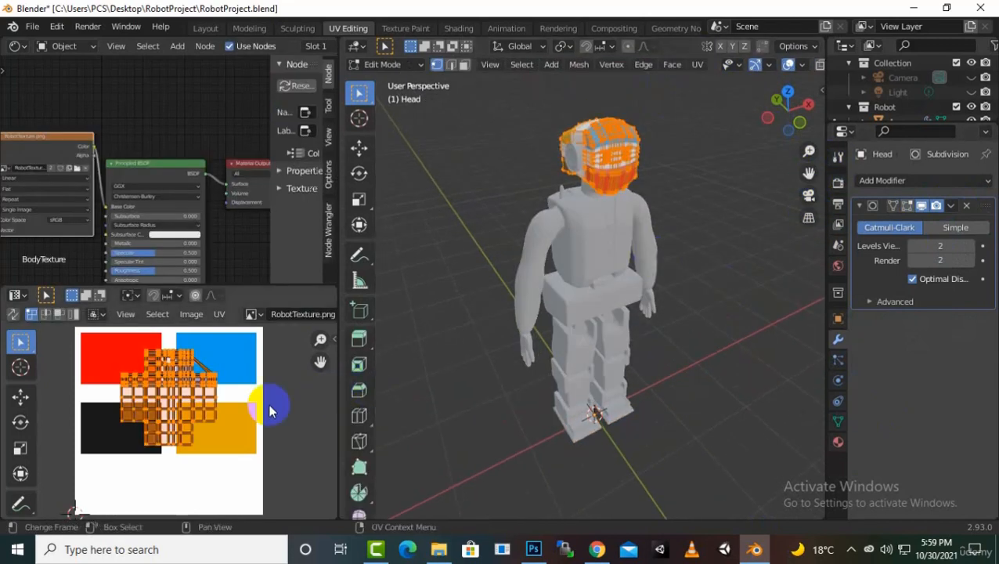
Step: Examine the head mesh from several angles along with its UV layout over the color texture
scroll(424, 340, "up", 5)
scroll(704, 274, "down", 5)
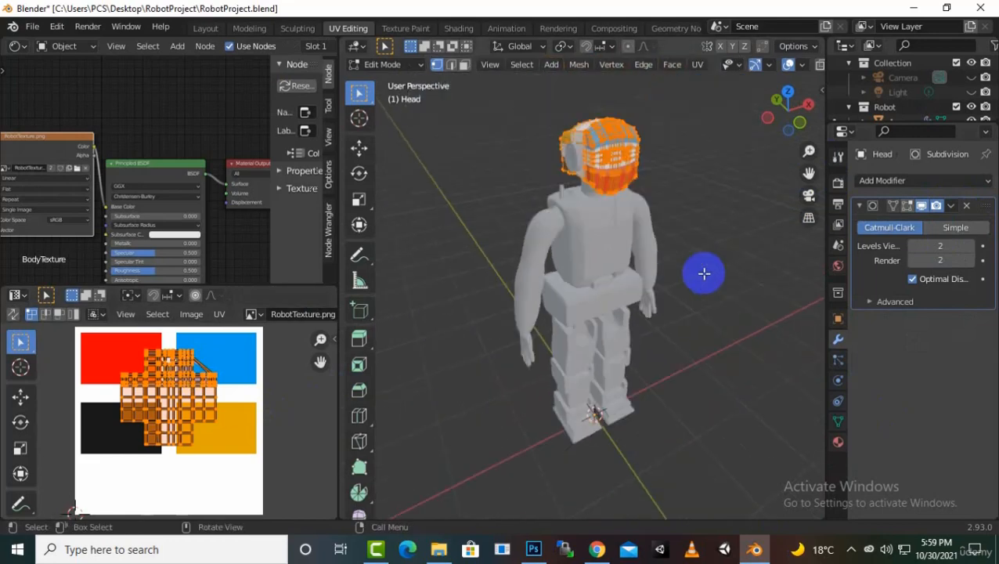
left_click_drag(809, 173, 739, 255)
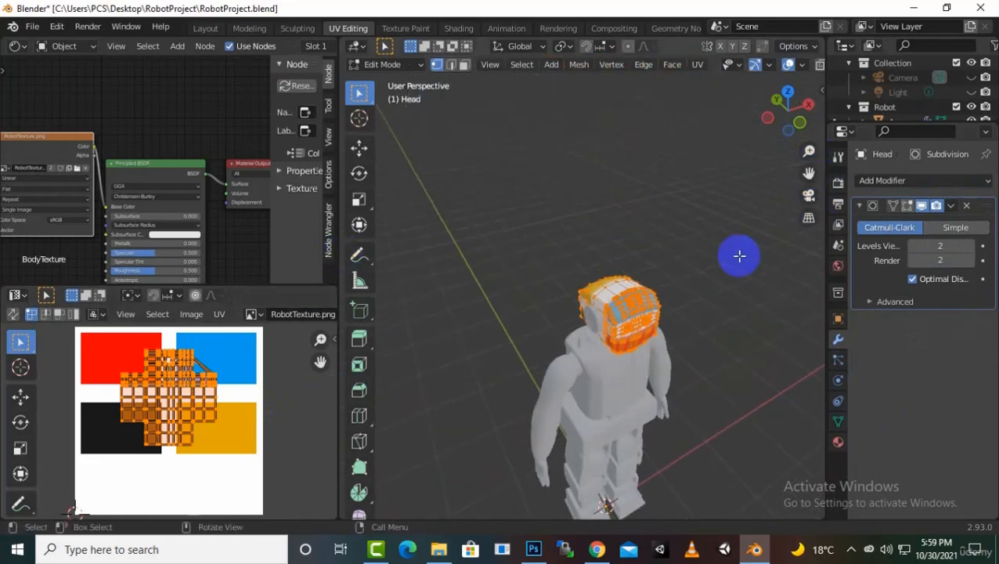
scroll(739, 255, "up", 5)
left_click_drag(809, 175, 727, 208)
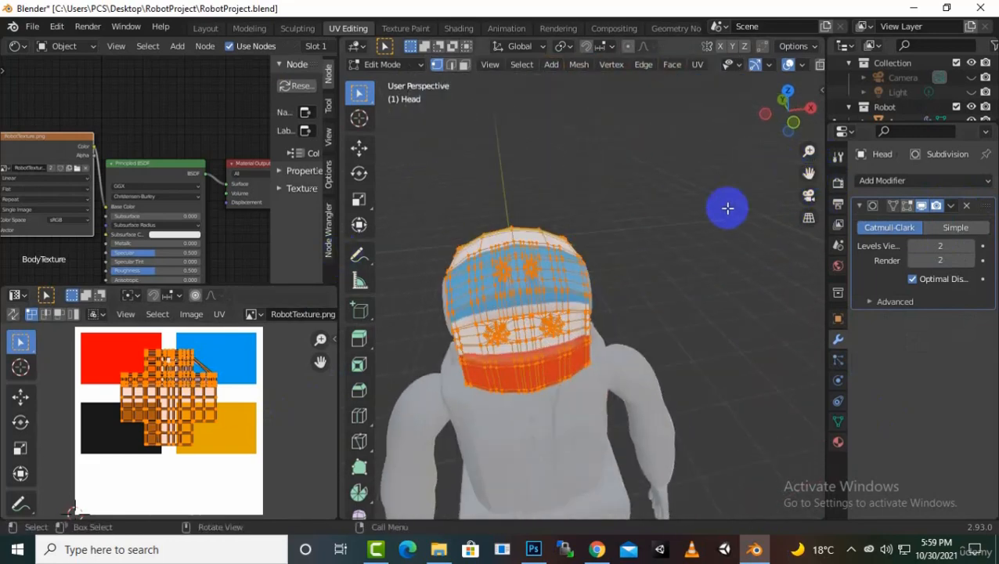
middle_click_drag(651, 304, 636, 258)
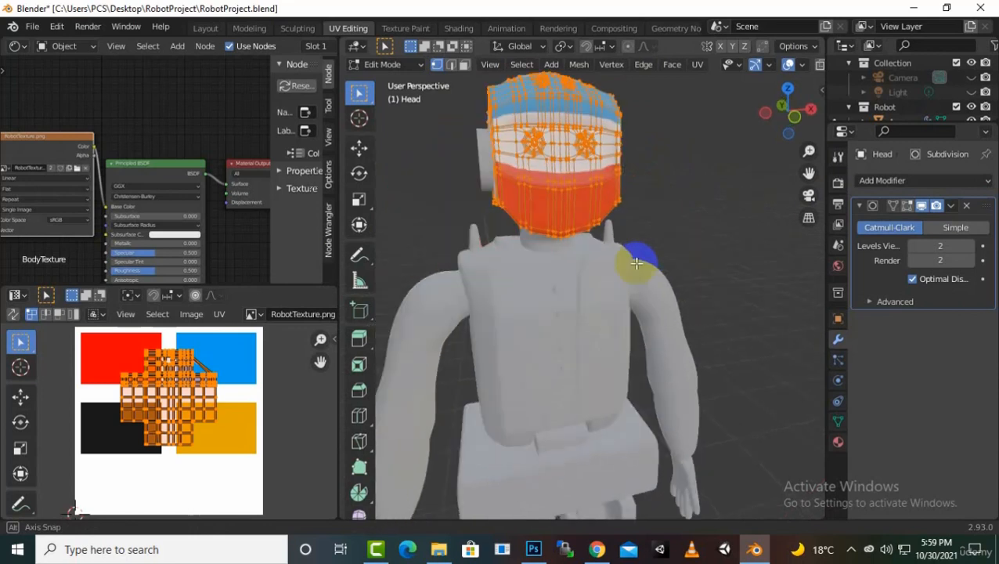
middle_click_drag(712, 156, 491, 278)
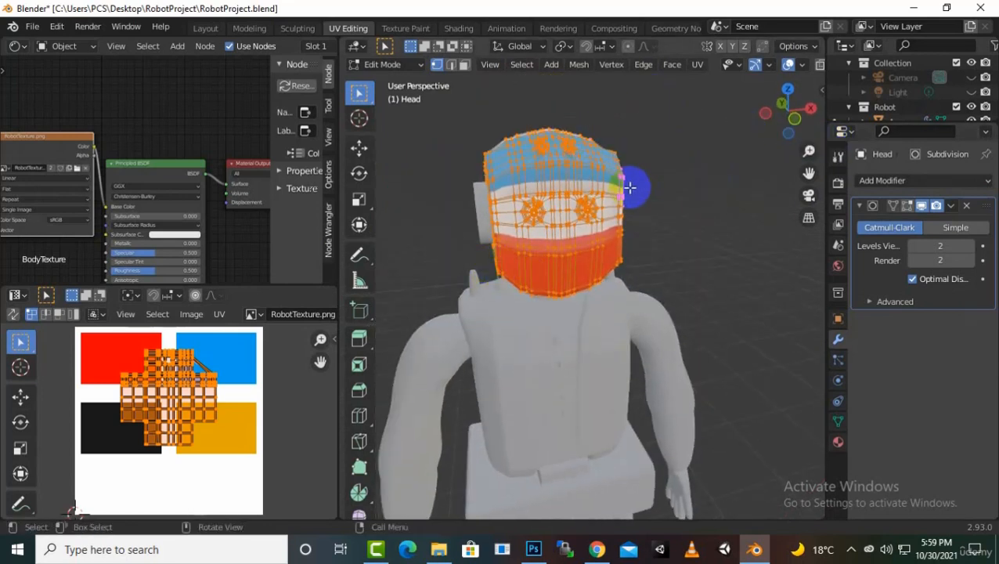
middle_click_drag(810, 169, 765, 210)
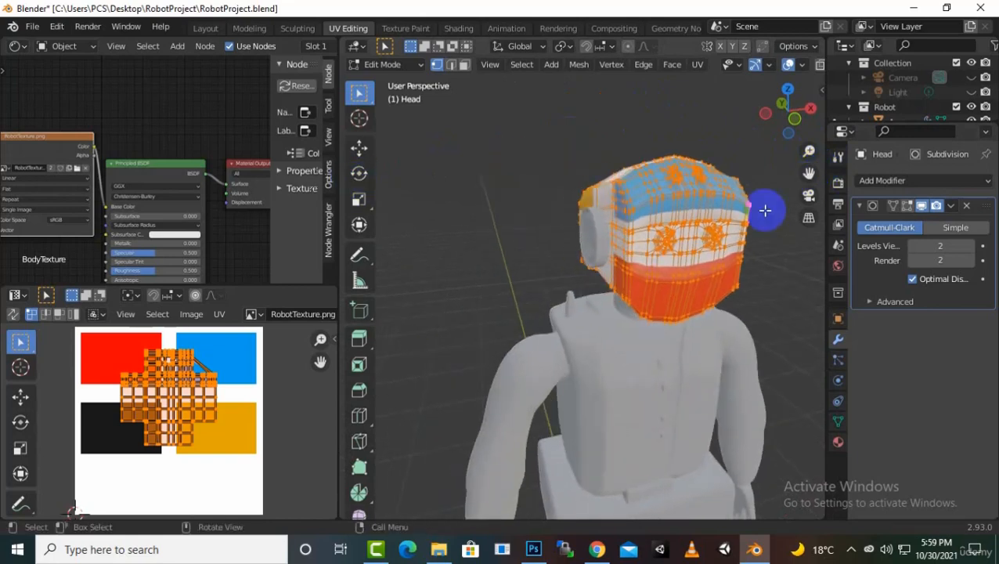
middle_click_drag(484, 285, 464, 267)
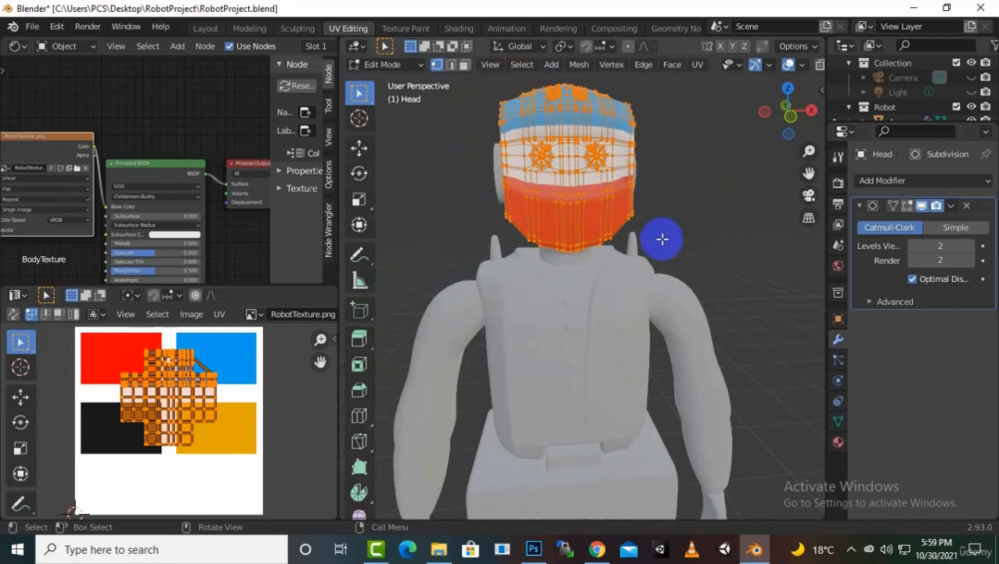
scroll(662, 239, "down", 4)
scroll(654, 253, "up", 5)
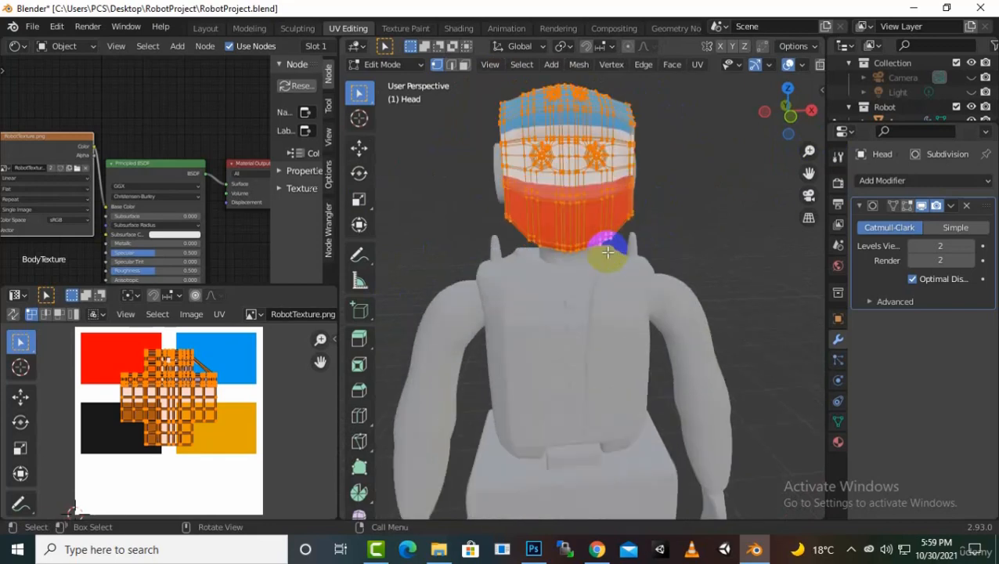
Step: Deselect all of the head's geometry and inspect the mesh around the eyes, mask and side of the head
left_click(817, 165)
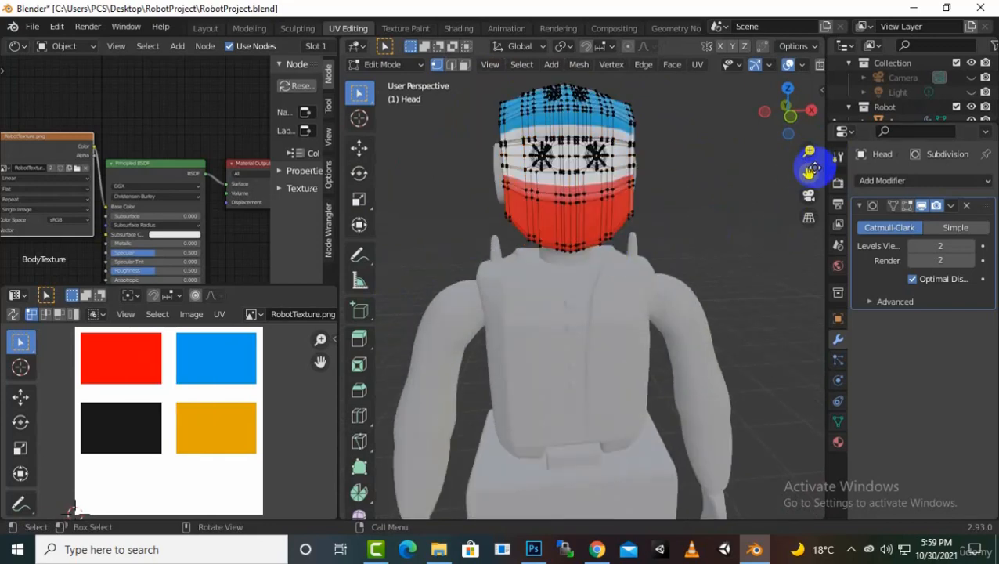
left_click_drag(816, 168, 819, 185)
scroll(695, 215, "up", 4)
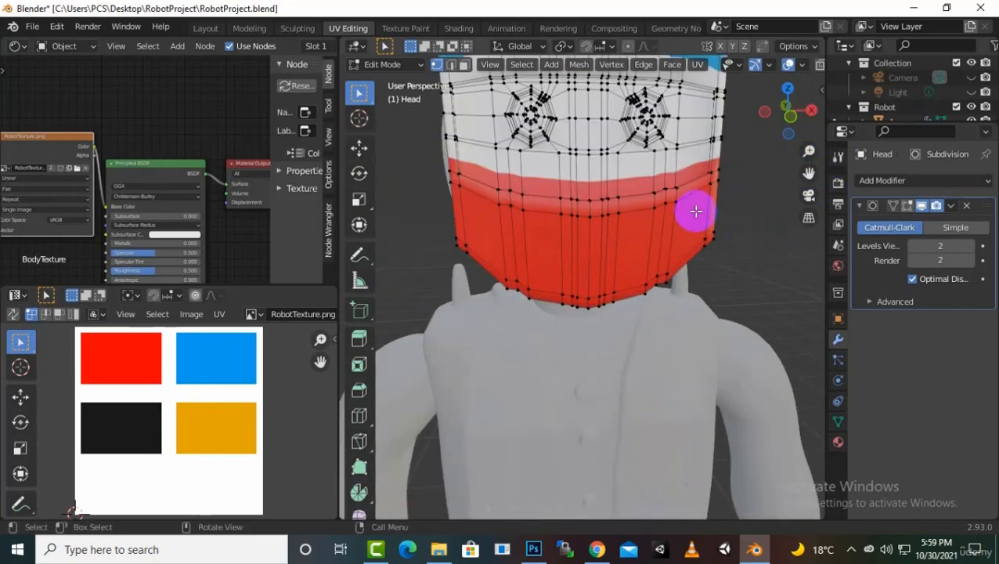
scroll(695, 211, "down", 4)
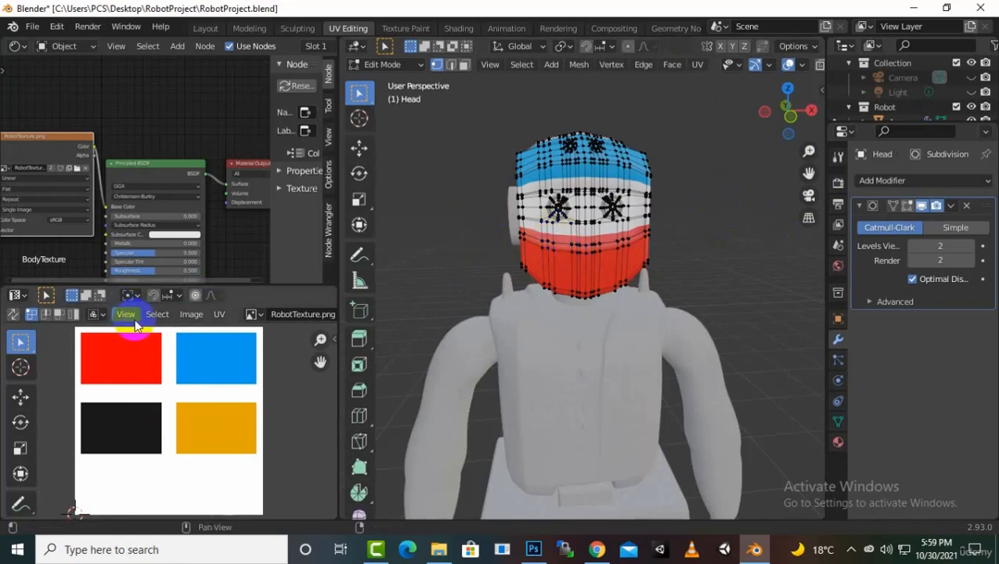
scroll(608, 213, "up", 4)
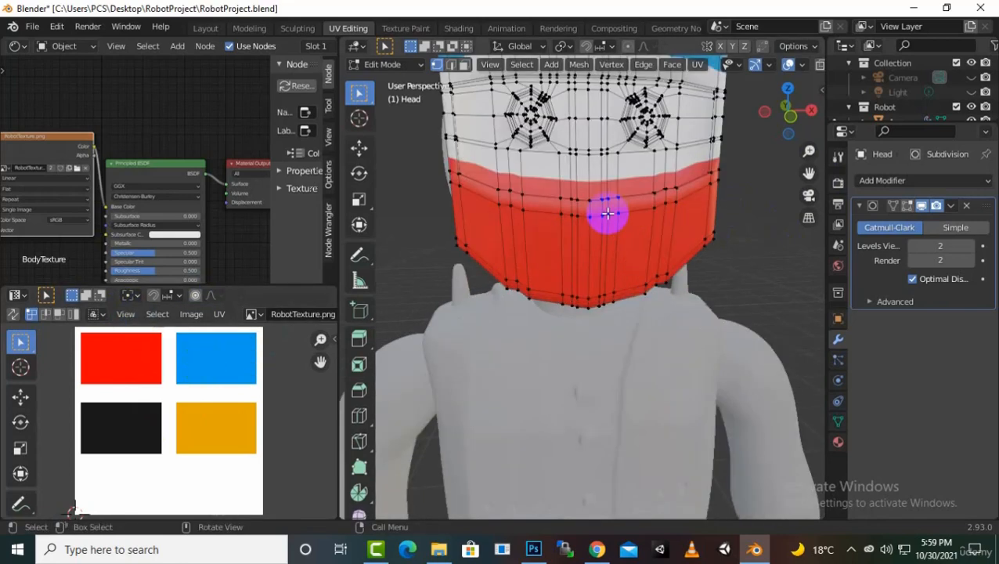
scroll(608, 213, "up", 3)
scroll(694, 174, "down", 3)
middle_click_drag(705, 178, 690, 219)
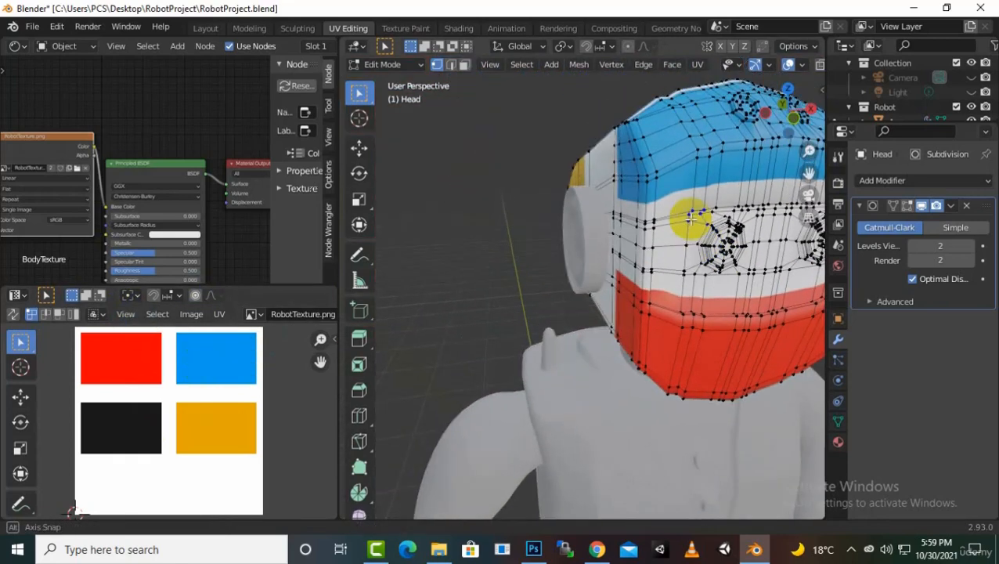
left_click_drag(808, 172, 756, 185)
scroll(585, 299, "up", 1)
scroll(584, 298, "down", 1)
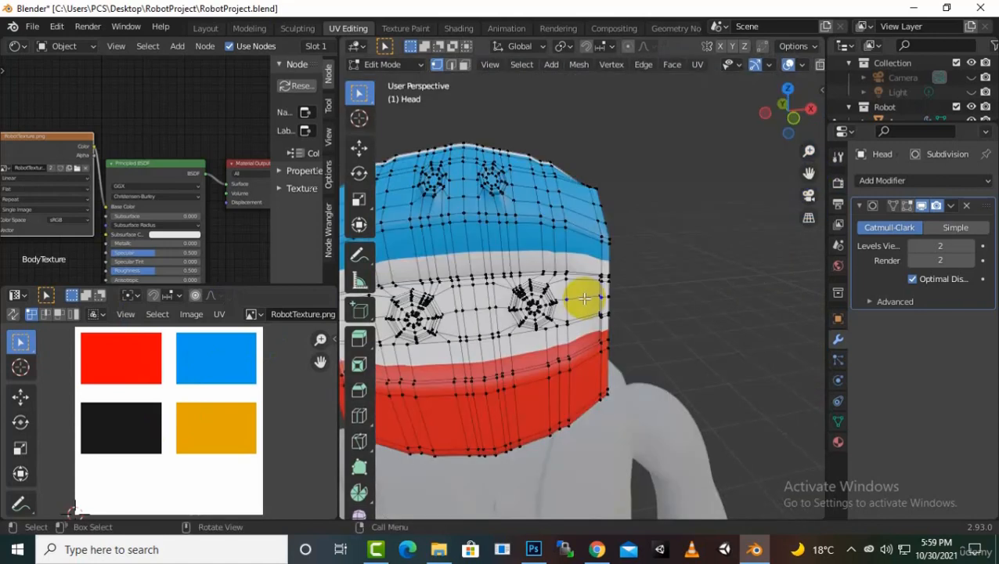
scroll(584, 298, "down", 2)
Step: Switch to edge selection mode and display the viewport in solid shading
left_click(452, 65)
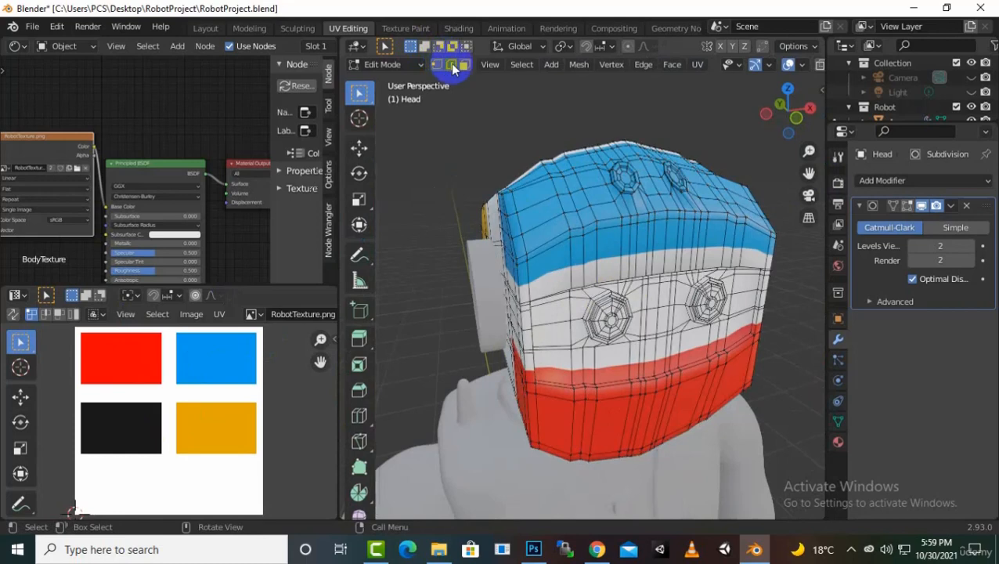
scroll(603, 288, "up", 5)
scroll(611, 288, "down", 5)
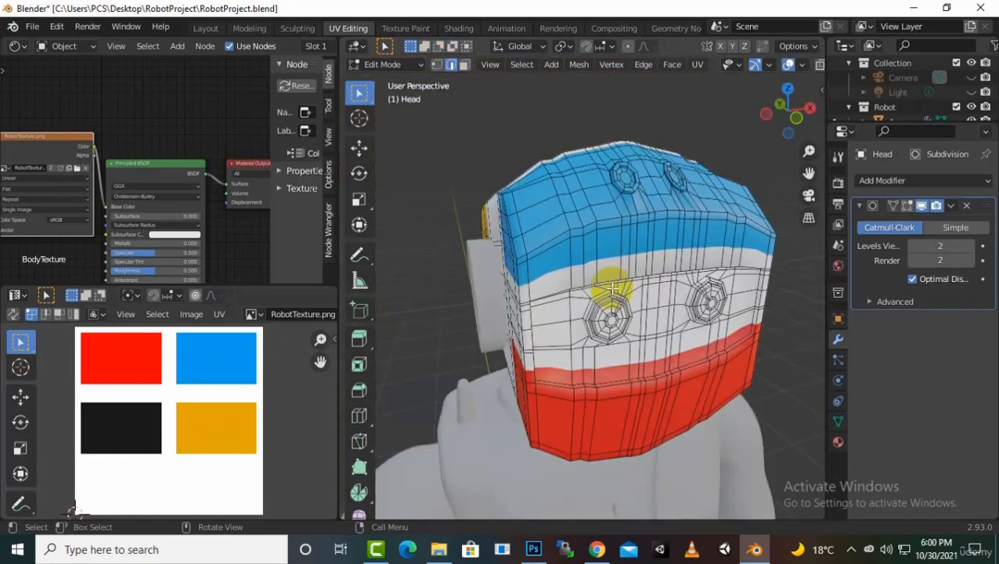
key("z")
left_click(716, 285)
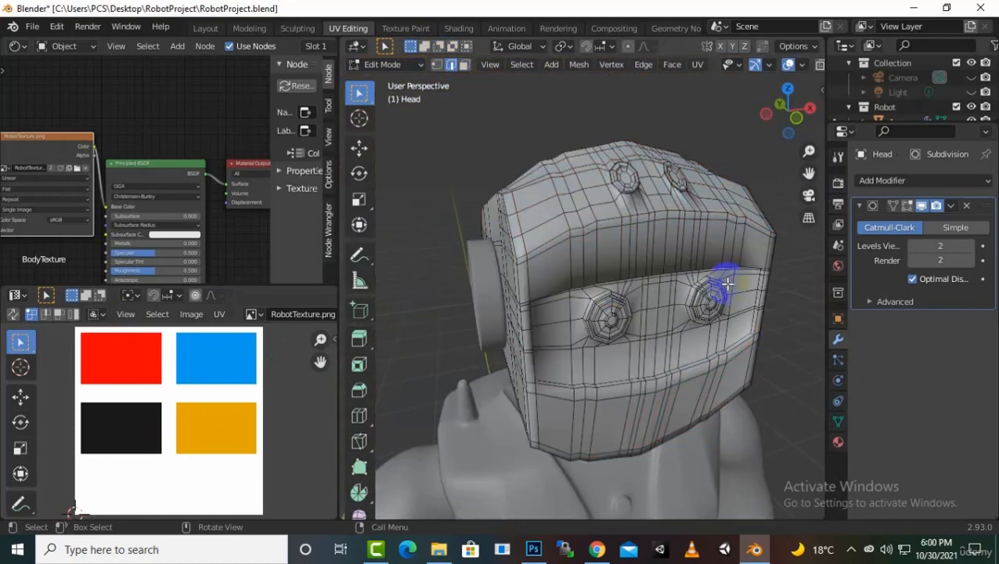
Step: Examine the head's edge loops up close around the eyes, mask and chin in solid shading
scroll(637, 303, "up", 5)
scroll(644, 303, "down", 5)
mouse_move(642, 297)
middle_mouse_down()
mouse_move(633, 294)
mouse_move(655, 266)
mouse_move(655, 227)
mouse_move(660, 290)
mouse_move(676, 305)
mouse_move(654, 288)
middle_mouse_up()
scroll(654, 229, "up", 6)
scroll(657, 227, "down", 8)
scroll(654, 286, "up", 3)
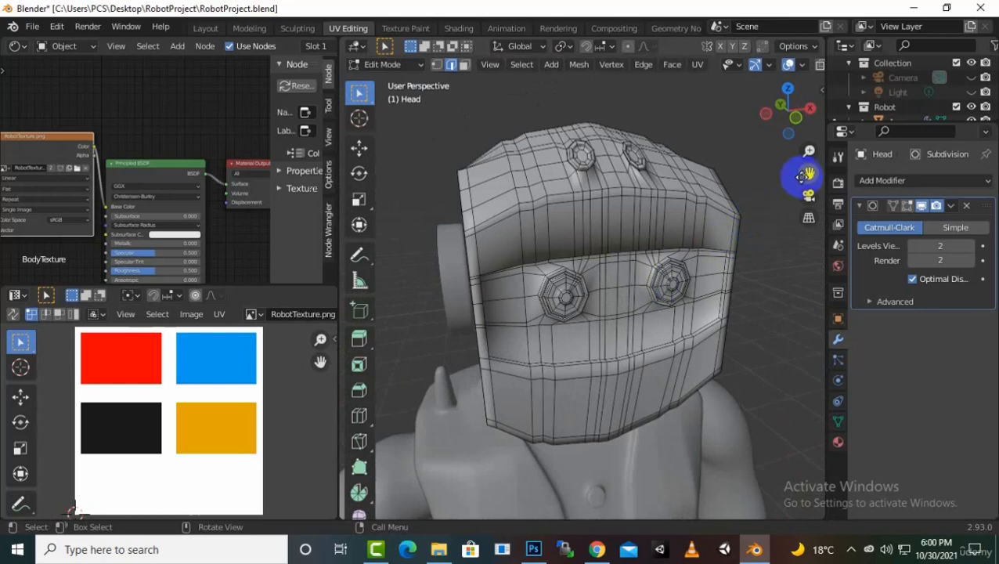
left_click_drag(808, 172, 709, 166)
middle_click_drag(572, 345, 611, 319)
scroll(613, 307, "up", 4)
scroll(617, 302, "down", 4)
scroll(593, 393, "up", 5)
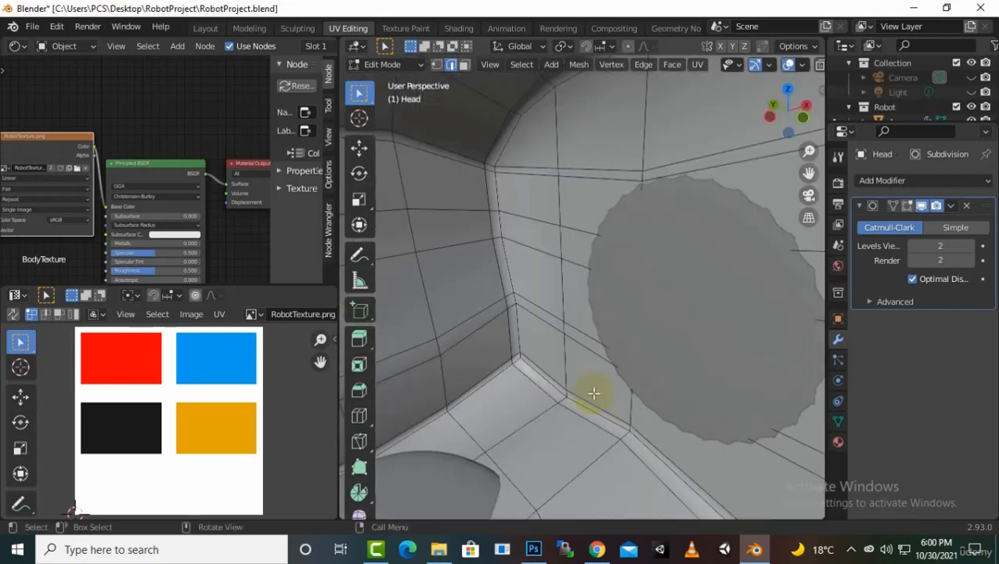
scroll(593, 393, "down", 5)
middle_click_drag(594, 394, 594, 380)
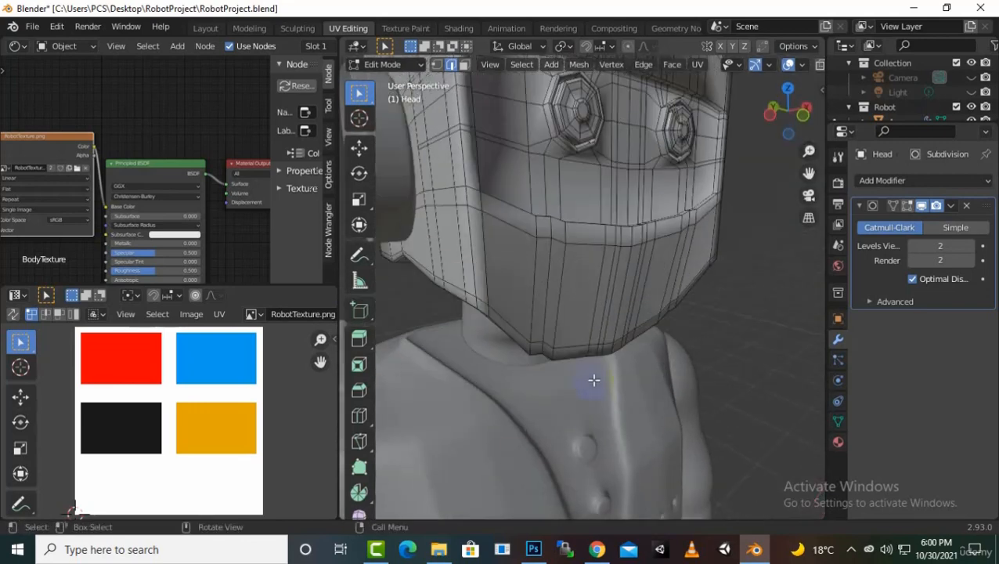
Step: Select the edges along the outer rim of the robot's right eye
scroll(679, 242, "up", 5)
scroll(679, 242, "down", 5)
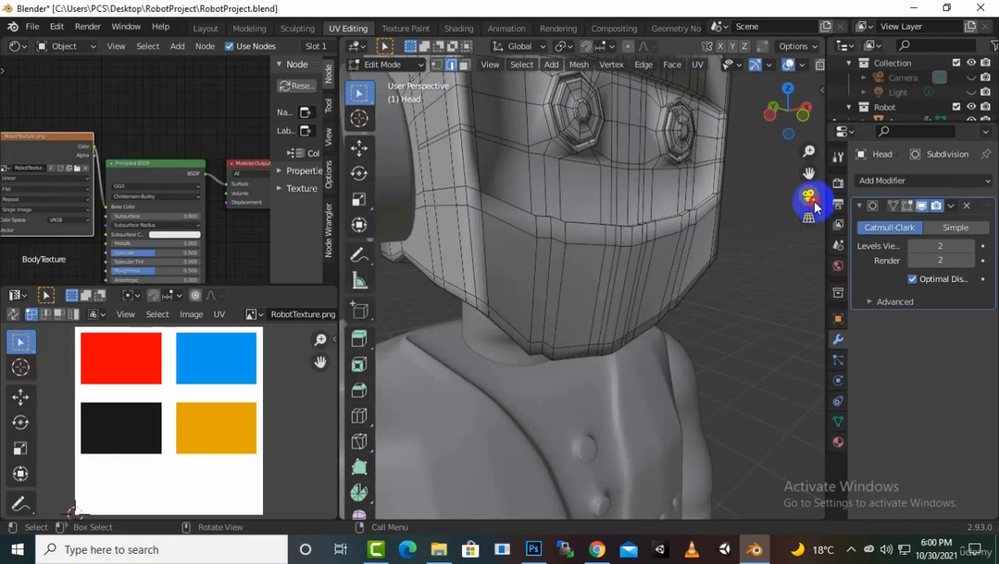
left_click(809, 197)
left_click(813, 196)
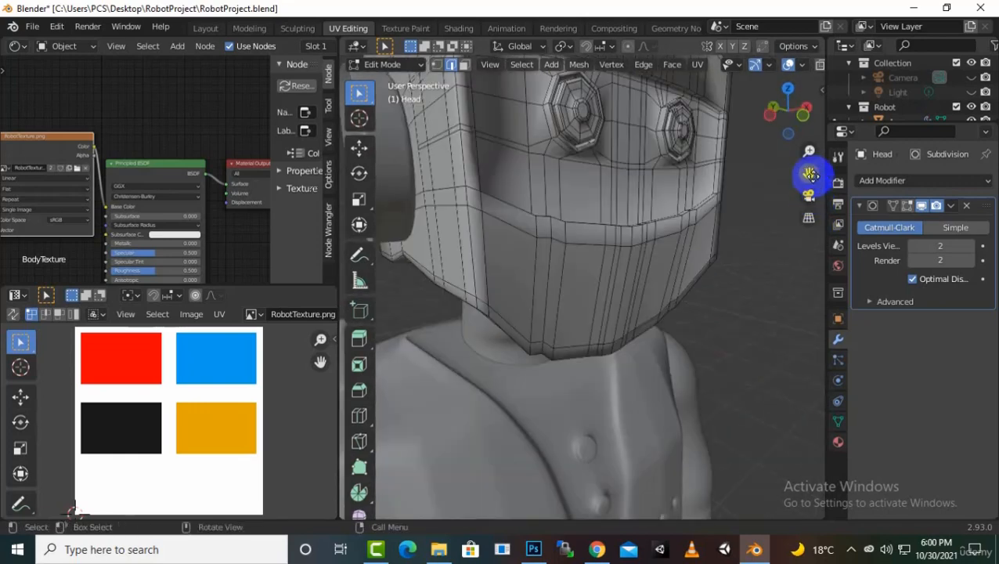
left_click_drag(810, 152, 809, 163)
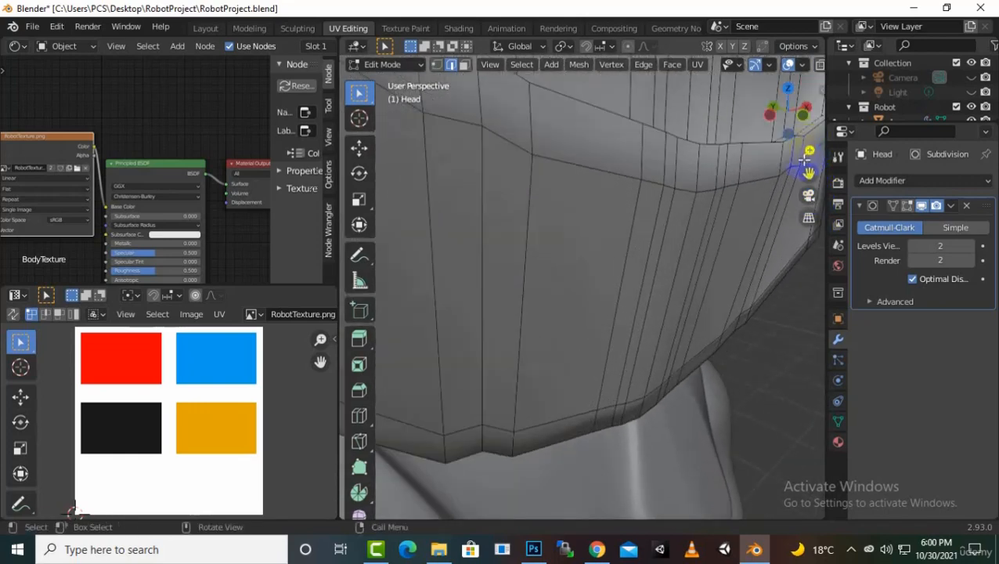
middle_click_drag(734, 156, 737, 226)
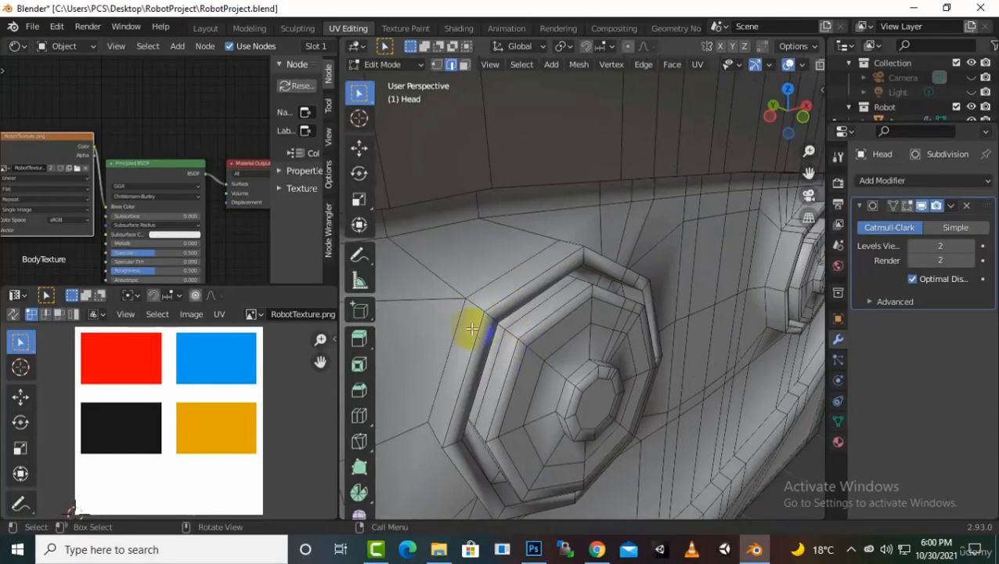
key("2")
left_click(504, 270, "alt")
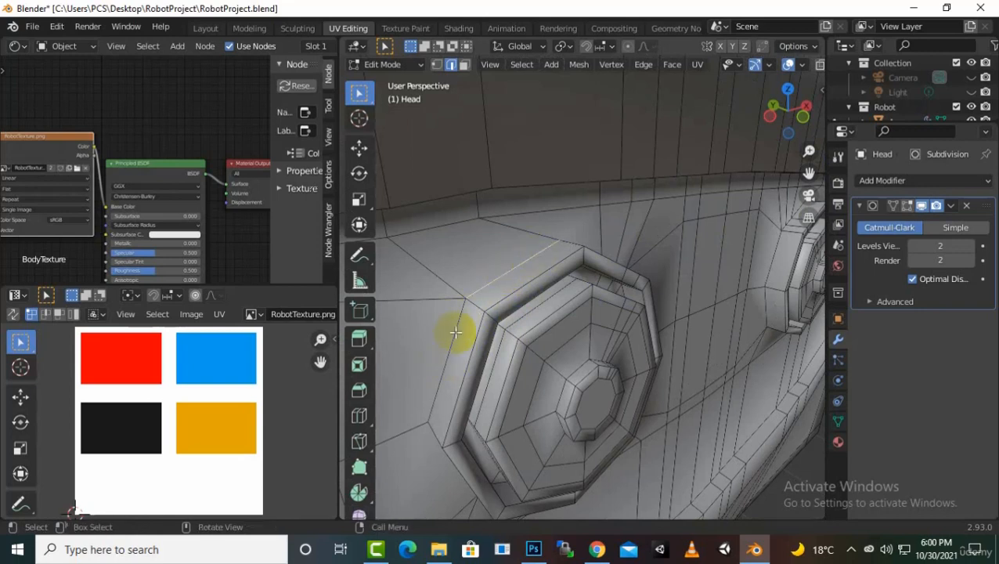
key("alt")
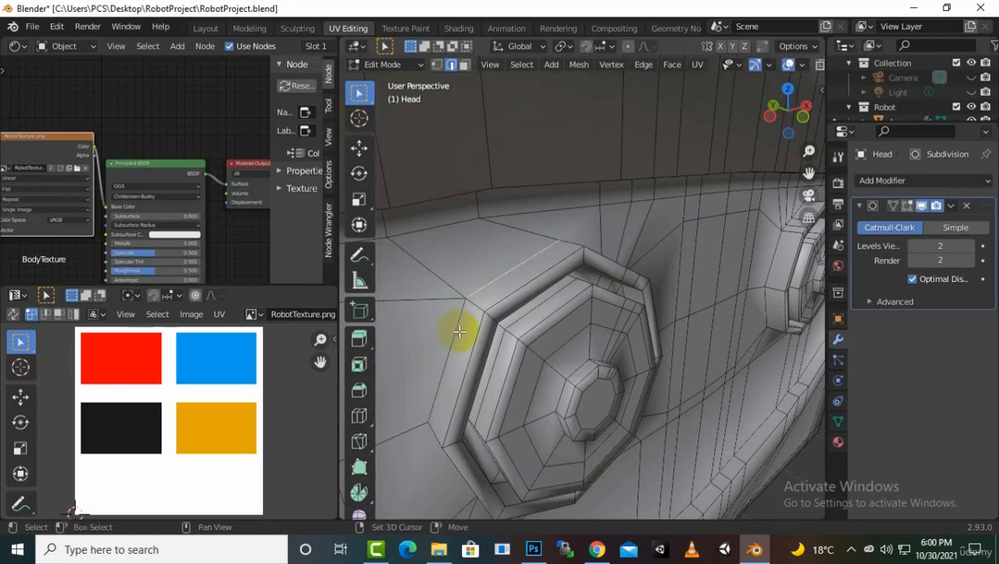
key("alt")
middle_click(448, 477, "alt")
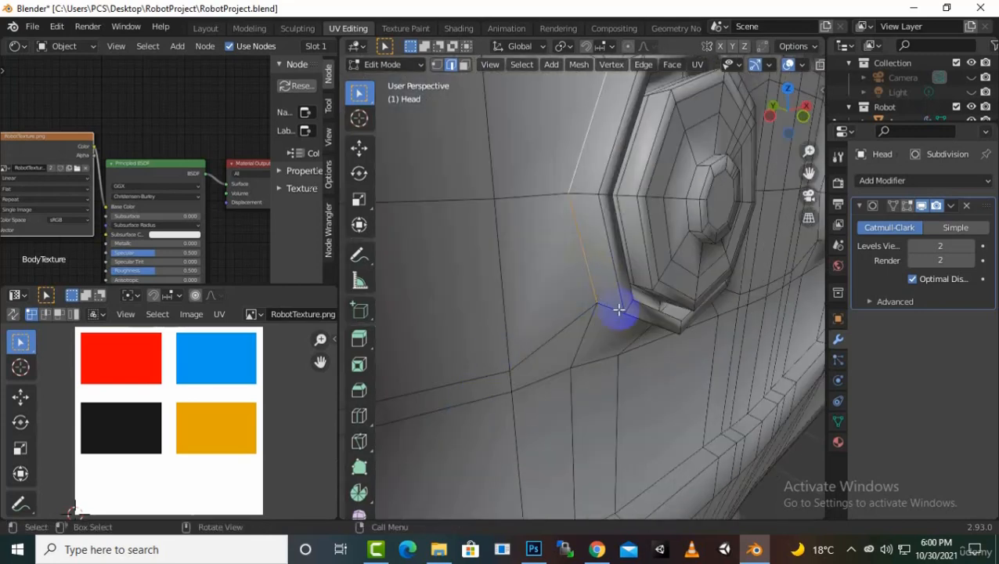
mouse_move(633, 310)
middle_mouse_down()
mouse_move(632, 328)
mouse_move(634, 316)
middle_mouse_up()
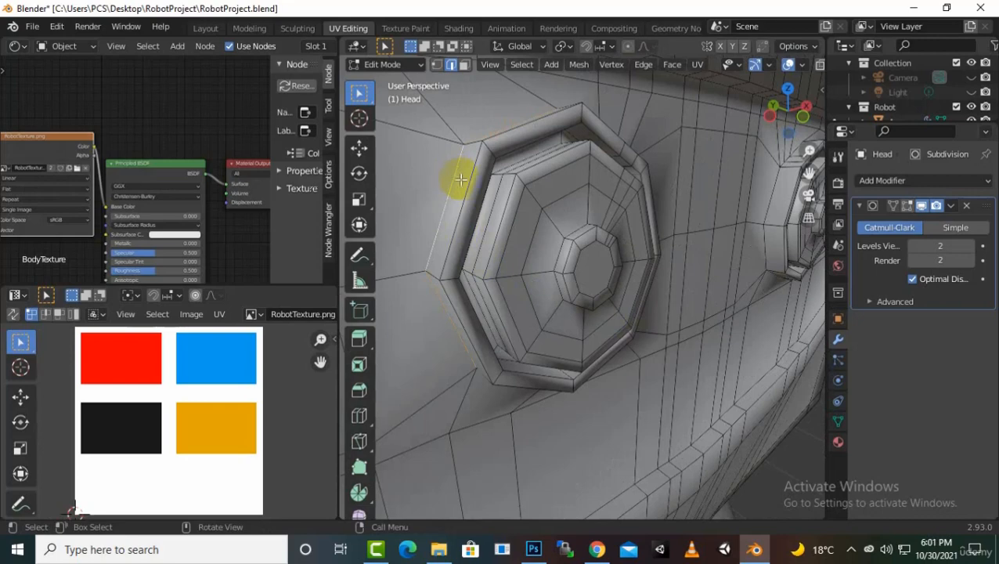
left_click(529, 350)
Step: Cut an edge loop around the outer rim of the robot's right eye, slid about 0.84, and mark it as a seam
mouse_move(434, 285)
middle_mouse_down()
mouse_move(453, 260)
mouse_move(448, 285)
middle_mouse_up()
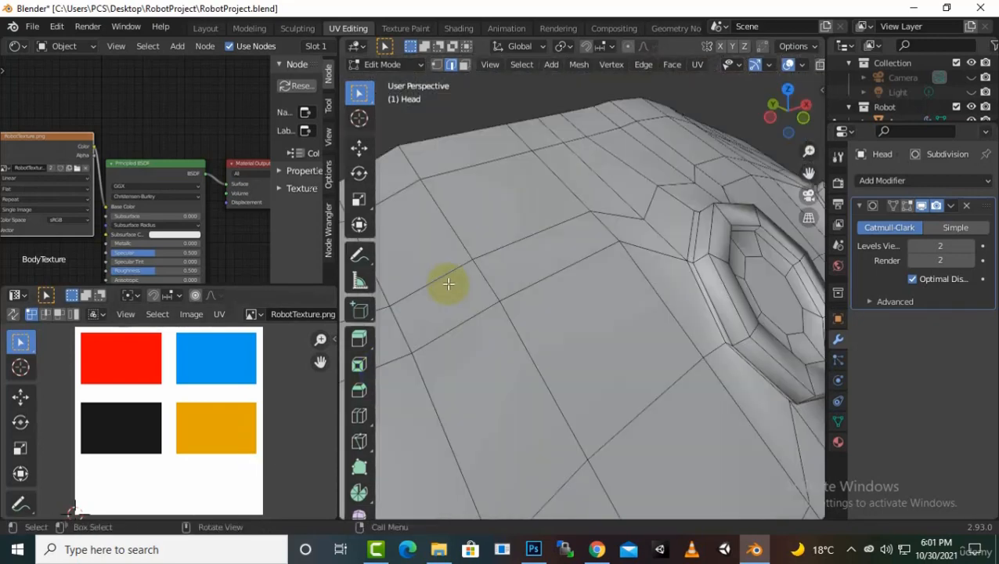
scroll(448, 285, "down", 8)
scroll(574, 320, "up", 8)
middle_click_drag(586, 346, 587, 335)
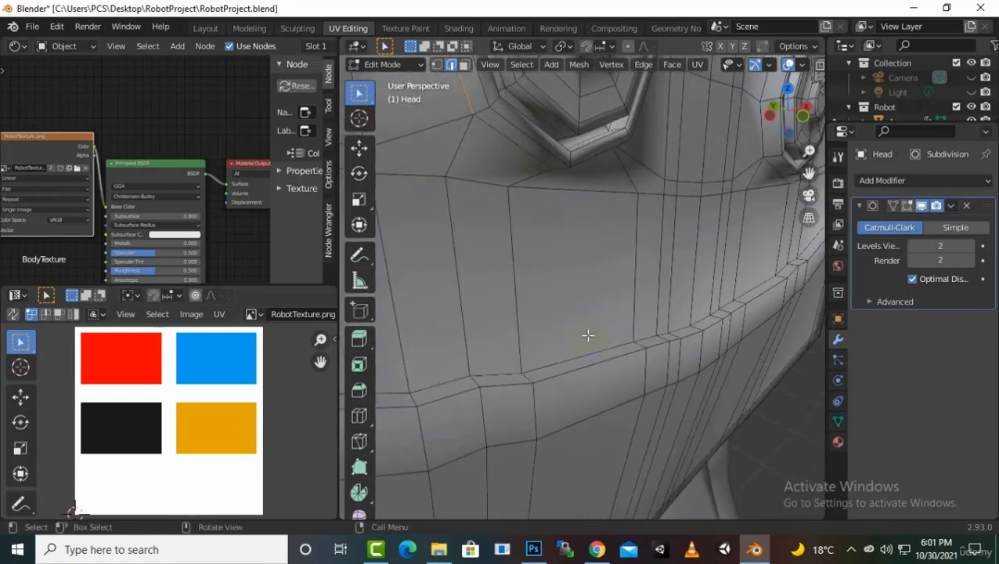
middle_click_drag(576, 239, 580, 240)
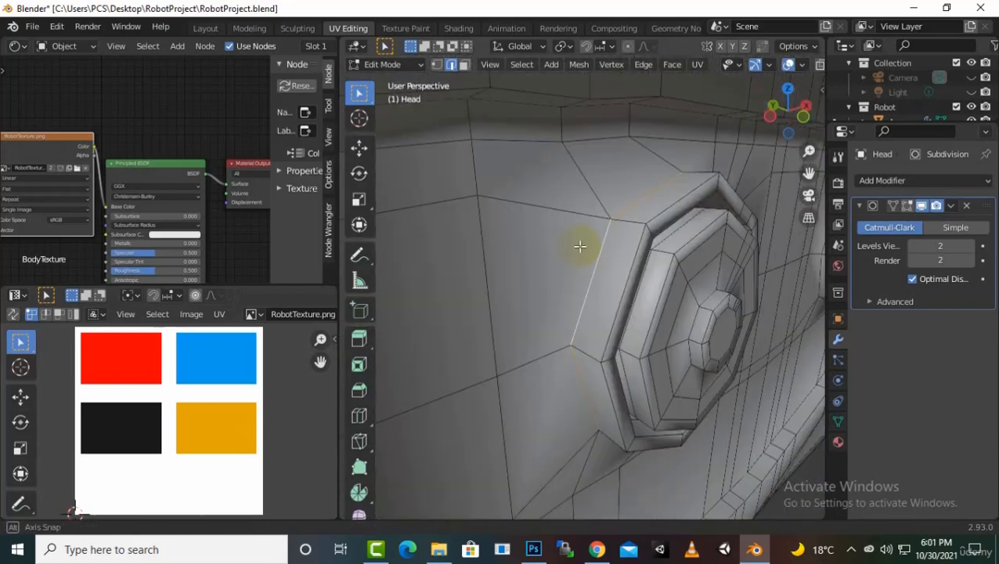
key("ctrl+r")
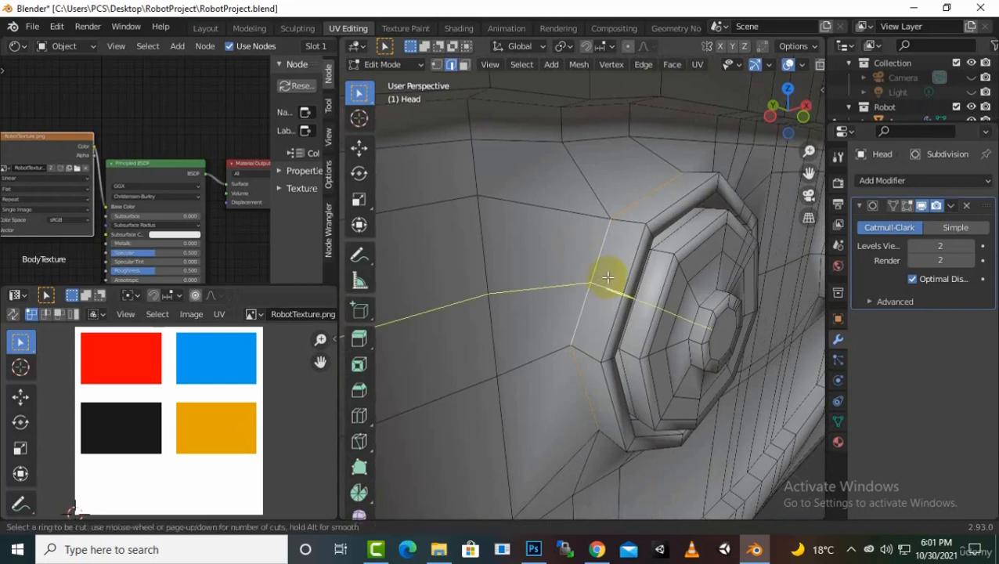
left_click(633, 220)
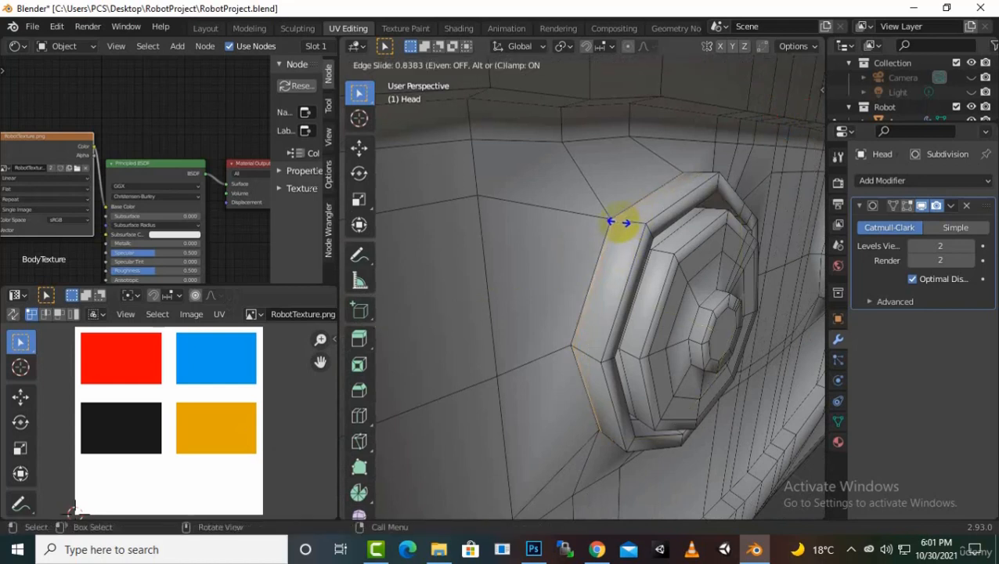
left_click(620, 223)
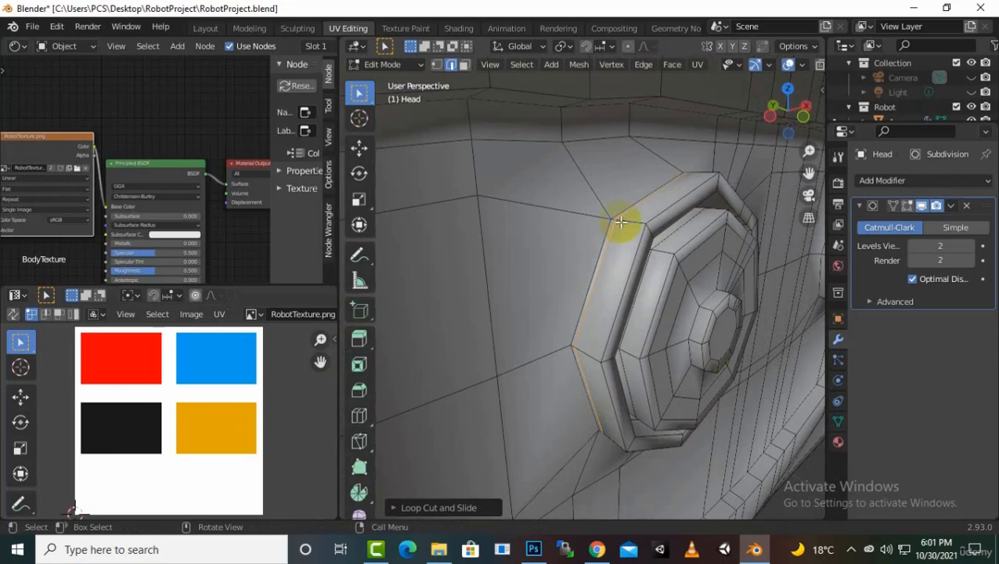
key("ctrl+e")
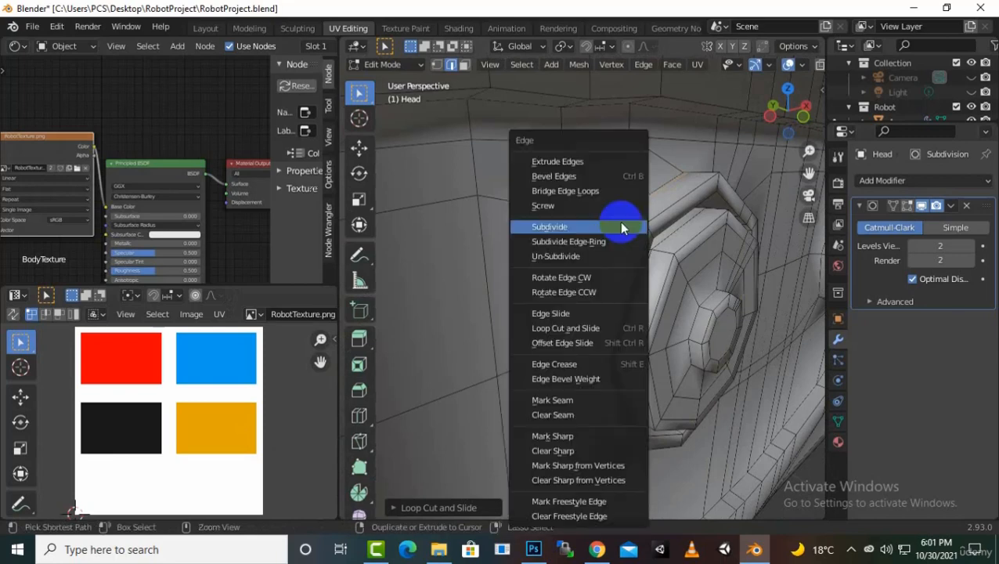
left_click(587, 400)
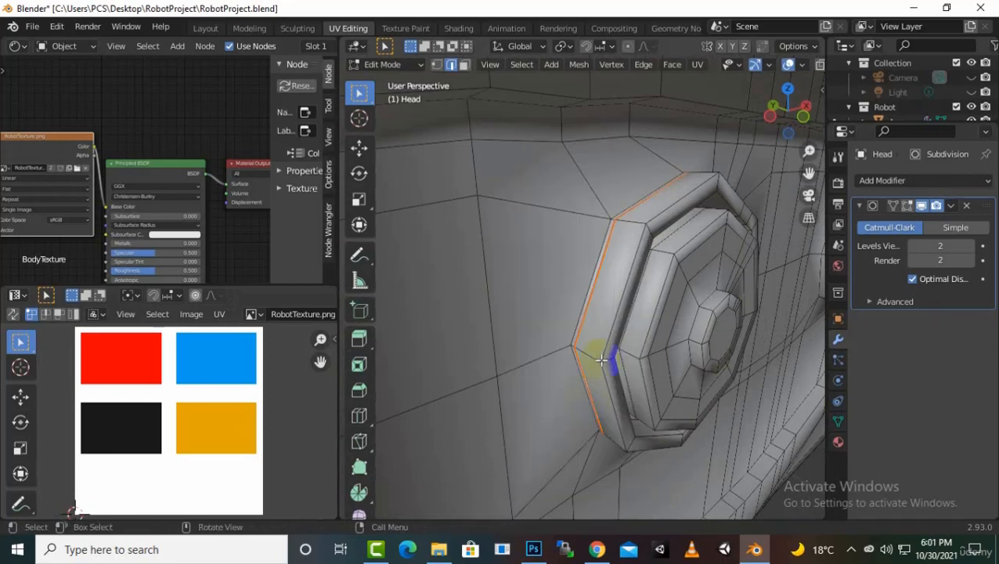
Step: Cut an edge loop around the outer rim of the robot's left eye, slid about 0.4, and mark it as a seam
middle_click_drag(645, 280, 636, 281)
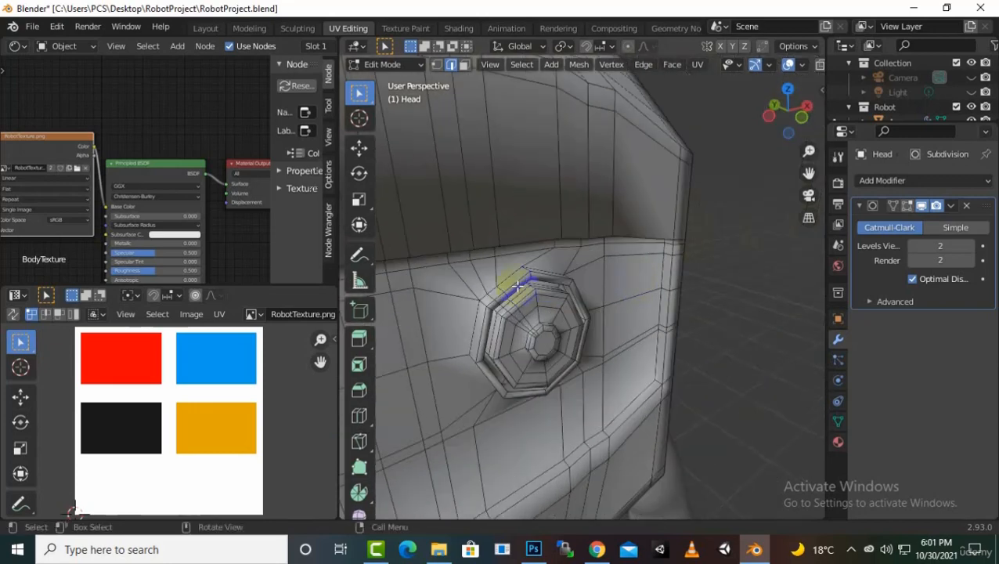
scroll(525, 293, "up", 1)
scroll(527, 292, "down", 1)
middle_click_drag(526, 292, 536, 292)
left_click(721, 379, "alt")
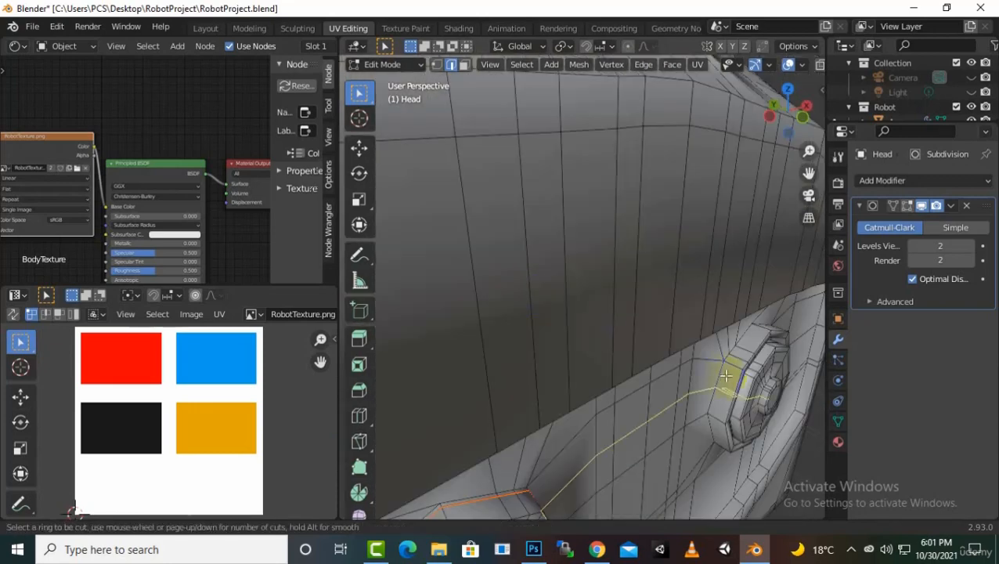
key("g")
key("g")
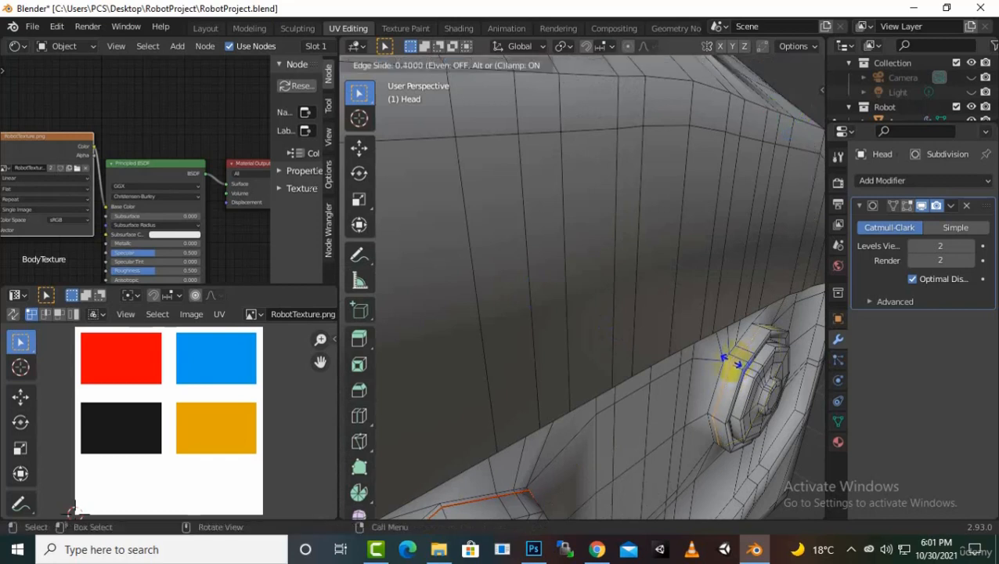
left_click(729, 360)
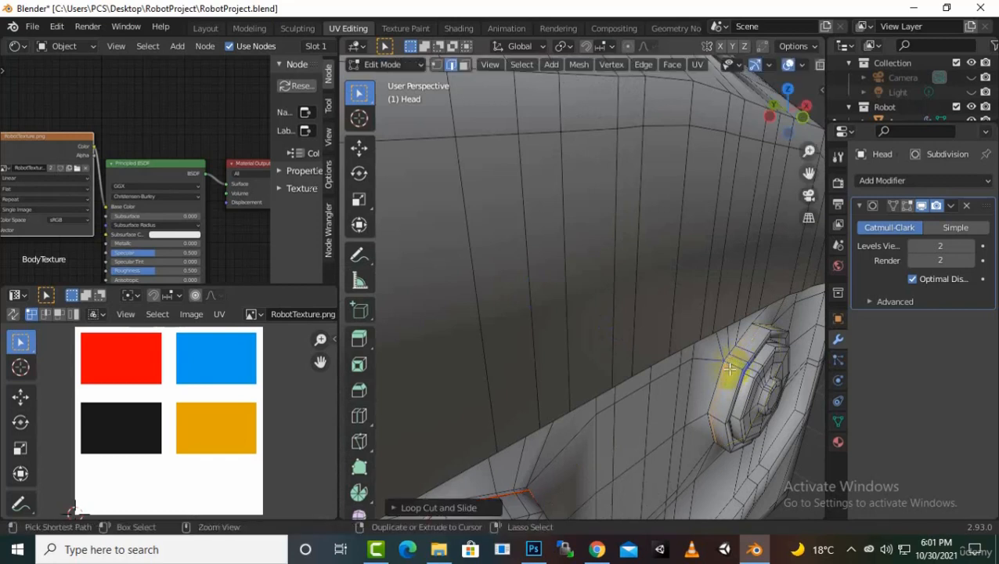
key("ctrl+e")
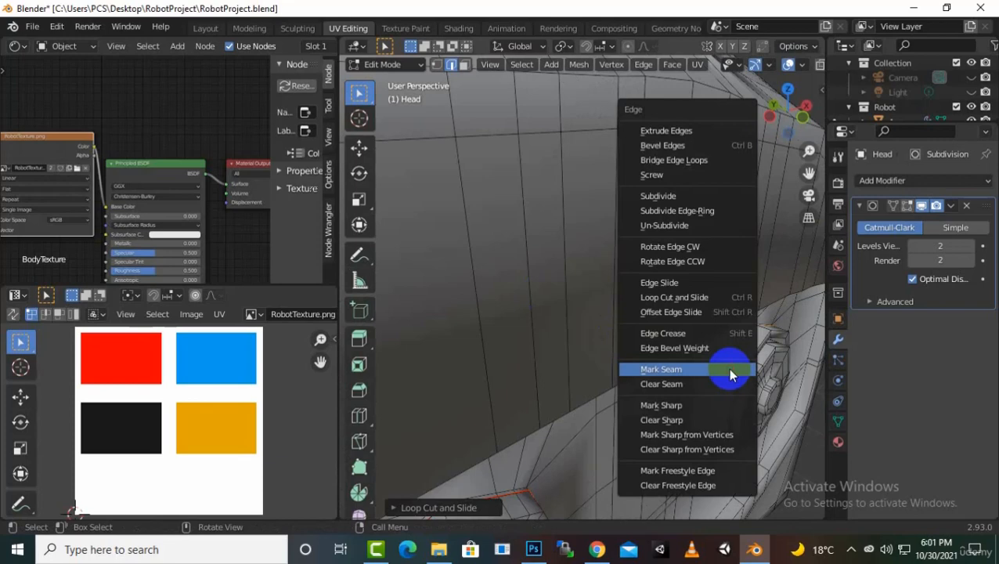
left_click(728, 368)
middle_click_drag(729, 359, 723, 355)
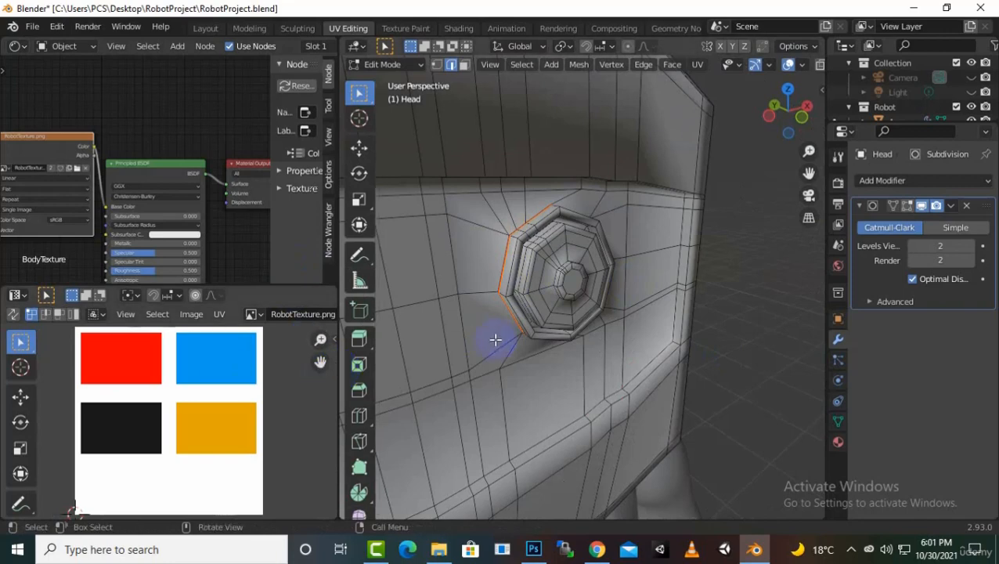
scroll(571, 263, "up", 6)
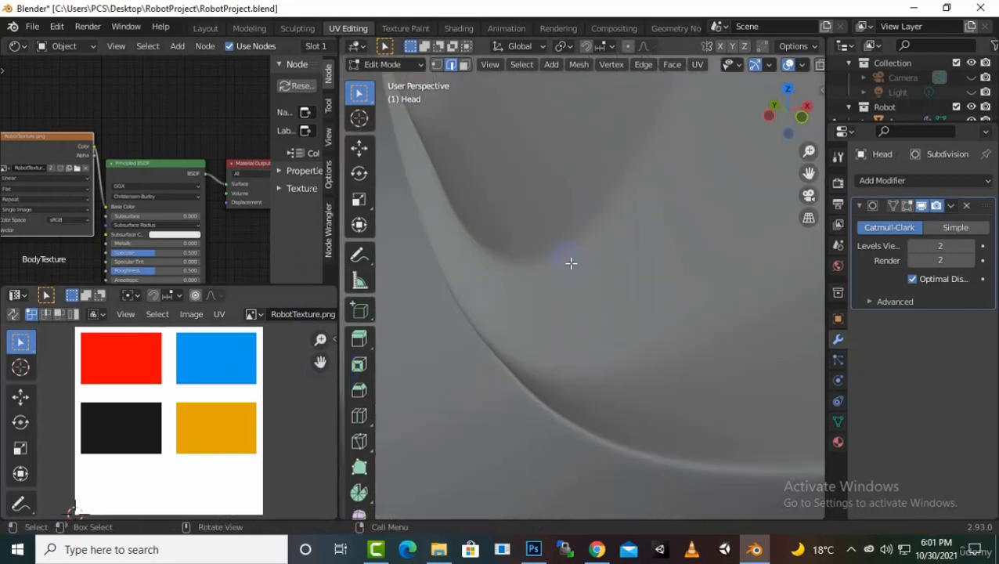
scroll(571, 270, "down", 5)
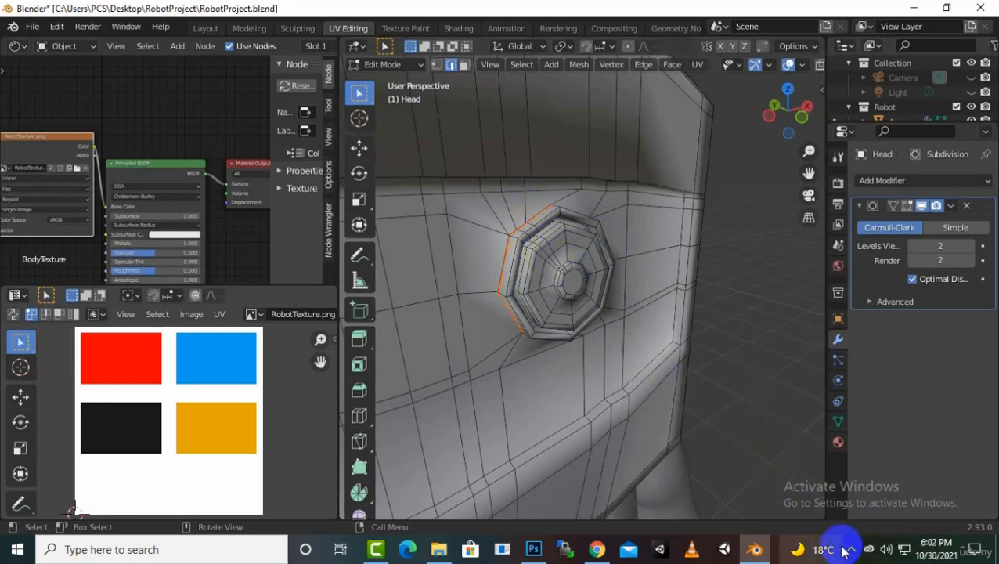
left_click(815, 548)
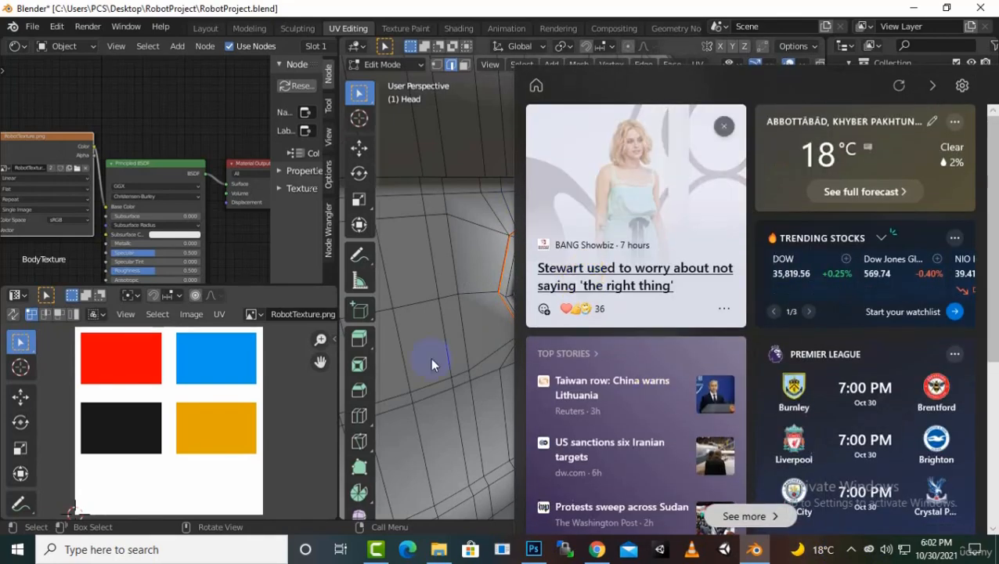
left_click(430, 358)
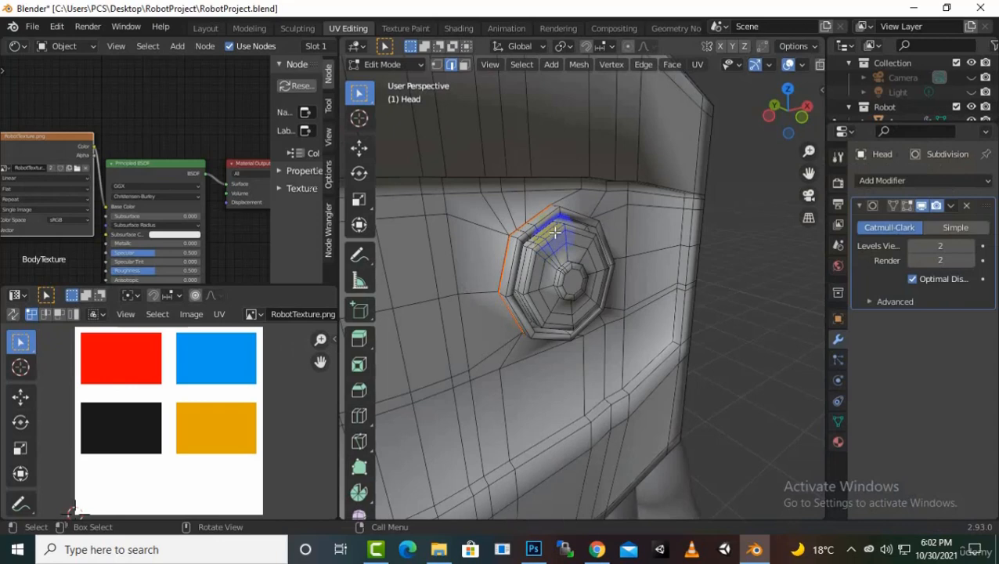
Step: Select the edge loops around the inner disc of both eyes and mark them as seams
left_click(562, 238, "alt+shift")
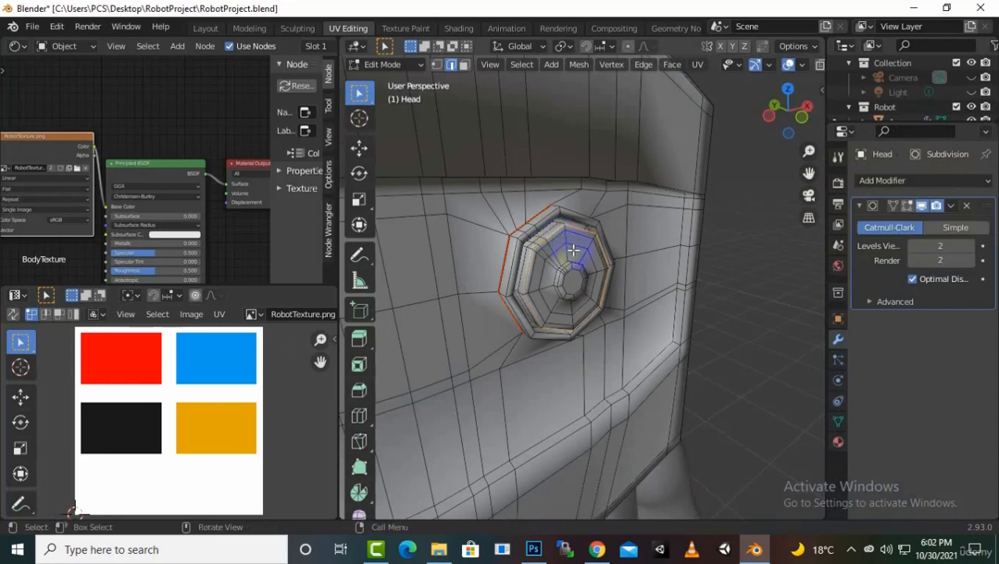
scroll(562, 248, "up", 6)
mouse_move(597, 272)
middle_mouse_down()
mouse_move(573, 265)
mouse_move(586, 270)
middle_mouse_up()
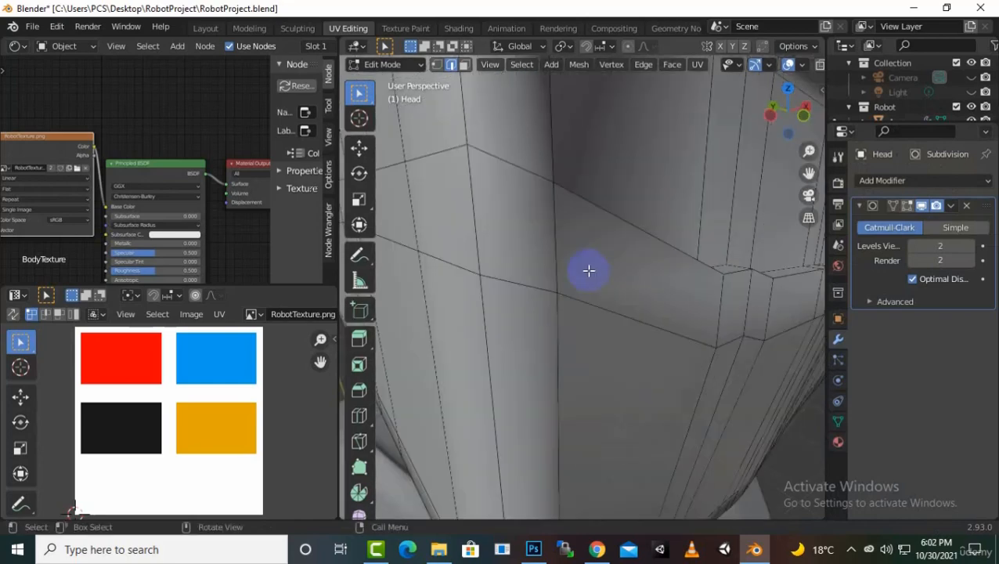
scroll(589, 270, "down", 5)
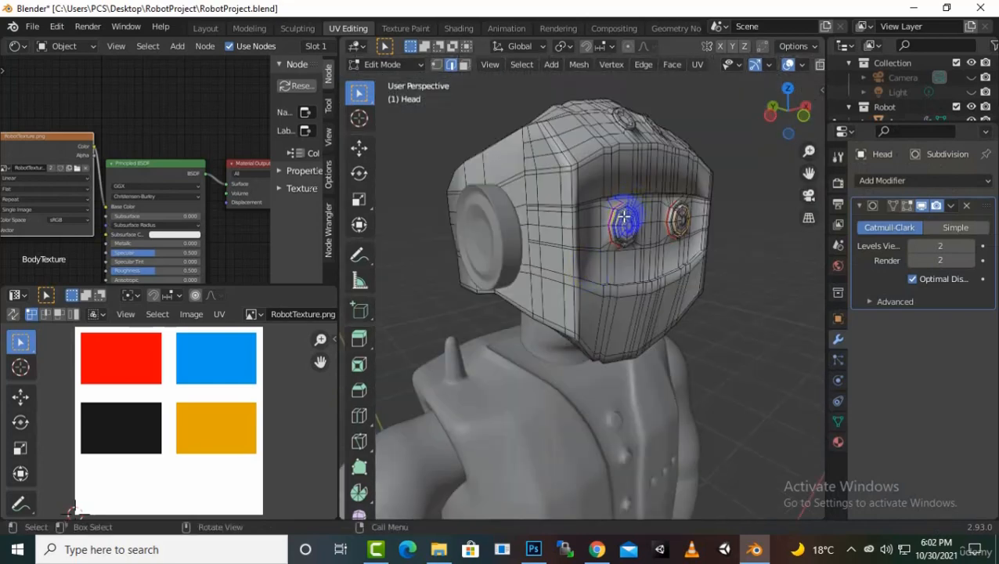
scroll(624, 218, "up", 5)
middle_click_drag(623, 216, 621, 223)
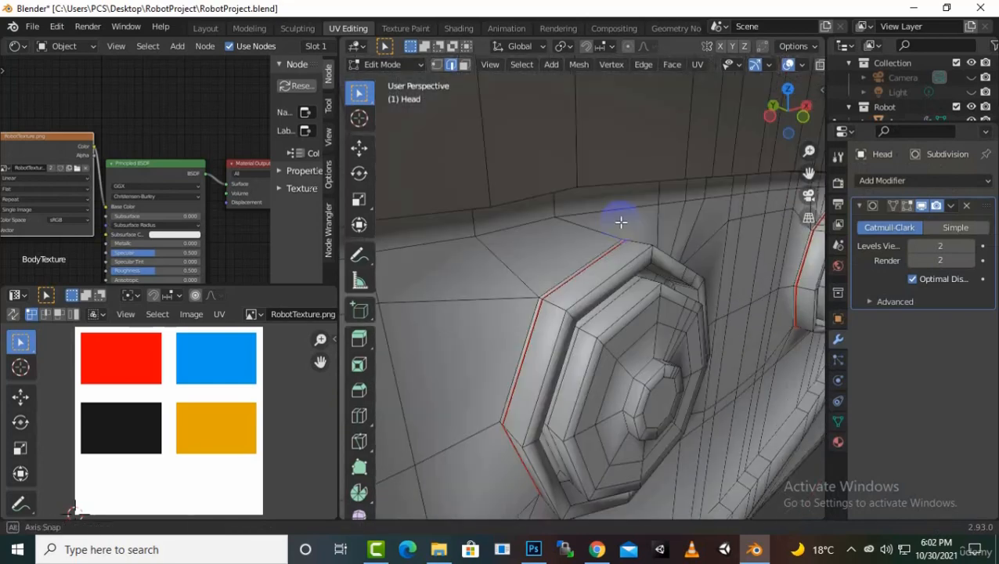
left_click(620, 321, "alt")
mouse_move(620, 321)
middle_mouse_down()
mouse_move(636, 329)
mouse_move(631, 337)
middle_mouse_up()
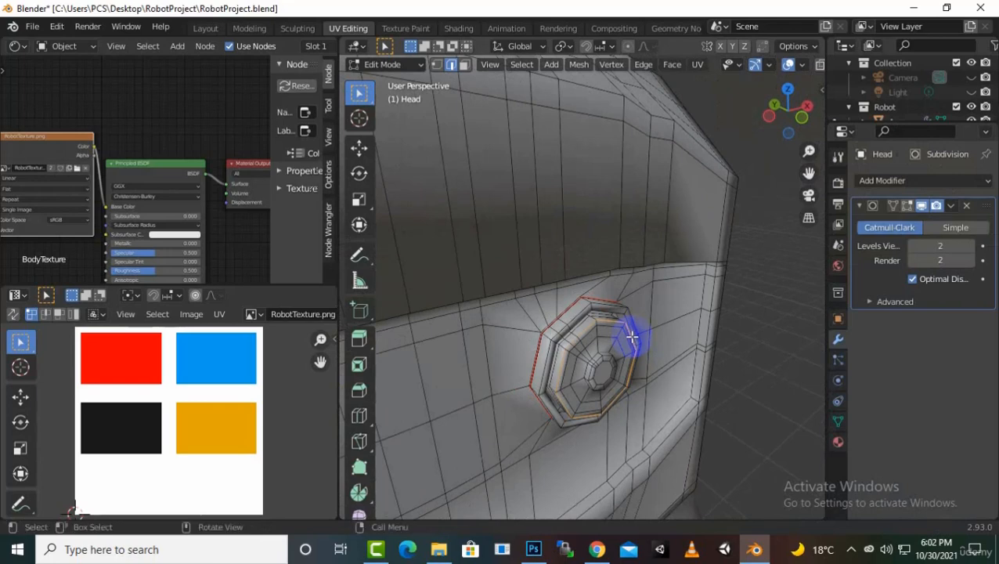
right_click(632, 337)
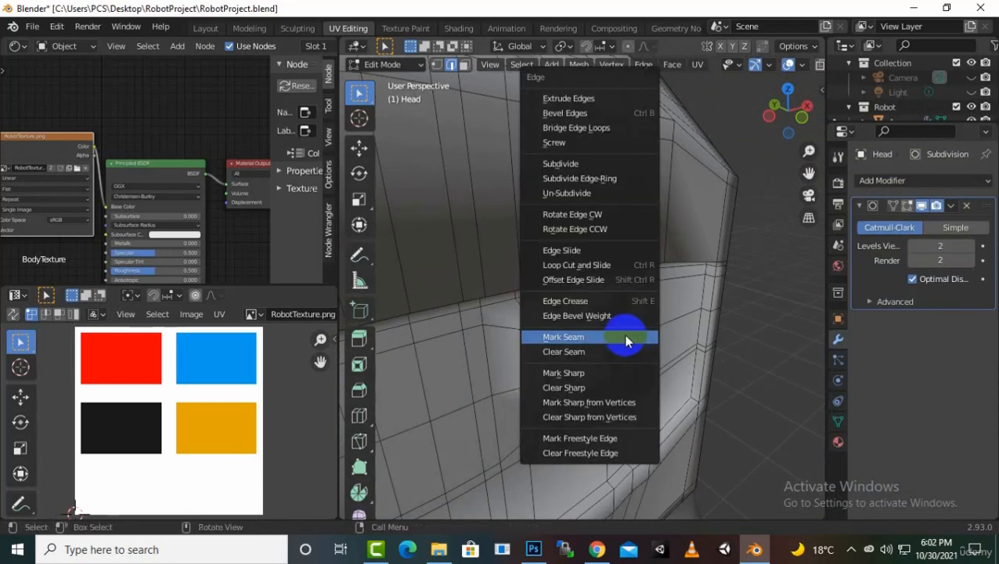
left_click(631, 336)
Step: Select the edge loops around the small central pupils of both eyes and mark them as seams
mouse_move(639, 319)
middle_mouse_down()
mouse_move(645, 297)
mouse_move(633, 306)
middle_mouse_up()
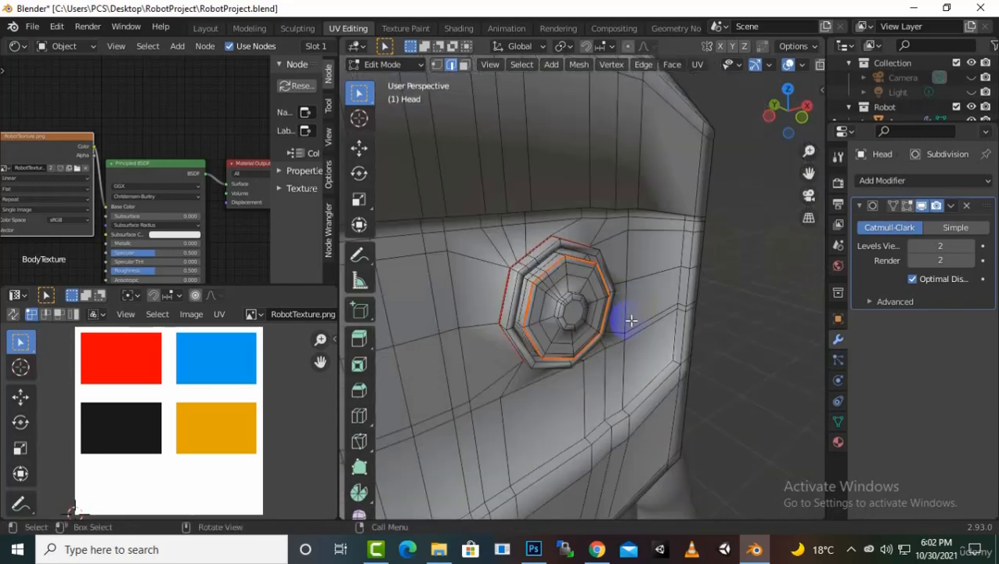
left_click(565, 328, "alt")
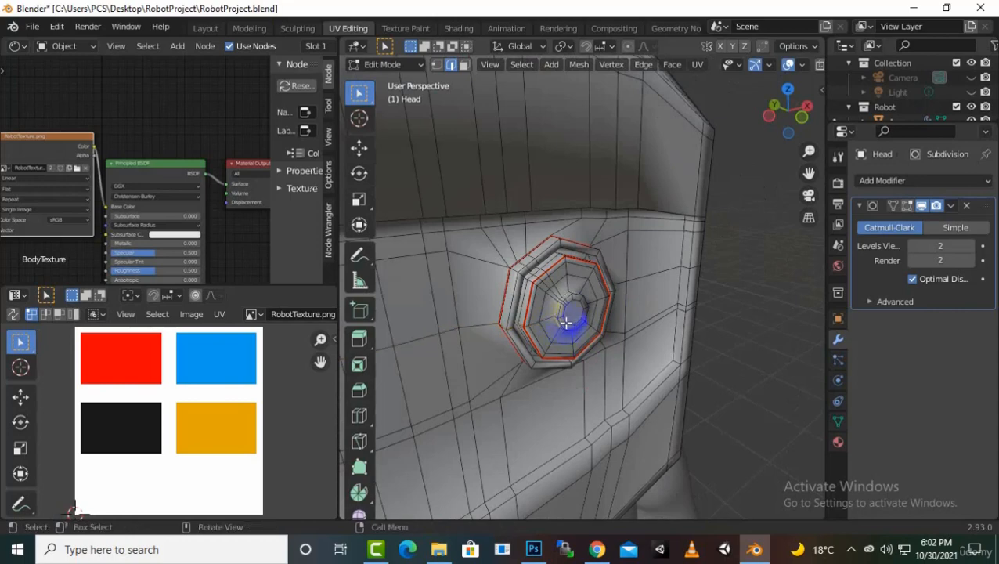
middle_click_drag(568, 322, 520, 268, "alt")
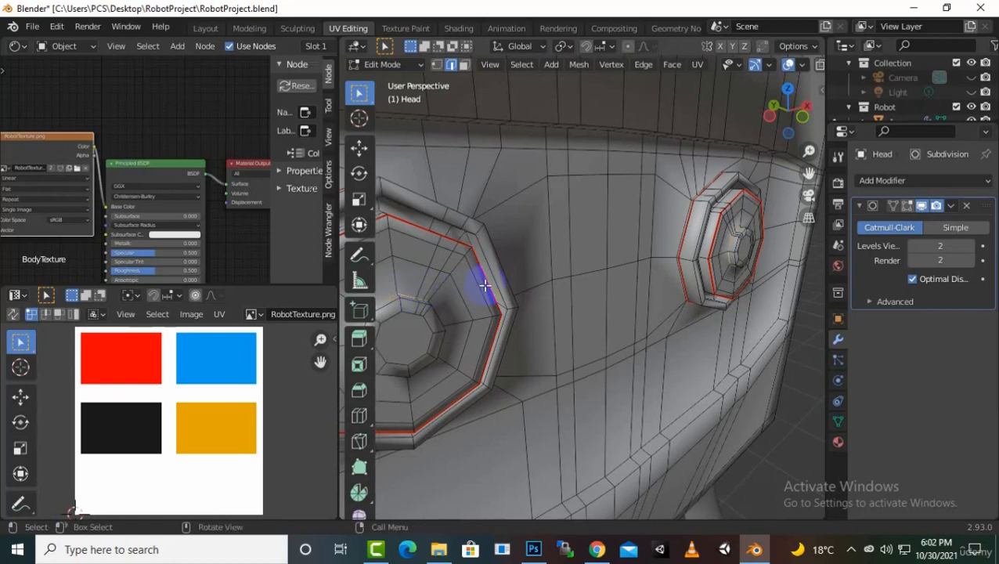
scroll(509, 274, "down", 5)
scroll(583, 282, "up", 5)
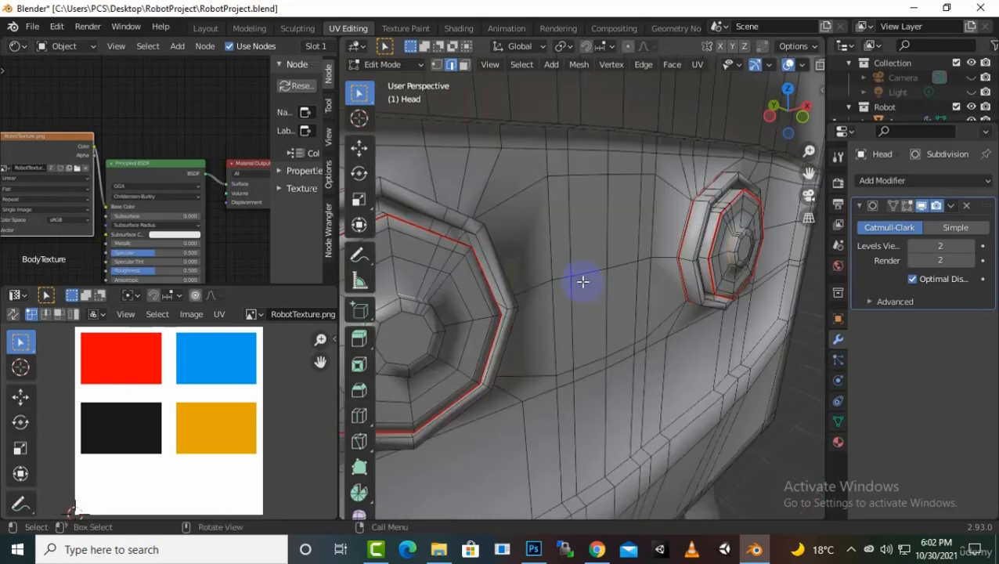
key("ctrl")
key("ctrl+e")
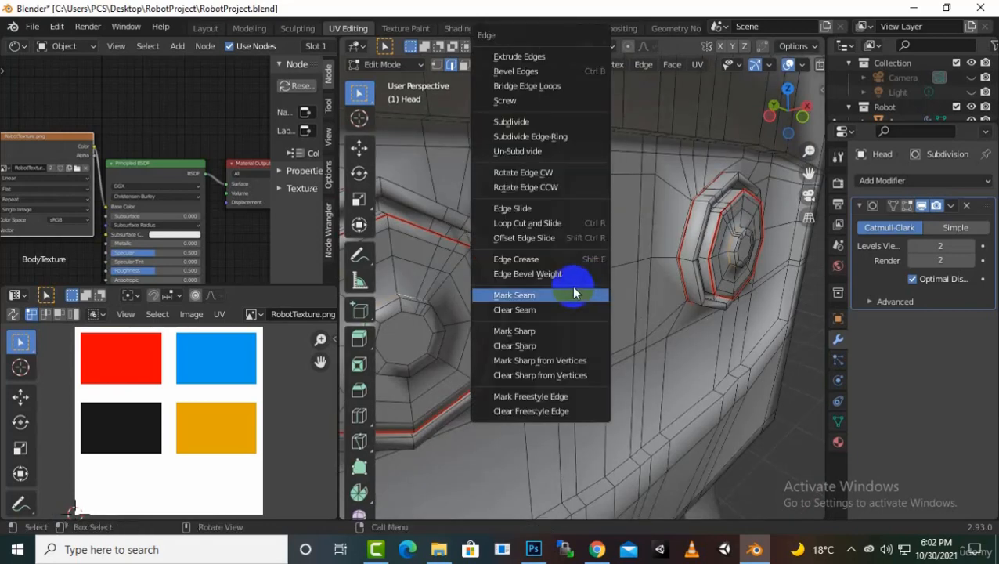
left_click(563, 295)
Step: Select the outer edge loops of the two round details on top of the head and mark them as seams
scroll(669, 307, "down", 5)
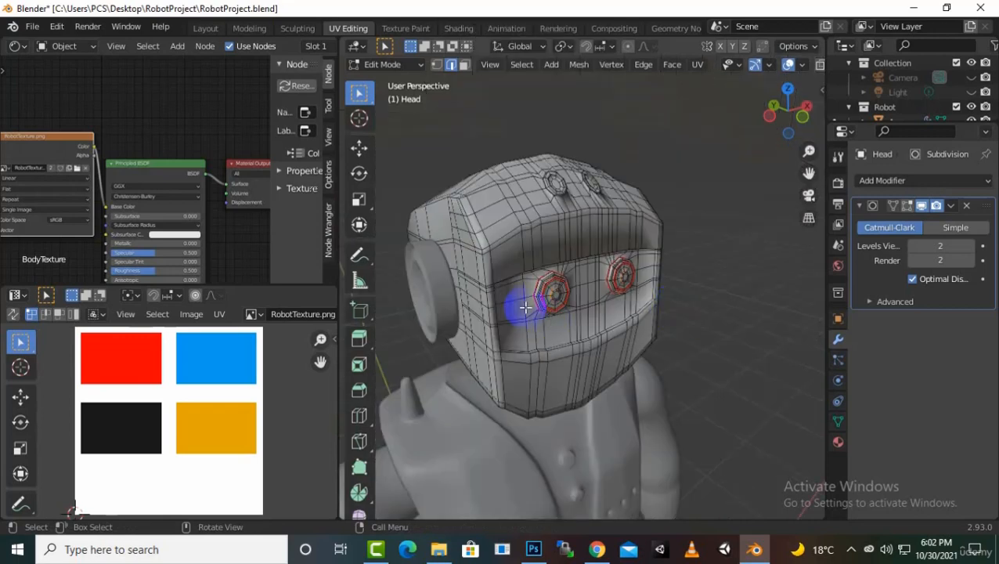
mouse_move(671, 325)
middle_mouse_down()
mouse_move(683, 318)
mouse_move(663, 334)
mouse_move(671, 310)
mouse_move(681, 312)
middle_mouse_up()
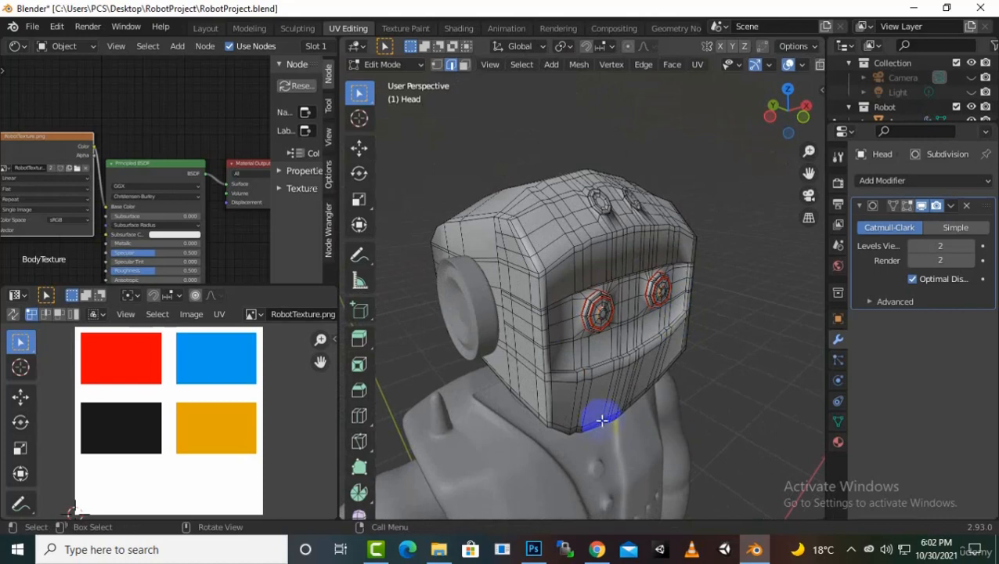
middle_click_drag(625, 246, 573, 261)
scroll(541, 290, "up", 5)
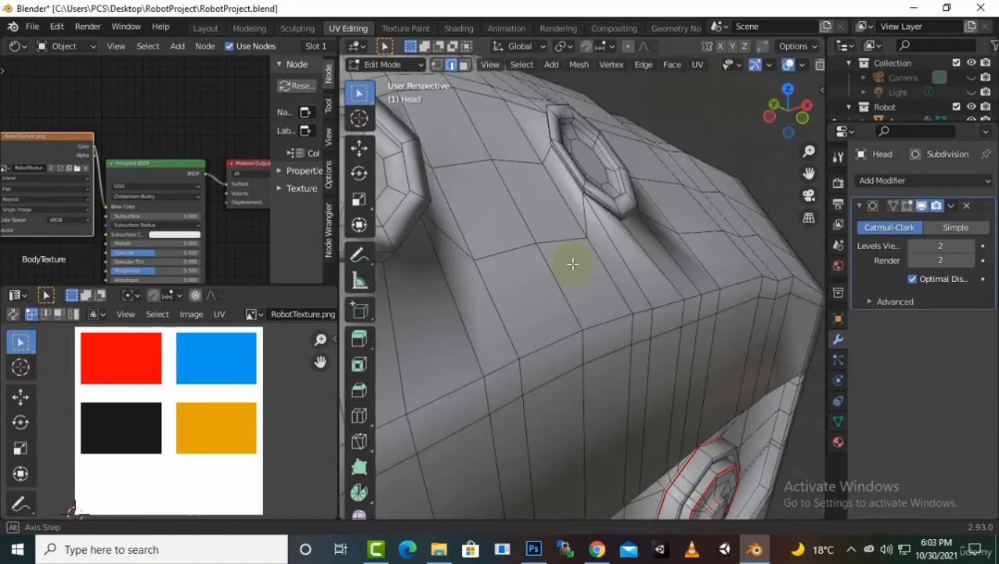
left_click(591, 191, "alt")
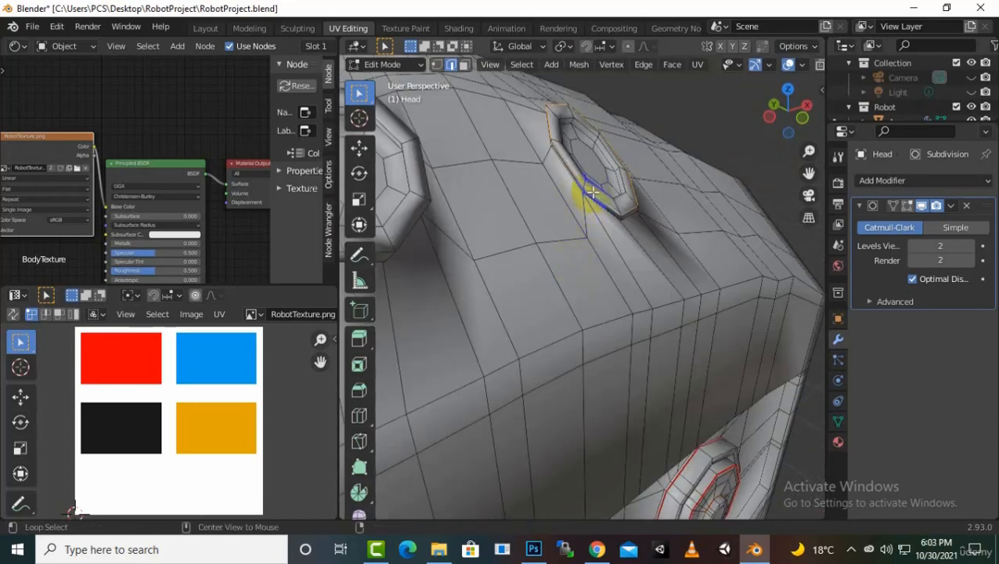
left_click(567, 158, "alt")
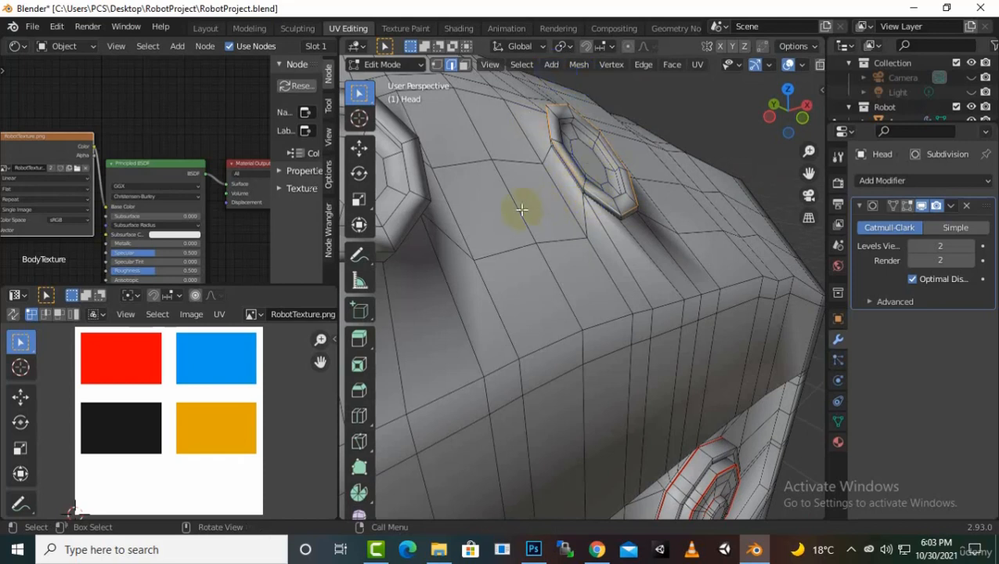
left_click(422, 215, "alt")
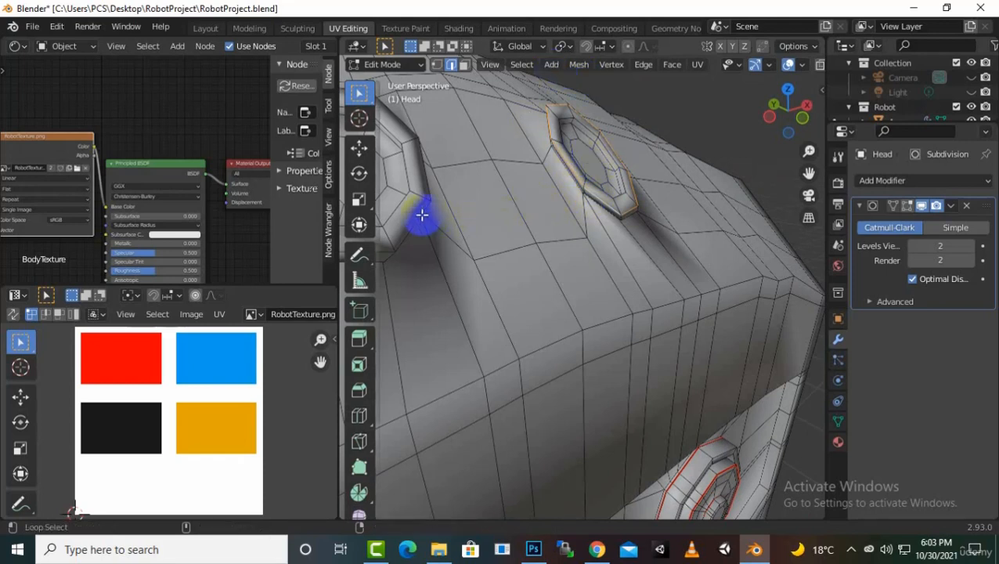
scroll(563, 223, "down", 6)
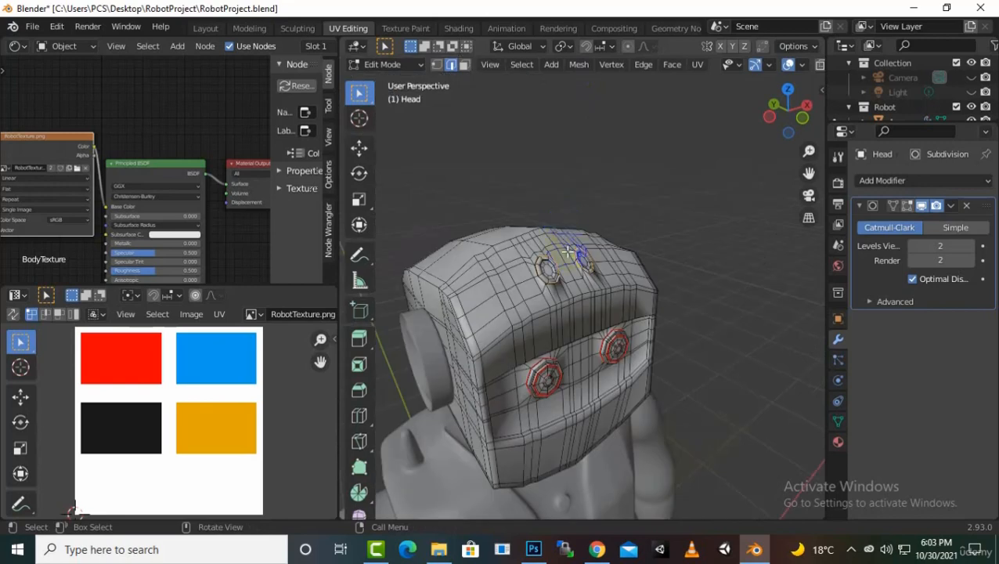
key("ctrl+e")
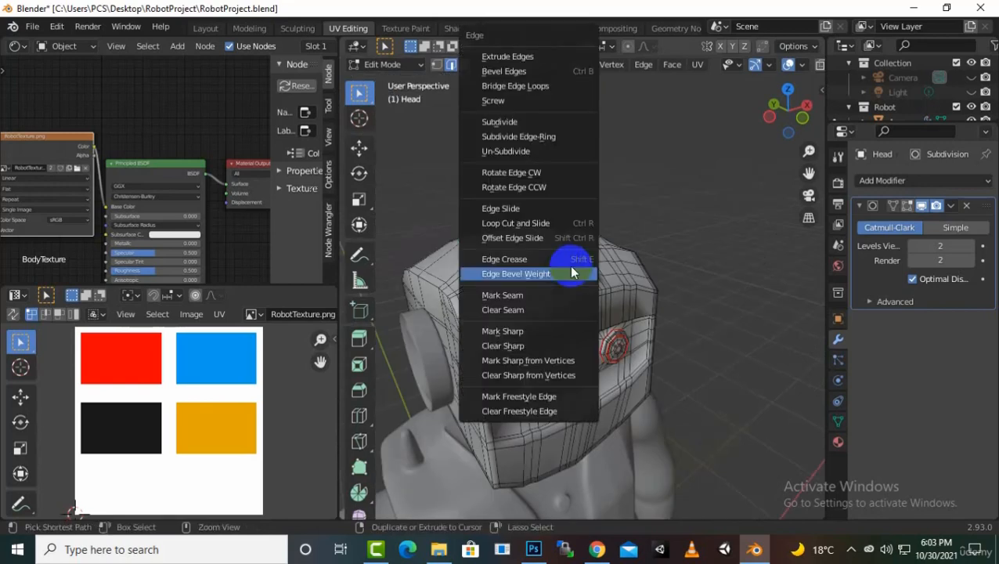
left_click(563, 295)
scroll(575, 310, "up", 6)
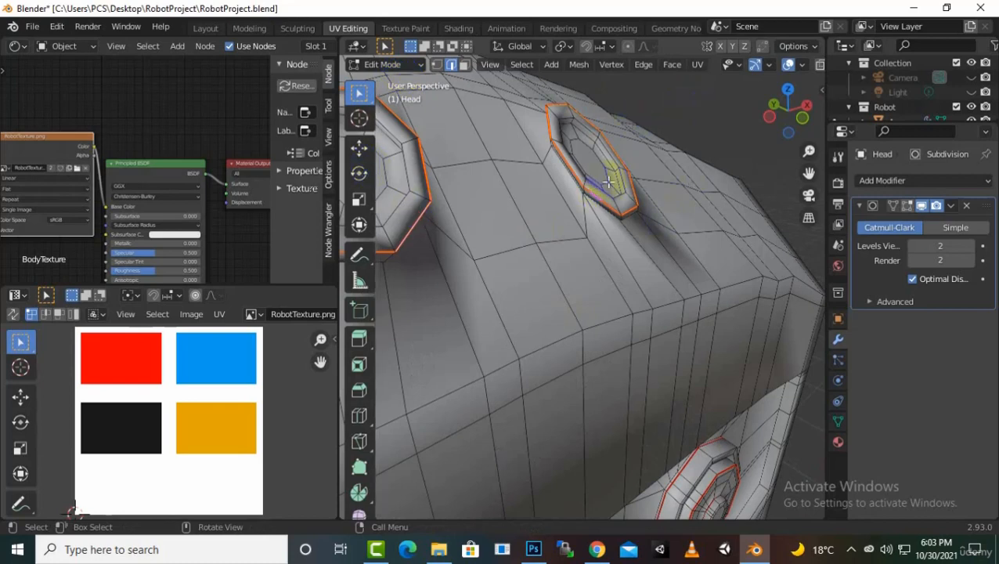
scroll(621, 187, "down", 6)
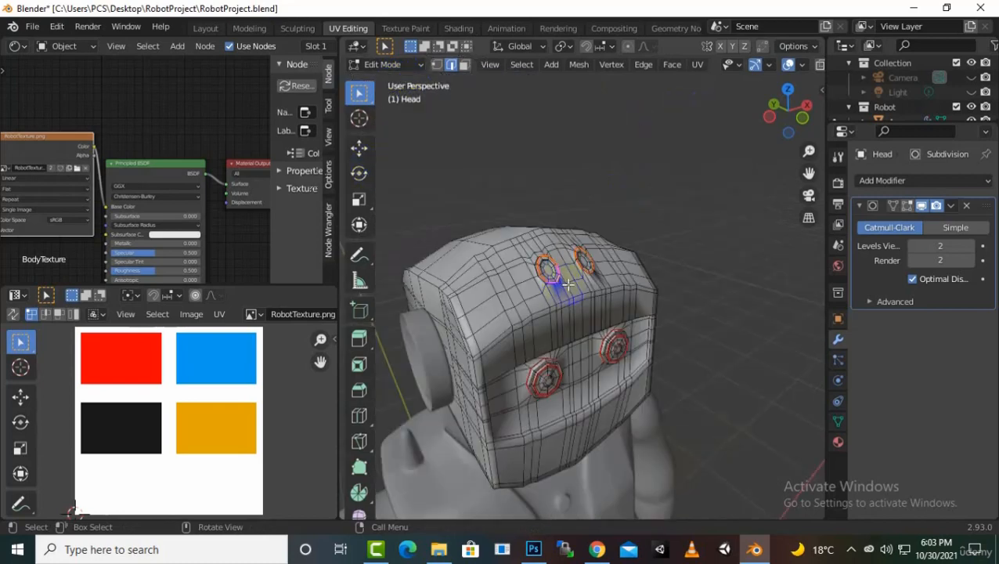
scroll(568, 285, "up", 5)
scroll(567, 284, "down", 5)
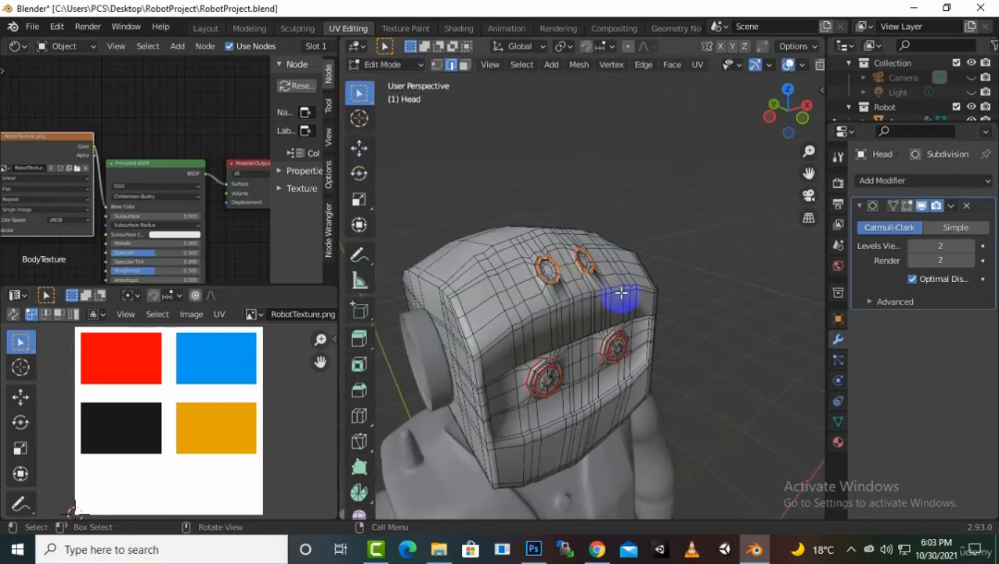
Step: Select the vertical edges bounding the recessed eye band on the robot's left side
mouse_move(624, 297)
middle_mouse_down()
mouse_move(642, 285)
mouse_move(626, 292)
mouse_move(626, 279)
mouse_move(673, 274)
mouse_move(673, 292)
mouse_move(700, 299)
mouse_move(668, 274)
mouse_move(627, 293)
middle_mouse_up()
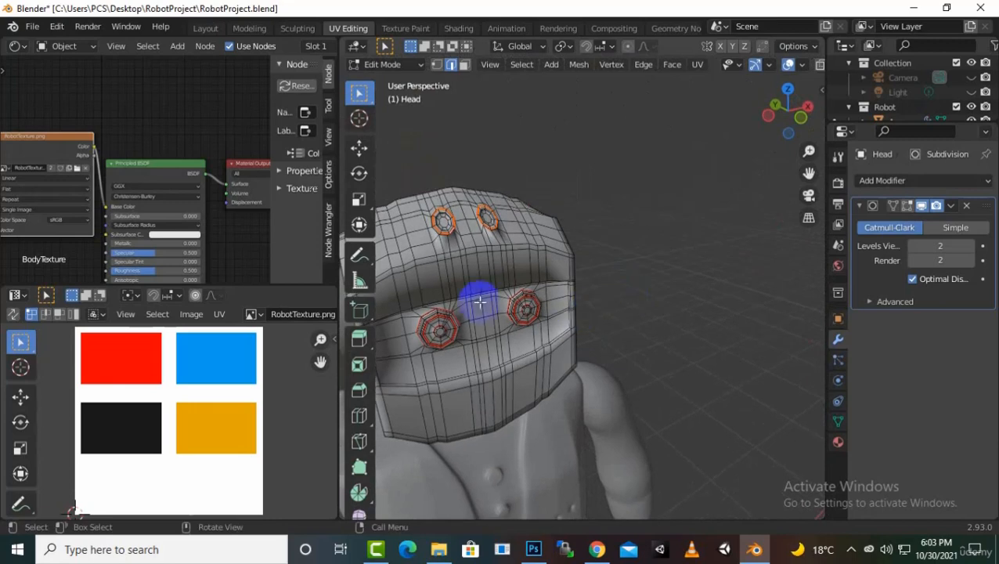
mouse_move(807, 174)
left_mouse_down()
mouse_move(374, 173)
mouse_move(804, 182)
left_mouse_up()
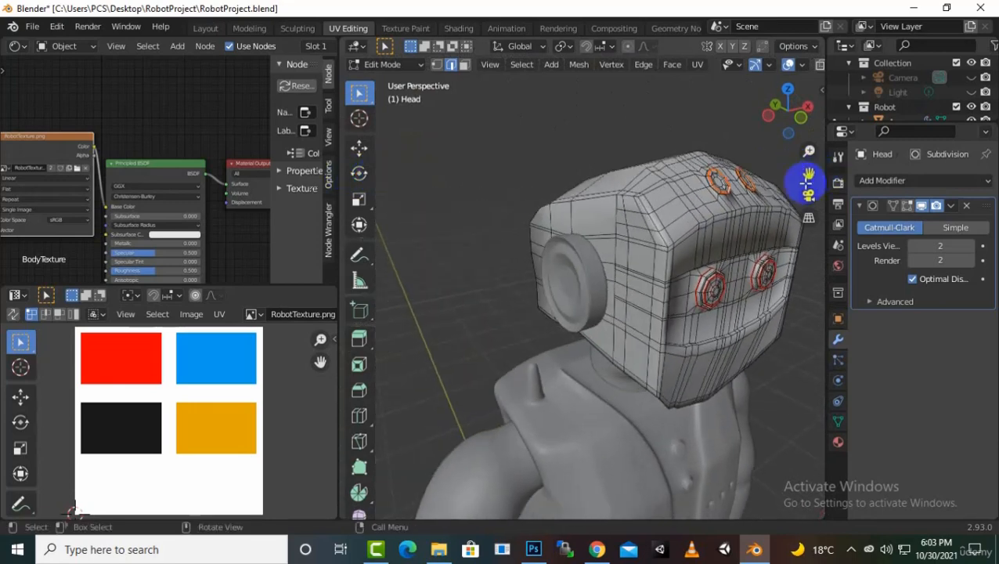
middle_click_drag(504, 361, 483, 338)
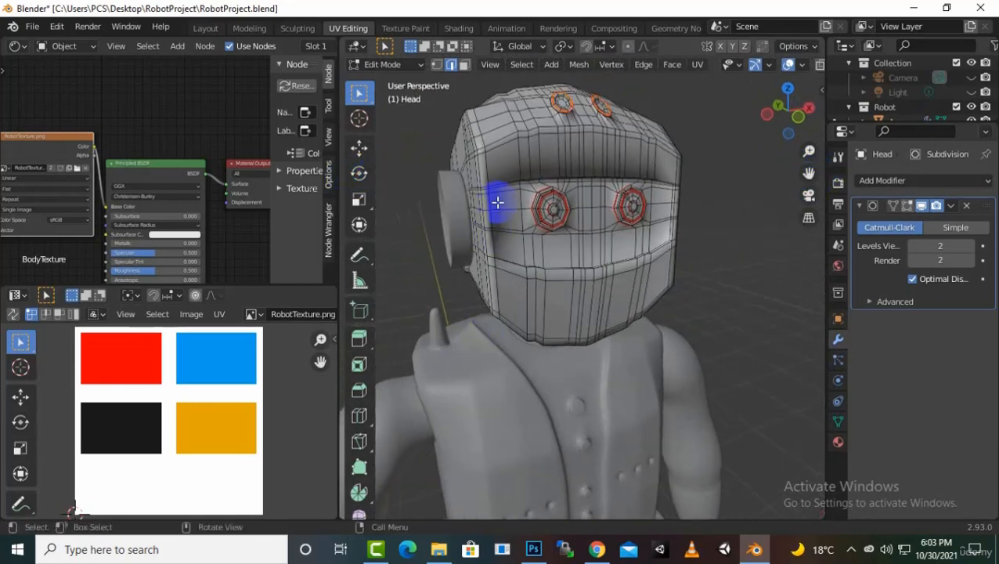
scroll(498, 199, "up", 5)
scroll(498, 195, "down", 5)
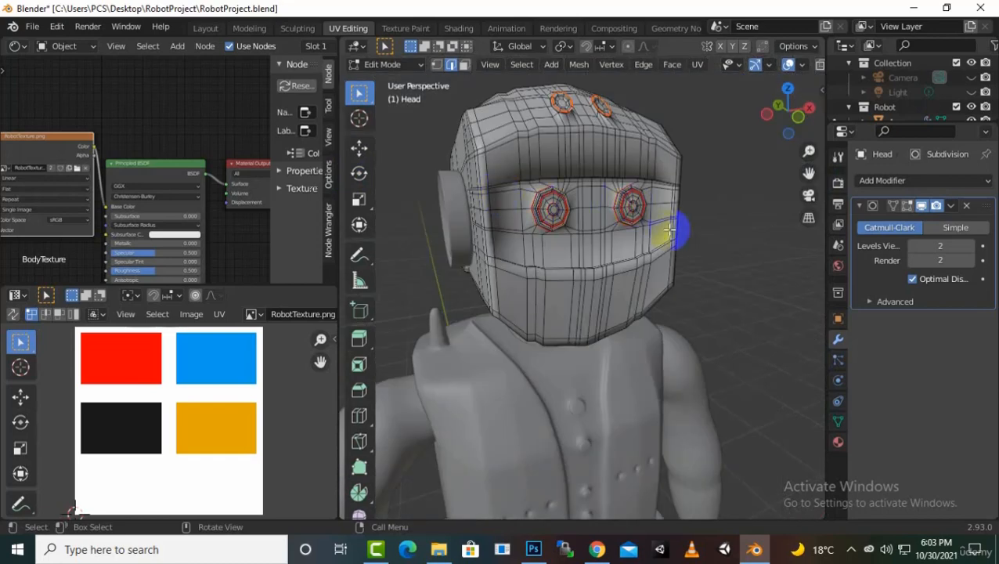
scroll(670, 228, "up", 5)
scroll(674, 210, "down", 5)
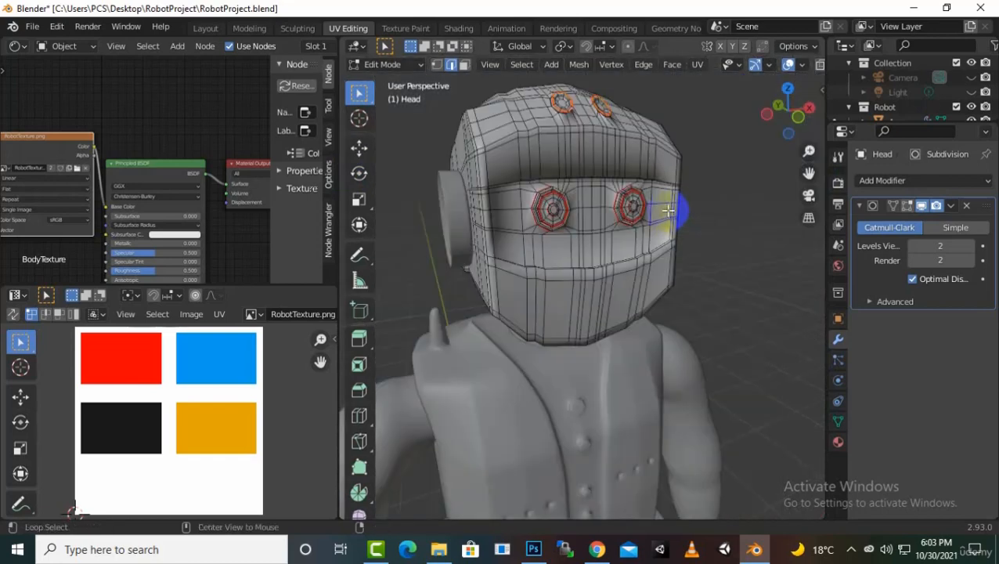
middle_click(683, 209, "alt")
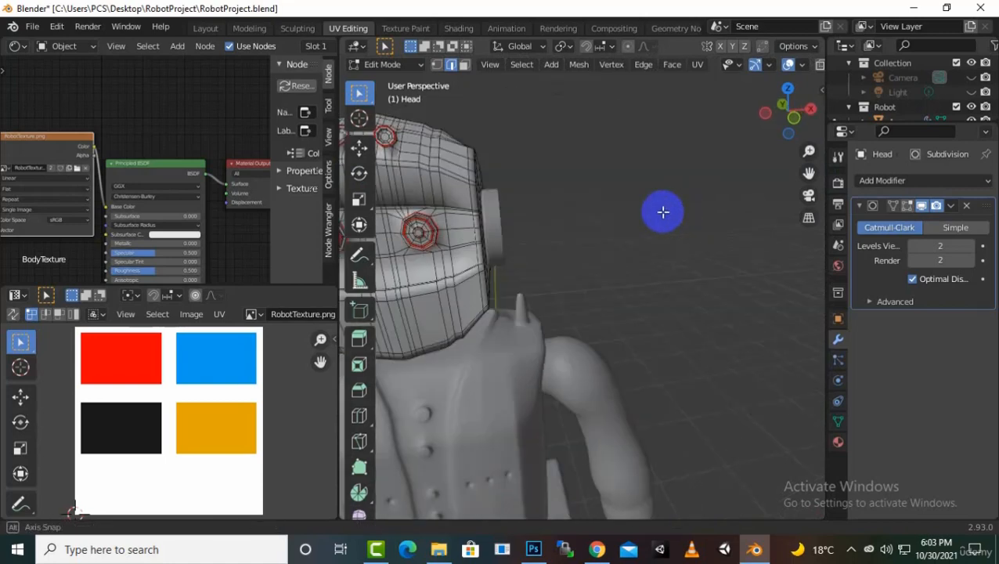
scroll(590, 228, "up", 5)
middle_click_drag(590, 228, 595, 236)
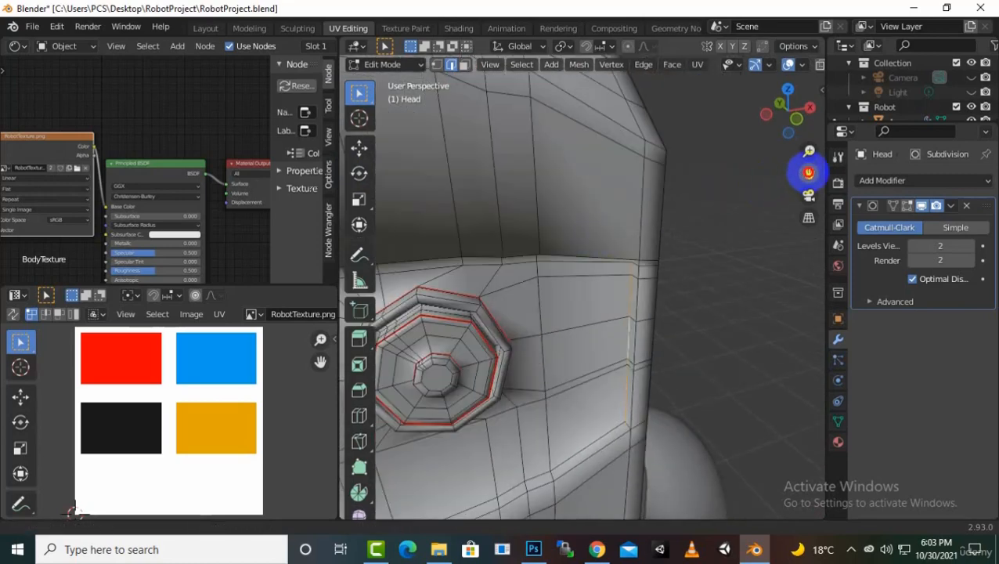
mouse_move(808, 169)
left_mouse_down()
mouse_move(807, 152)
mouse_move(807, 165)
left_mouse_up()
left_click(809, 195)
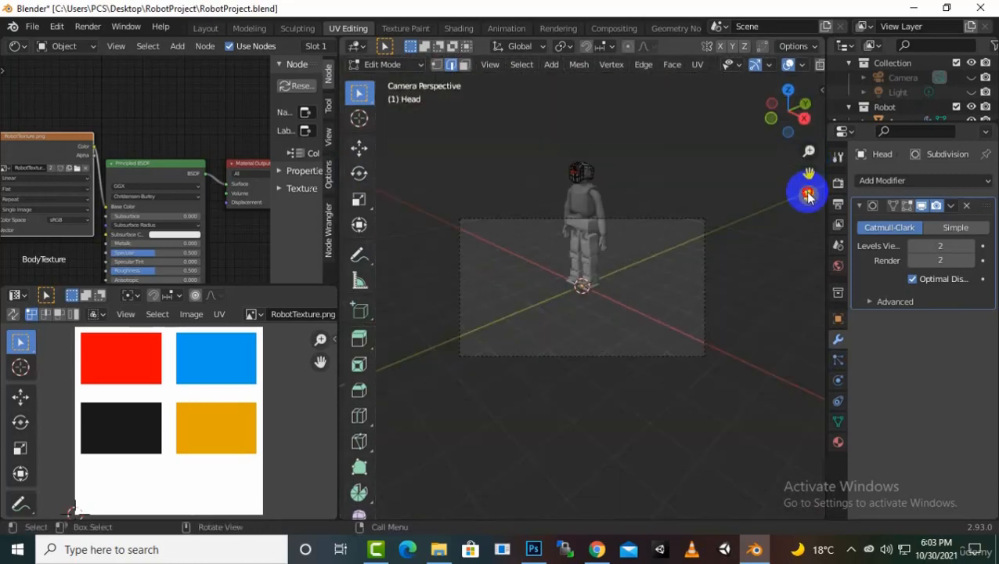
left_click(808, 195)
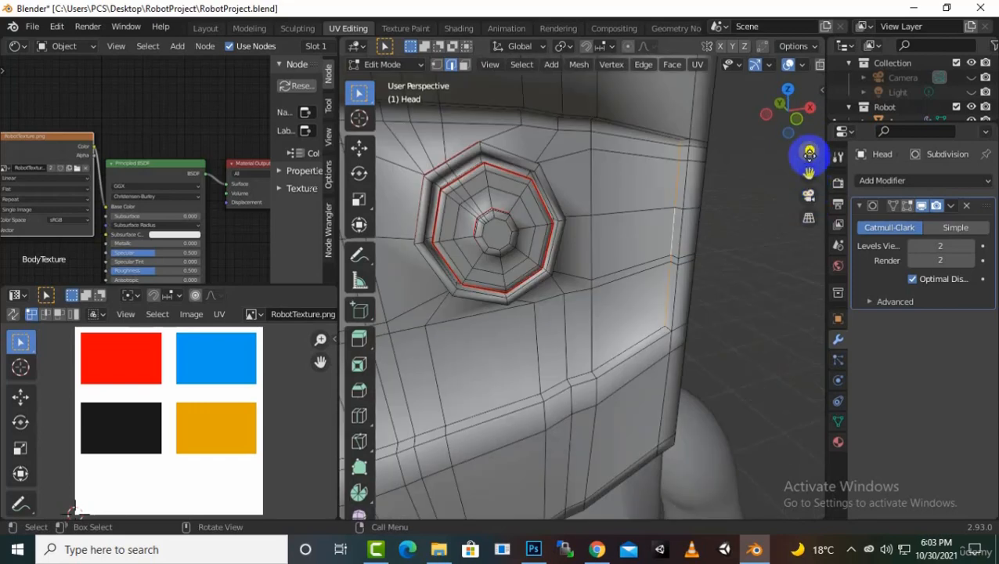
mouse_move(809, 151)
left_mouse_down()
mouse_move(809, 132)
mouse_move(809, 155)
left_mouse_up()
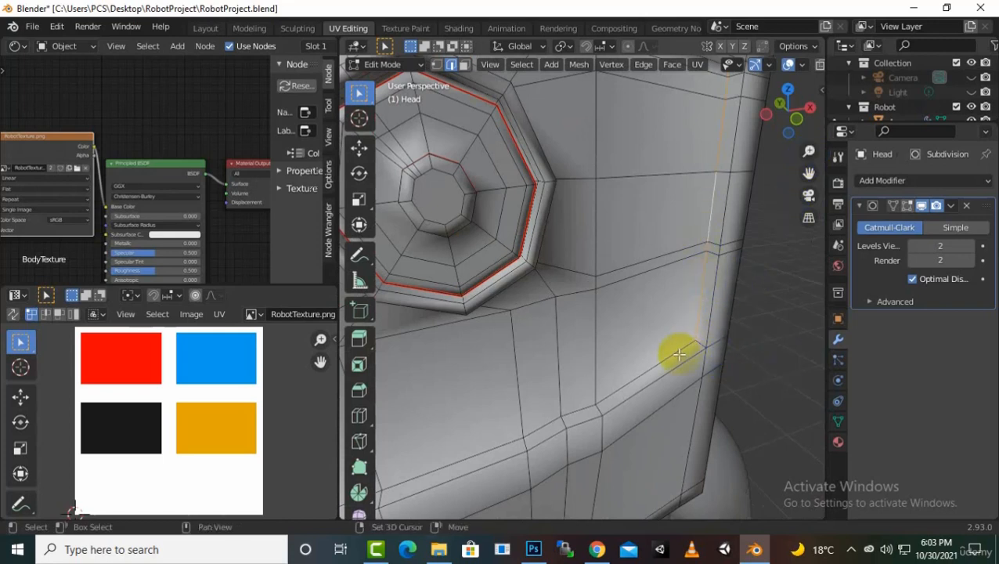
Step: Add the lower and upper edge loops of the recessed eye band to the selection
left_click(679, 353, "alt+shift")
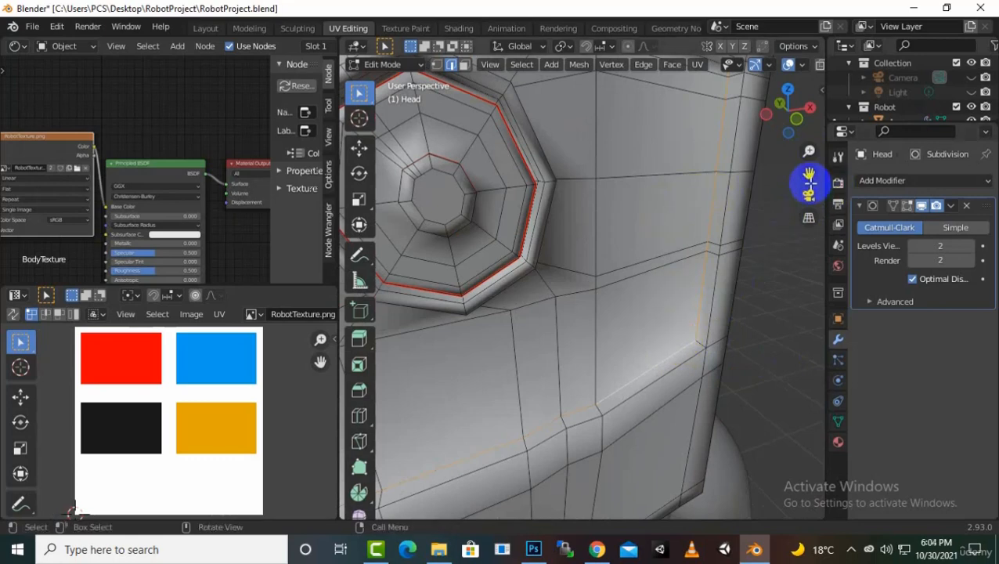
mouse_move(809, 175)
left_mouse_down()
mouse_move(809, 486)
mouse_move(807, 184)
left_mouse_up()
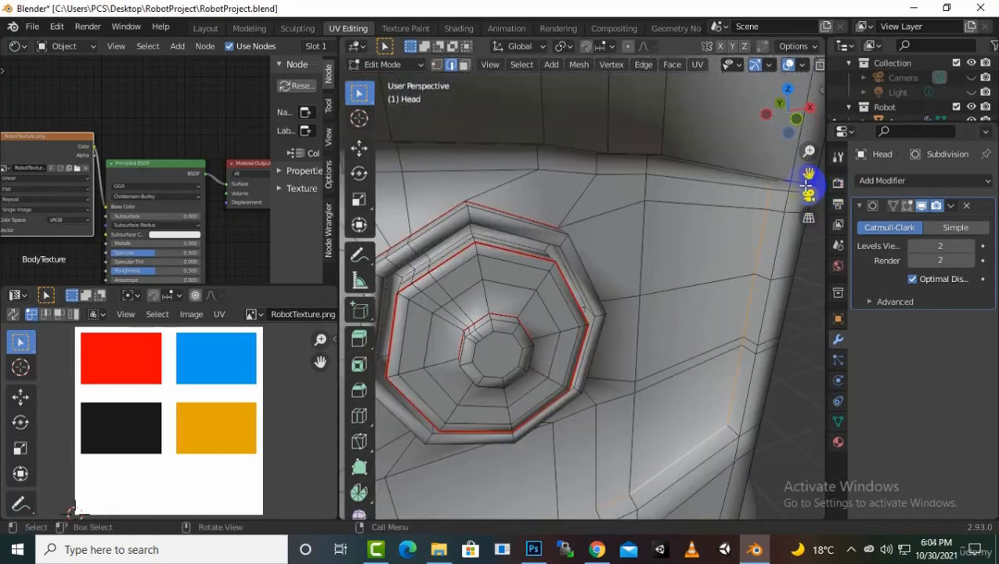
left_click(758, 176, "alt+shift")
mouse_move(807, 174)
left_mouse_down()
mouse_move(359, 167)
mouse_move(810, 173)
left_mouse_up()
scroll(675, 232, "down", 10)
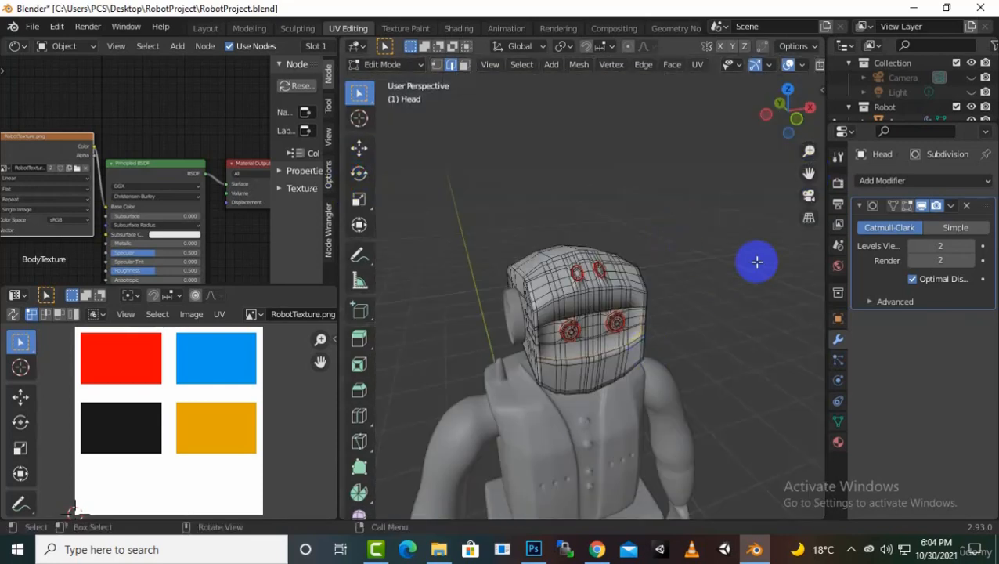
Step: Add the vertical edges at the opposite end of the recessed eye band to the selection and mark the band's whole outline as a seam
middle_click_drag(750, 241, 707, 326)
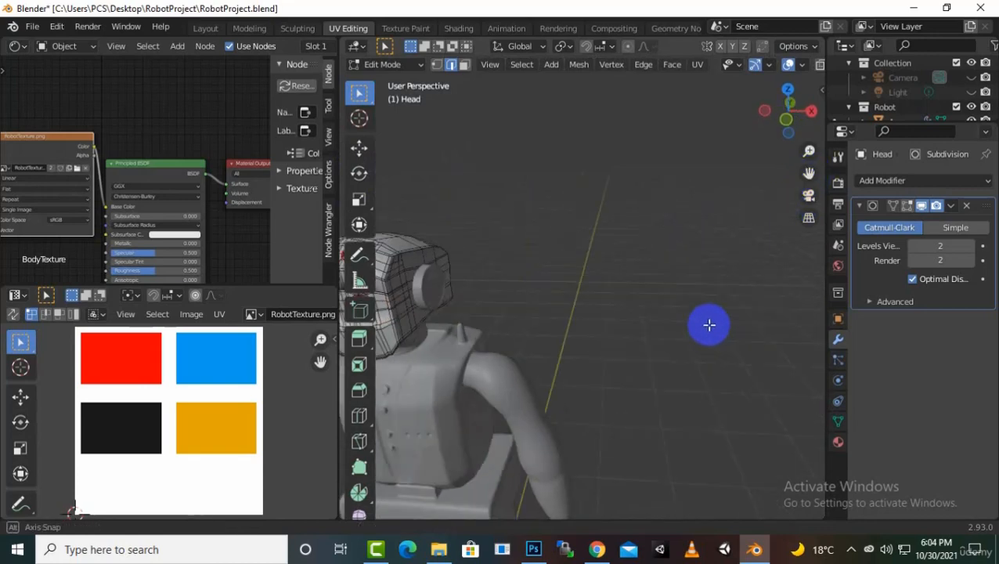
left_click_drag(808, 172, 629, 191)
scroll(686, 338, "up", 3)
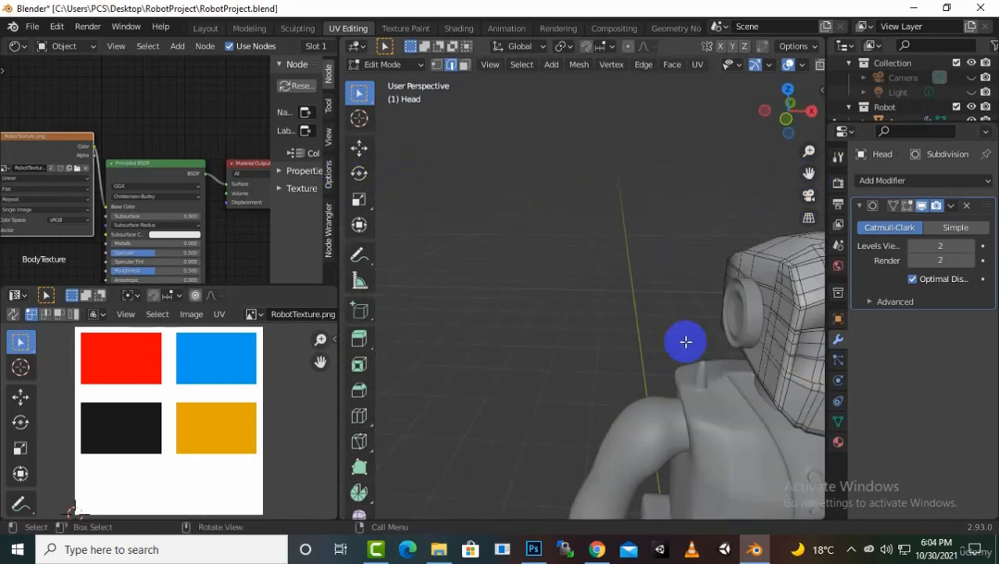
middle_click_drag(665, 348, 623, 328)
scroll(624, 329, "up", 5)
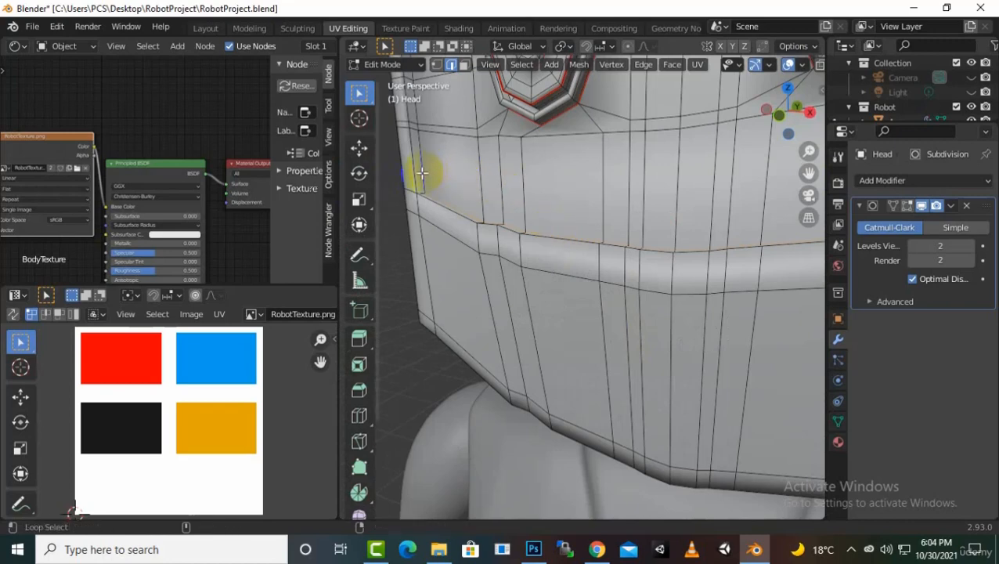
scroll(463, 192, "down", 8)
scroll(644, 278, "up", 5)
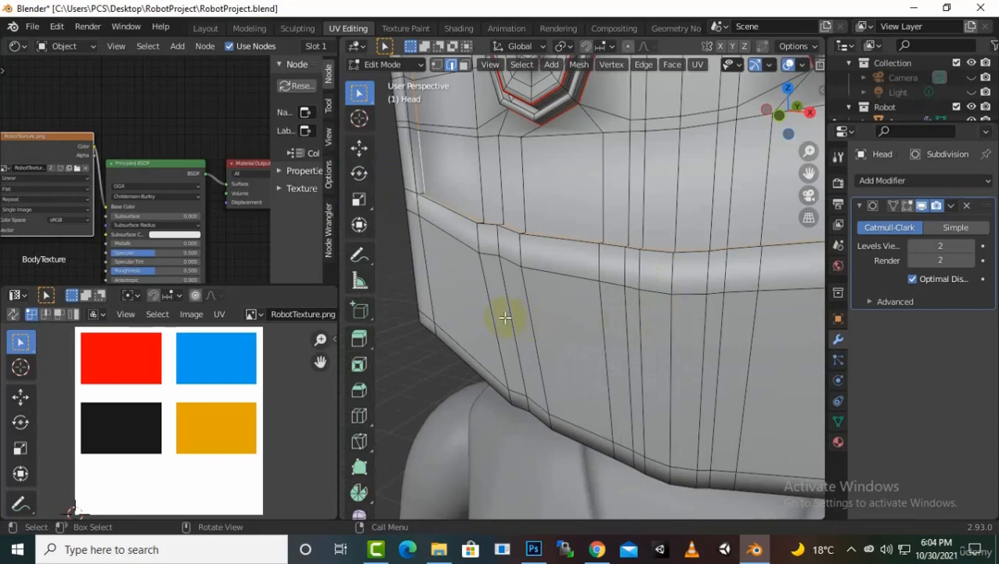
scroll(505, 318, "down", 5)
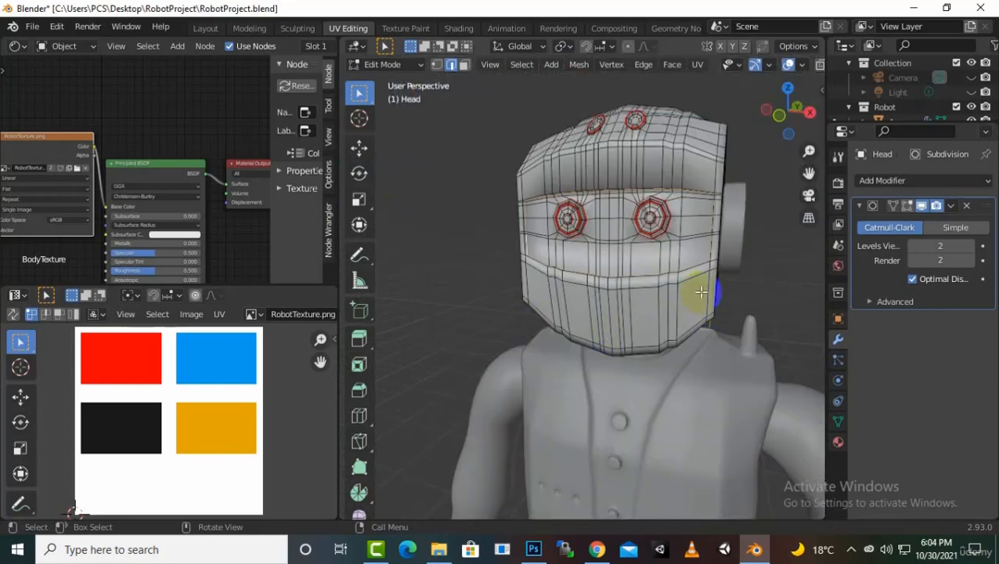
key("ctrl")
key("ctrl+e")
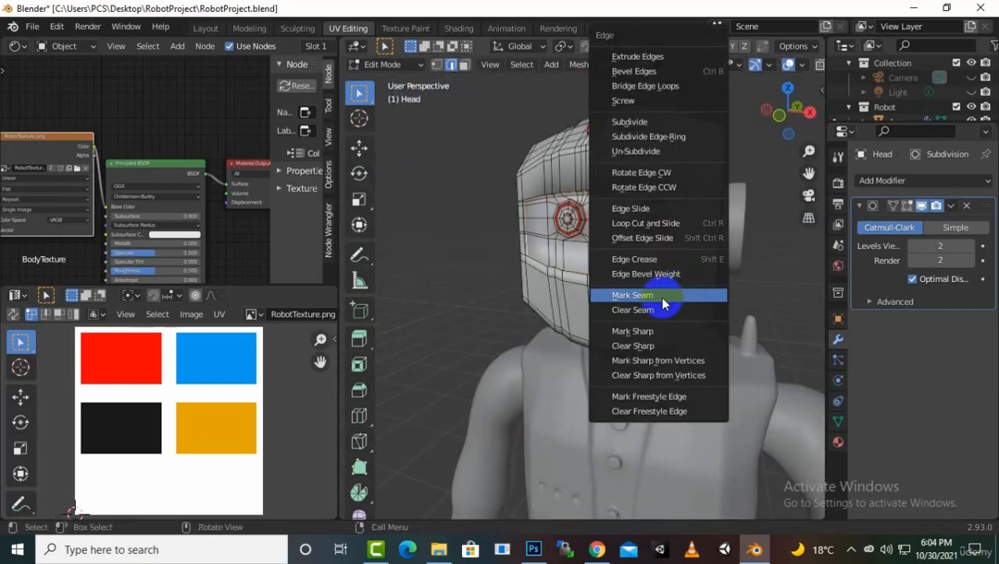
left_click(662, 299)
Step: Select the entire head mesh and unwrap it along the marked seams
scroll(520, 277, "down", 6)
scroll(680, 289, "up", 2)
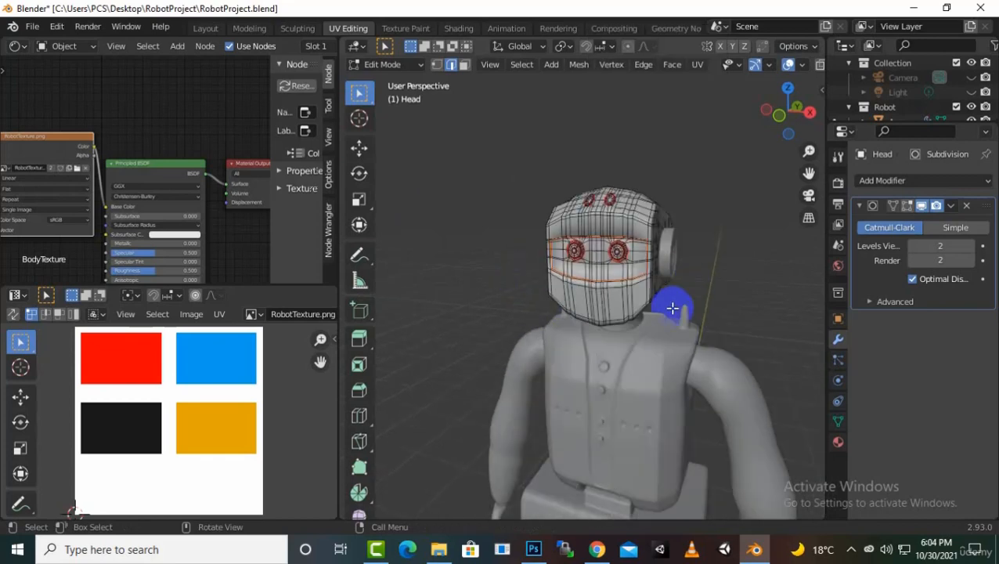
scroll(672, 308, "up", 6)
scroll(671, 306, "down", 5)
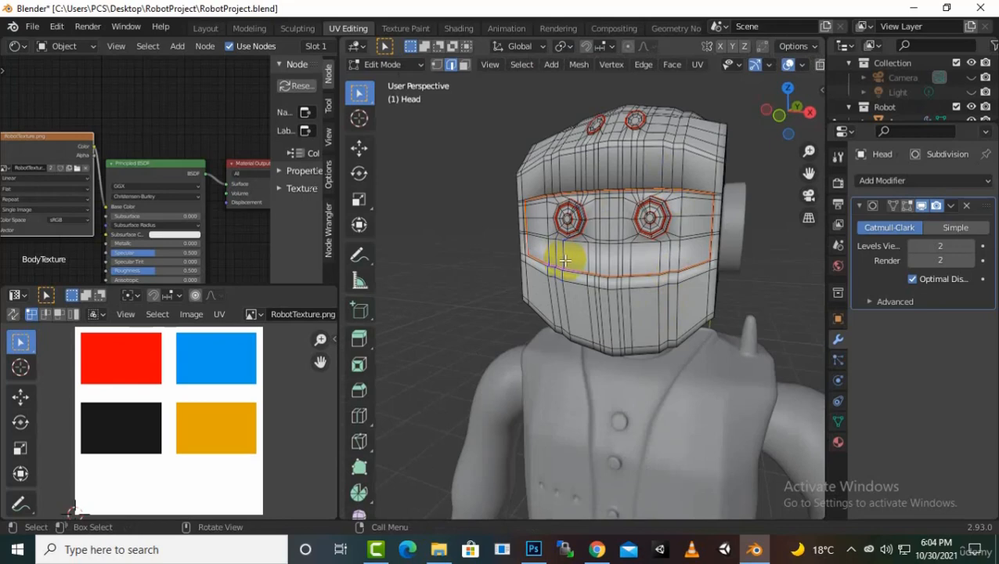
key("a")
key("u")
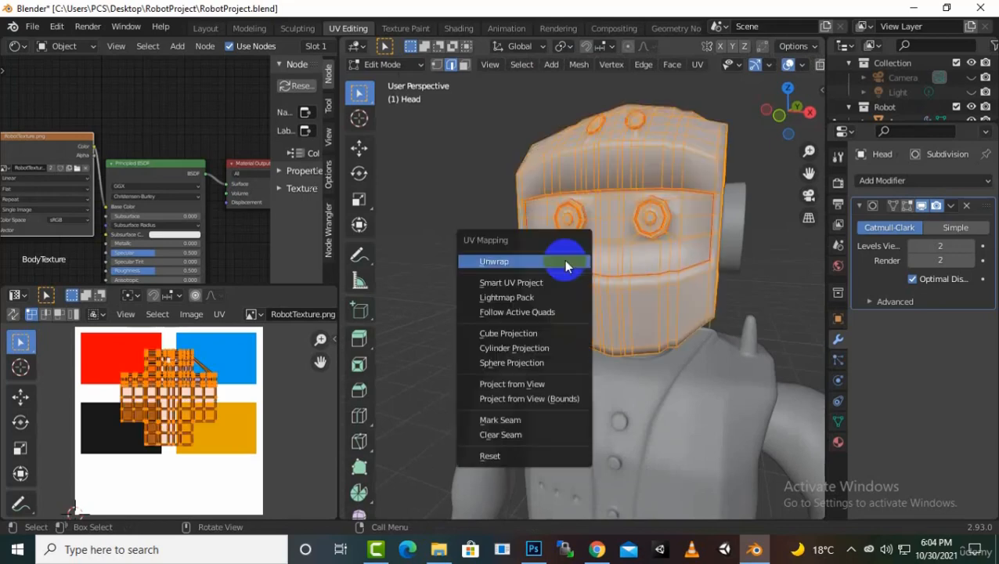
left_click(557, 262)
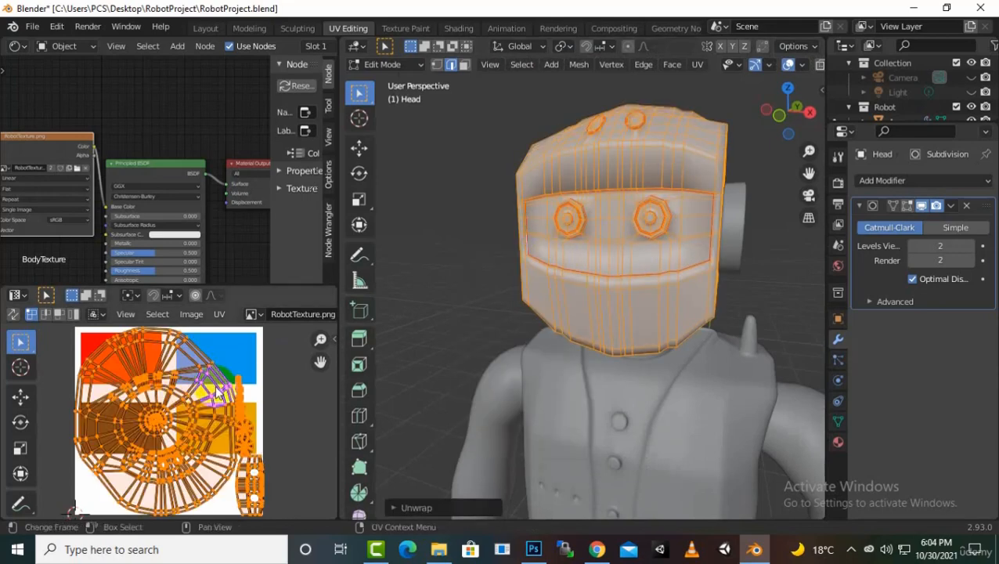
Step: Select only the large round UV island of the main head shell and scale it down to swatch size
scroll(285, 391, "down", 1)
left_click_drag(326, 364, 335, 336)
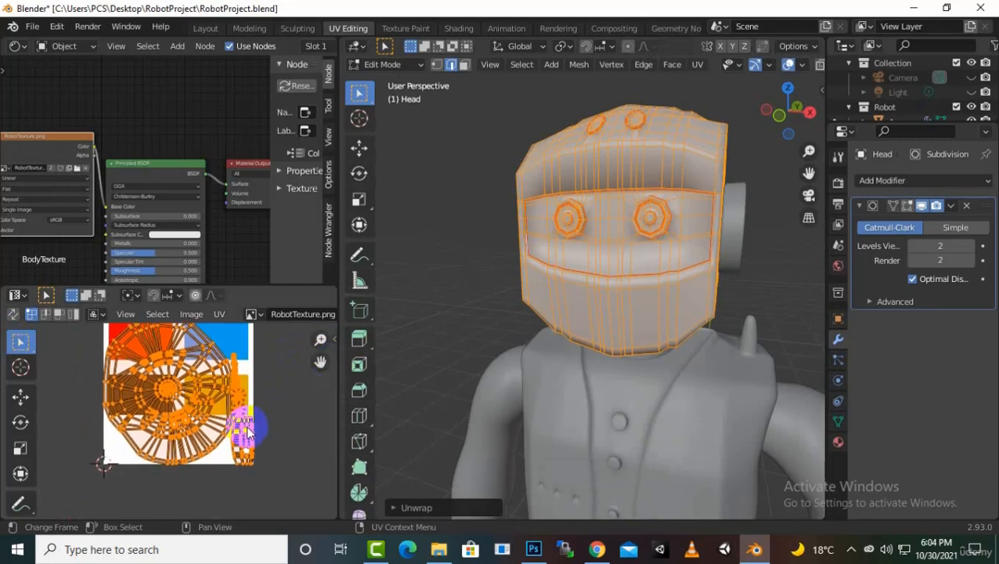
scroll(239, 428, "up", 1)
left_click(196, 460)
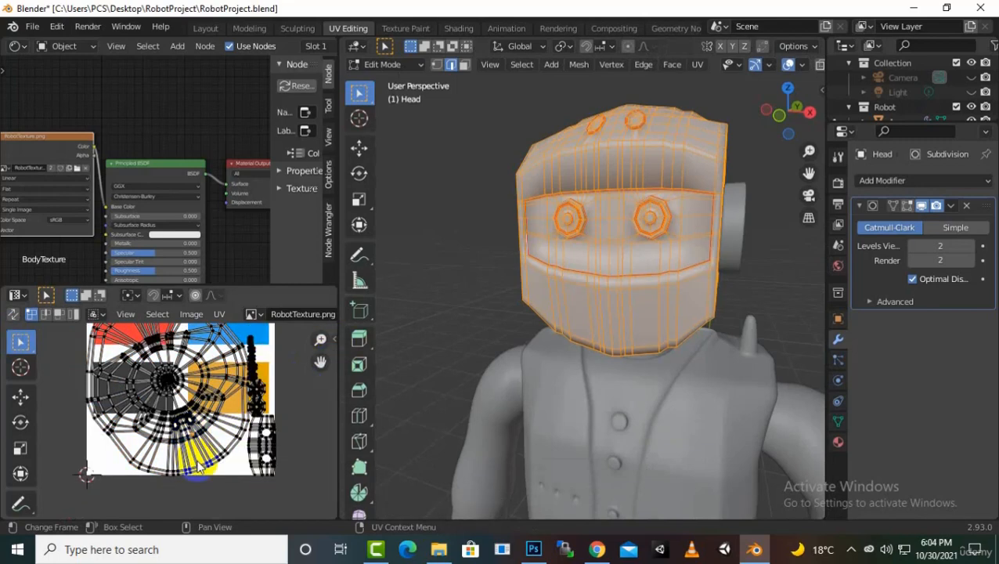
key("l")
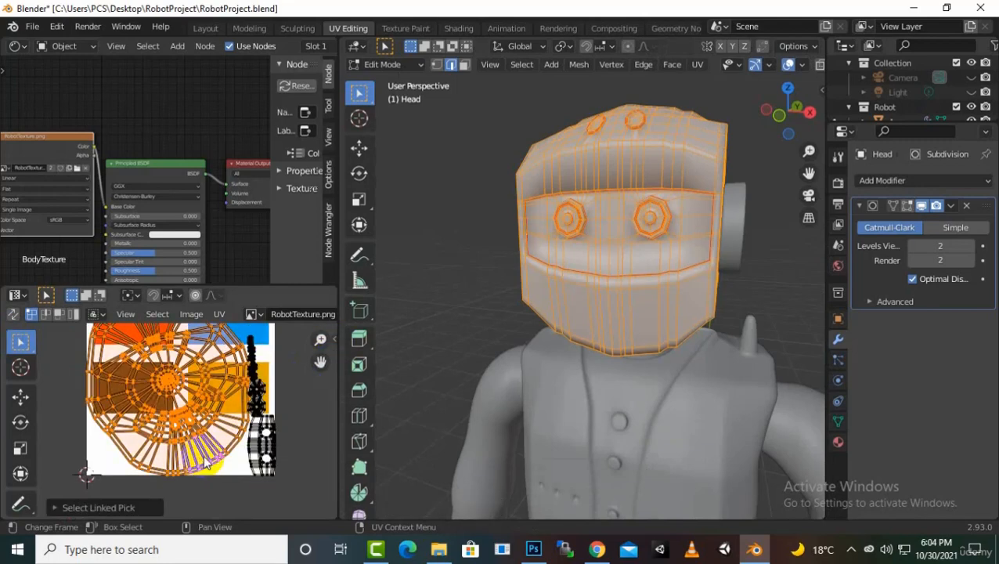
key("s")
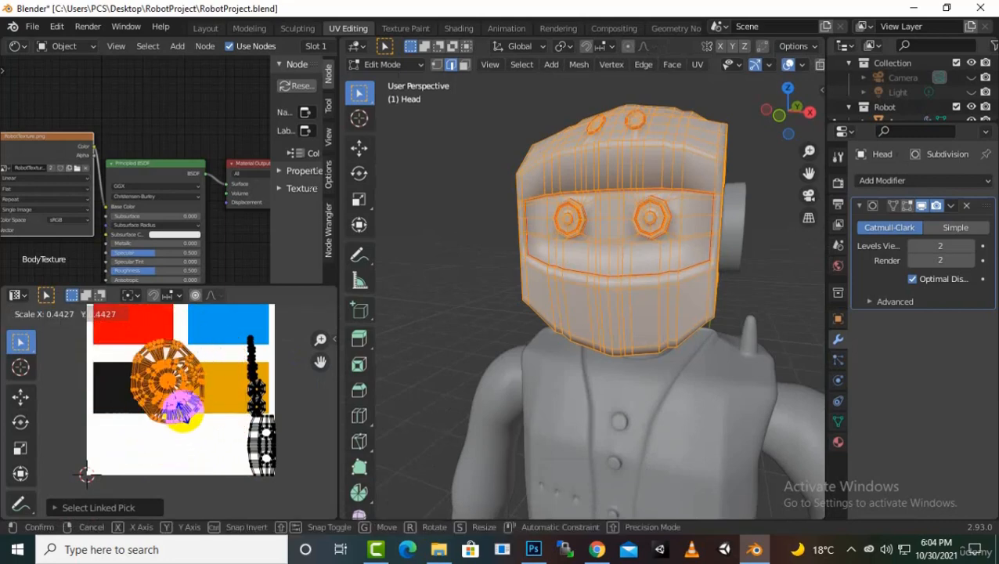
left_click(173, 388)
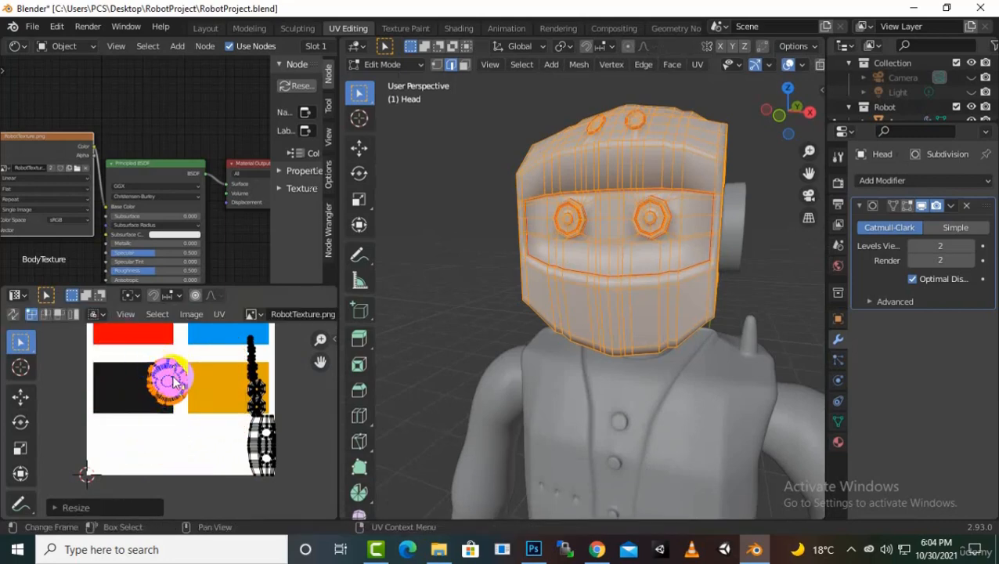
Step: Move the main head UV island onto the red swatch and shrink it further to sit fully inside the red
key("g")
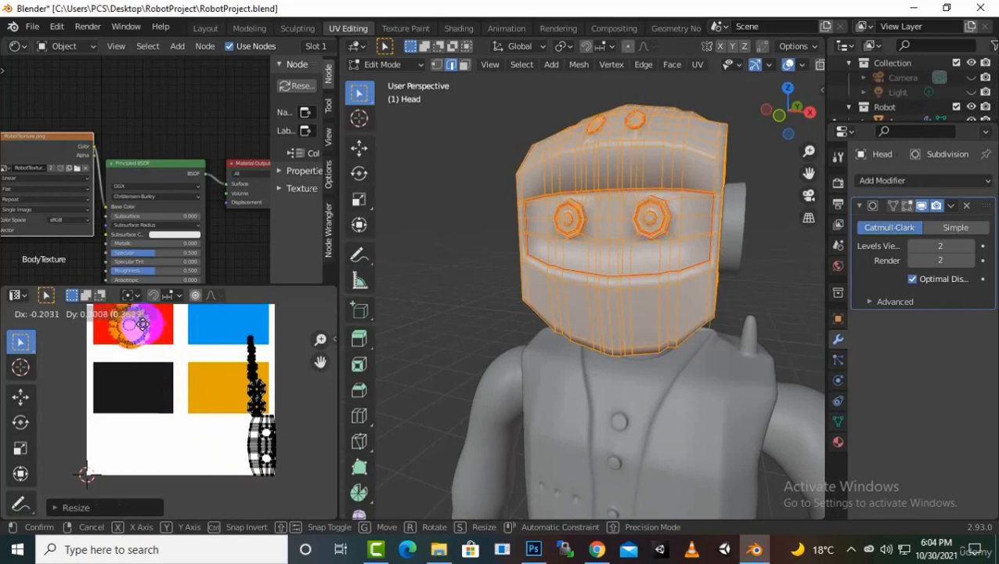
left_click(142, 327)
left_click_drag(321, 362, 325, 429)
key("s")
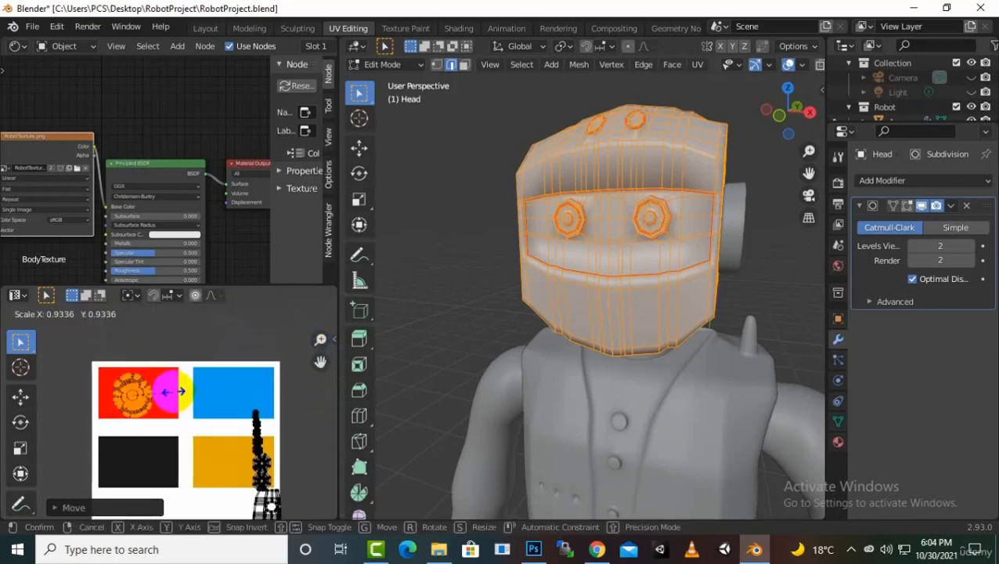
left_click(140, 399)
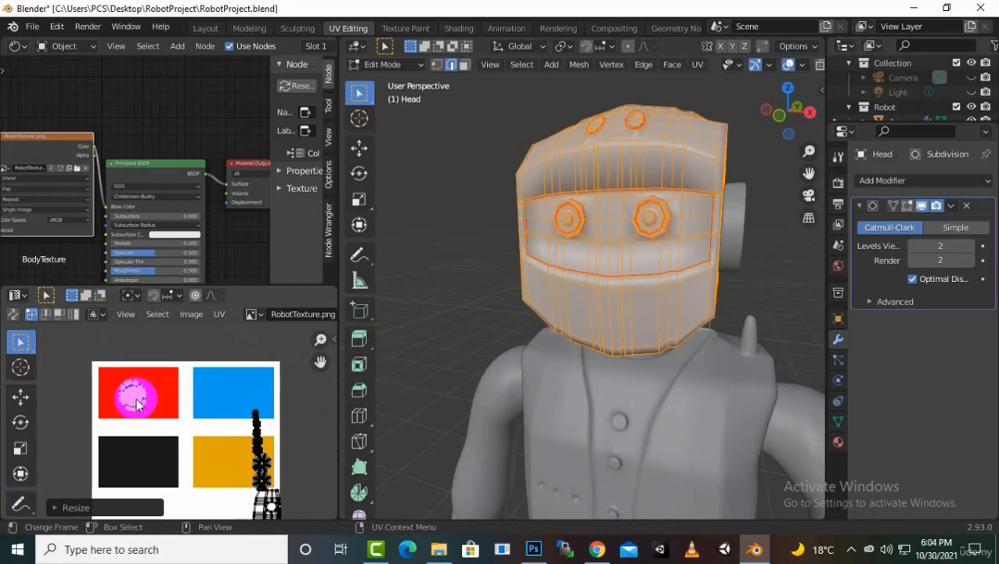
key("g")
left_click(126, 399)
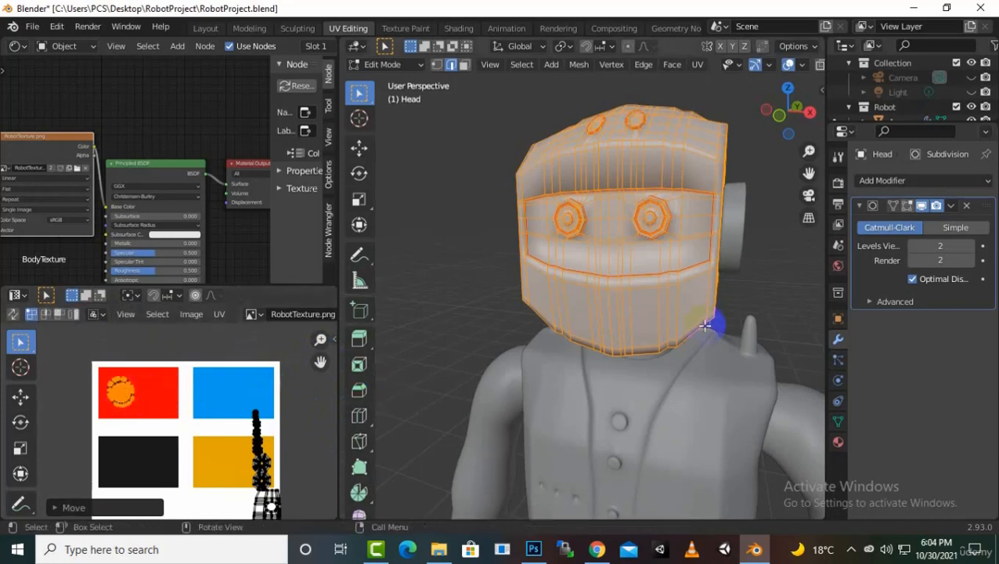
Step: Switch the viewport shading to Material Preview and view the textured head from the front
key("z")
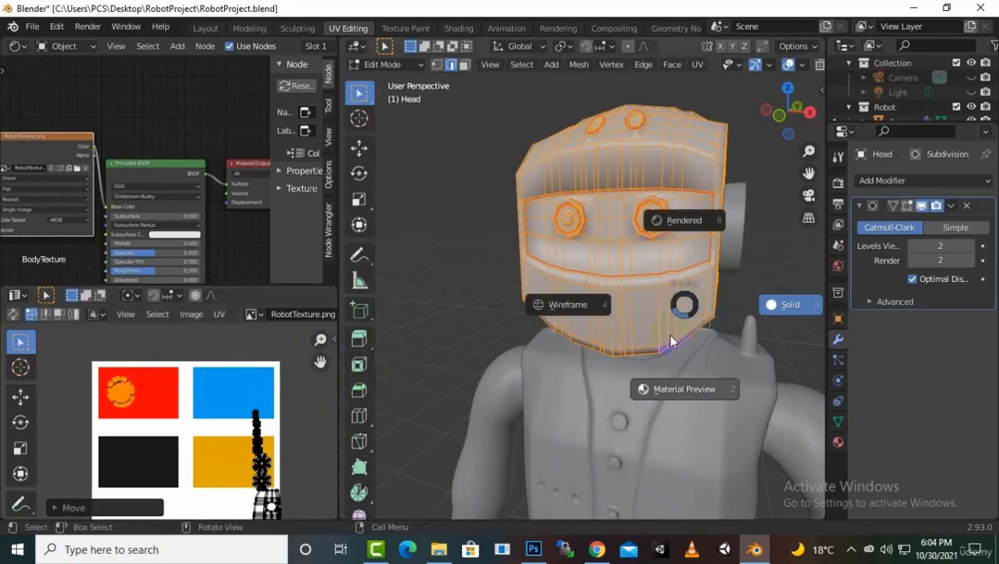
left_click(670, 367)
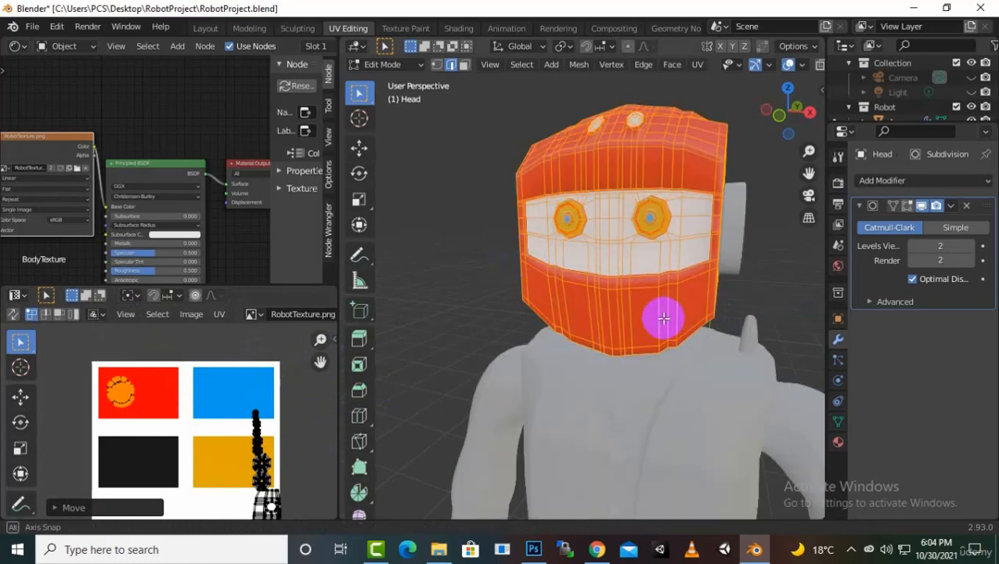
mouse_move(662, 317)
middle_mouse_down()
mouse_move(630, 324)
mouse_move(639, 306)
mouse_move(666, 314)
mouse_move(639, 308)
middle_mouse_up()
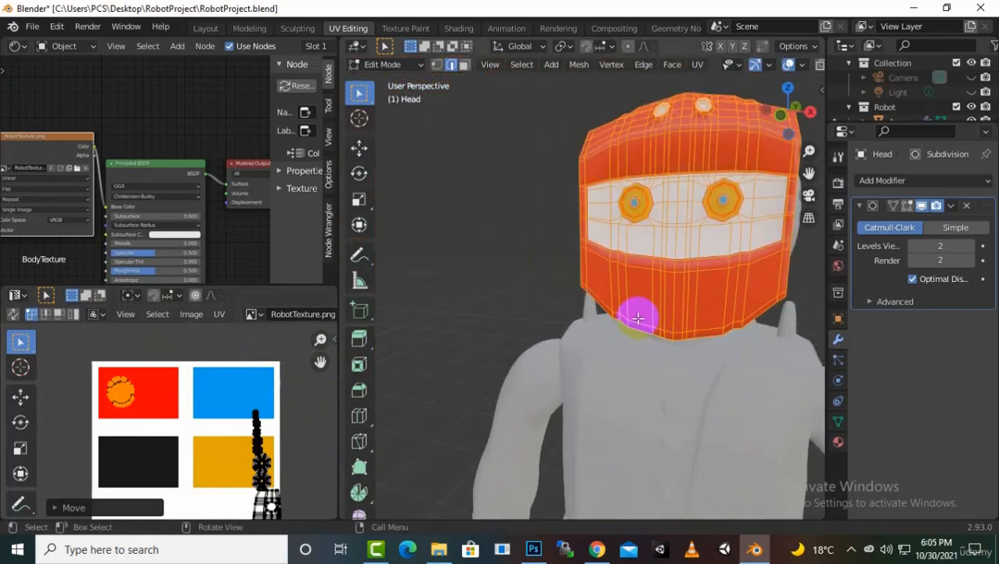
left_click_drag(809, 174, 853, 186)
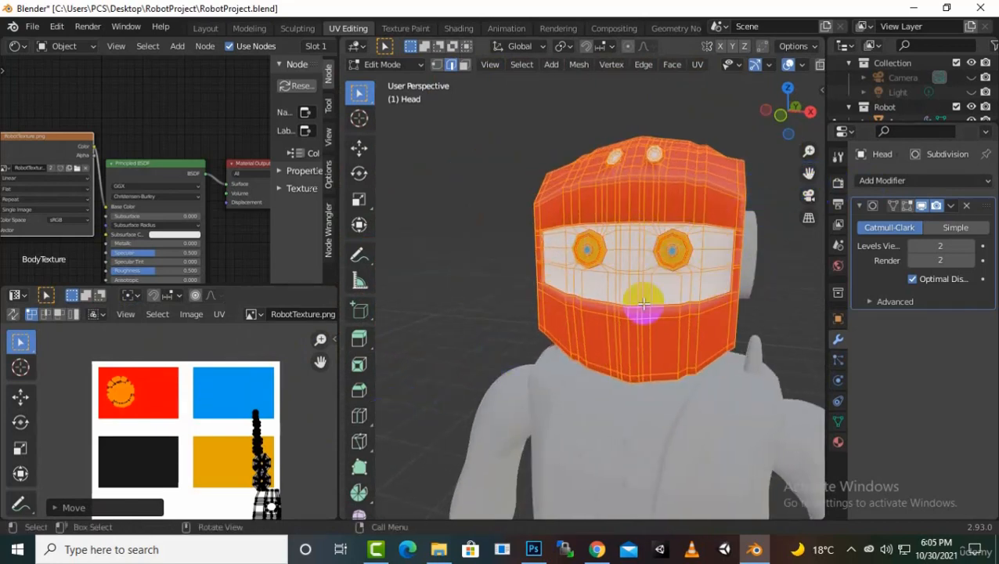
Step: Select the linked UV island of the recessed eye band and move it onto the blue swatch
left_click_drag(317, 362, 275, 472)
left_click(269, 462)
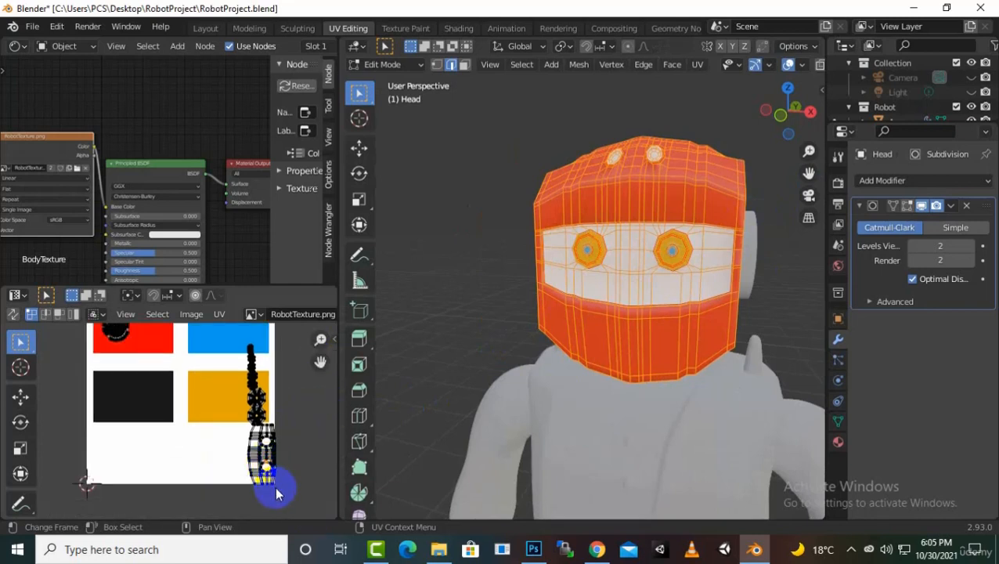
key("l")
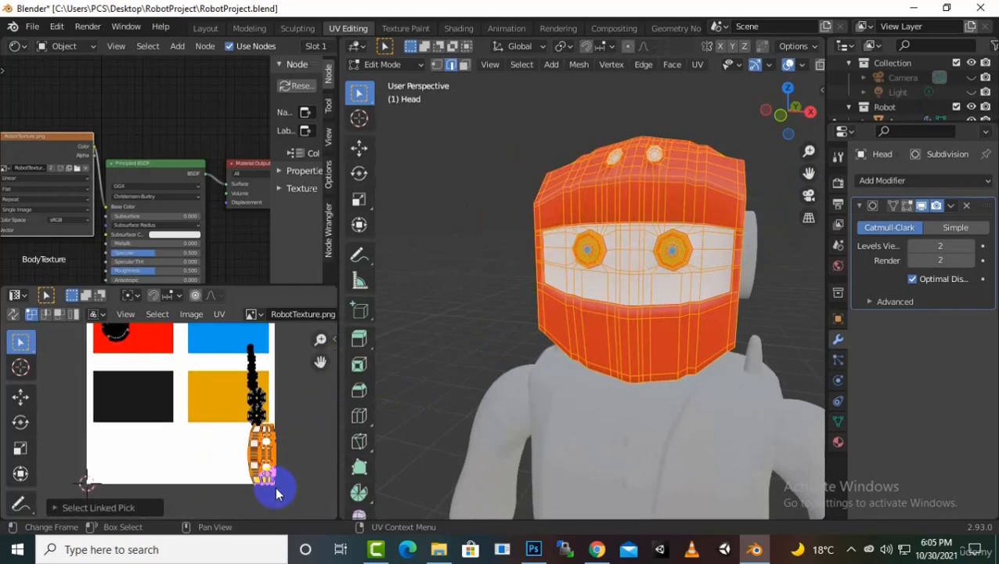
key("g")
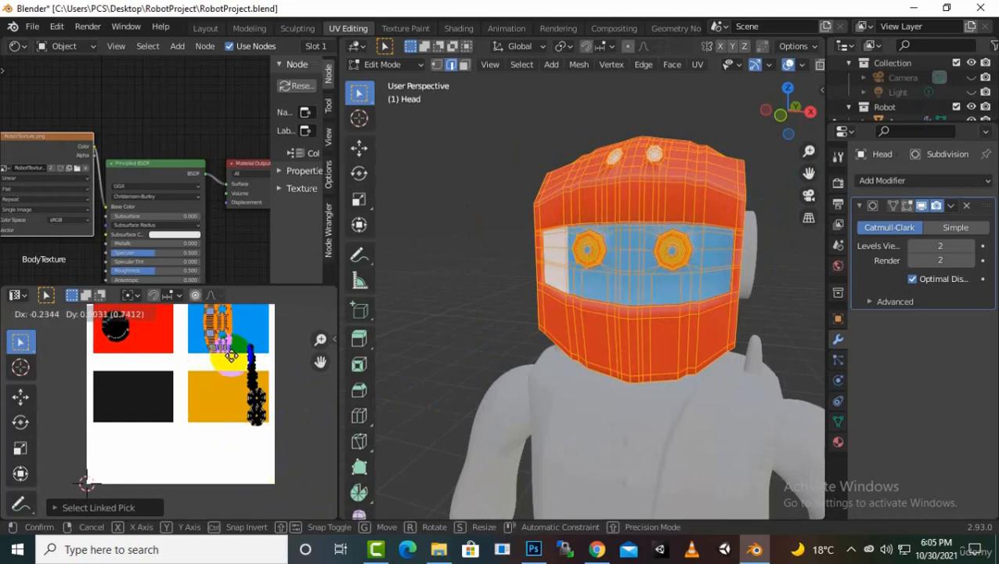
left_click(229, 350)
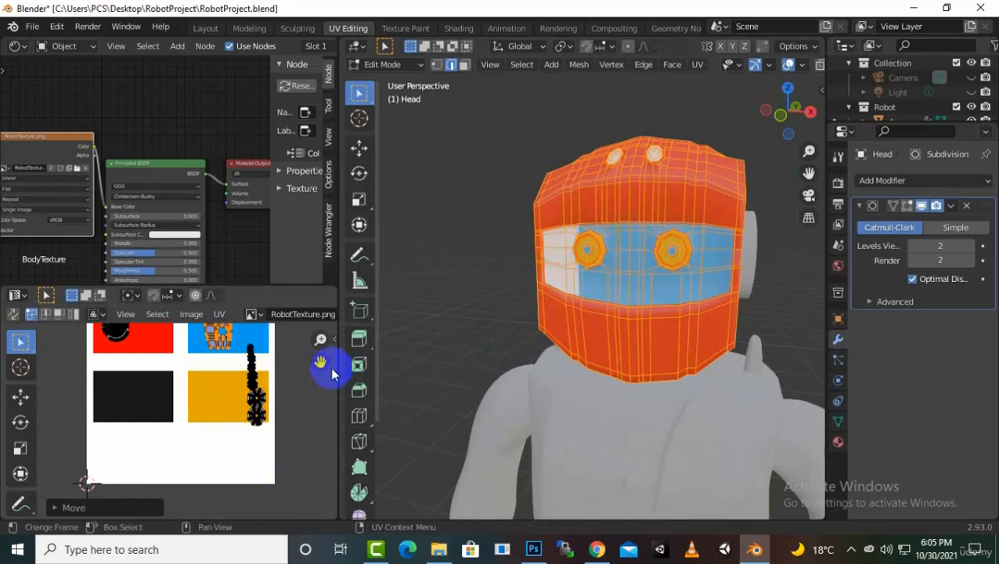
Step: Scale down the eye band's UV island and reposition it to lie entirely within the blue swatch
left_click_drag(313, 359, 317, 412)
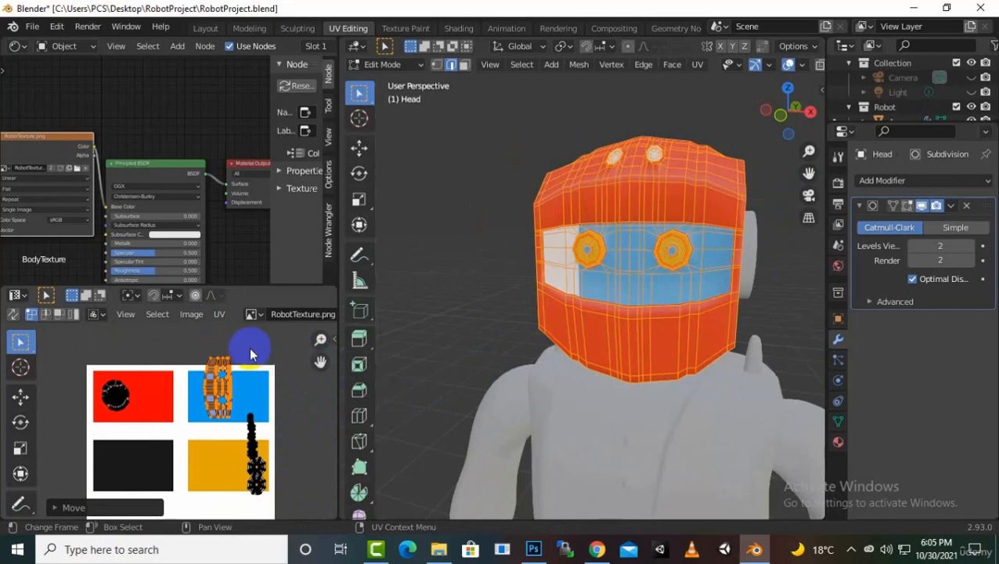
key("s")
left_click(227, 345)
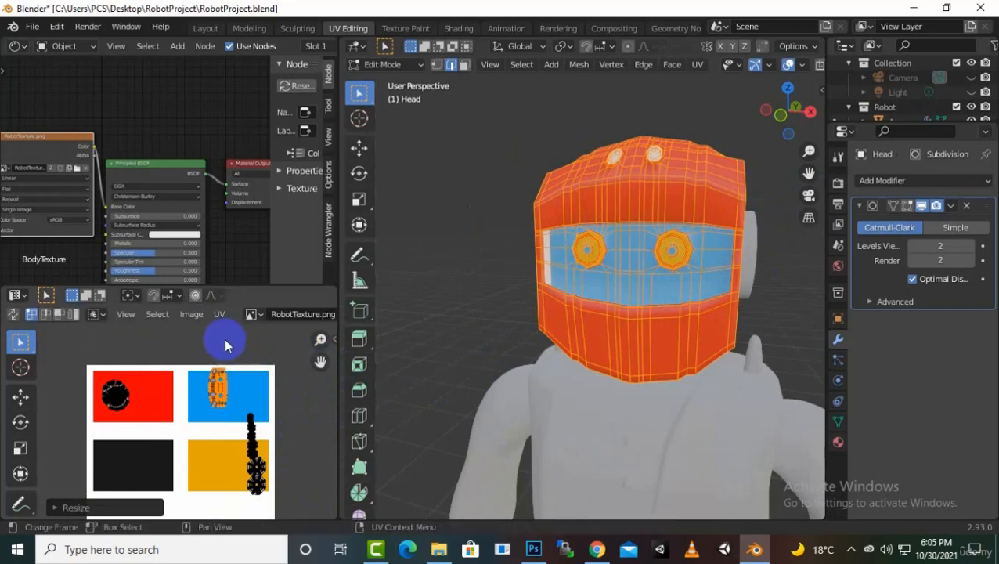
key("g")
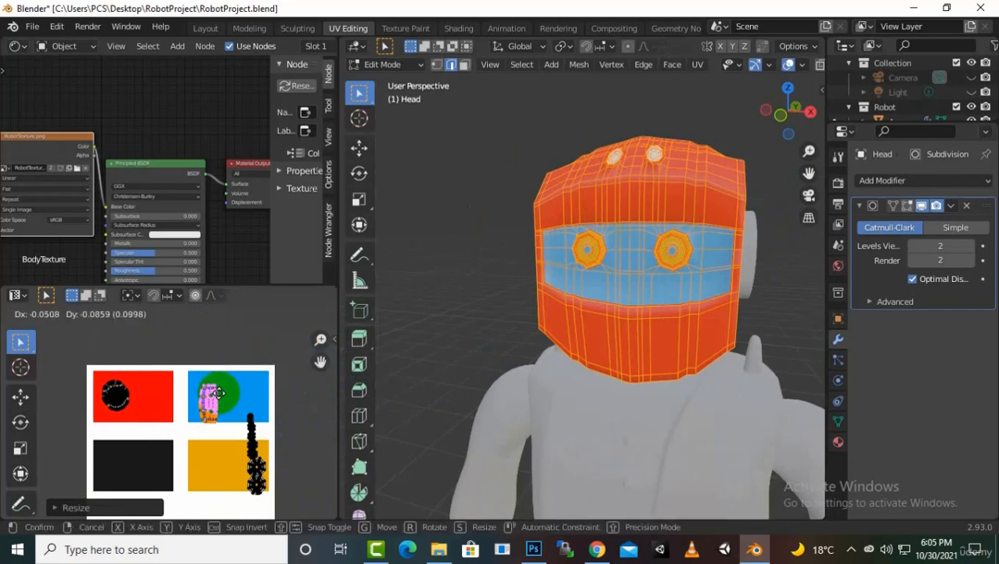
left_click(217, 387)
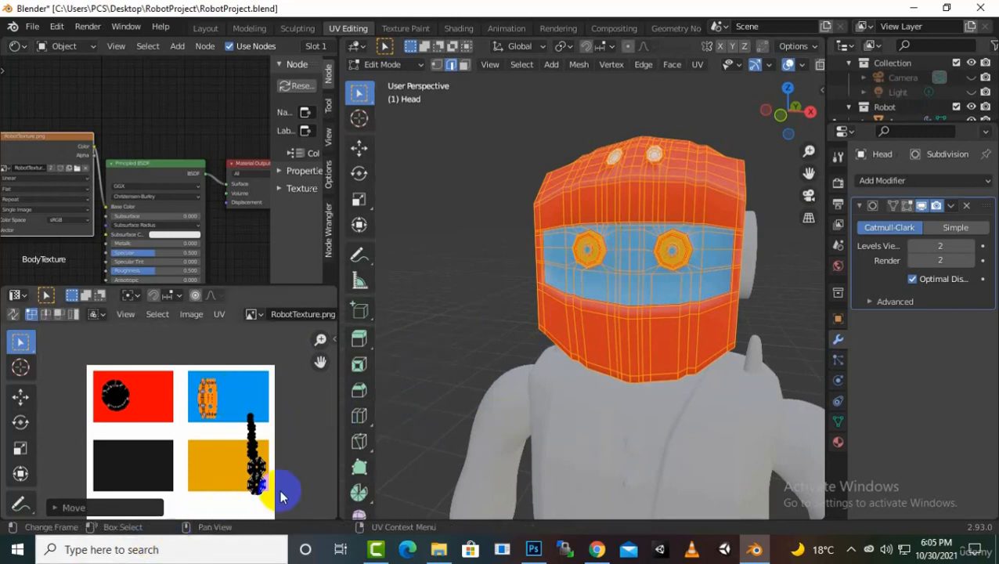
Step: Select the linked UV island of one eye's outer rim and move it onto the white area below the orange swatch
scroll(709, 270, "up", 5)
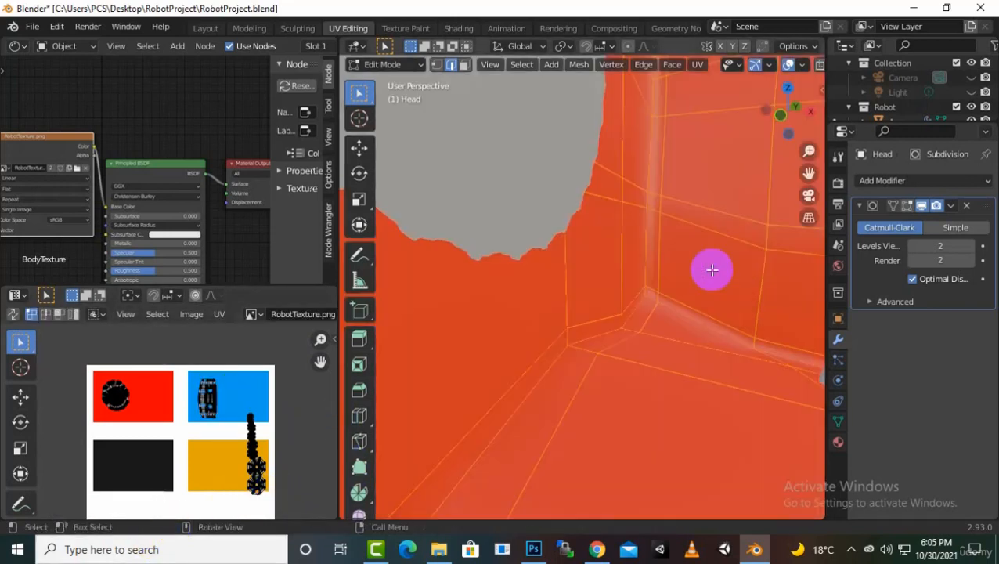
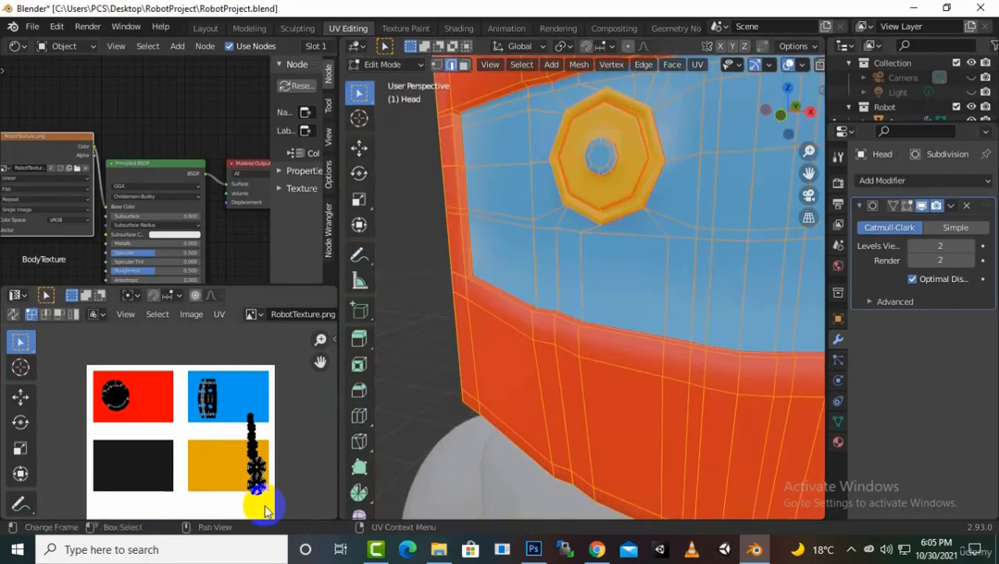
key("l")
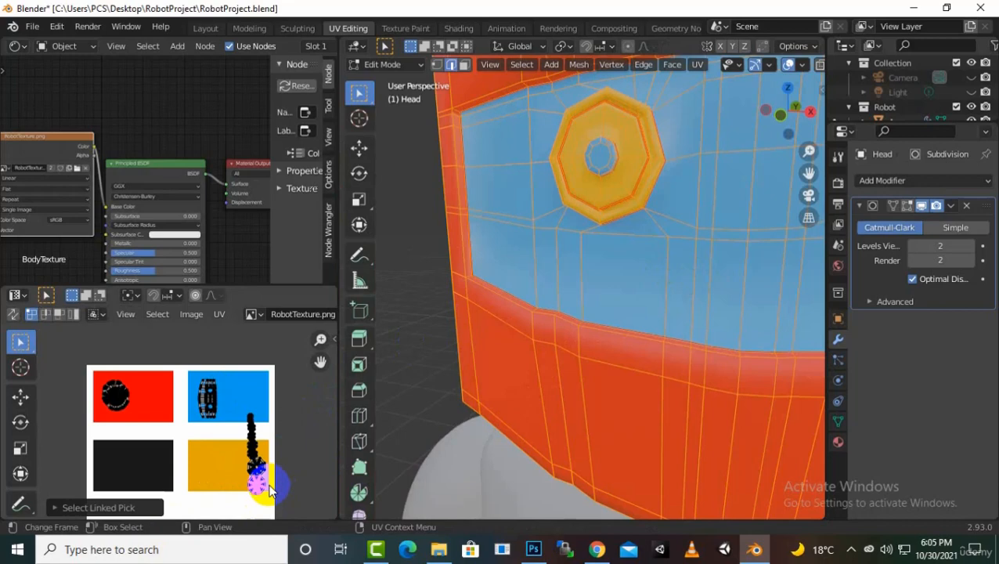
key("g")
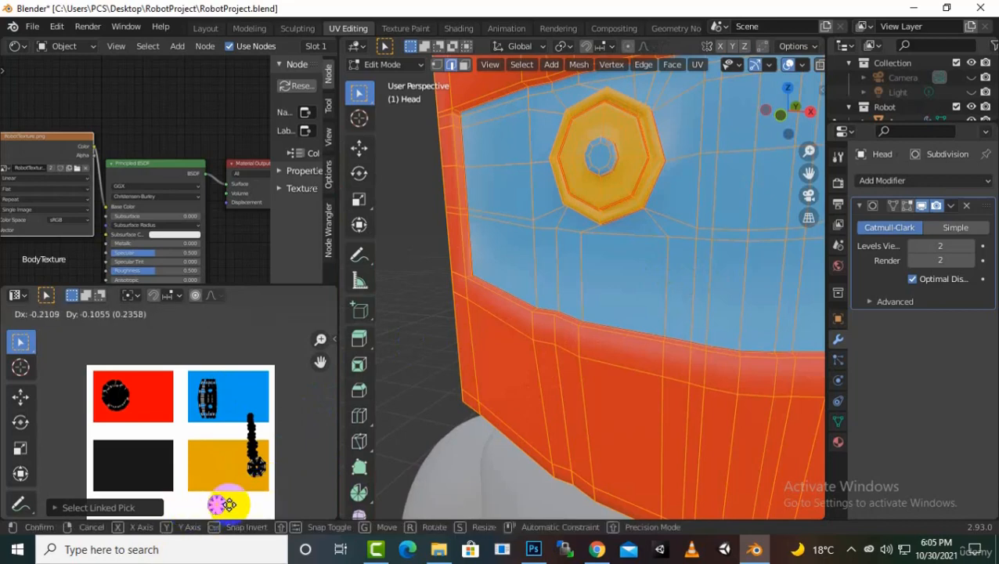
left_click(268, 479)
left_click(266, 478)
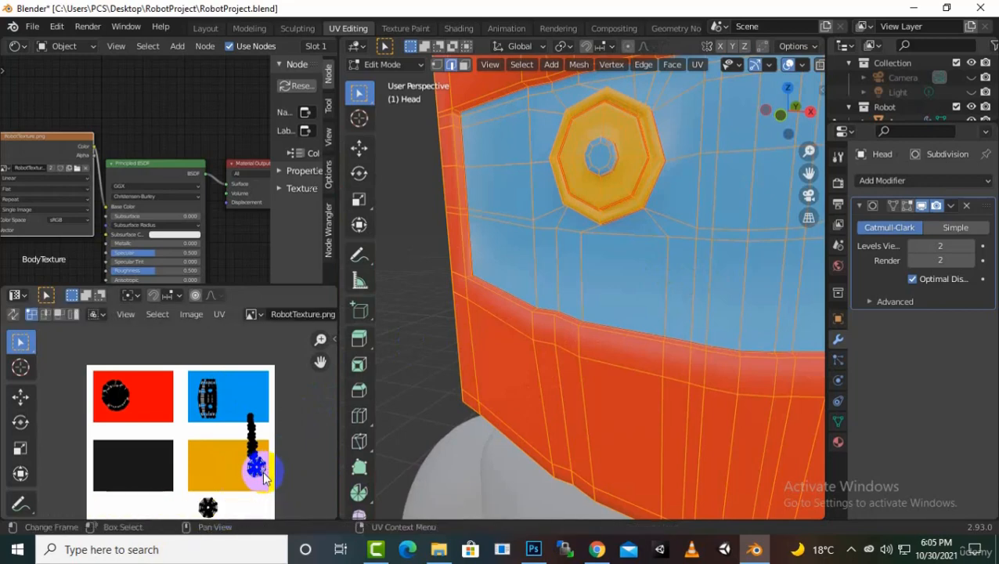
Step: Move the other eye's outer rim UV island onto the white area, beside the first rim island
key("l")
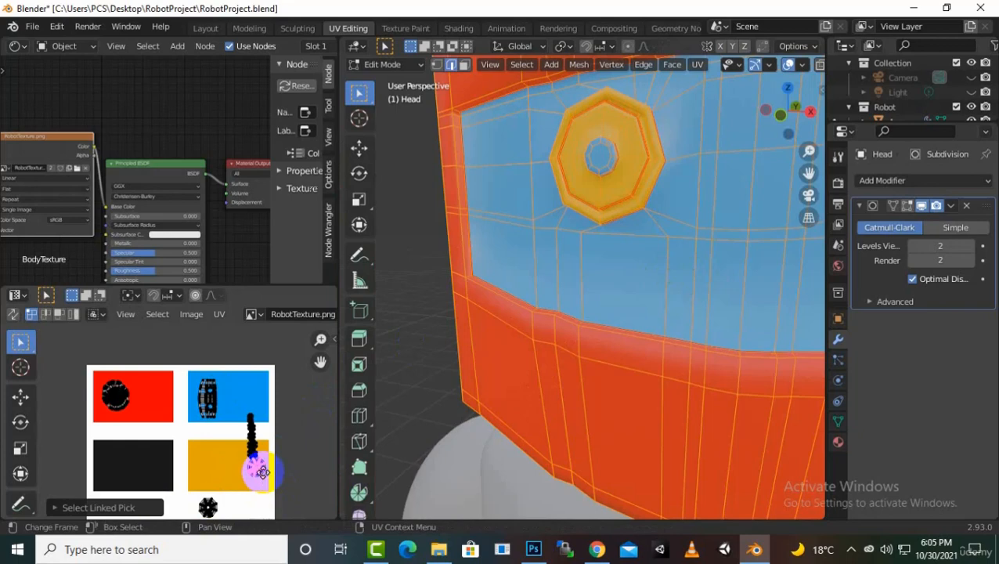
key("g")
left_click(237, 506)
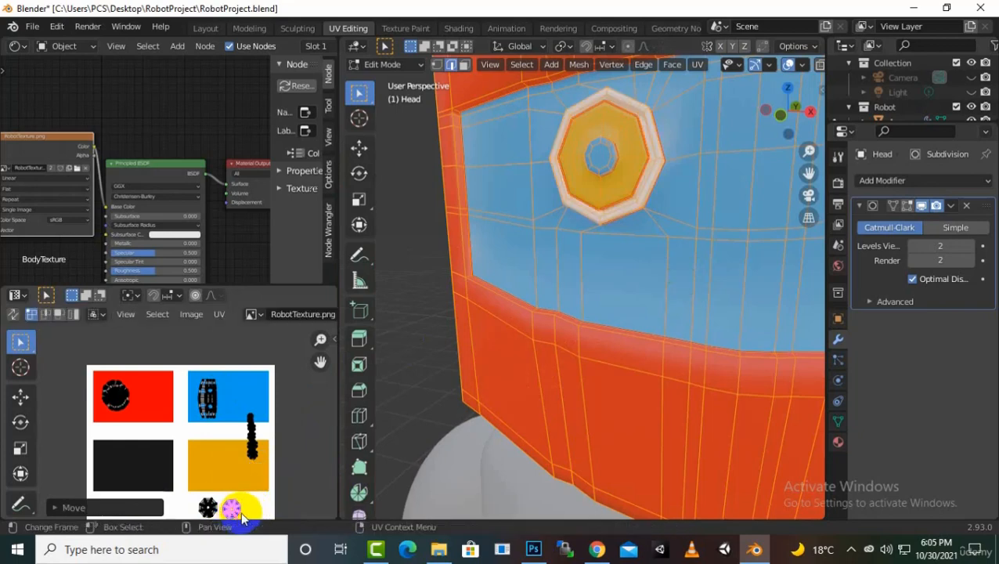
scroll(672, 255, "down", 5)
middle_click_drag(672, 255, 742, 272)
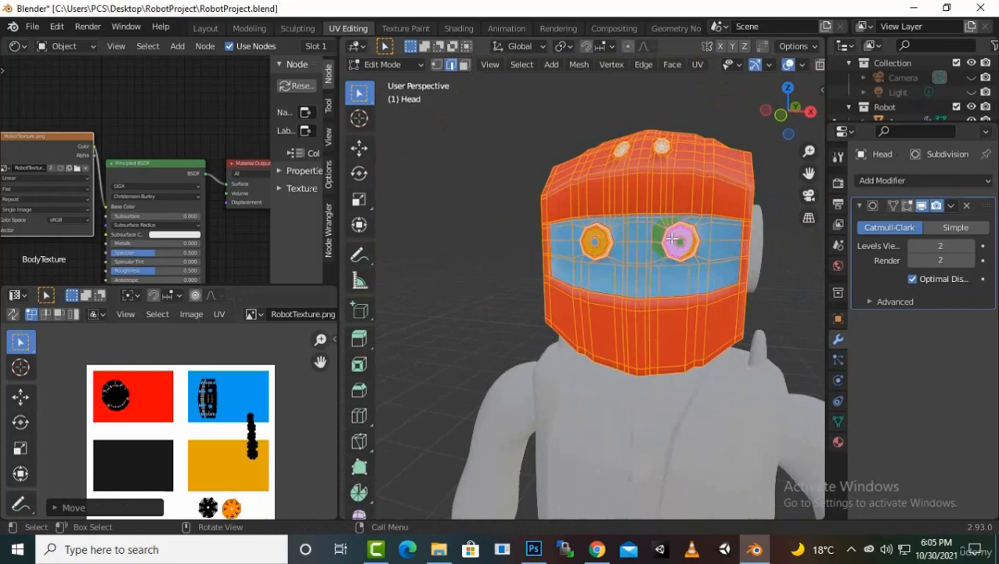
Step: Select the linked UV island of one eye's inner ring and move it onto the black swatch
scroll(697, 247, "up", 6)
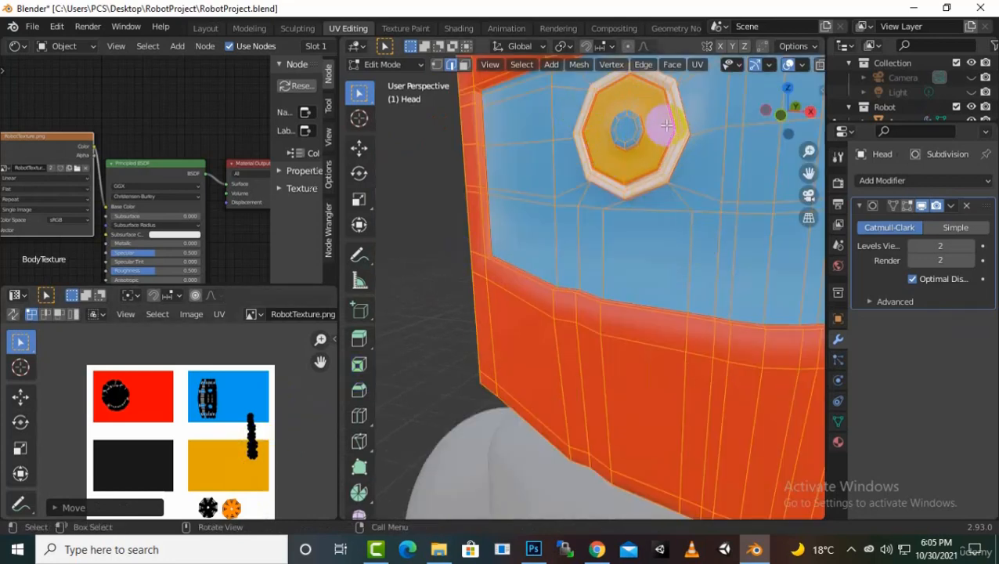
left_click(265, 481)
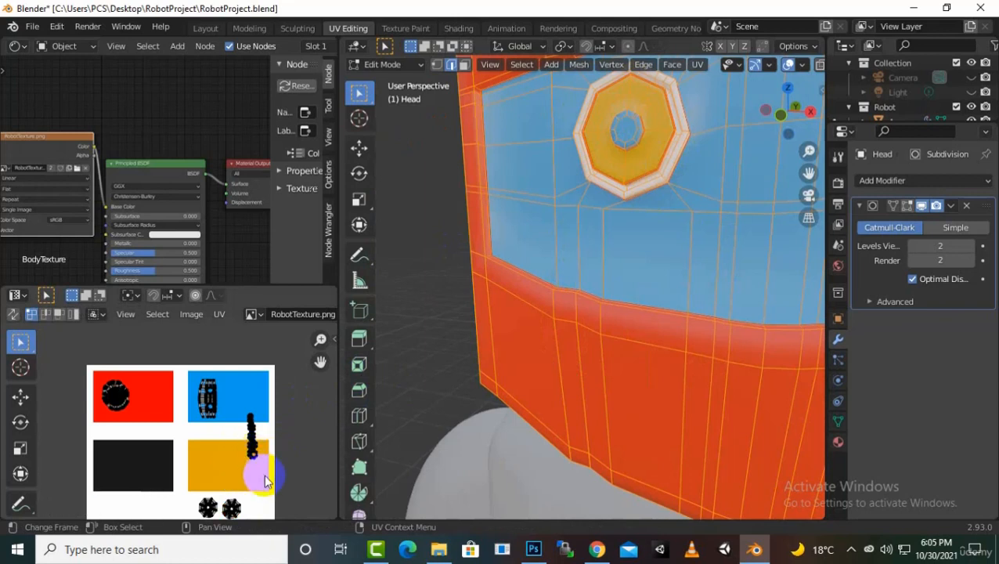
key("l")
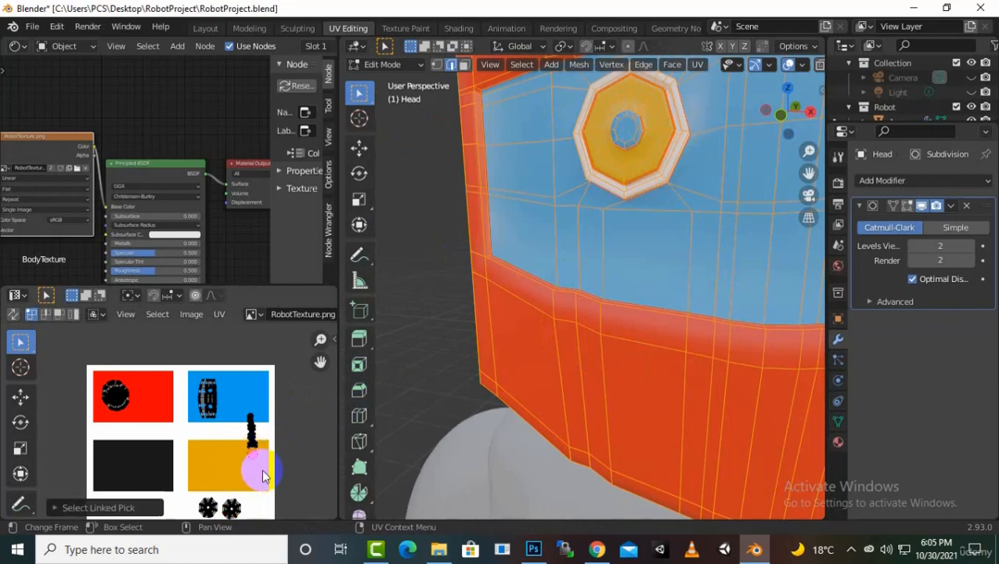
key("g")
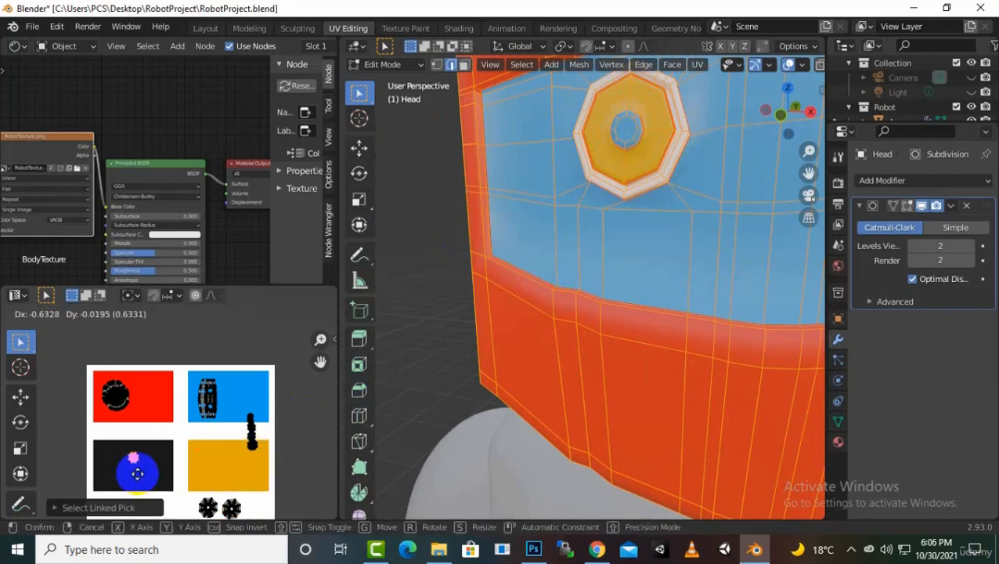
left_click(114, 477)
Step: Move the other eye's inner ring UV island onto the black swatch, apart from the first one
key("g")
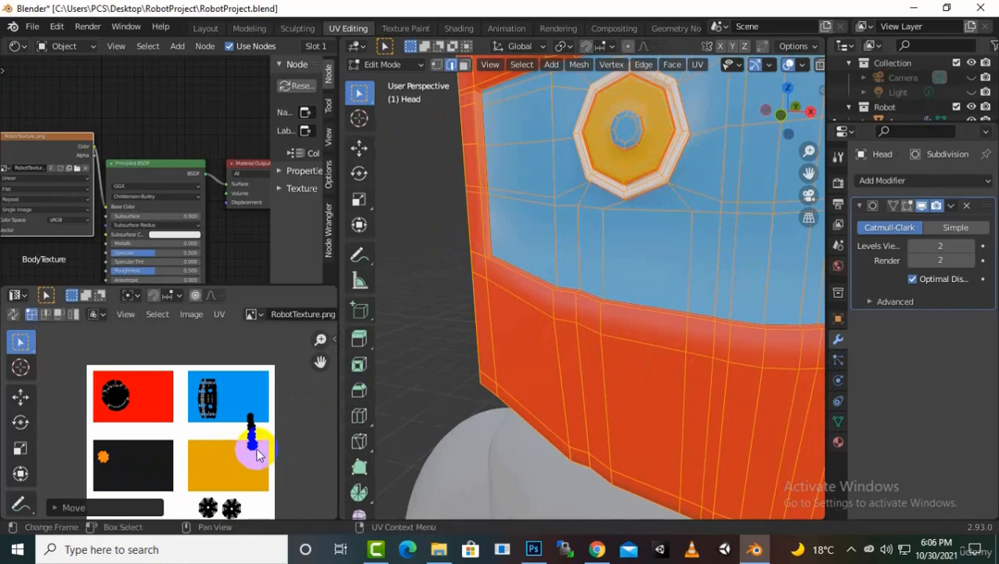
left_click(258, 455)
key("l")
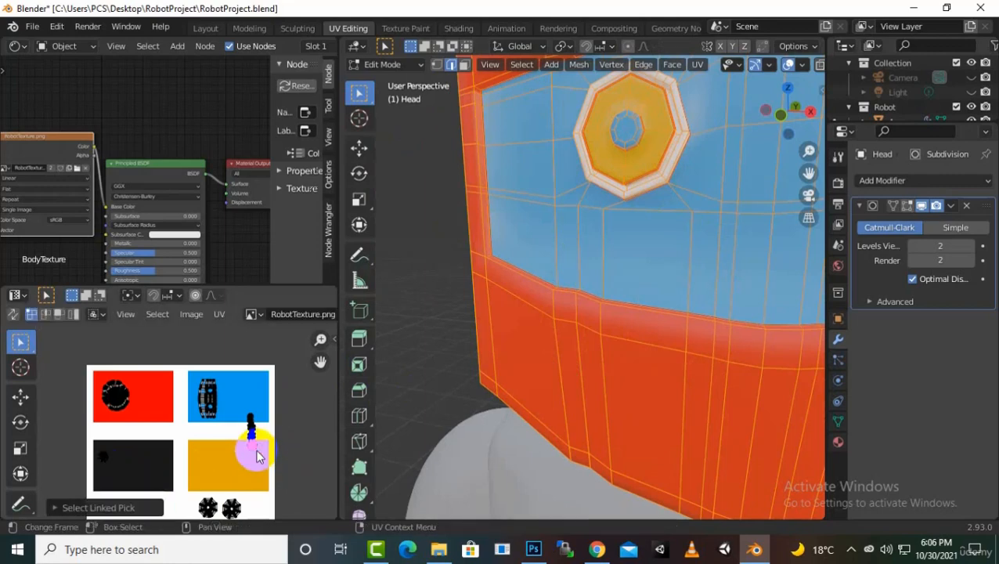
key("g")
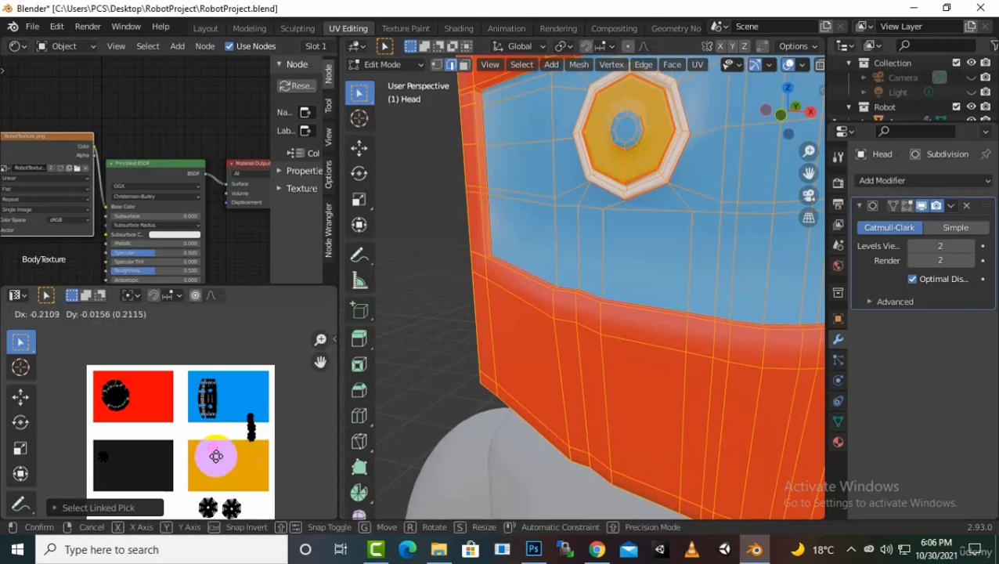
left_click(149, 462)
scroll(679, 334, "down", 8)
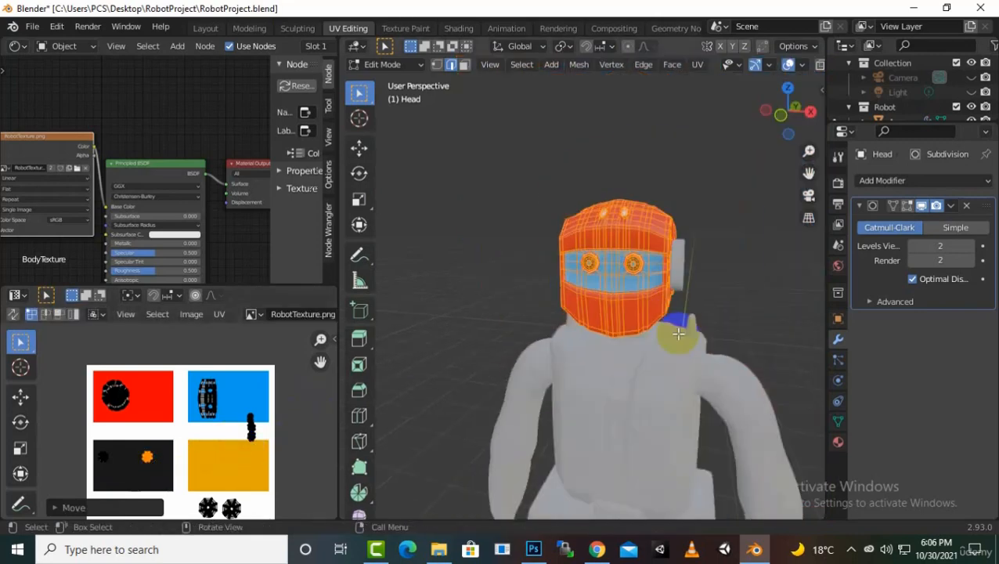
Step: Move the remaining column of UV islands for the pupils and forehead studs together onto the orange swatch
scroll(686, 341, "up", 3)
scroll(626, 235, "up", 6)
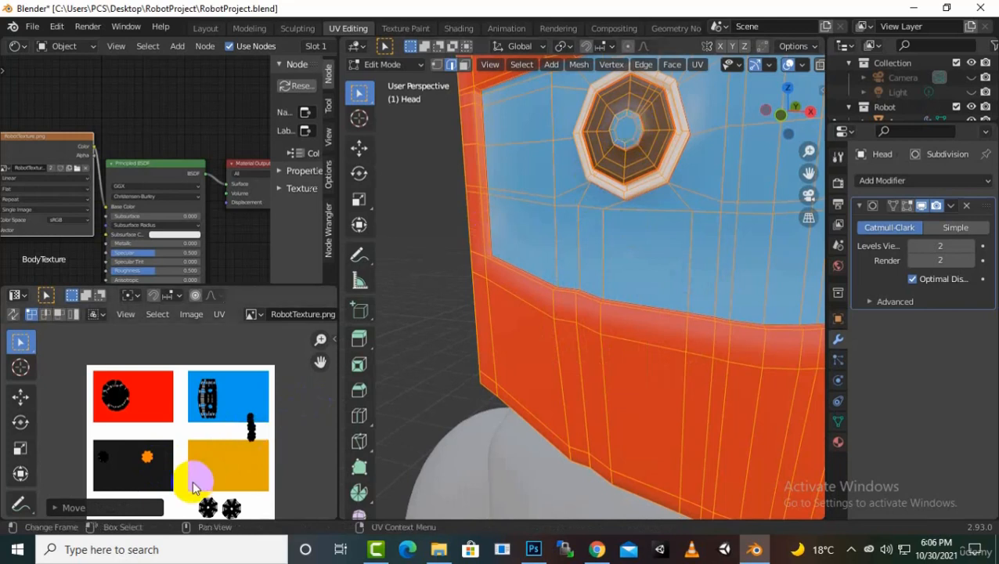
key("ctrl+z")
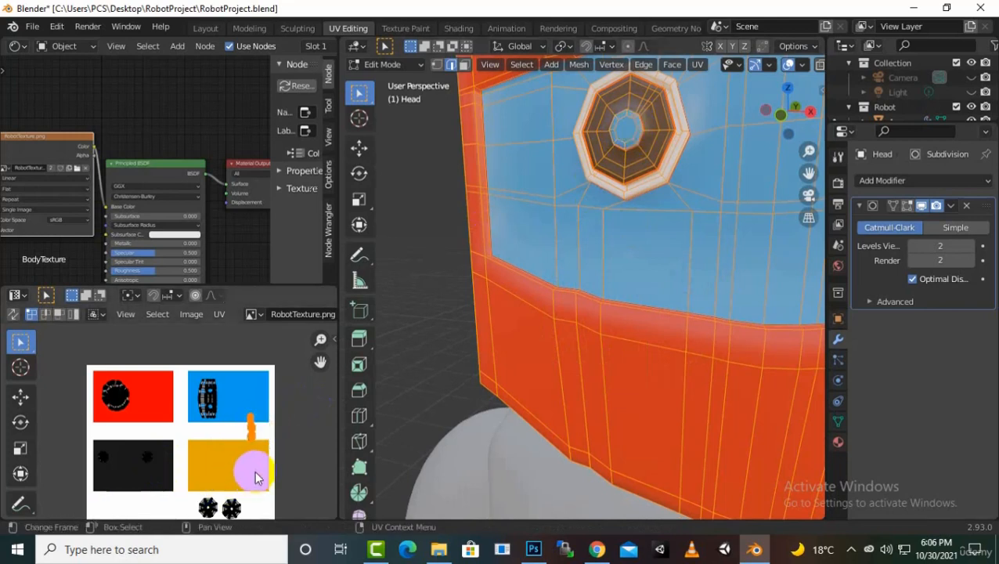
key("g")
left_click(212, 503)
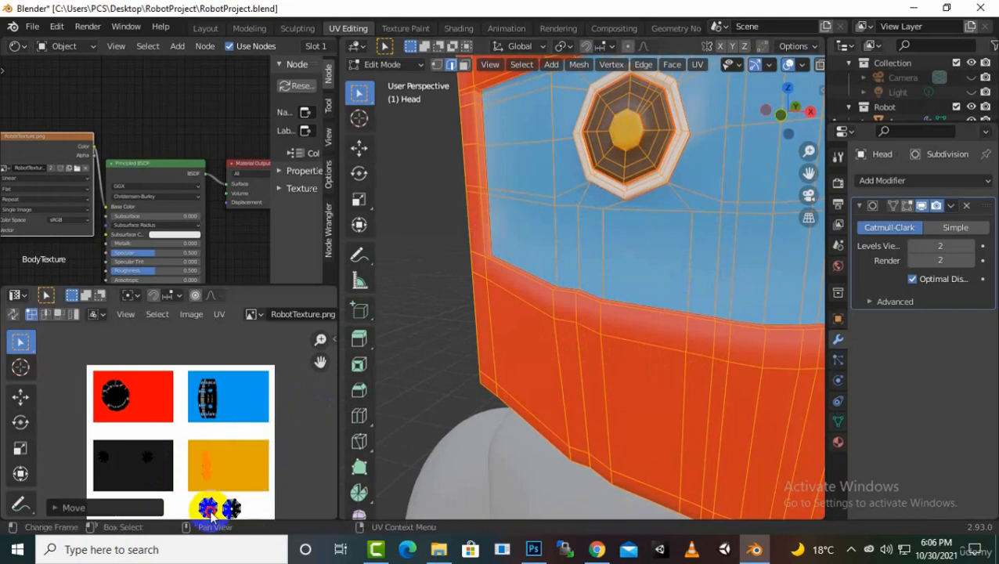
scroll(689, 266, "down", 6)
scroll(687, 271, "up", 3)
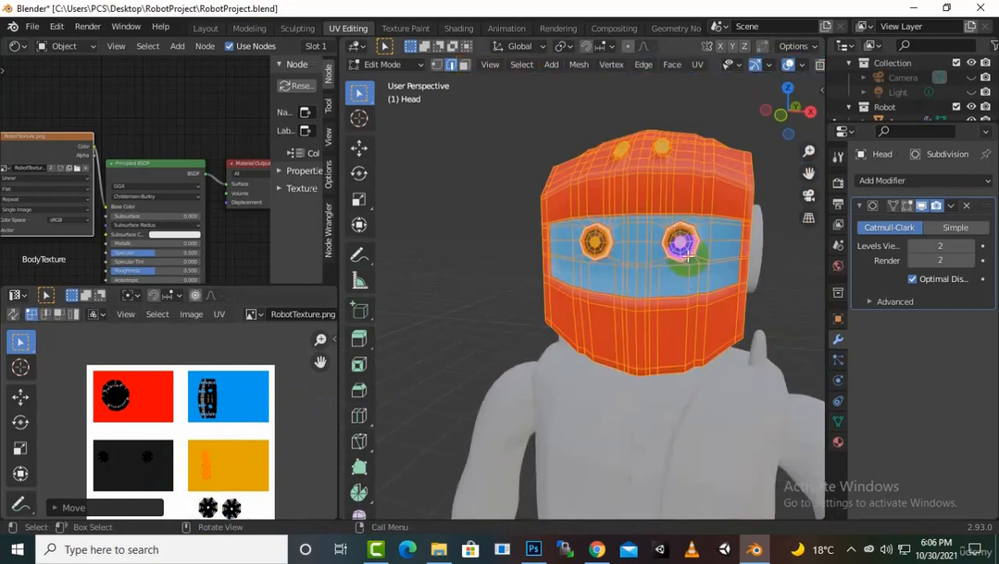
Step: Select the topmost small pupil UV island and nudge it upward within the orange swatch, apart from the one below
middle_click_drag(636, 187, 631, 229)
scroll(633, 203, "up", 3)
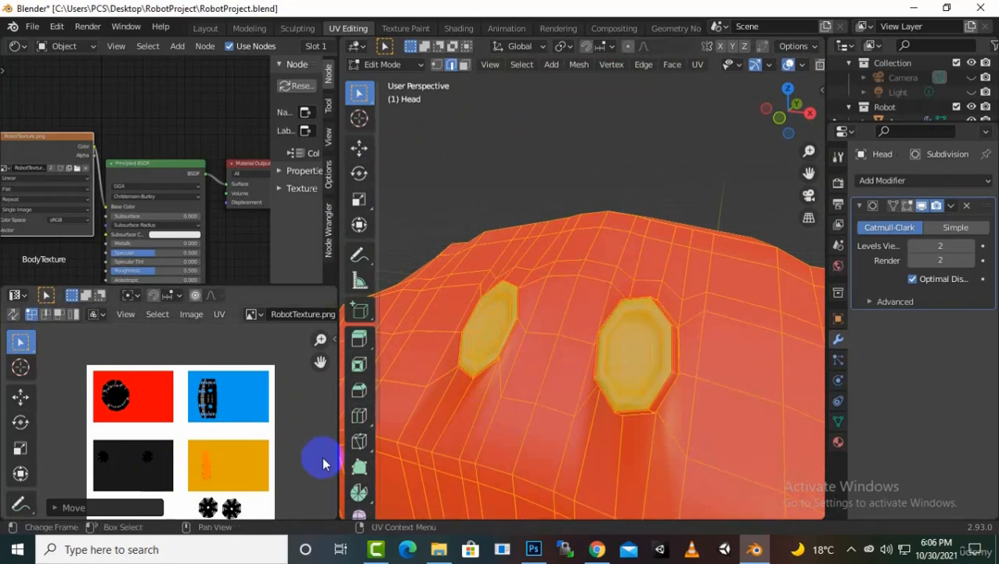
middle_click_drag(641, 364, 711, 185)
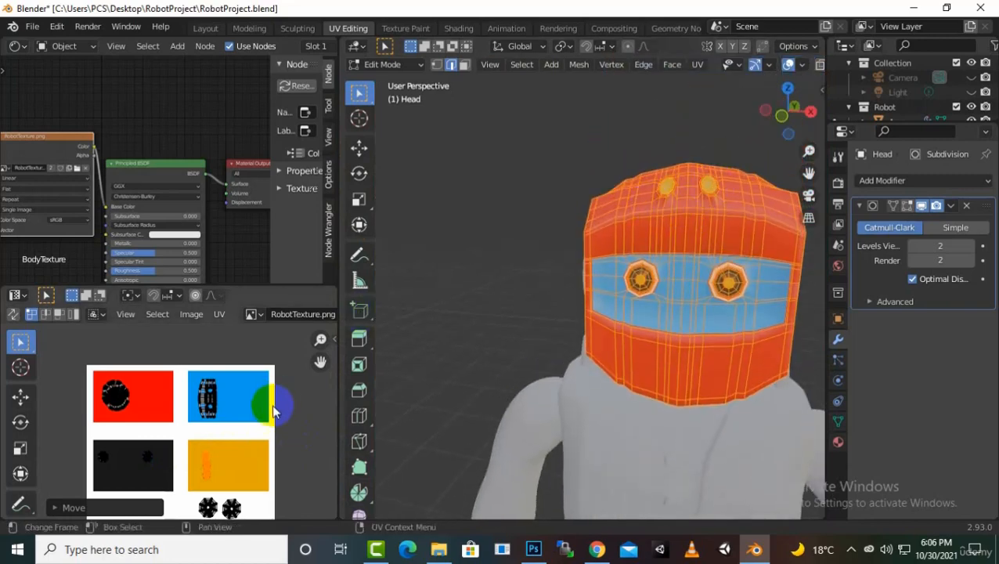
middle_click_drag(319, 357, 334, 323)
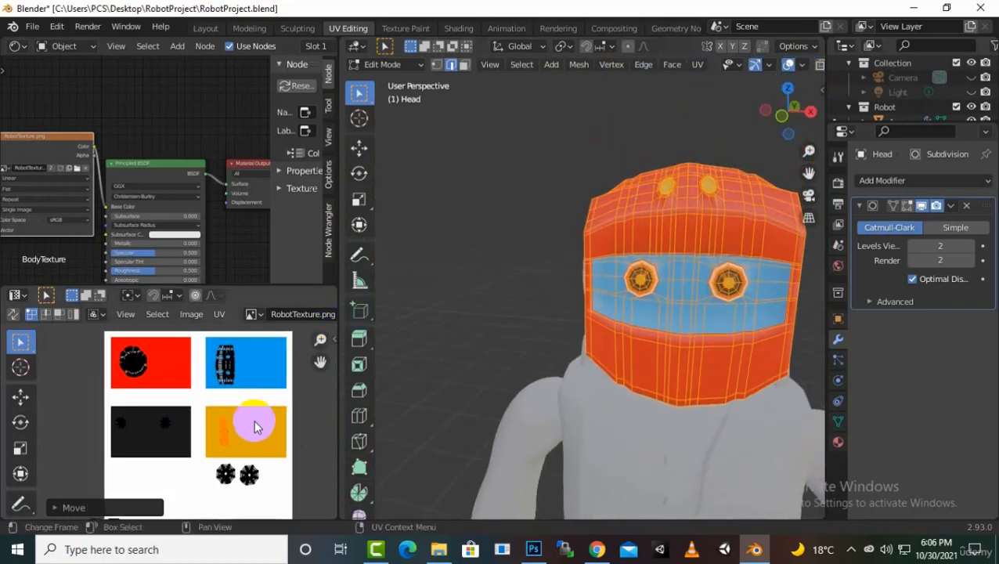
scroll(256, 419, "up", 3)
scroll(312, 424, "up", 1)
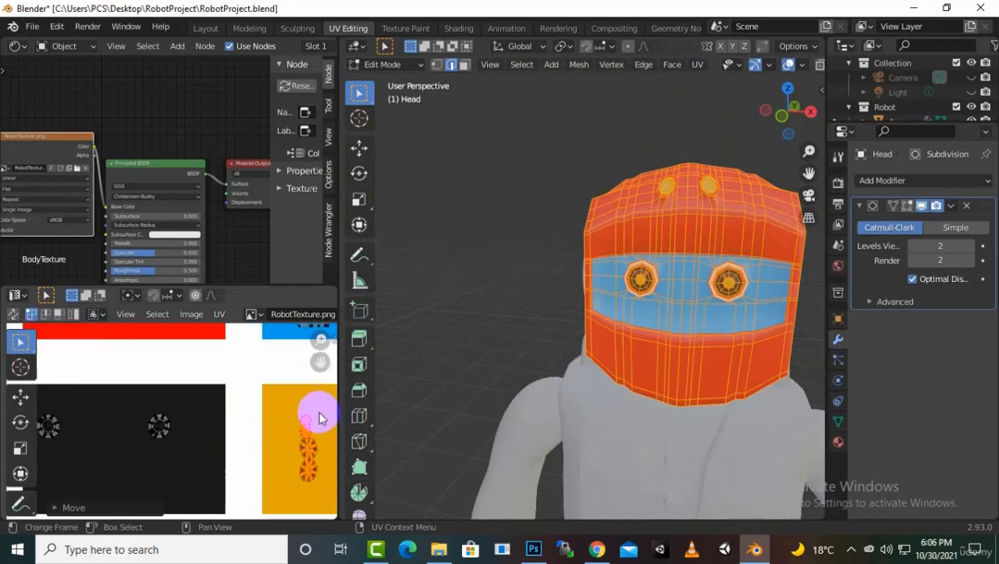
left_click(304, 419)
key("l")
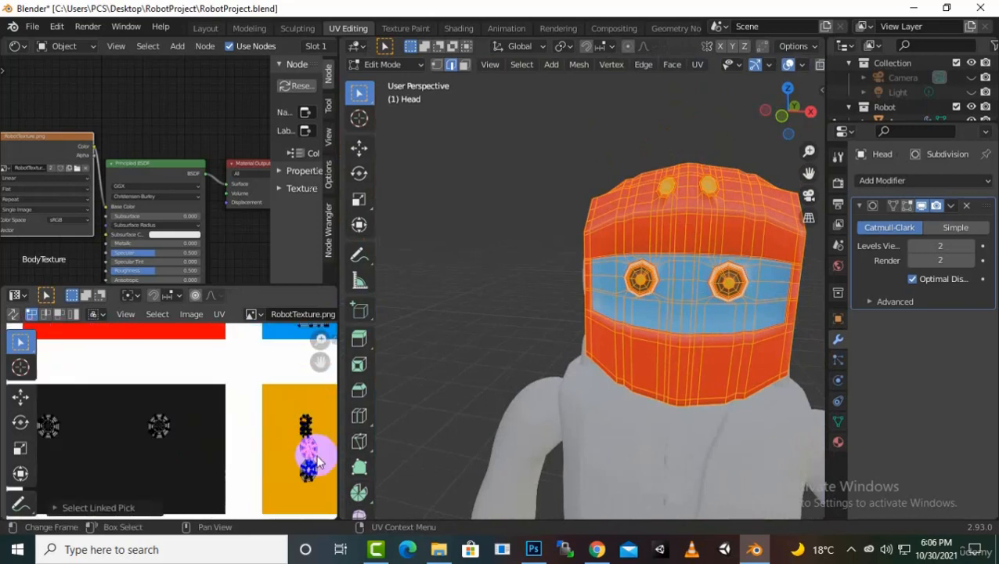
left_click(310, 427)
key("l")
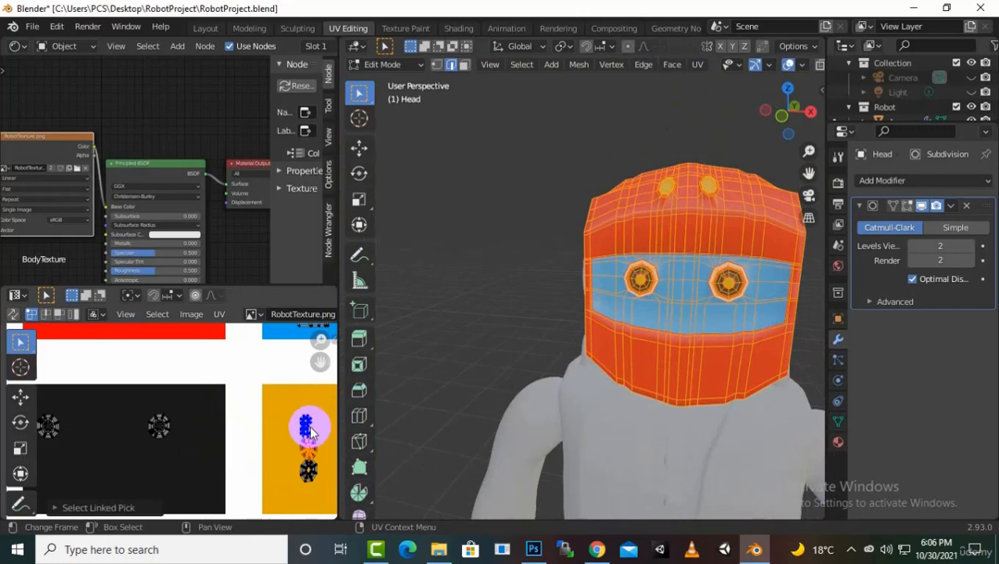
left_click(311, 431)
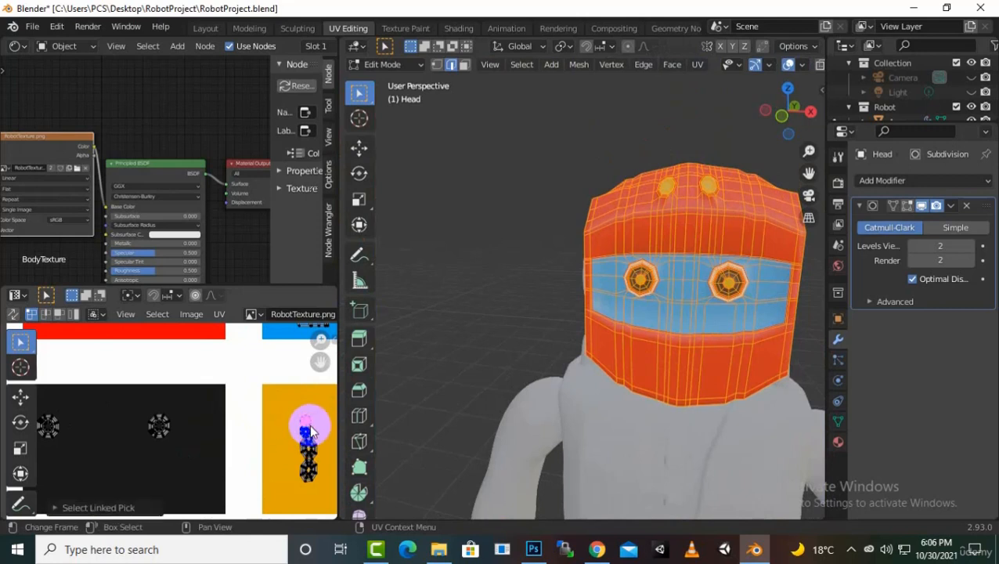
key("g")
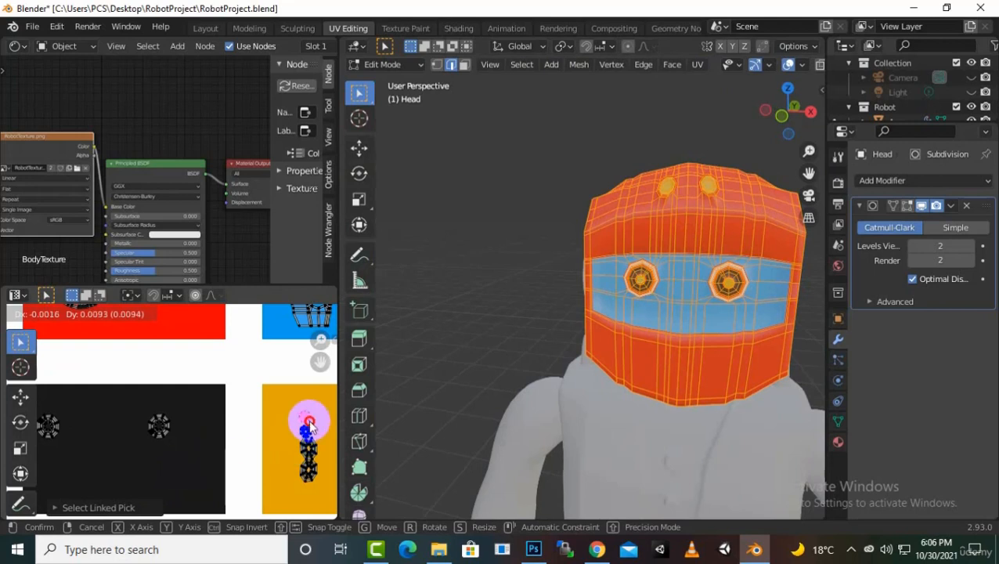
left_click(311, 468)
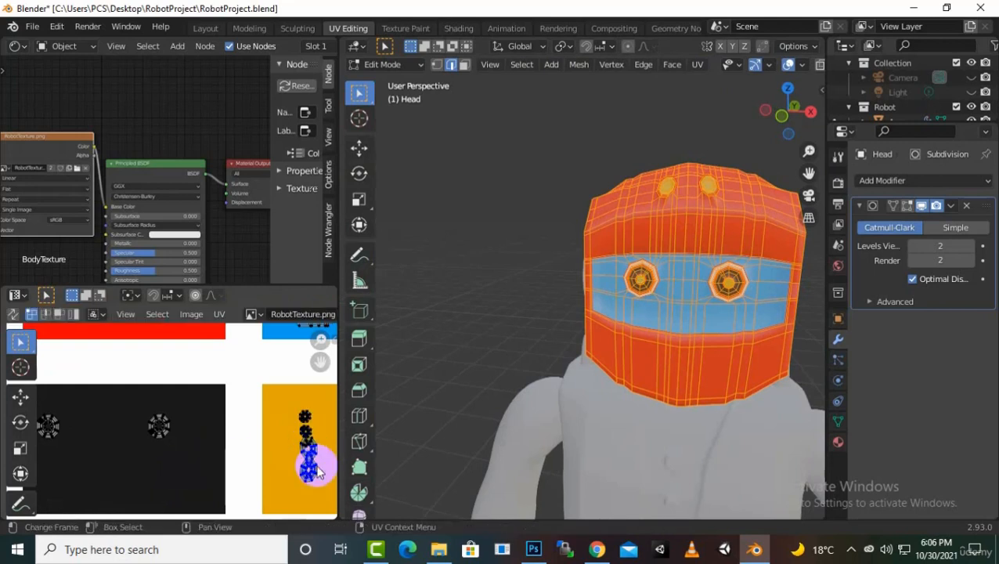
Step: Move the lowest UV island on the orange swatch, belonging to one forehead stud, onto the black swatch
key("shift+l")
left_click(313, 468)
key("l")
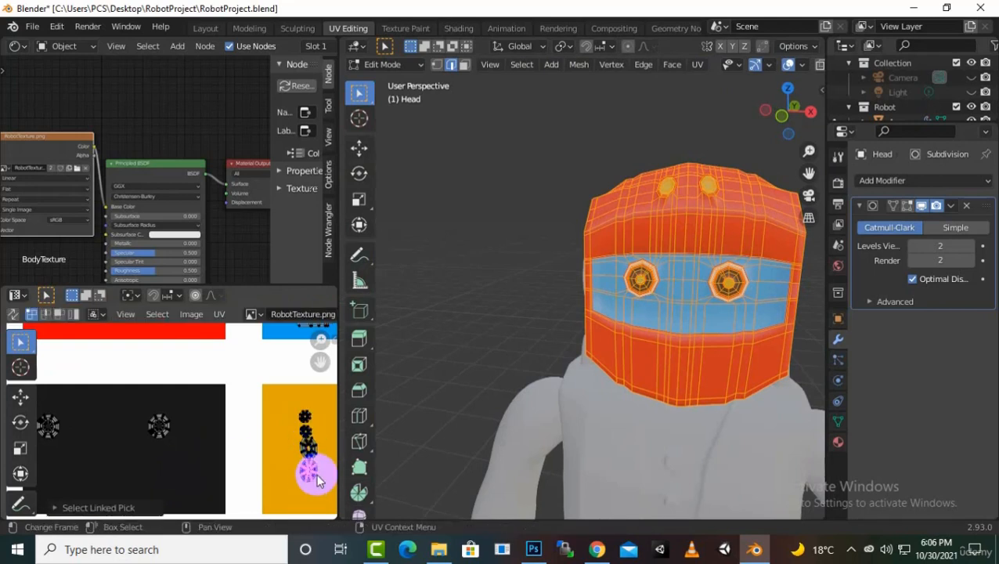
key("g")
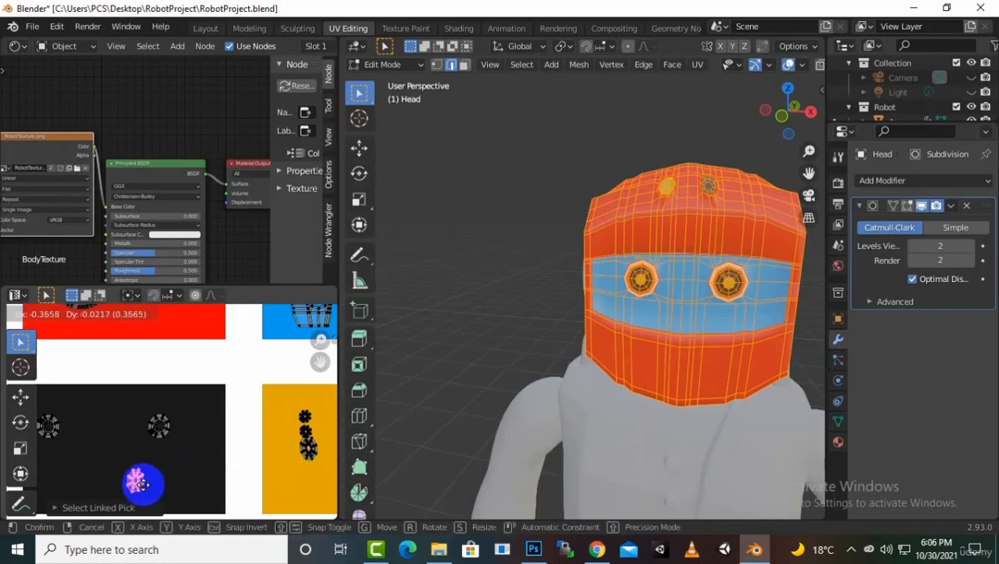
left_click(106, 486)
Step: Move the other forehead stud's UV island onto the black swatch beside the first and save the project file
left_click(306, 442)
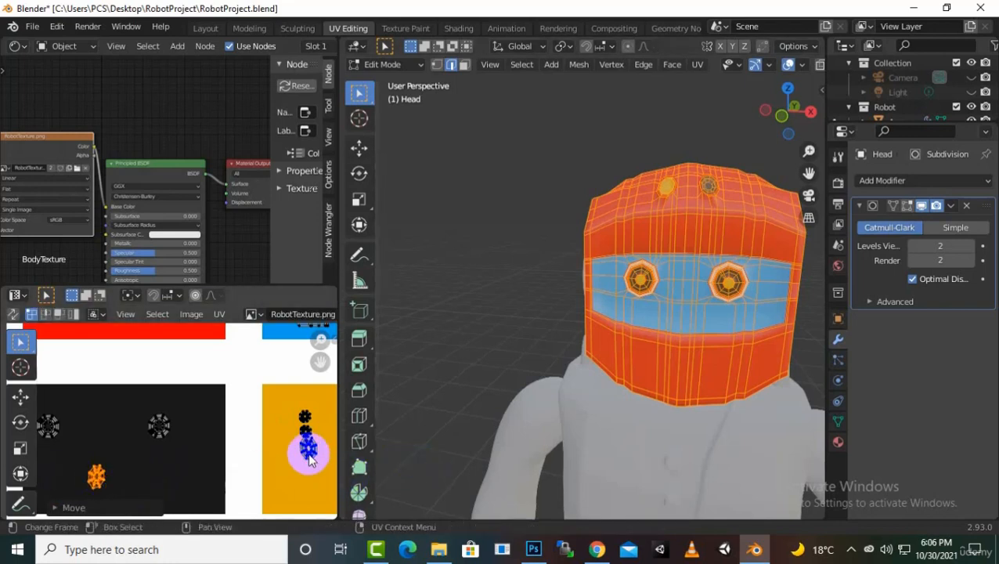
key("l")
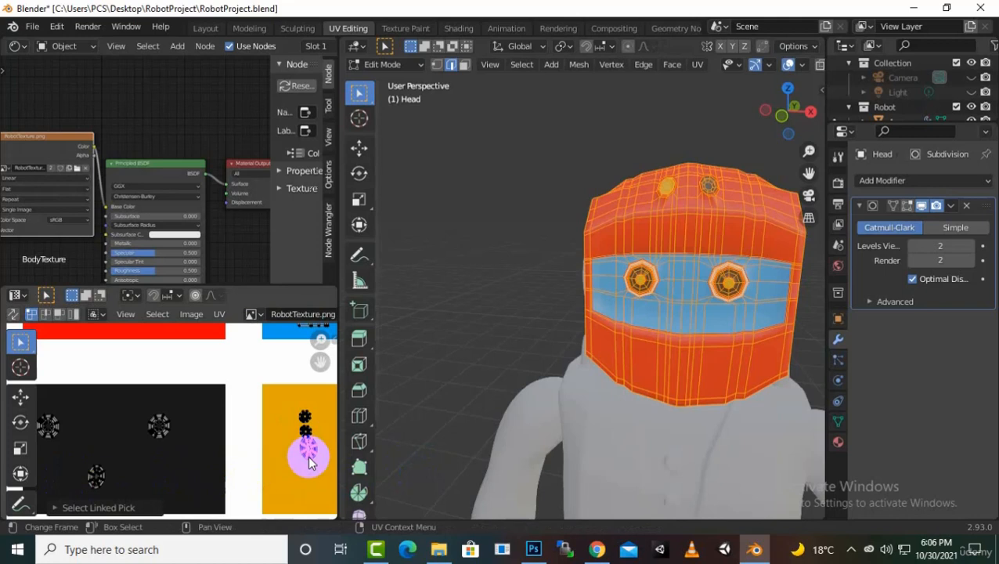
key("g")
left_click(156, 478)
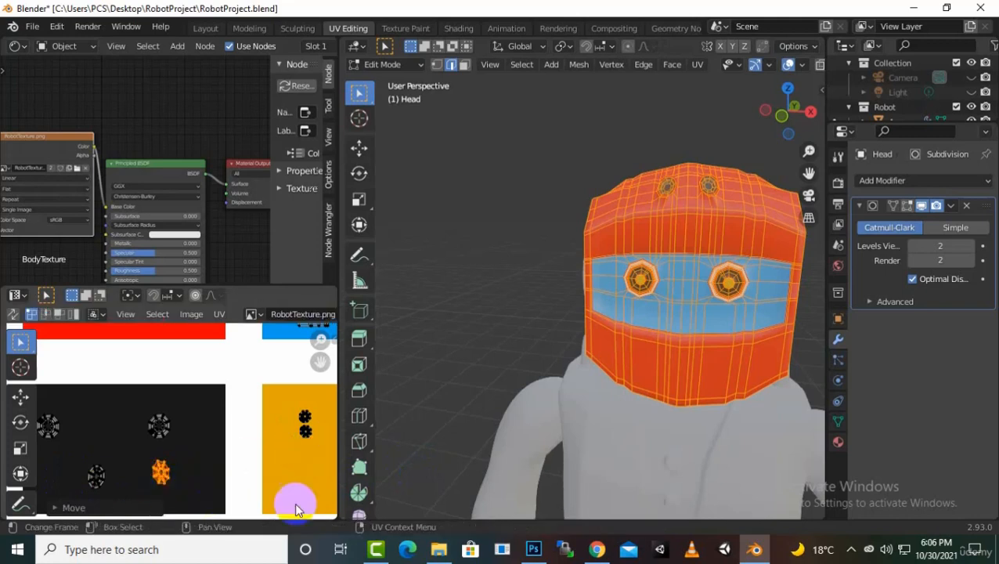
key("ctrl+s")
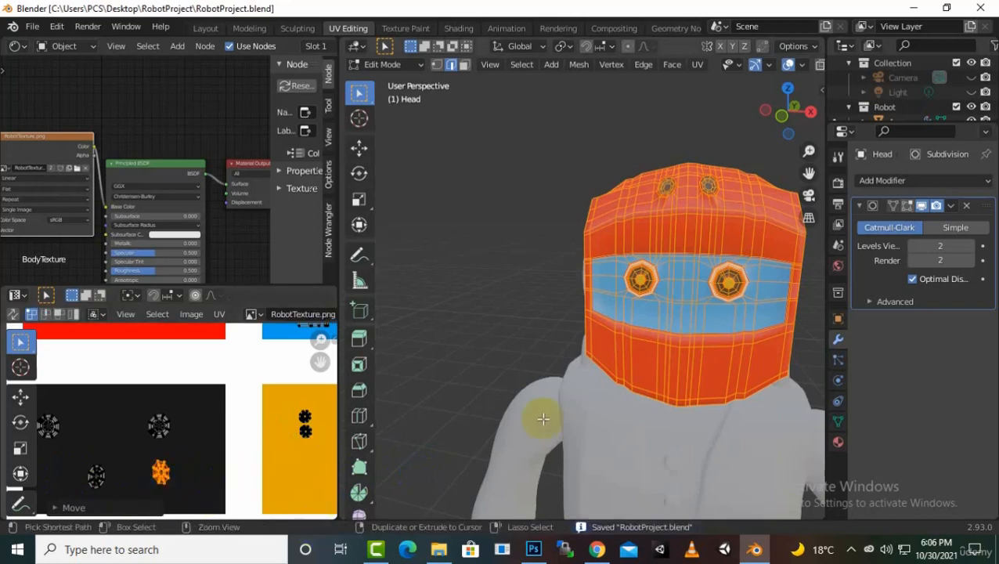
Step: Select the center faces of both forehead studs on the head in face selection mode
middle_click_drag(816, 177, 796, 184)
middle_click_drag(597, 266, 616, 279)
scroll(636, 258, "up", 4)
left_click(626, 357)
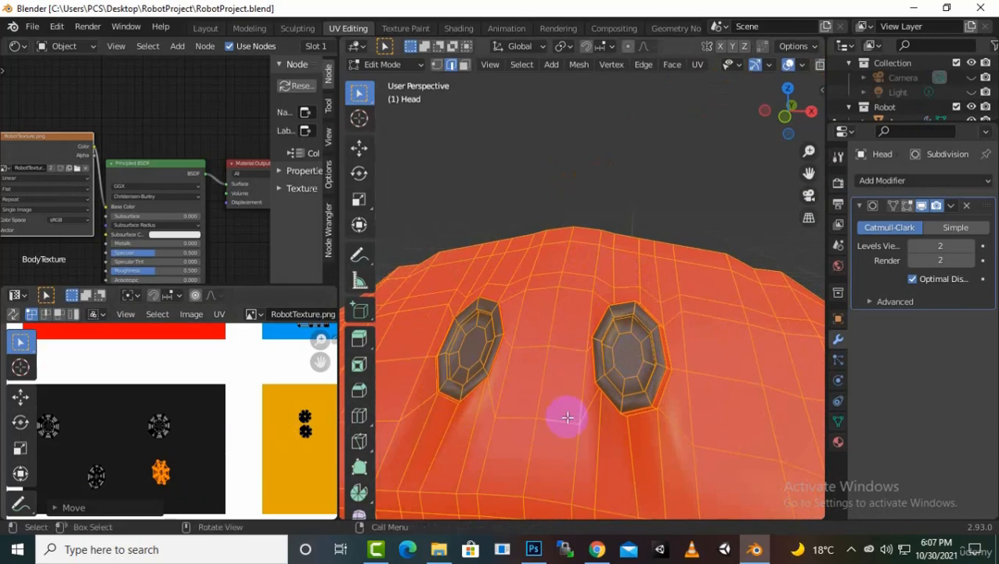
scroll(646, 331, "down", 5)
scroll(648, 333, "up", 5)
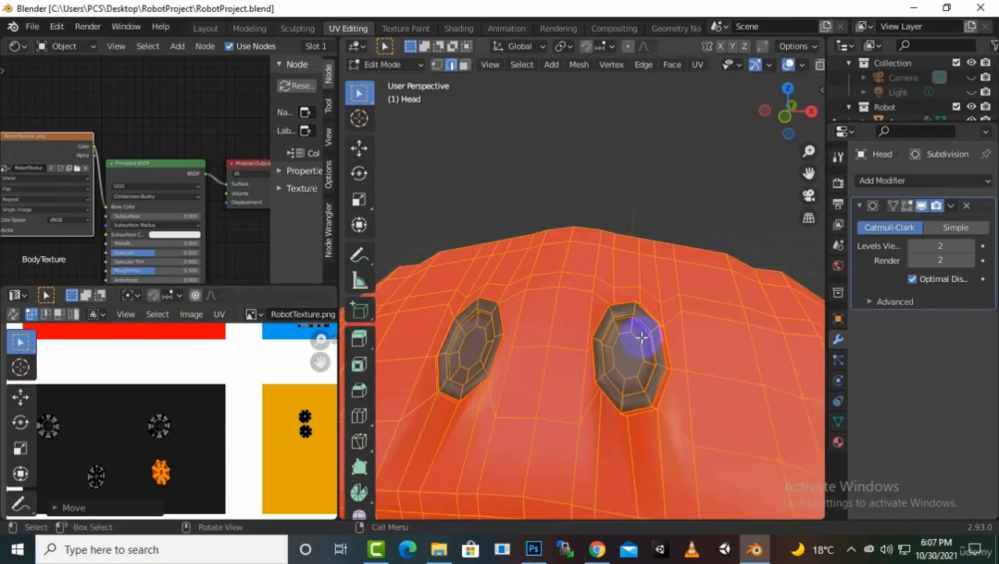
scroll(640, 337, "down", 5)
scroll(631, 342, "up", 5)
left_click(630, 345)
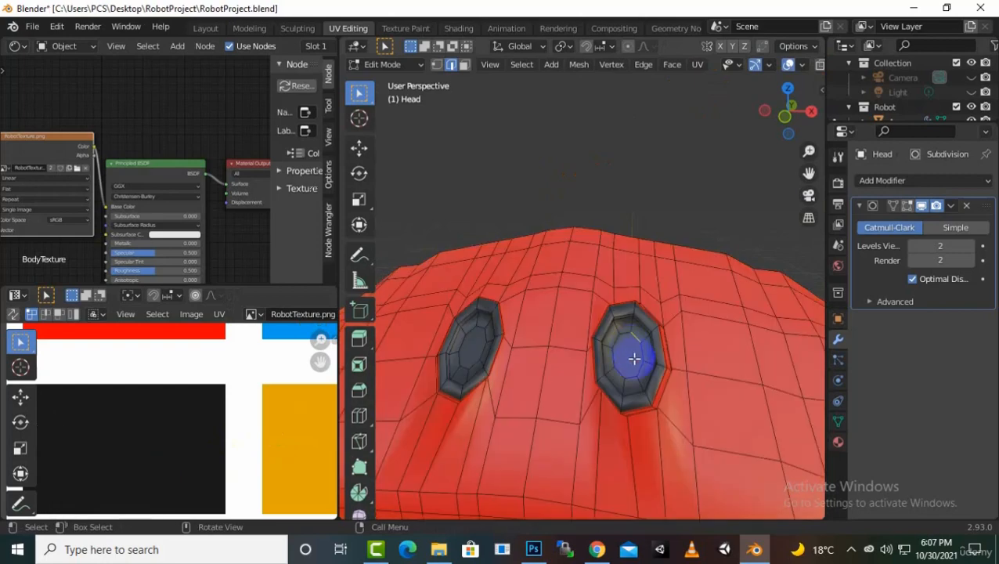
left_click(464, 65)
left_click(633, 347)
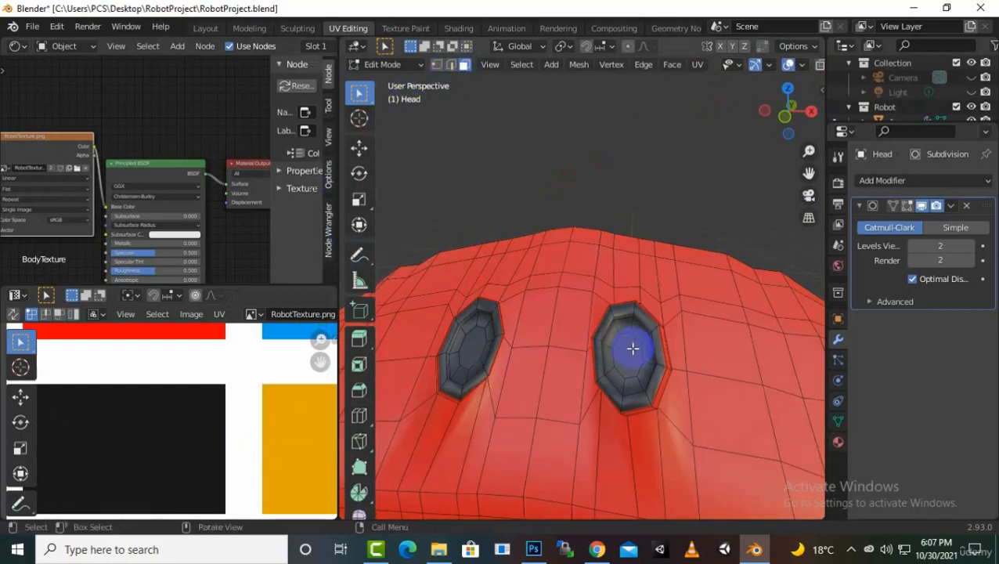
left_click(465, 351, "shift")
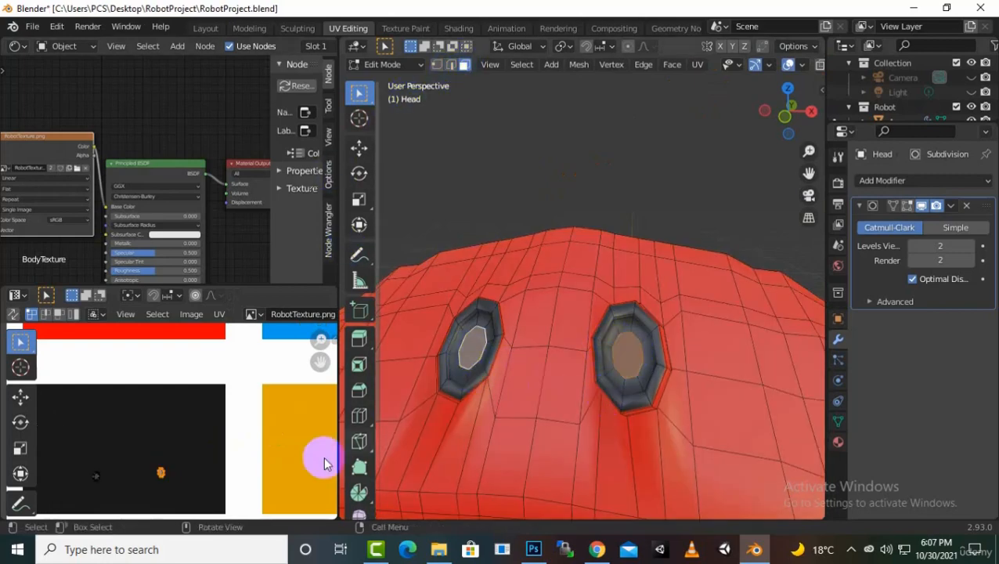
Step: Move the rightmost stud-center UV island on the black swatch onto the orange swatch and return to Object Mode
scroll(252, 439, "down", 1)
left_click_drag(123, 473, 170, 462)
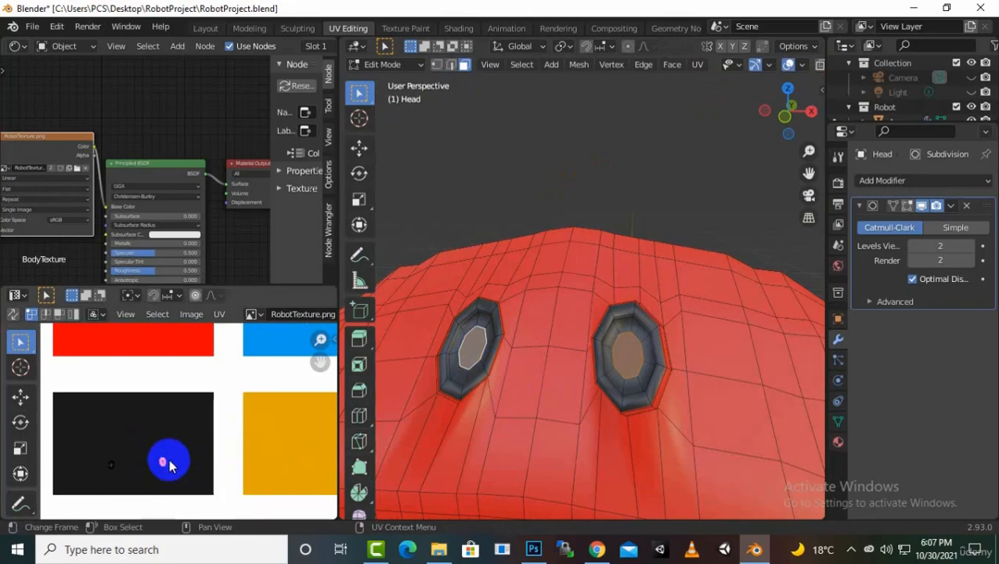
key("g")
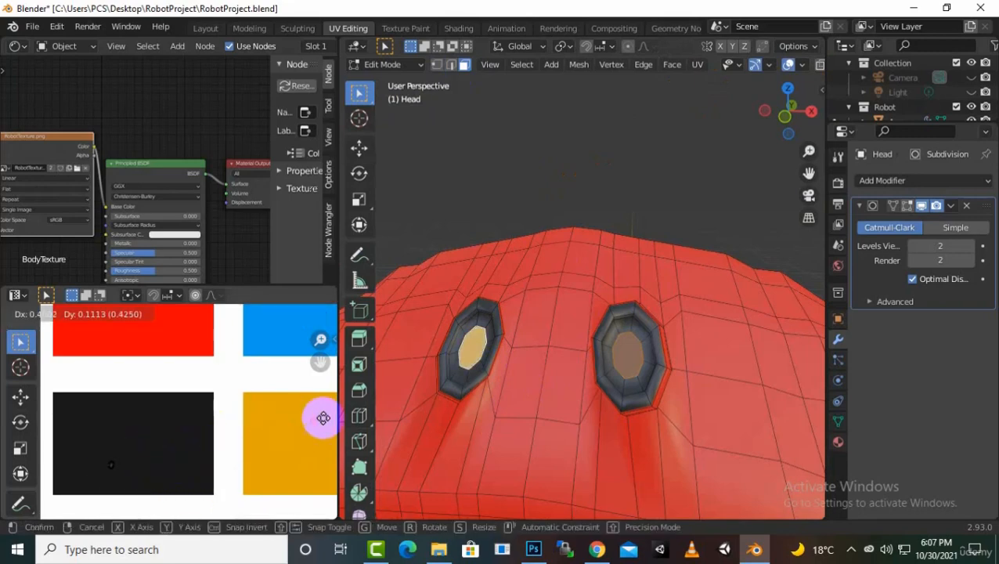
left_click(315, 425)
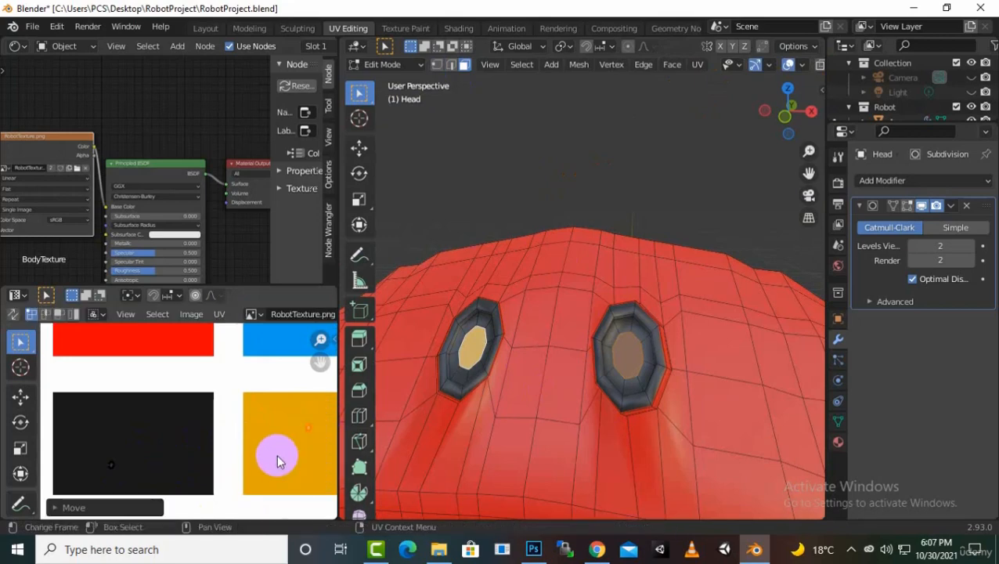
key("Tab")
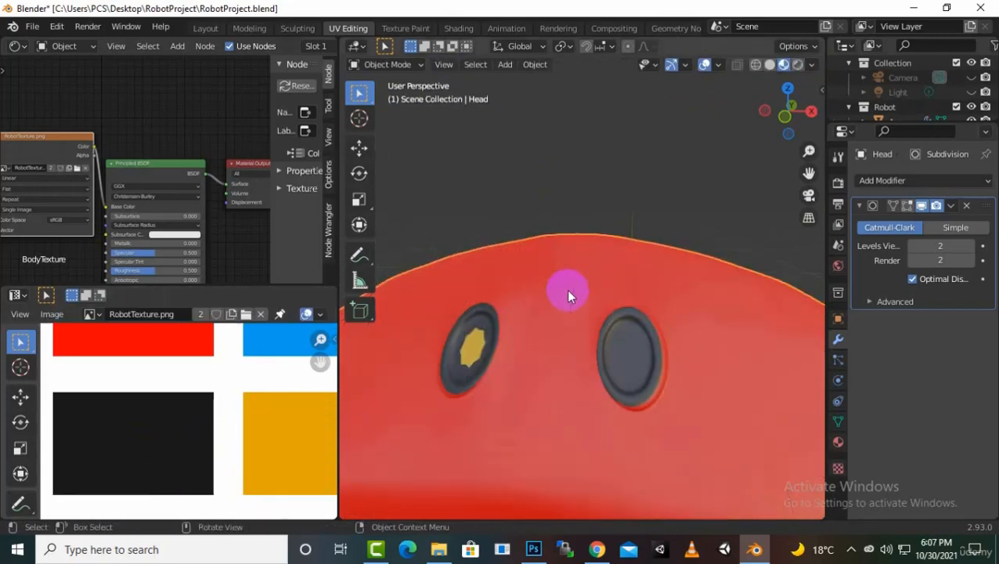
scroll(599, 286, "down", 7)
scroll(626, 349, "up", 7)
Step: Select the other forehead stud's center face and move its UV island from the black swatch onto the orange one
key("Tab")
left_click(640, 366)
left_click(640, 366)
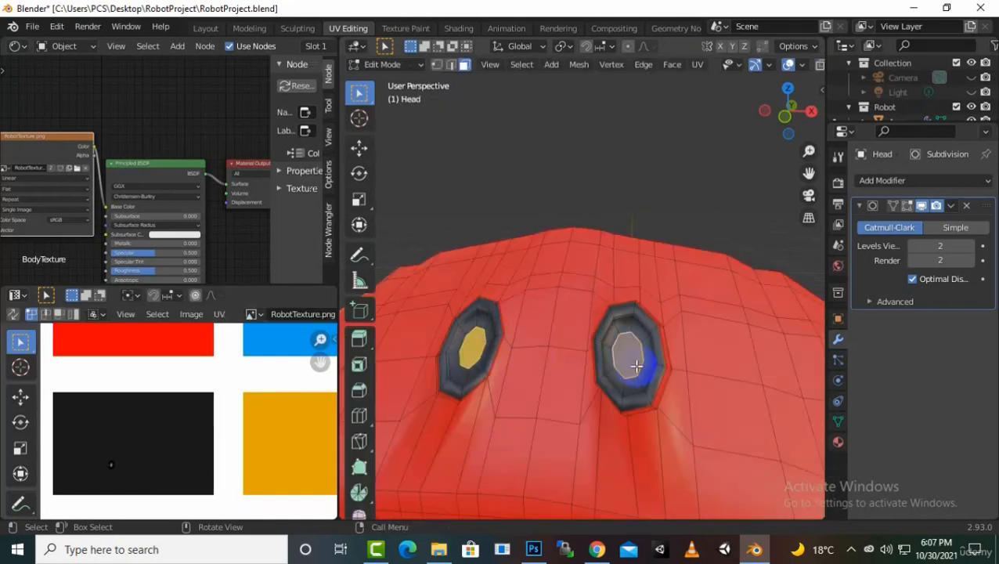
left_click_drag(144, 481, 67, 428)
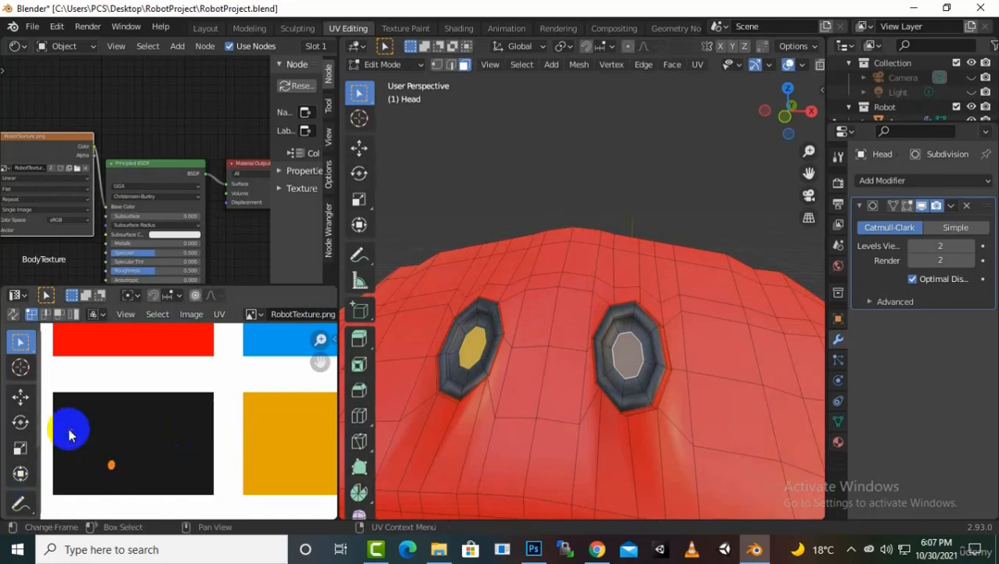
key("g")
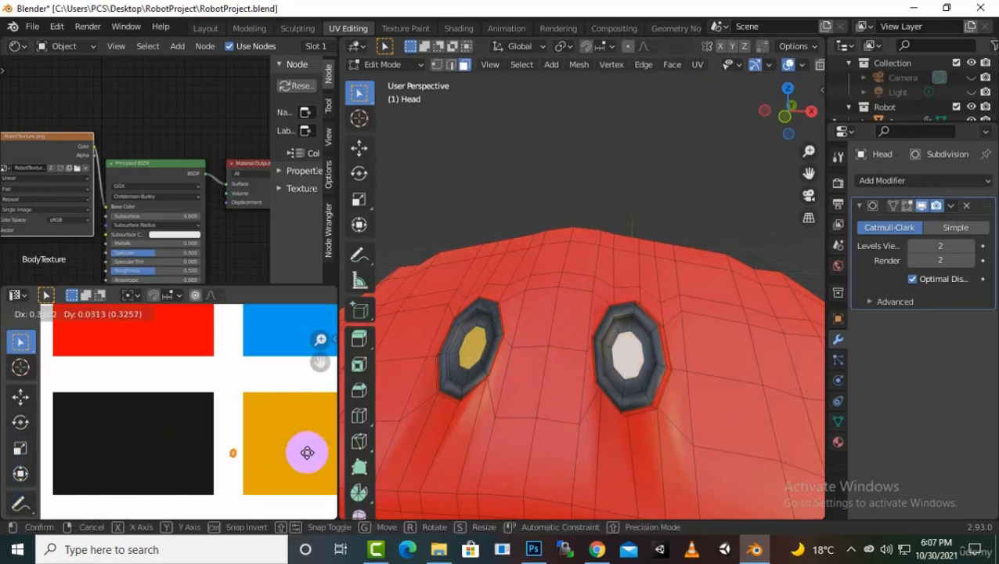
left_click(31, 451)
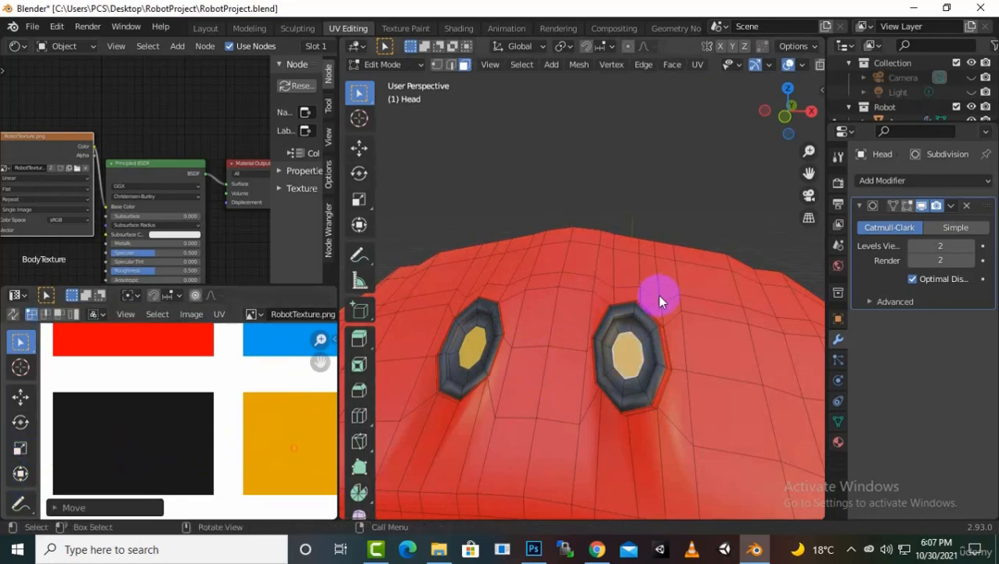
key("Tab")
Step: Examine the textured head from the front and from the side to check the studs, eyes and ears
scroll(662, 309, "down", 5)
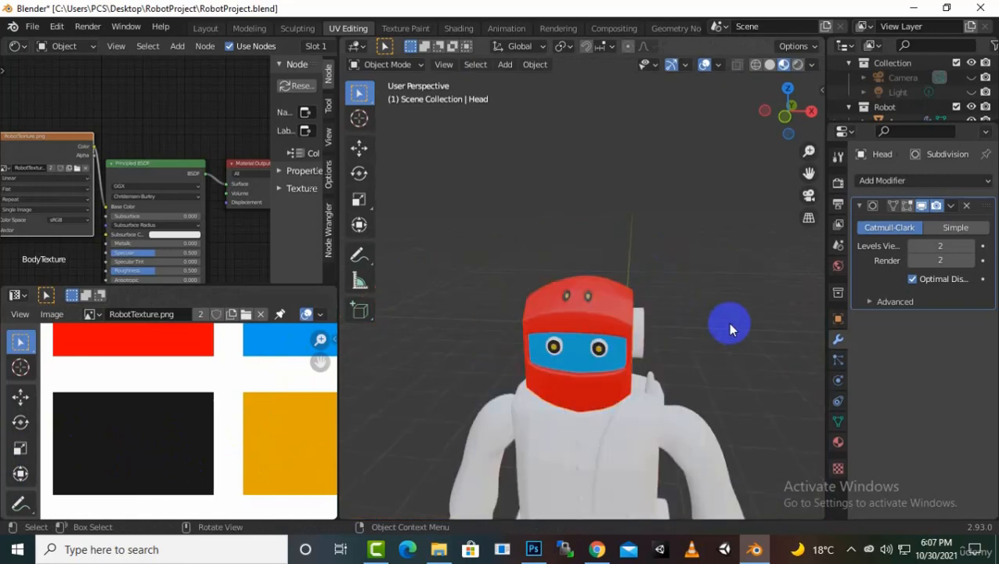
scroll(688, 362, "up", 6)
mouse_move(690, 364)
middle_mouse_down()
mouse_move(708, 363)
mouse_move(682, 362)
mouse_move(693, 366)
middle_mouse_up()
scroll(681, 374, "down", 6)
scroll(645, 393, "up", 3)
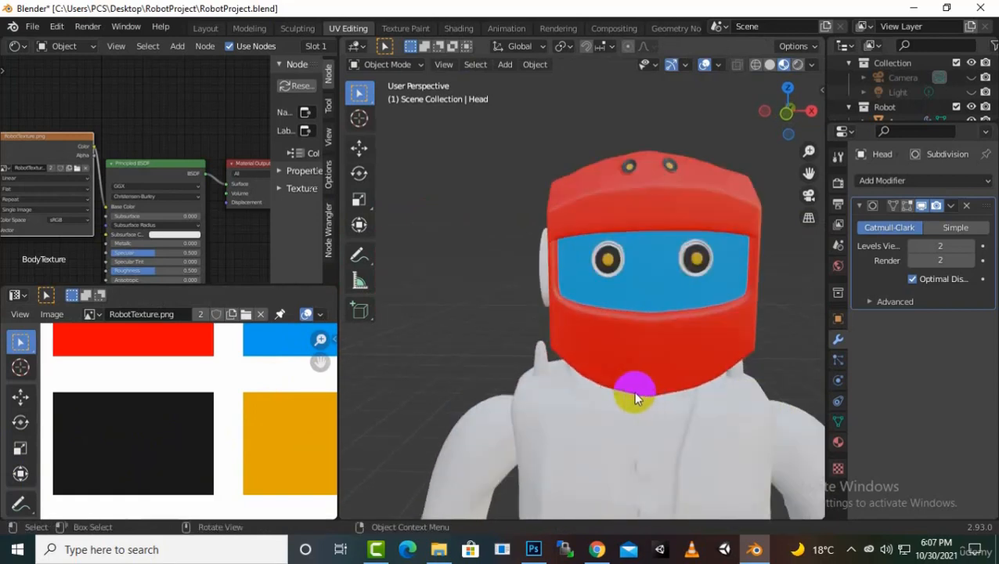
middle_click_drag(592, 390, 618, 397)
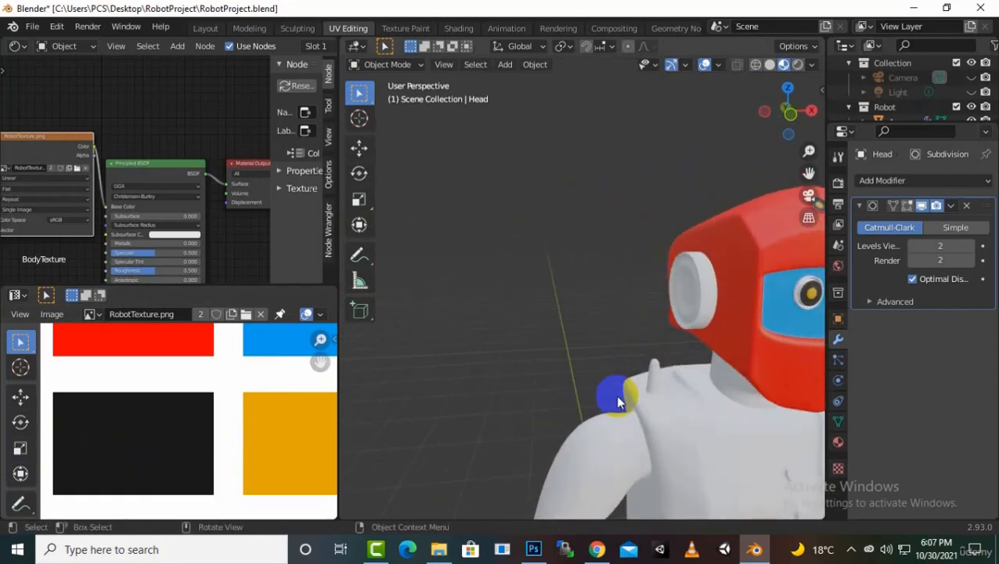
scroll(517, 23, "down", 1)
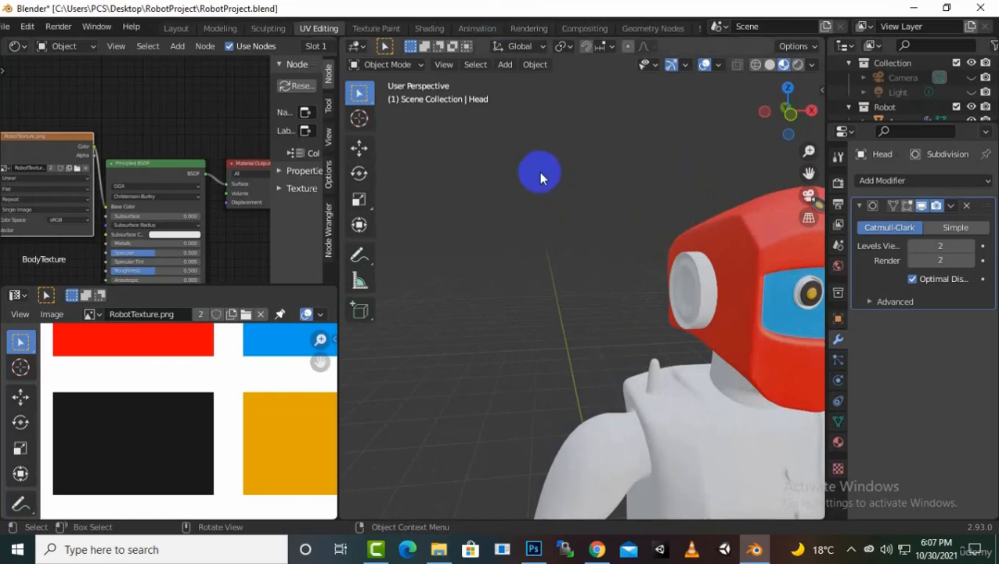
Step: Select the Ears object and assign the existing BodyTexture material to it
middle_click_drag(633, 305, 660, 288)
left_click(684, 299)
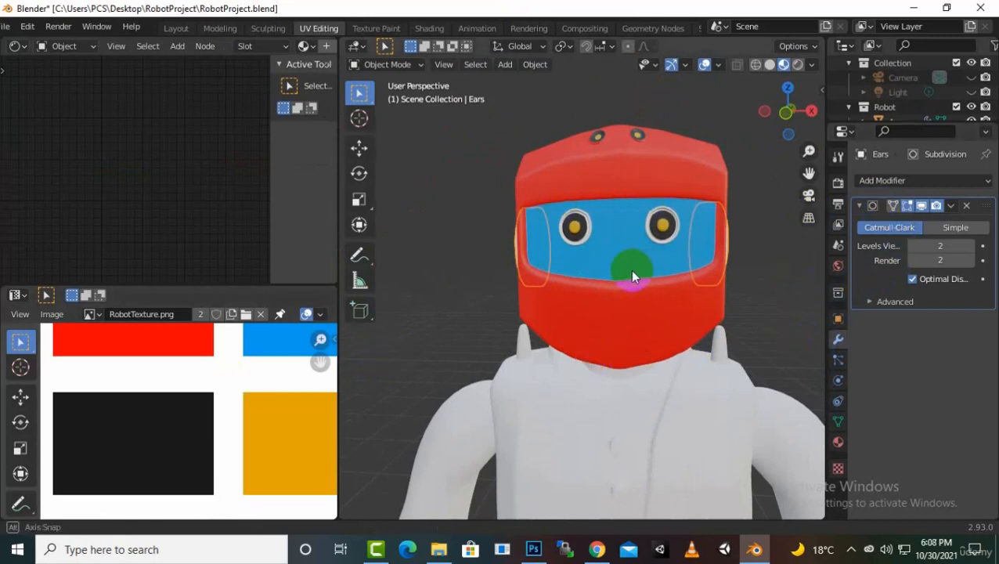
middle_click_drag(634, 272, 599, 279)
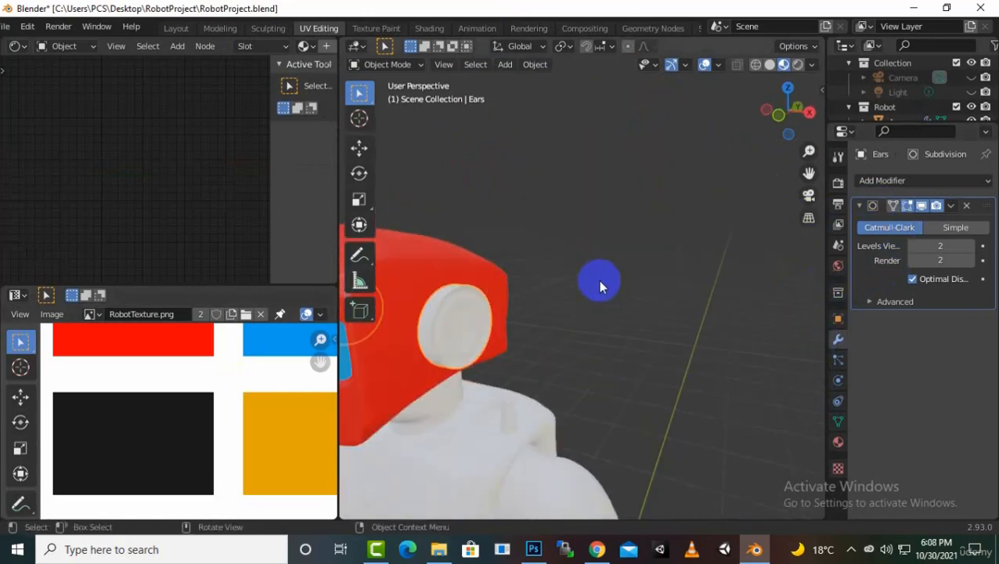
left_click(839, 443)
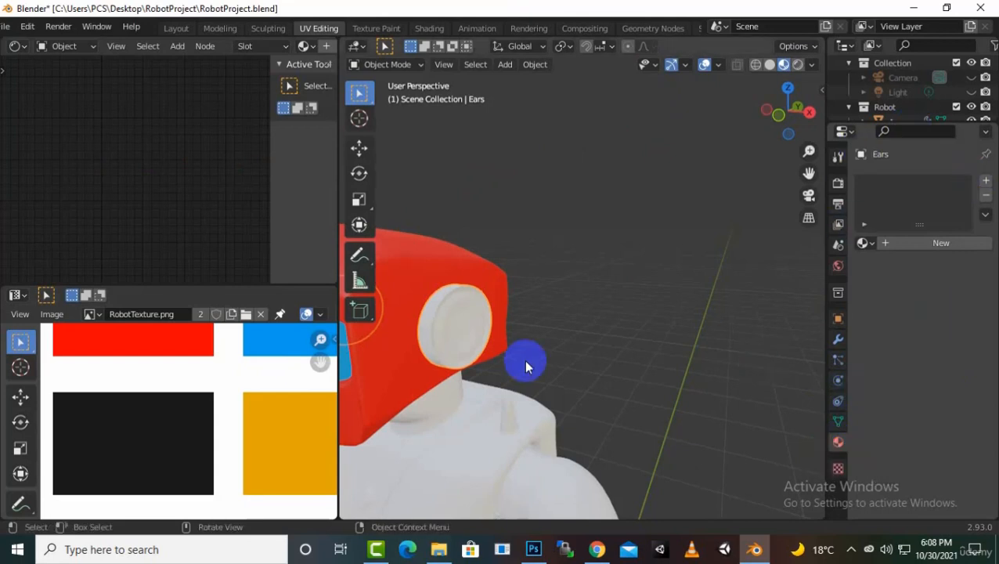
left_click(866, 244)
left_click(769, 266)
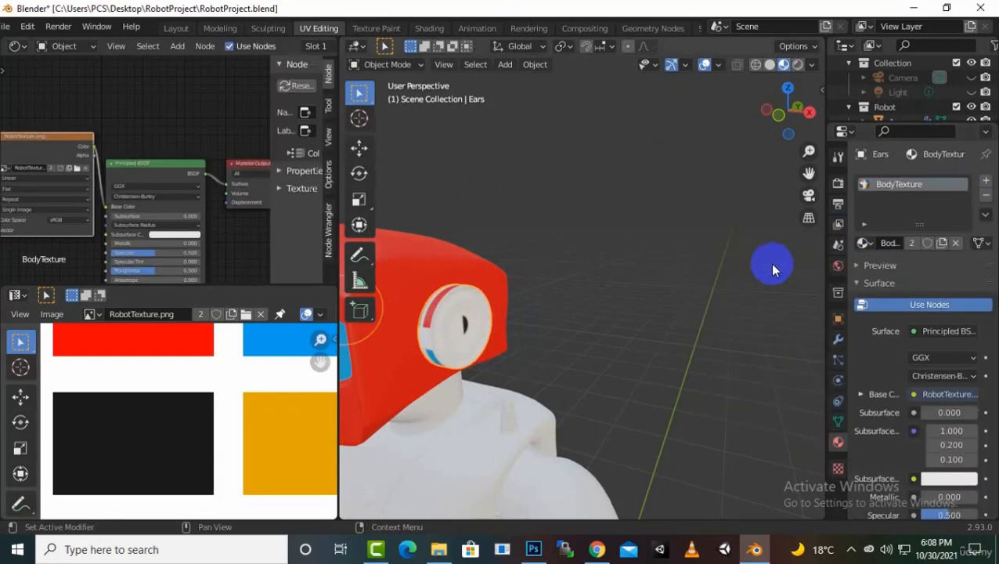
Step: Enter Edit Mode on the ears and select all their faces to display the full UV layout
middle_click_drag(658, 306, 713, 302)
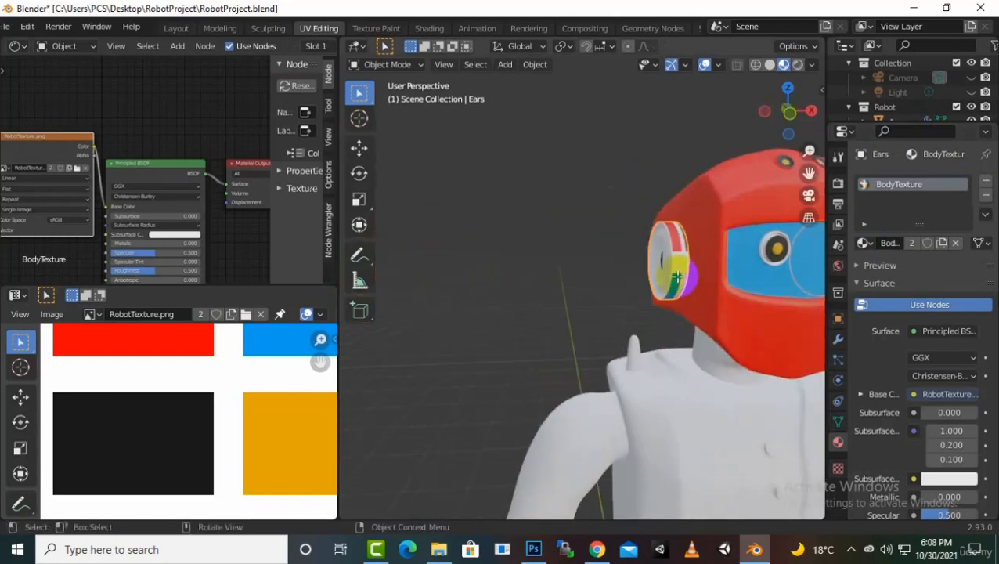
key("Tab")
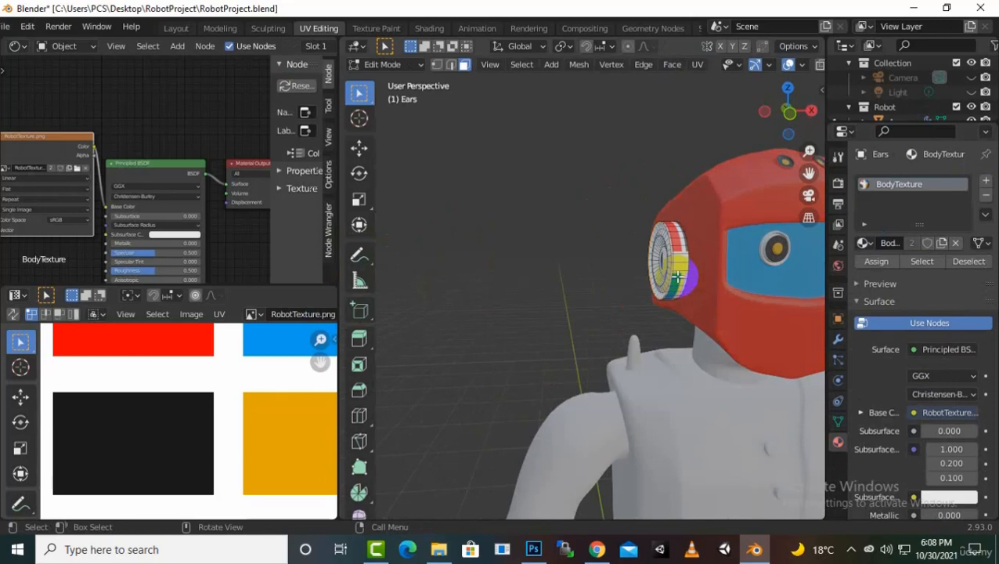
key("a")
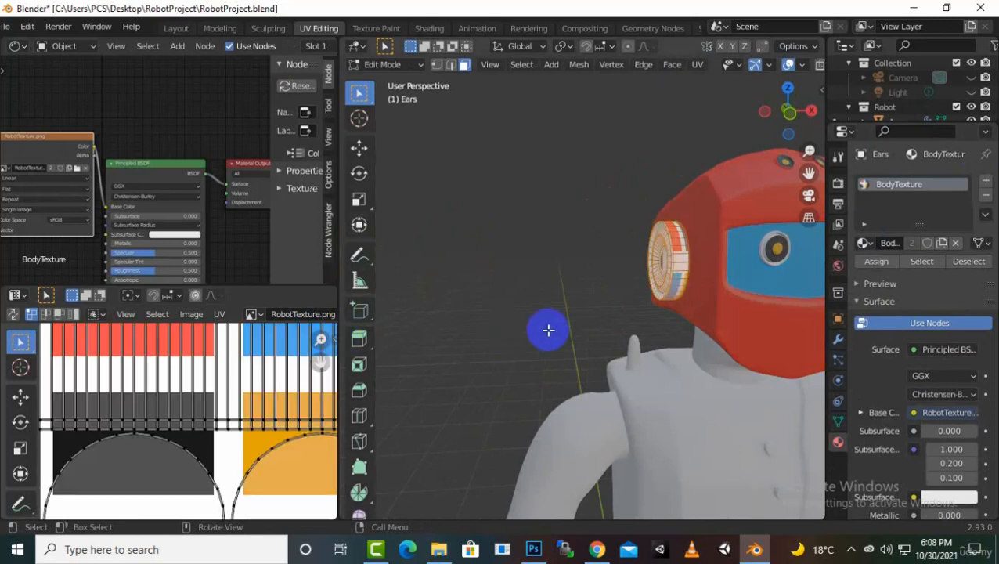
scroll(123, 419, "down", 4)
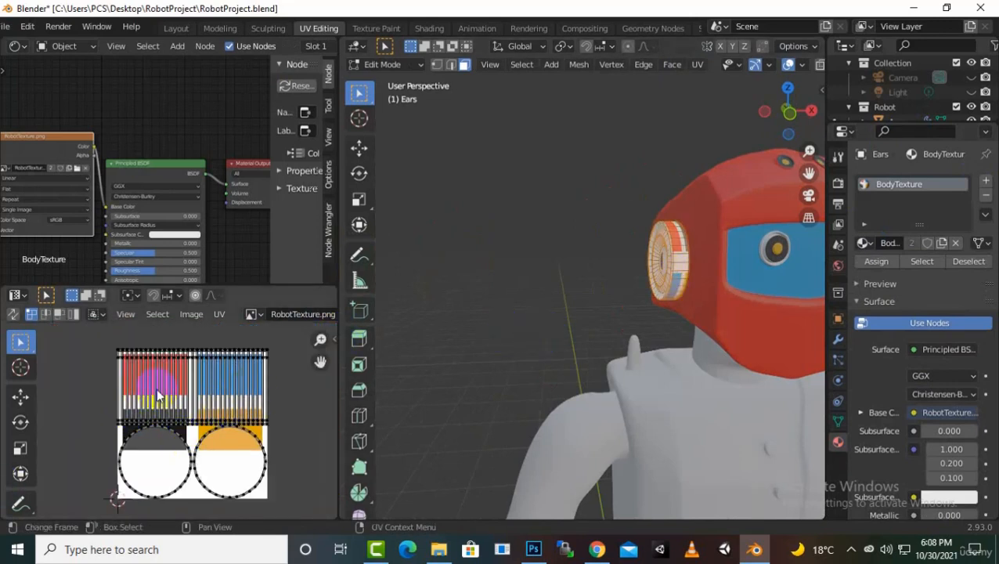
Step: Try to scale down the two circular ear UV islands together
left_click_drag(157, 396, 233, 431)
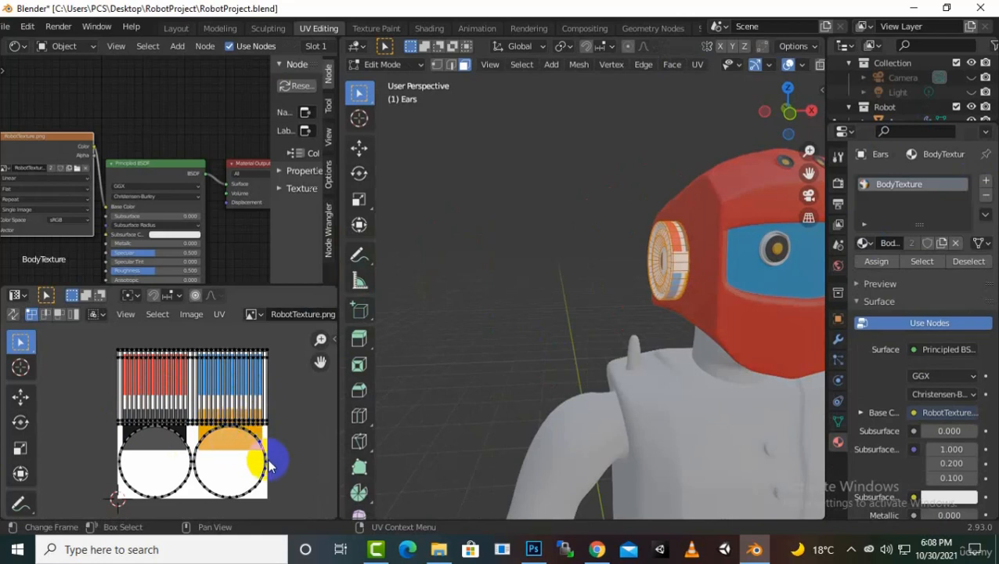
key("l")
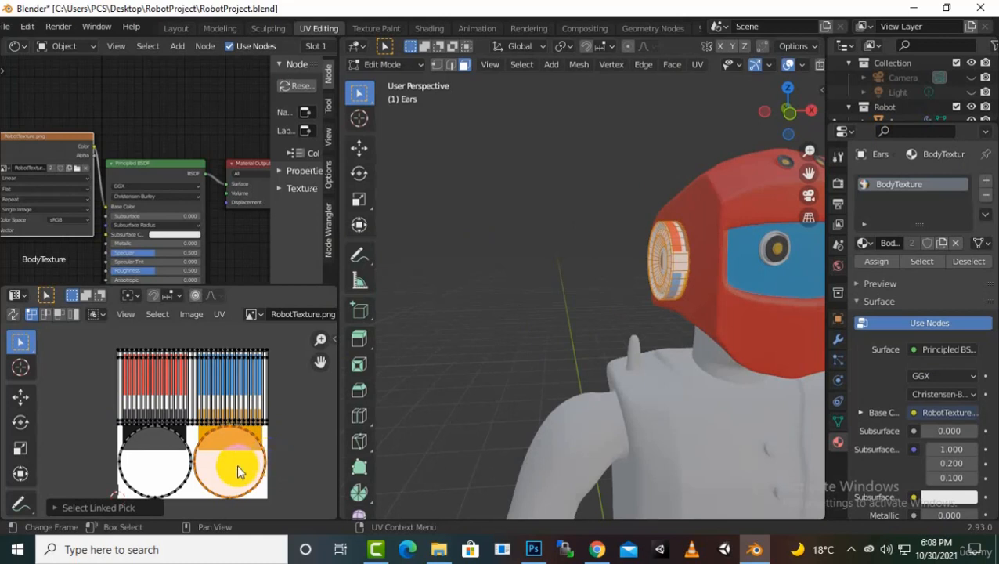
left_click(170, 492, "shift")
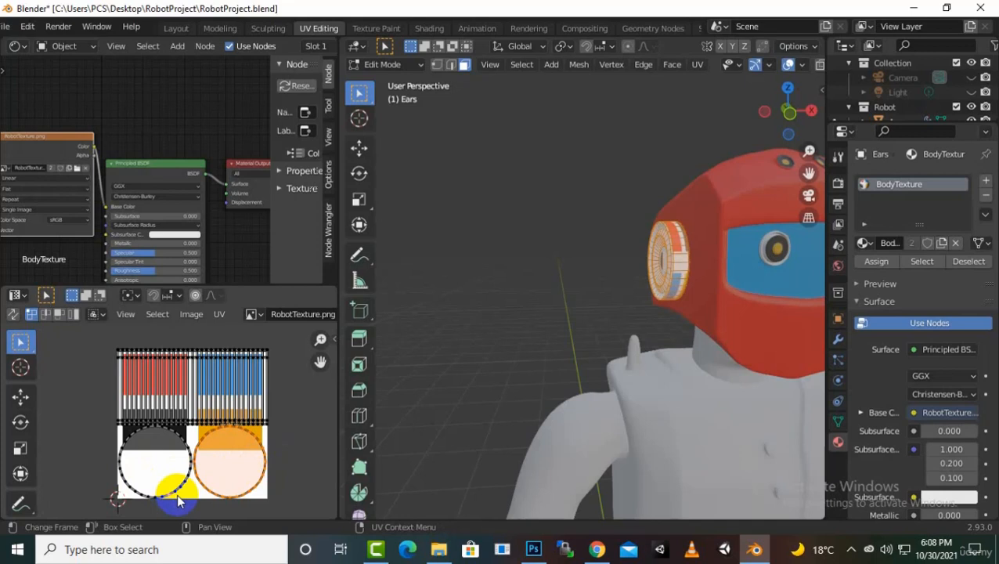
key("l")
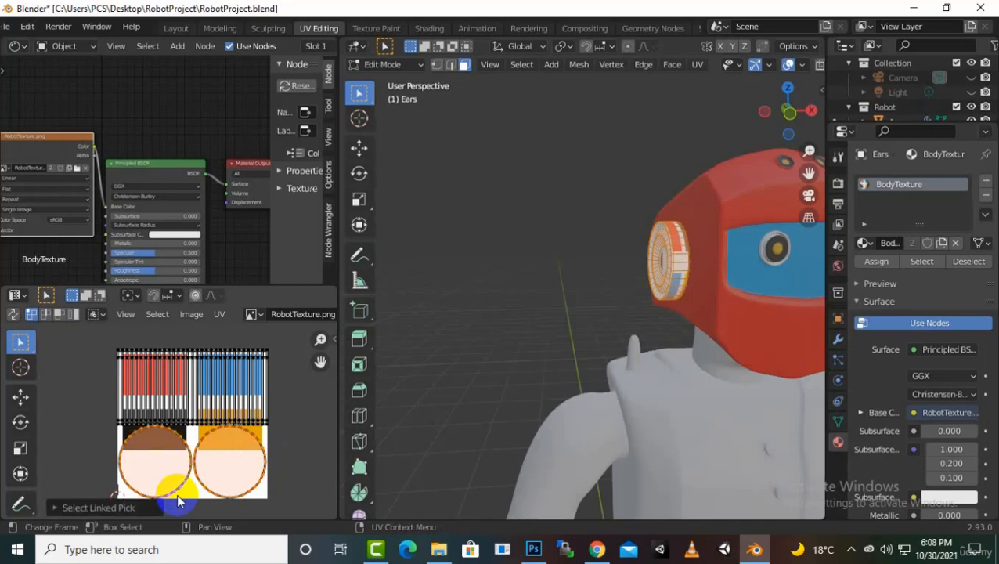
key("s")
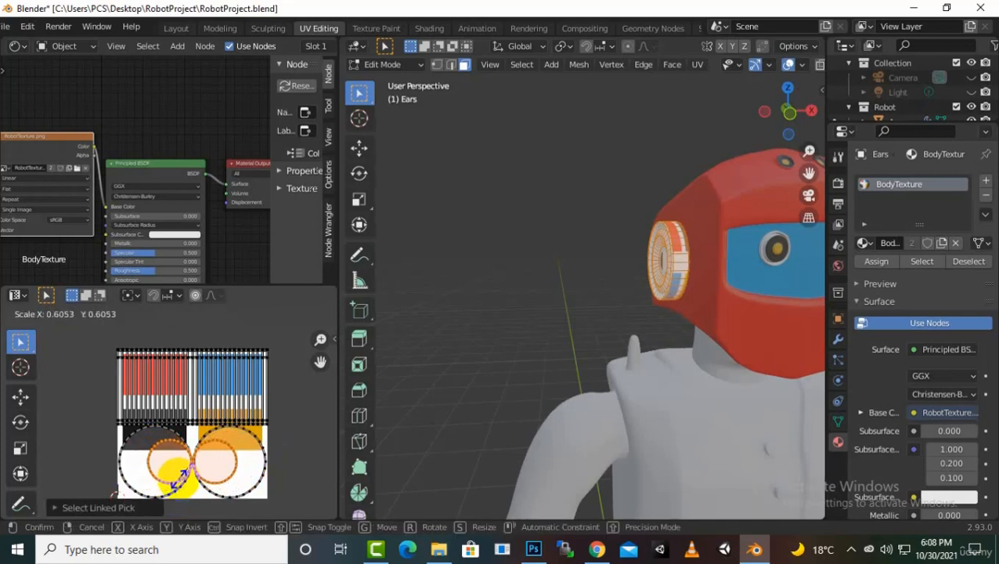
left_click(182, 475)
key("ctrl+z")
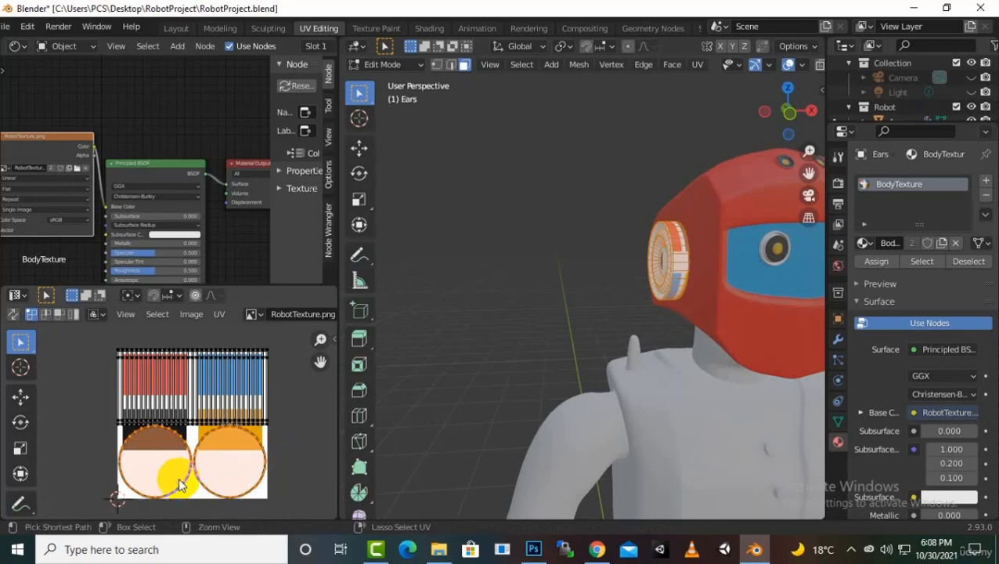
Step: Try to scale down the rectangular strip UV islands of the ears to about 0.52
key("l")
left_click(241, 420)
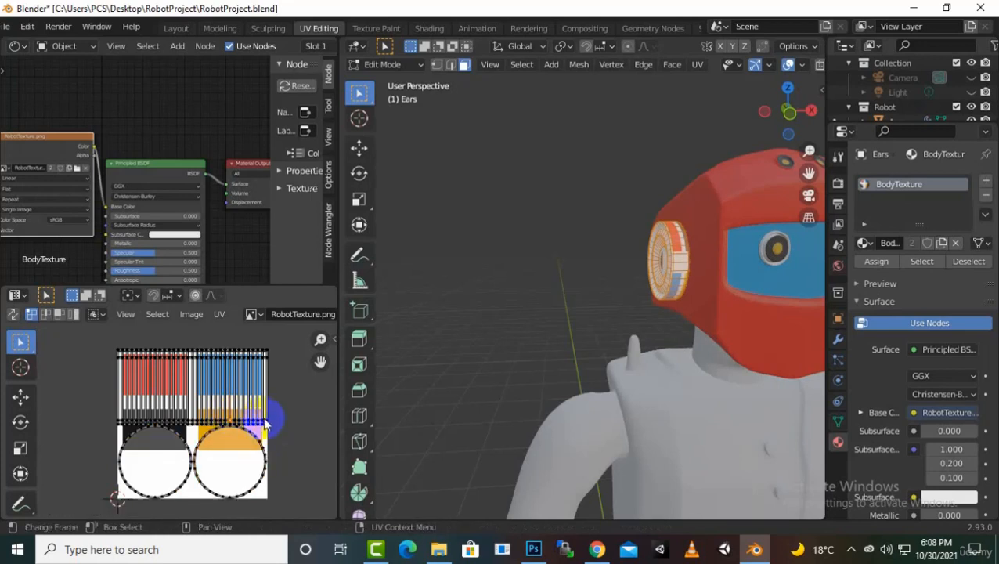
key("l")
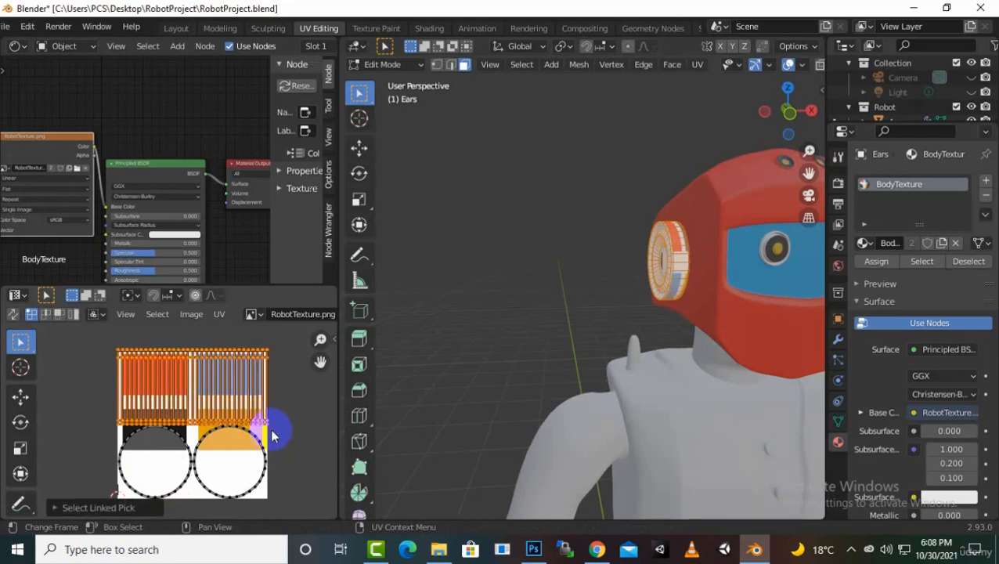
key("g")
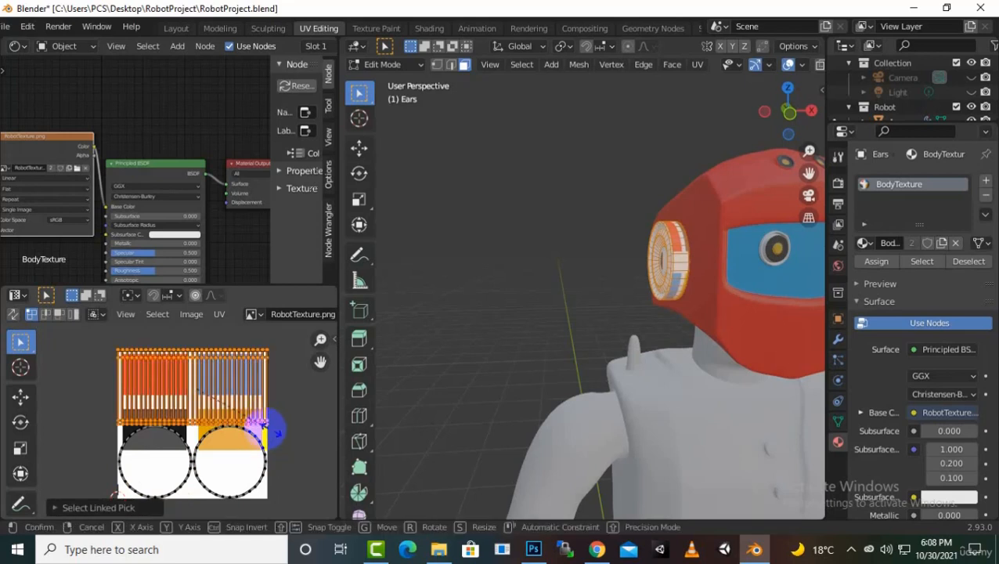
key("s")
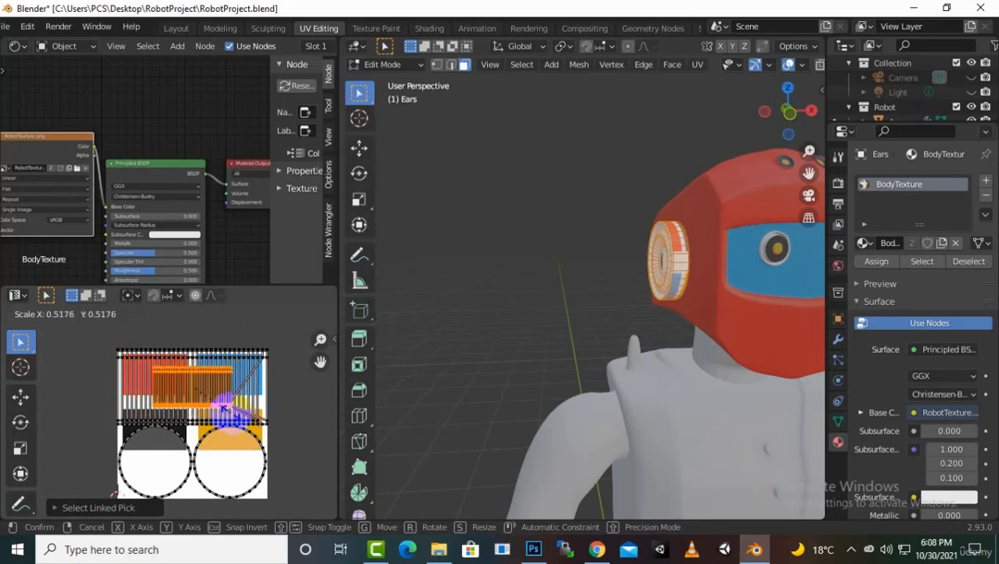
left_click(224, 408)
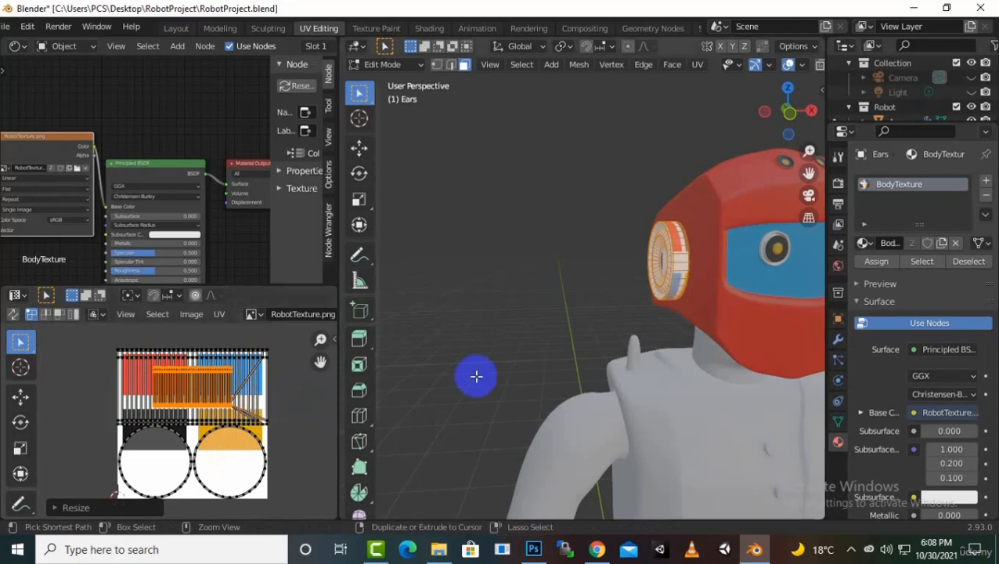
key("ctrl+z")
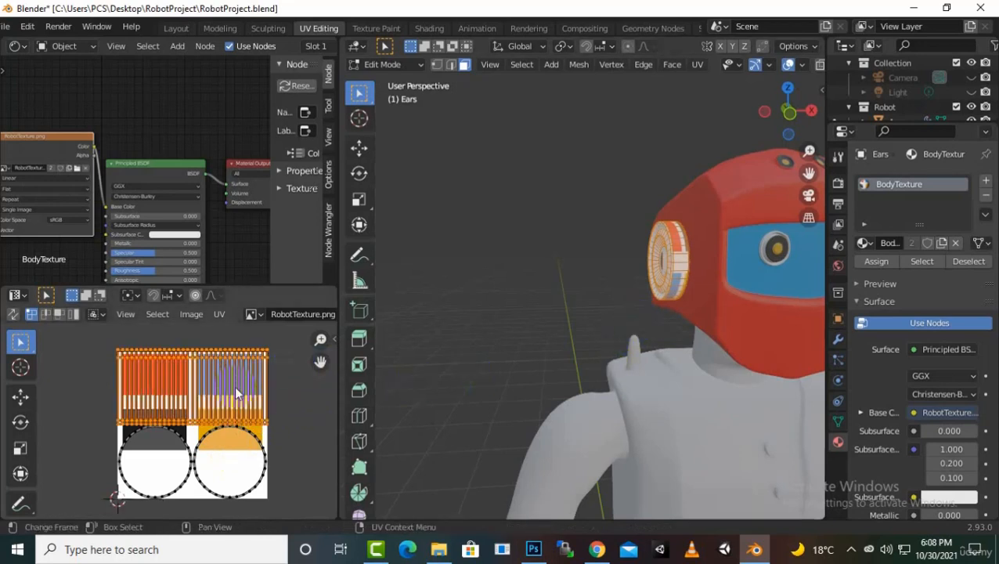
Step: Scale all the ear UV islands together to about 0.38 and move them down onto the texture's white area
scroll(234, 385, "down", 2)
left_click_drag(261, 353, 113, 500)
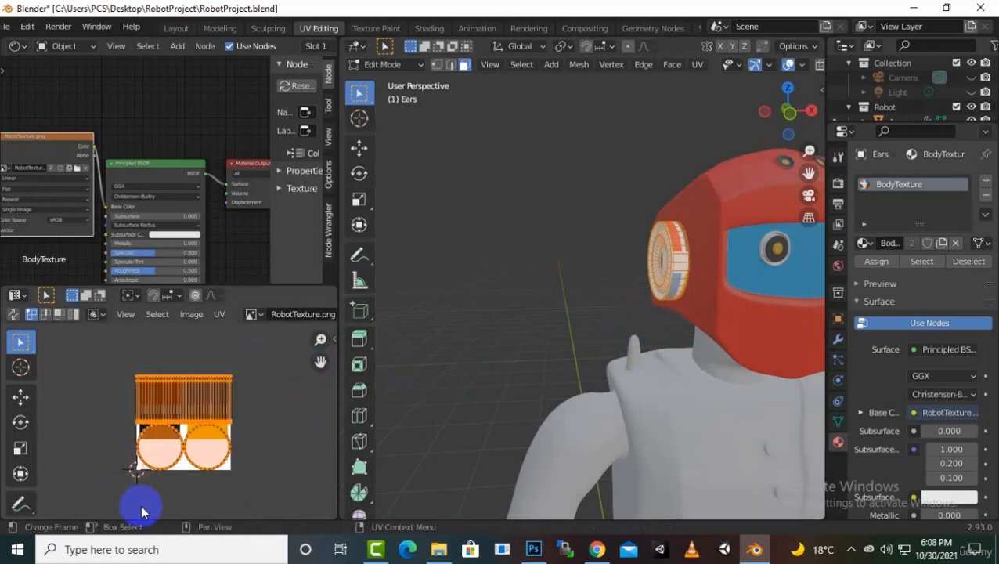
key("s")
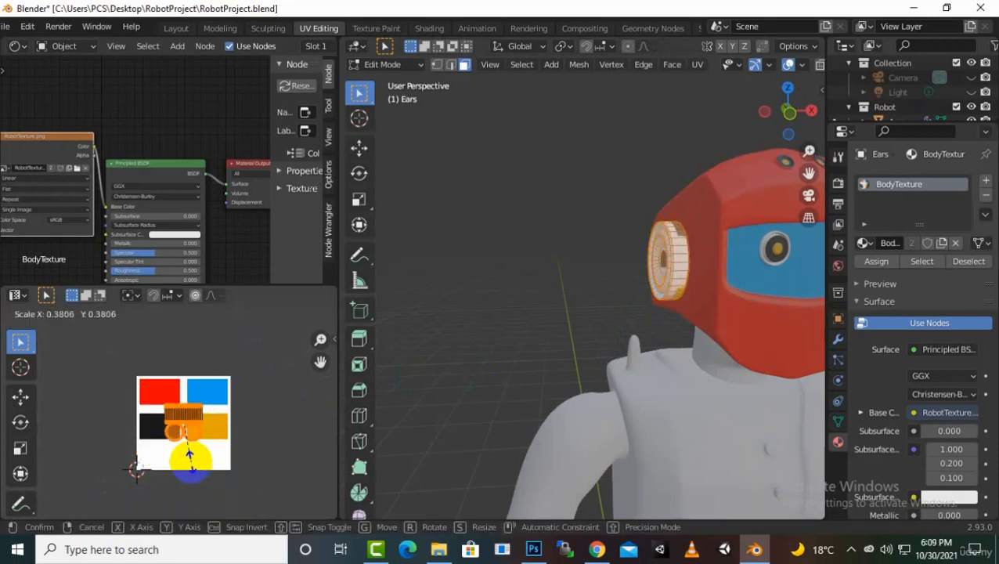
left_click(189, 454)
left_click(23, 398)
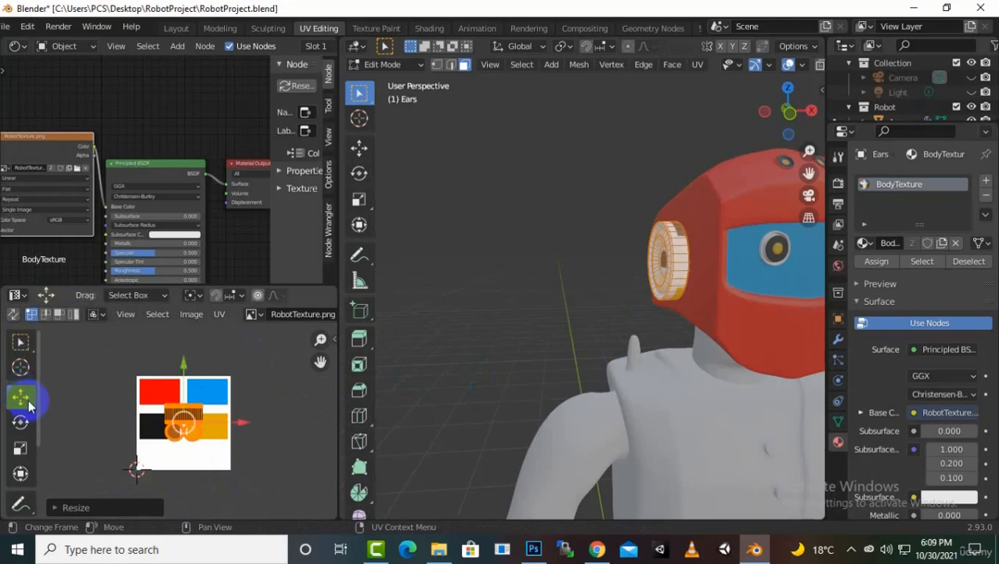
scroll(168, 423, "up", 1)
left_click_drag(185, 390, 205, 419)
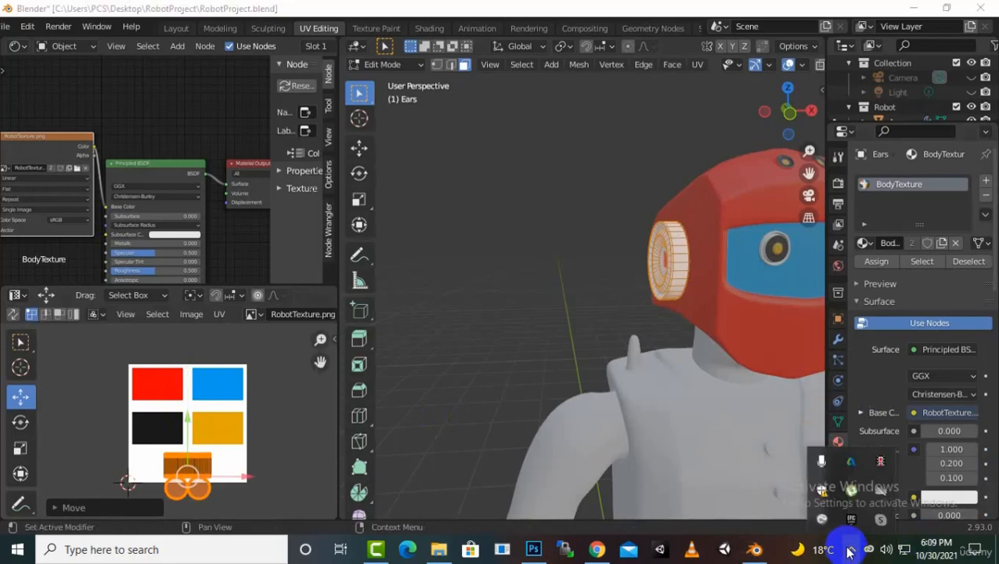
Step: Turn off the Edit Mode display of the ears' Subdivision modifier
scroll(721, 259, "up", 4)
left_click(752, 245)
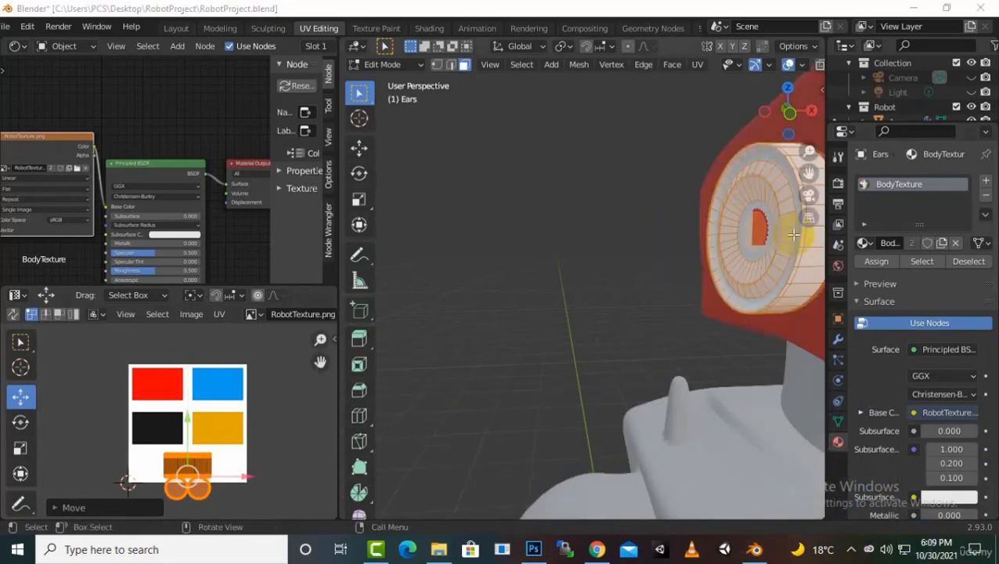
mouse_move(811, 176)
left_mouse_down()
mouse_move(799, 179)
mouse_move(810, 178)
left_mouse_up()
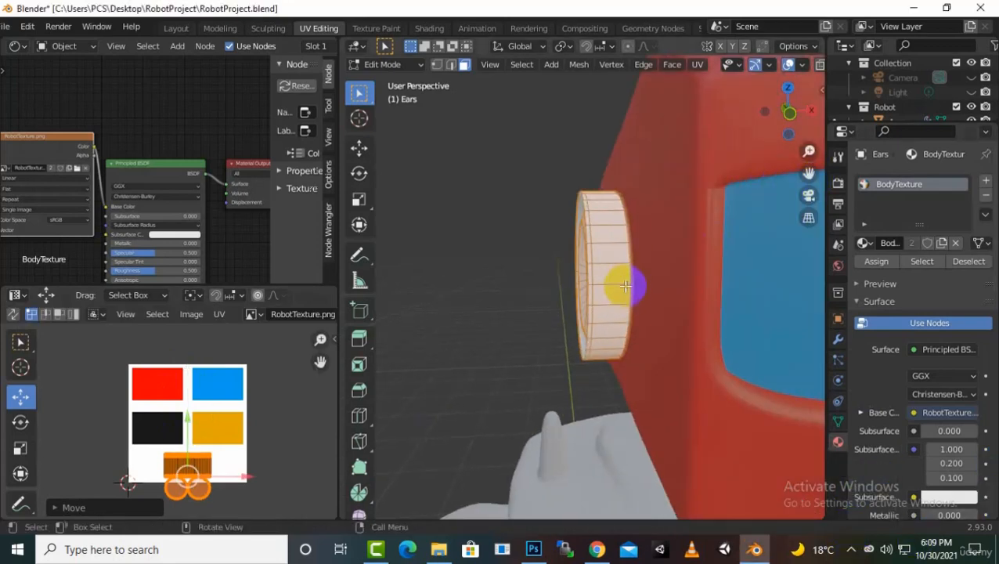
middle_click_drag(669, 308, 686, 308)
left_click(767, 227)
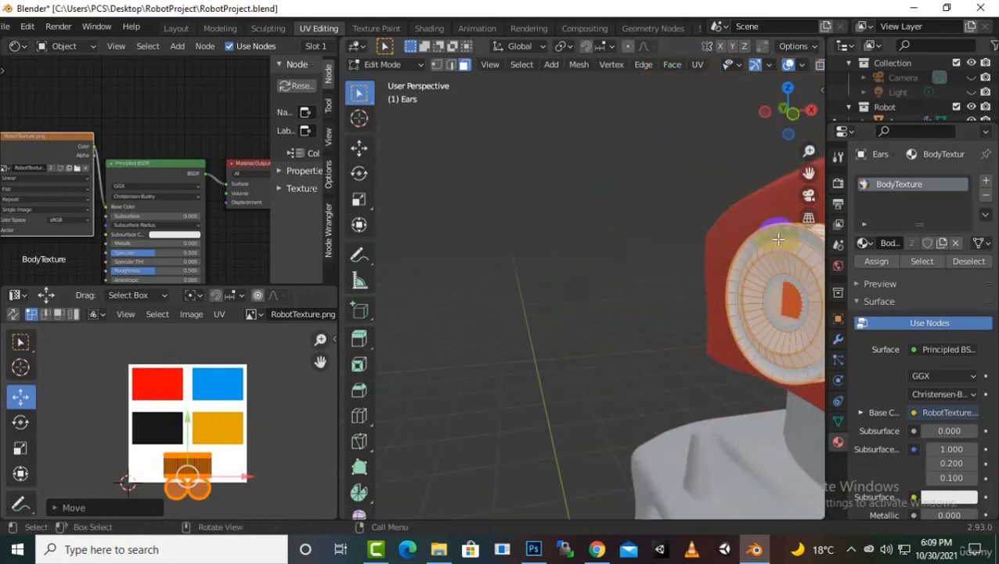
left_click(837, 339)
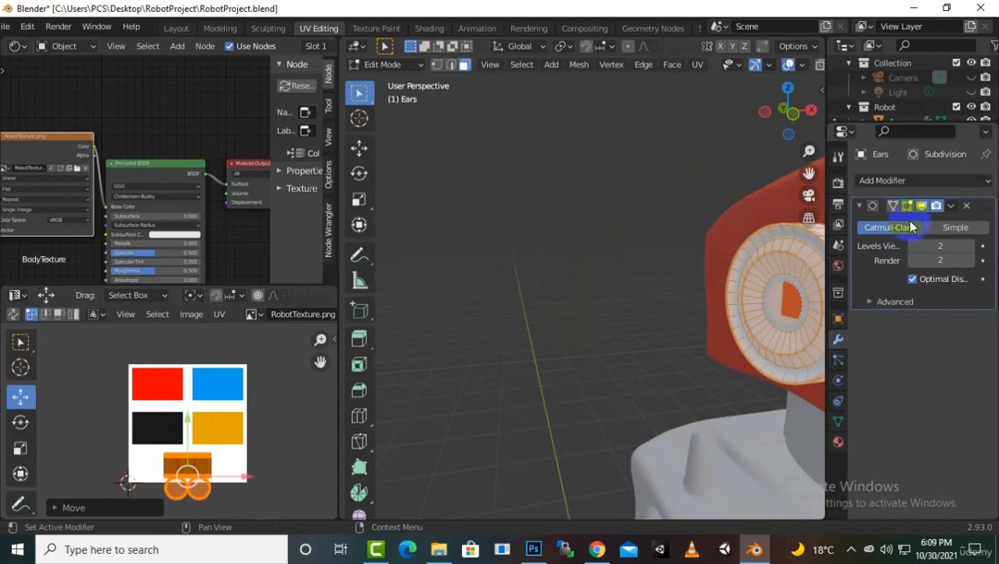
middle_click_drag(791, 182, 742, 184)
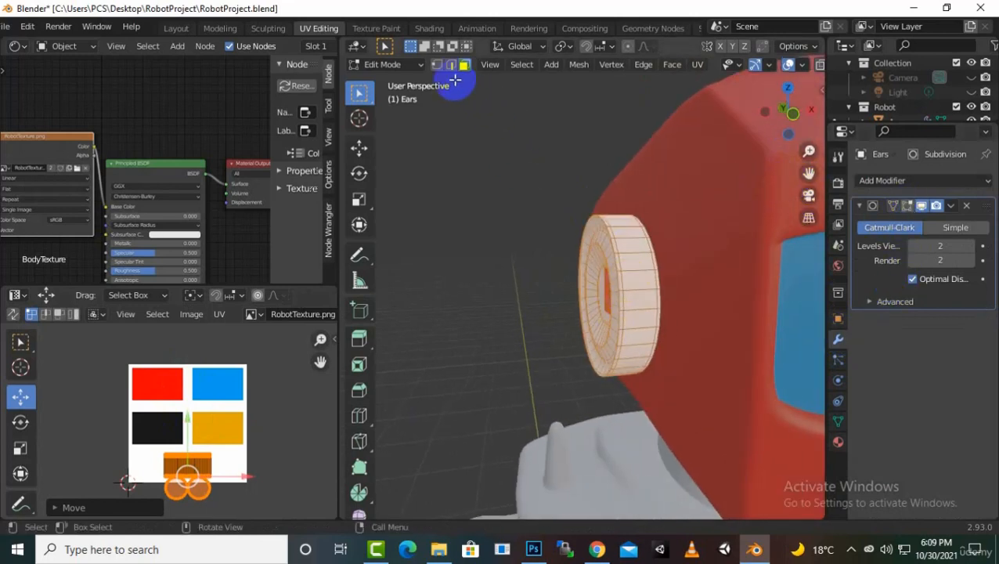
Step: Select the outer edge loop on the flat outer face of both ears in edge select mode and mark it as a seam
left_click(452, 65)
left_click(620, 268, "alt")
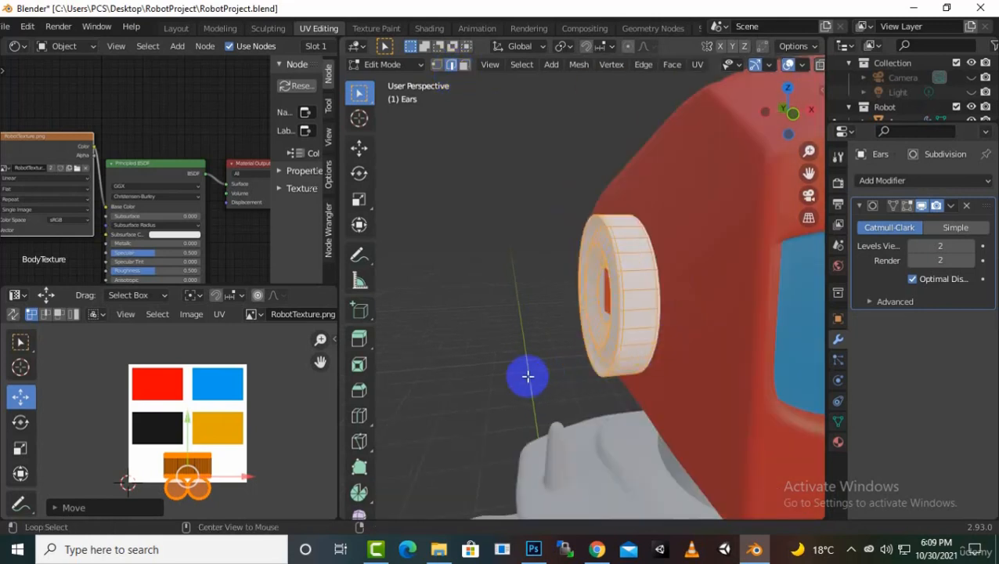
middle_click_drag(536, 350, 698, 413)
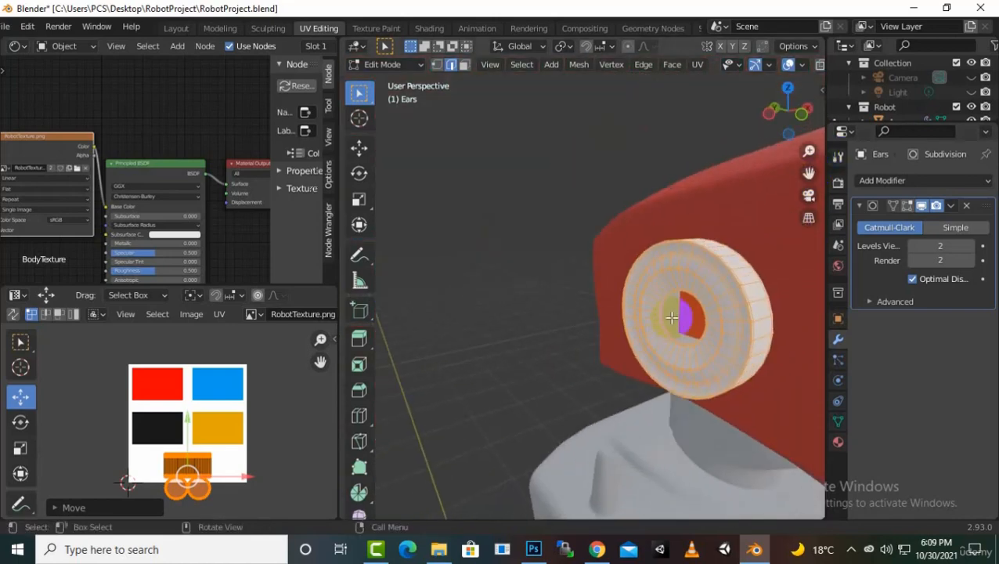
key("alt+a")
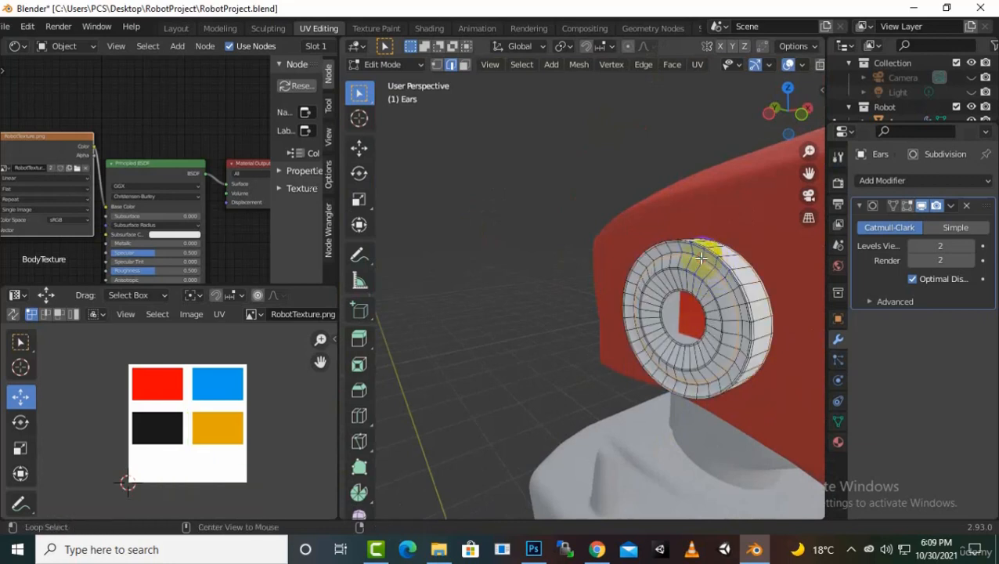
left_click(719, 312, "alt")
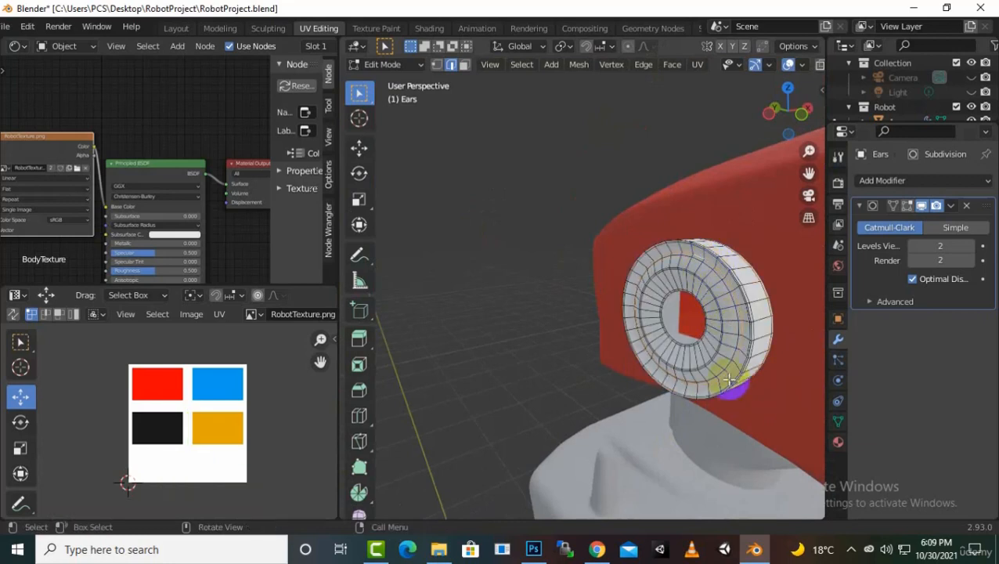
middle_click_drag(718, 407, 553, 417)
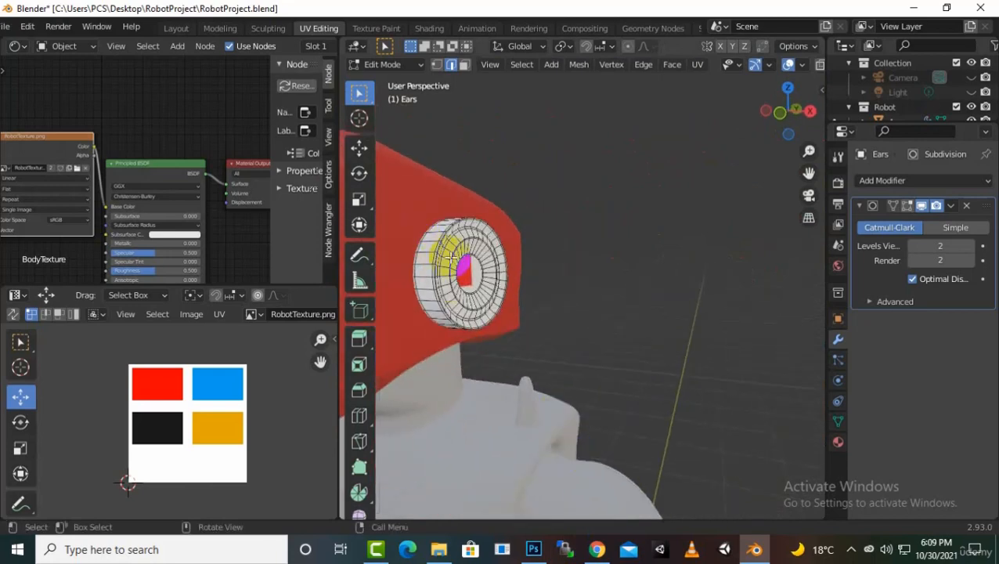
middle_click_drag(452, 256, 432, 442)
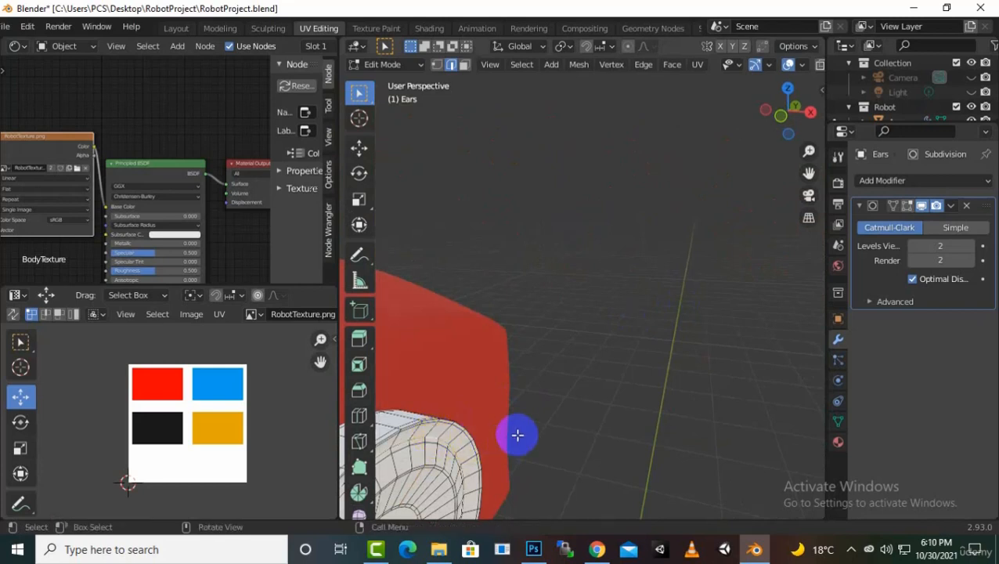
key("ctrl+e")
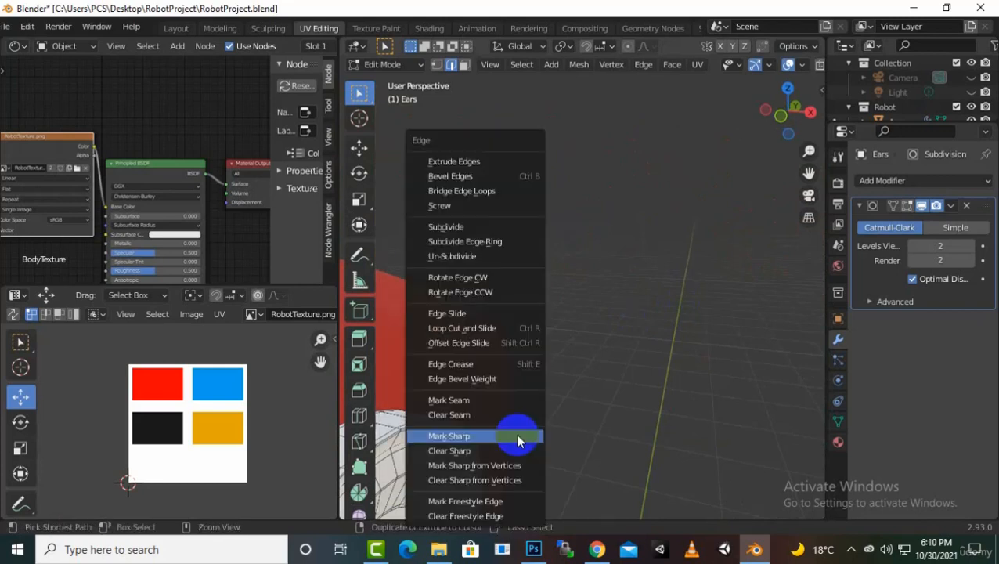
left_click(484, 402)
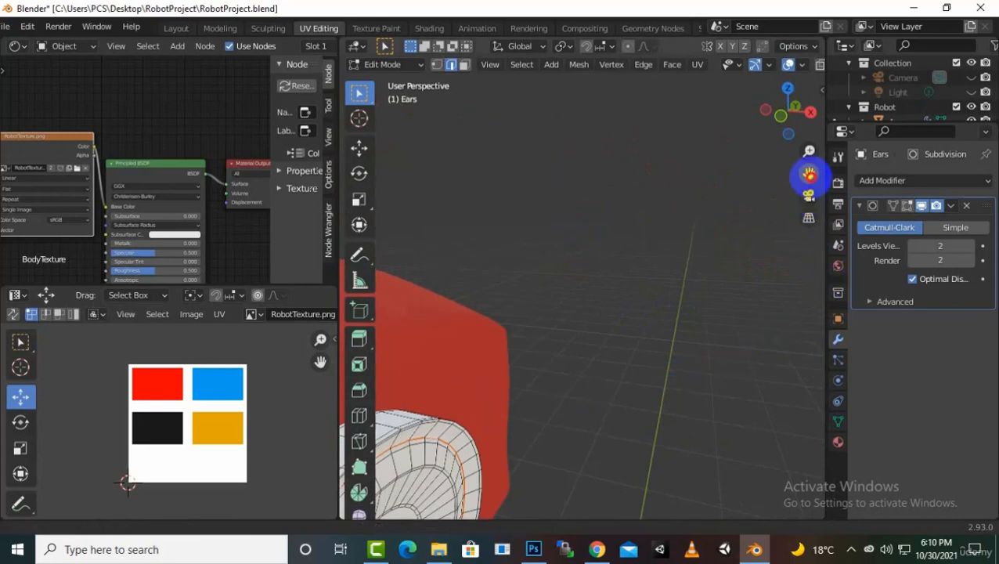
Step: Select the innermost edge loop around the central recess of both ears and mark it as a seam
mouse_move(809, 173)
left_mouse_down()
mouse_move(815, 153)
mouse_move(350, 150)
mouse_move(807, 177)
left_mouse_up()
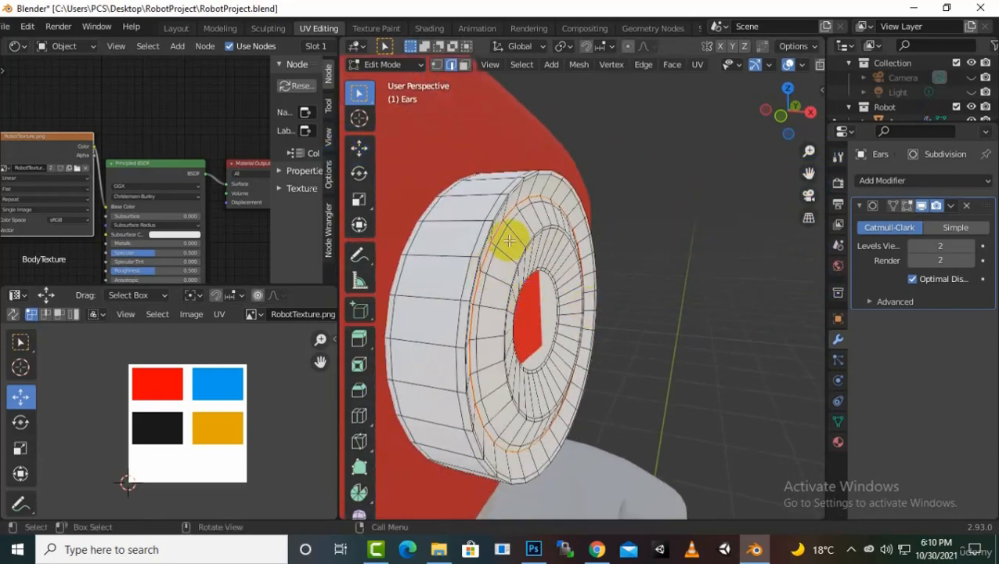
mouse_move(477, 290)
middle_mouse_down()
mouse_move(486, 288)
mouse_move(475, 283)
middle_mouse_up()
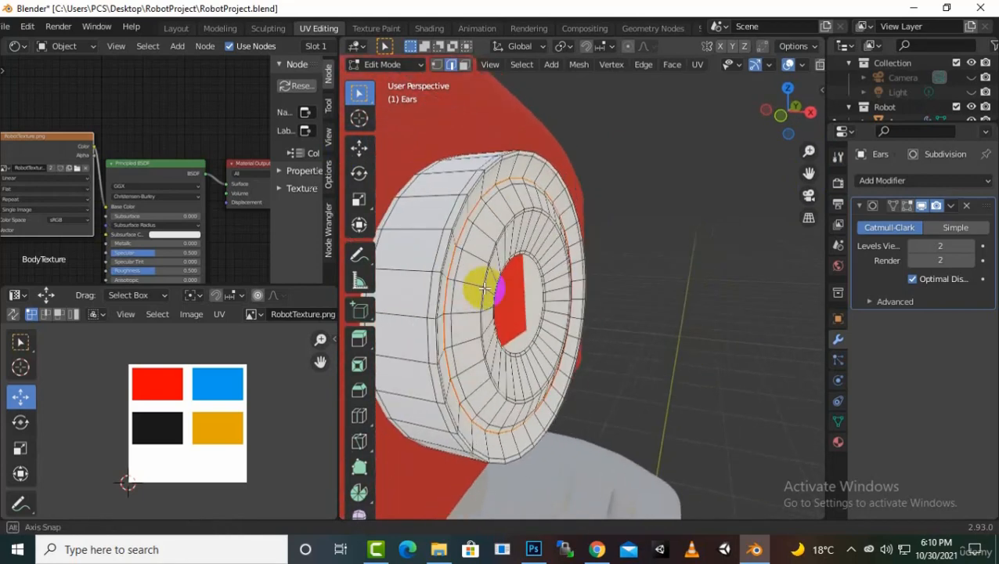
left_click(529, 245, "alt")
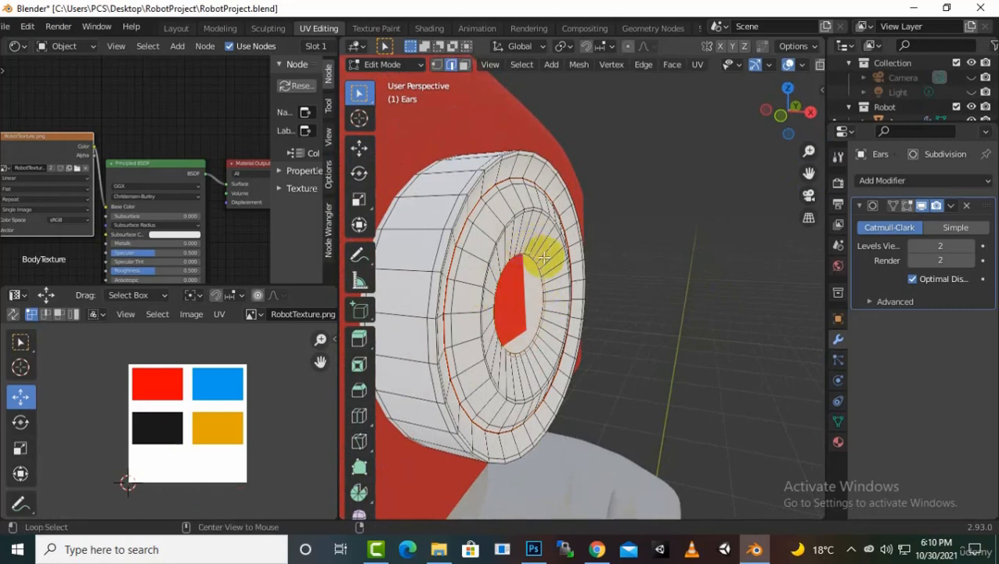
middle_click_drag(544, 284, 610, 279)
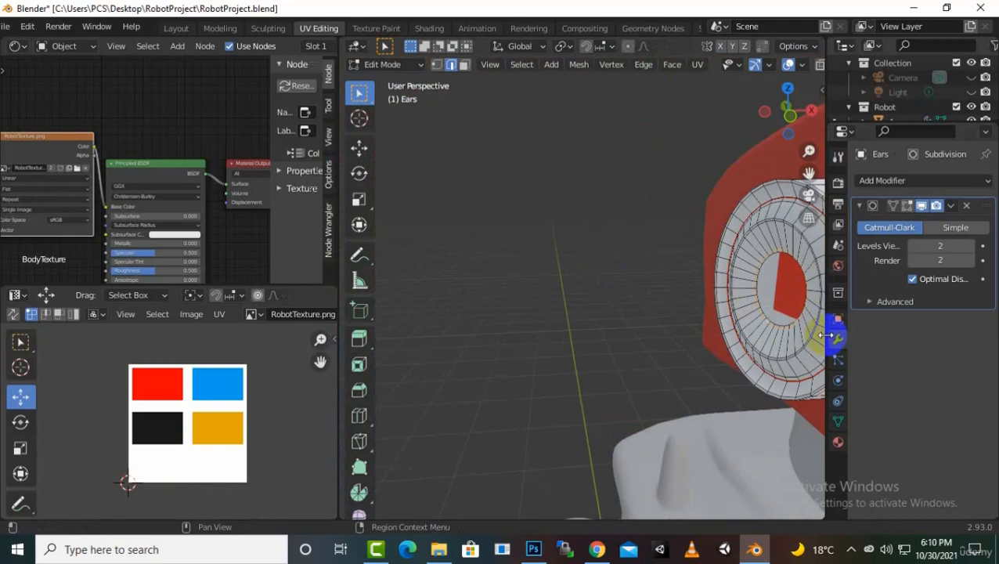
key("ctrl+e")
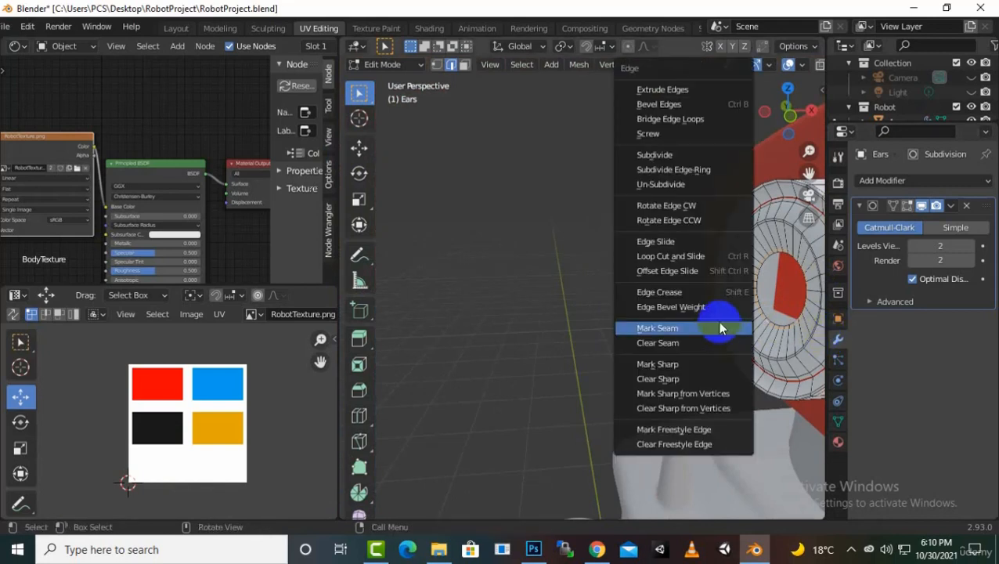
left_click(687, 327)
Step: Select the whole ear mesh and unwrap it along the marked seams
scroll(497, 236, "down", 5)
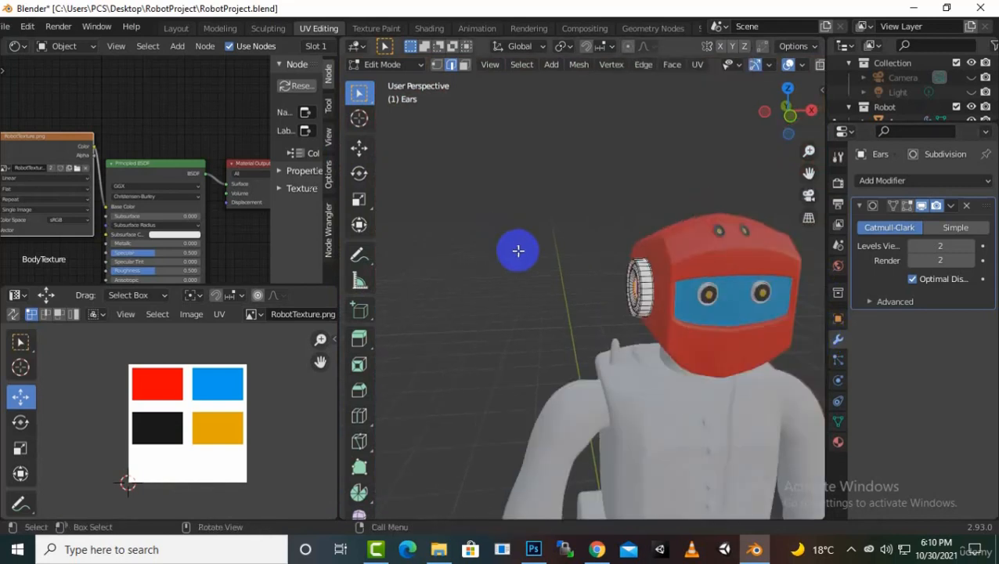
key("a")
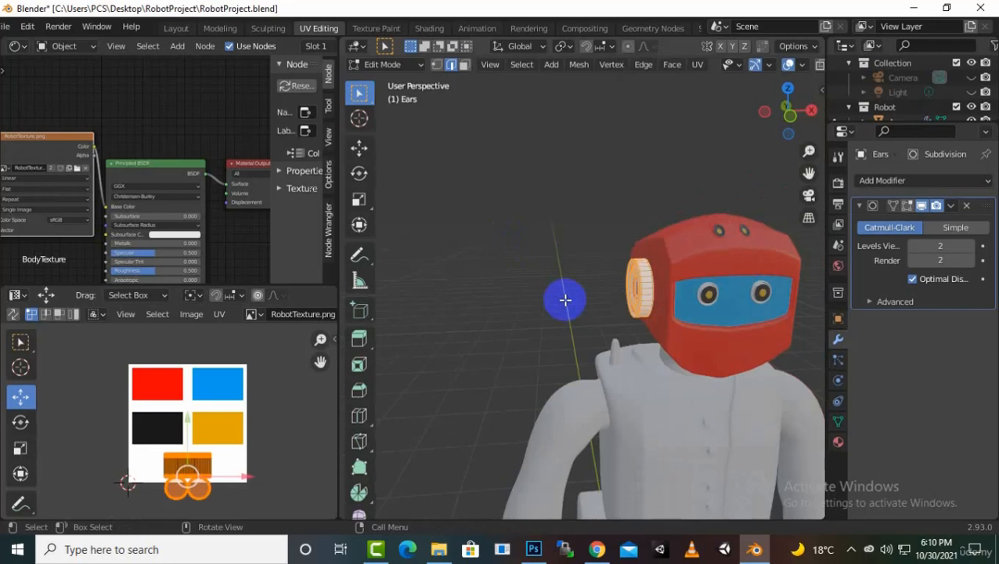
key("u")
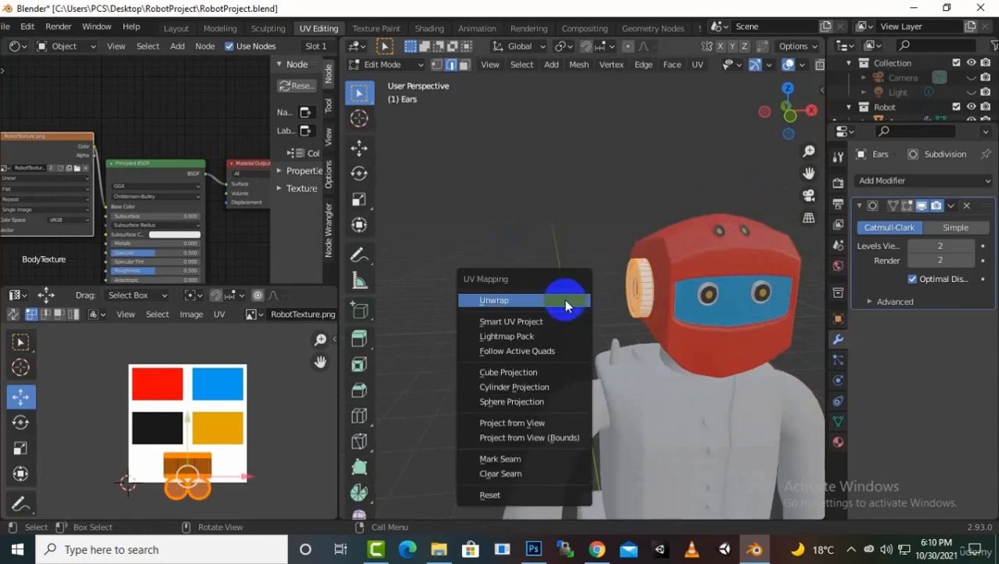
left_click(565, 299)
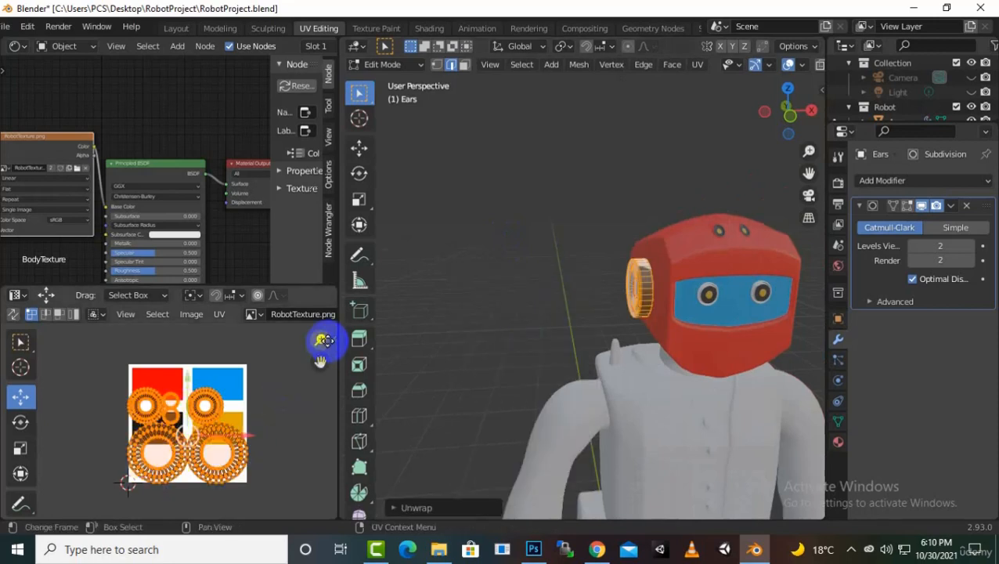
Step: Select the two largest ring islands of the ears' UV layout and scale them down to about 0.4
left_click_drag(319, 339, 221, 419)
scroll(221, 420, "up", 2)
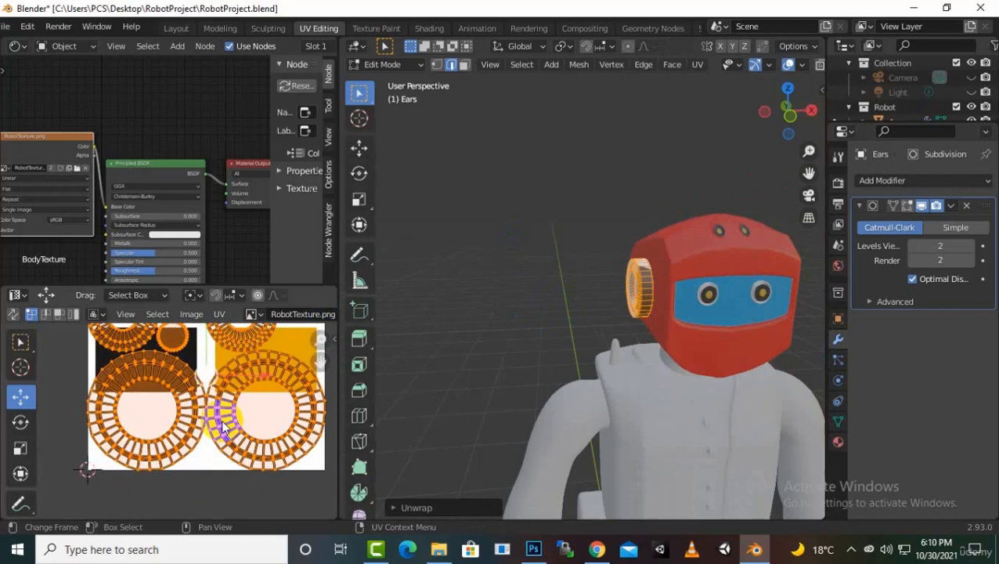
scroll(162, 417, "down", 1)
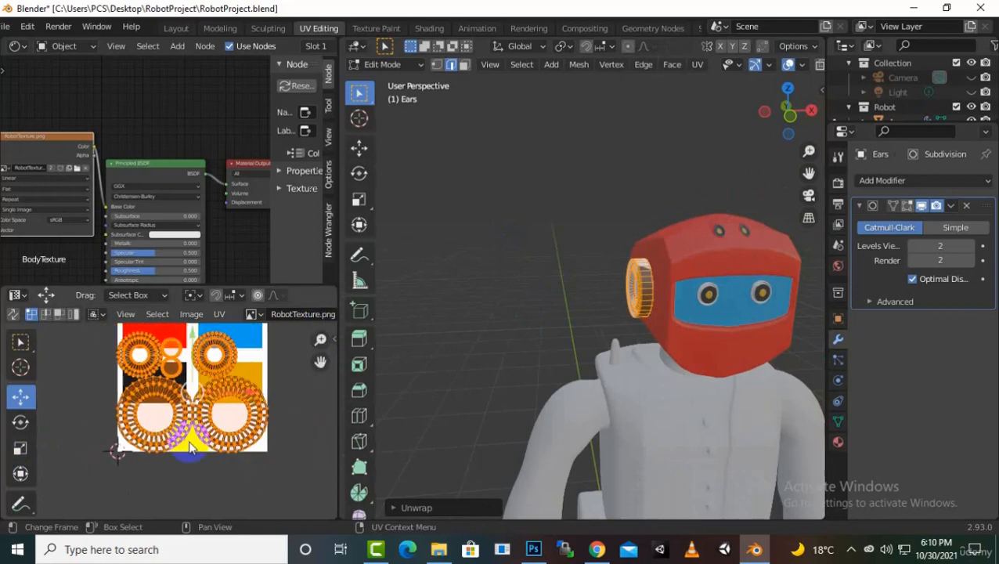
left_click(231, 450)
scroll(232, 450, "down", 1)
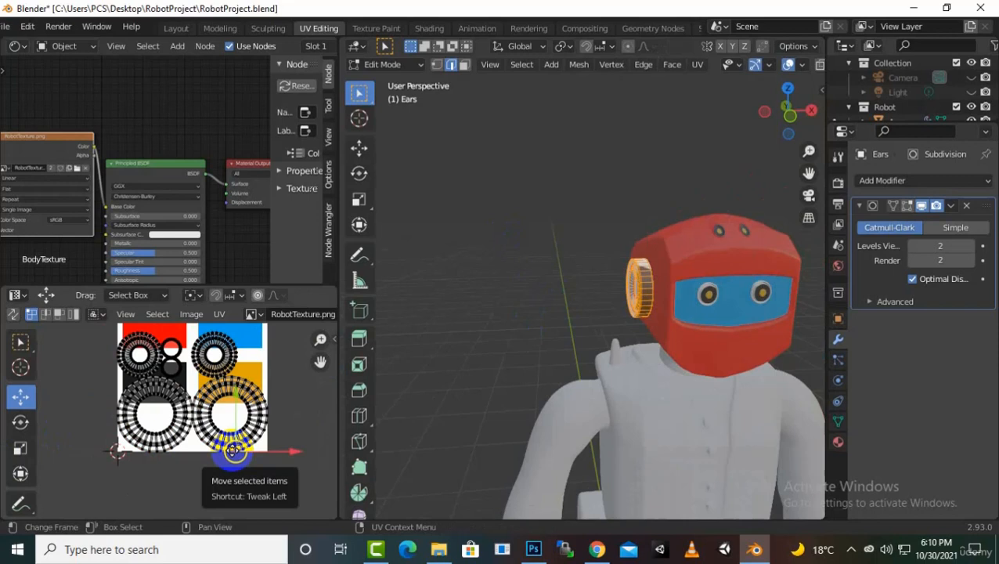
key("l")
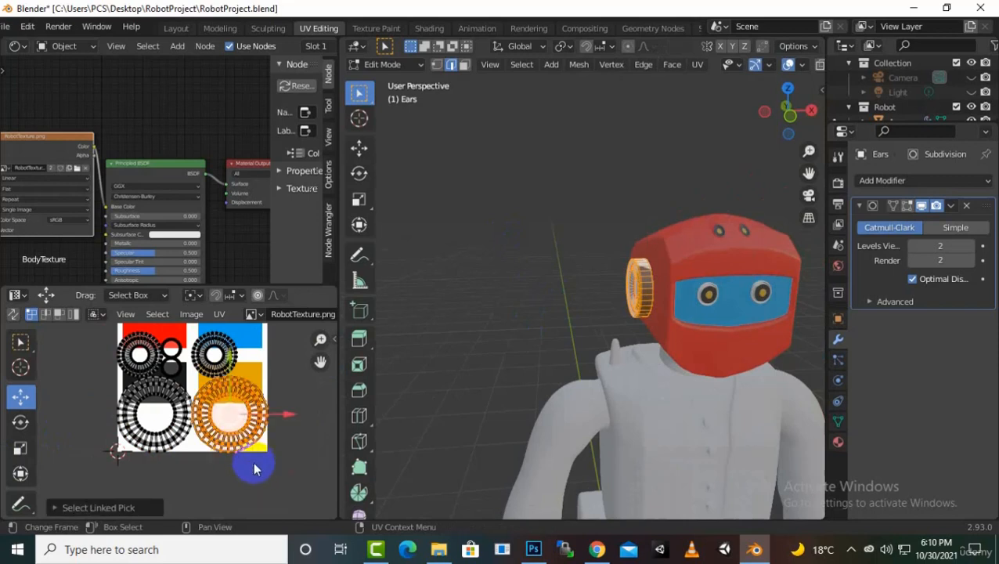
left_click(158, 438, "shift")
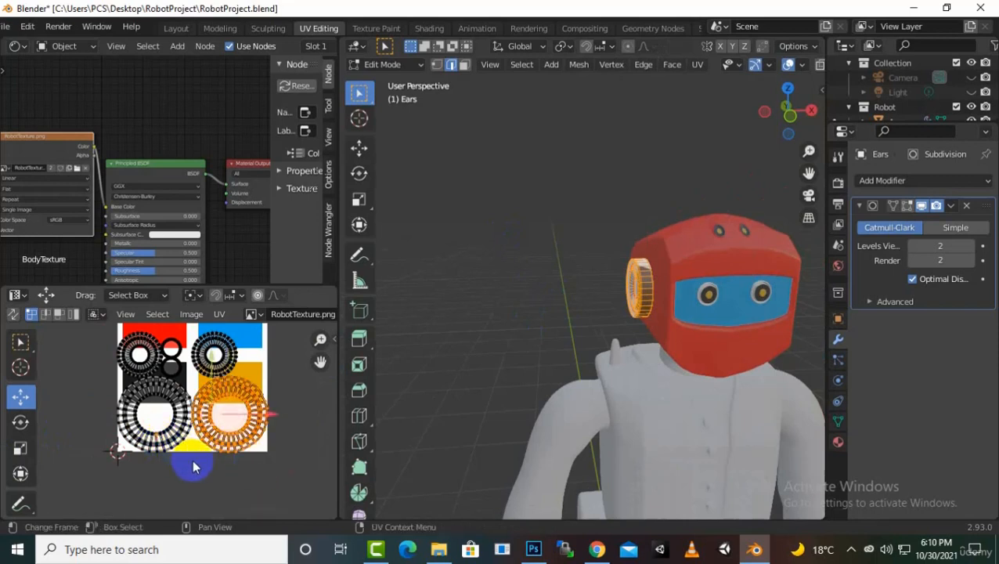
key("l")
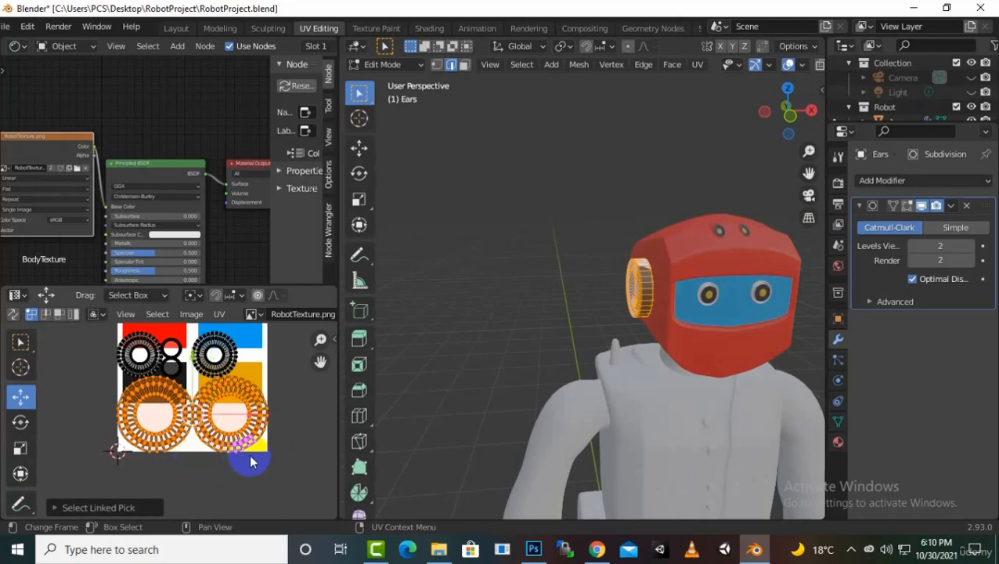
key("s")
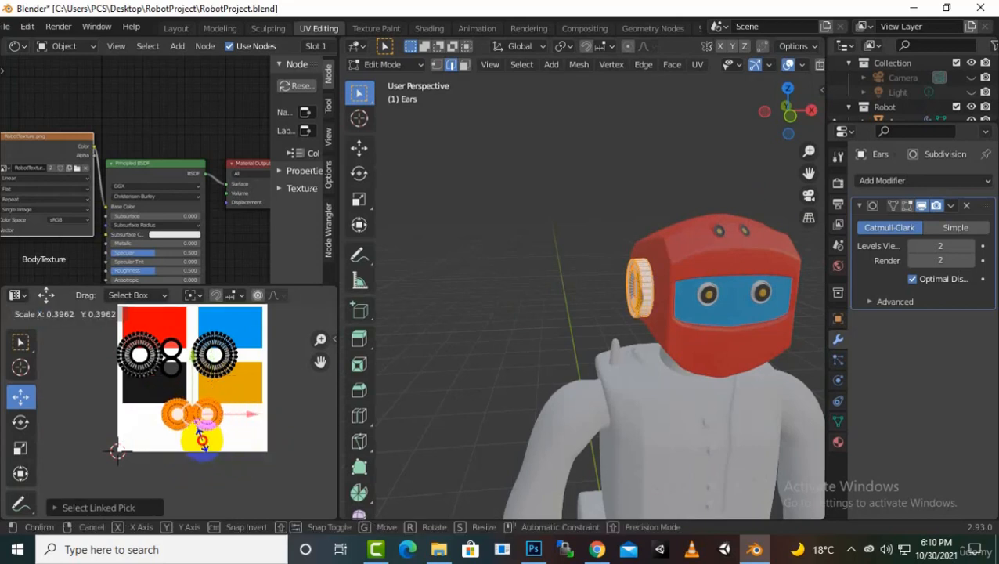
left_click(202, 441)
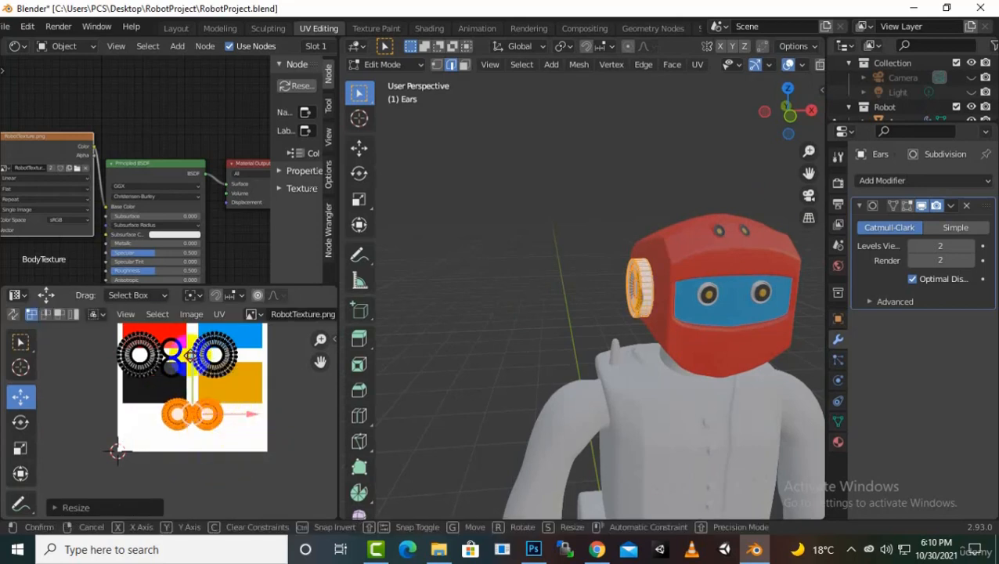
Step: Try the two scaled-down ring islands on the blue swatch, moving them up and then sideways
key("g")
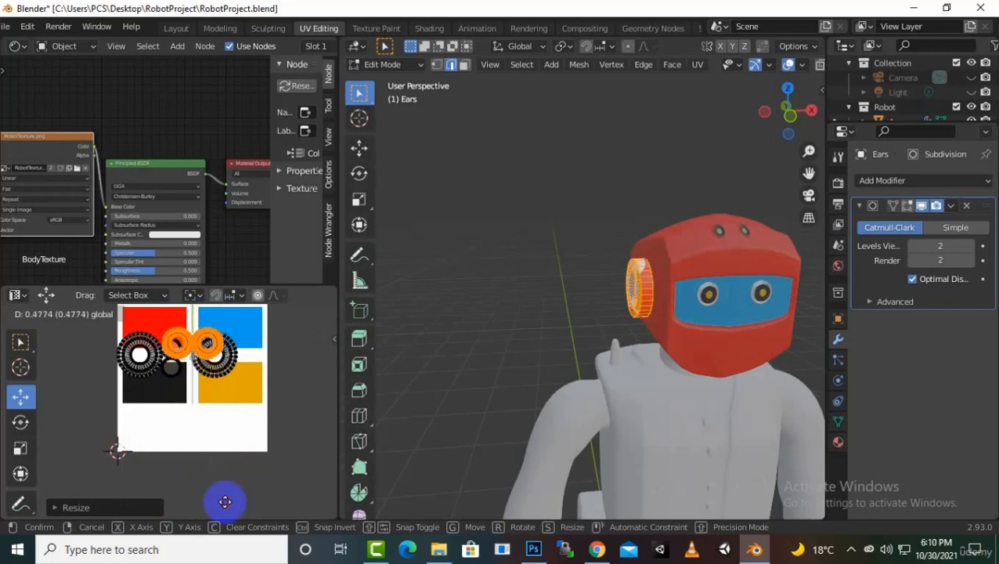
left_click(246, 468)
scroll(208, 424, "down", 1)
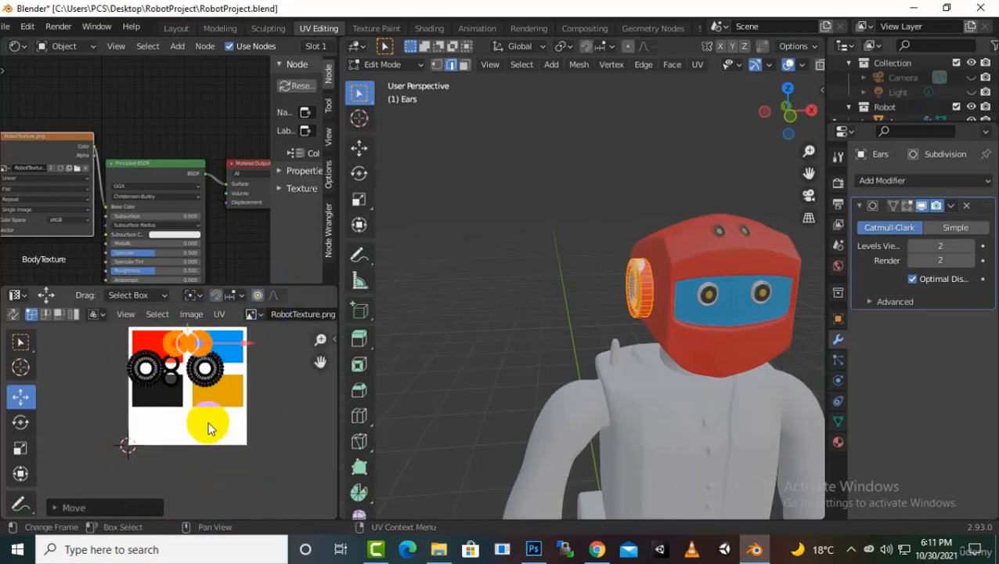
key("g")
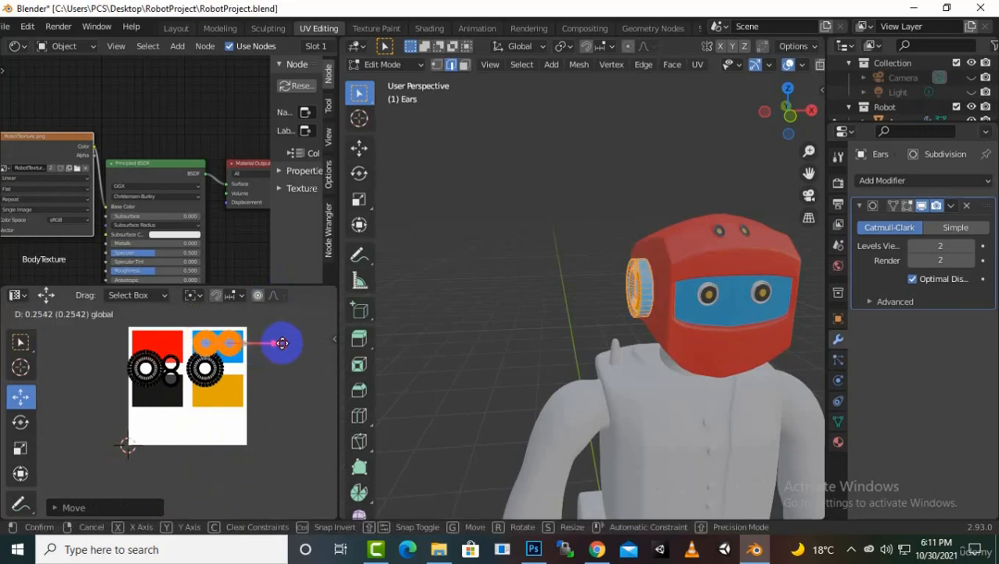
left_click(282, 343)
middle_click_drag(624, 379, 586, 364)
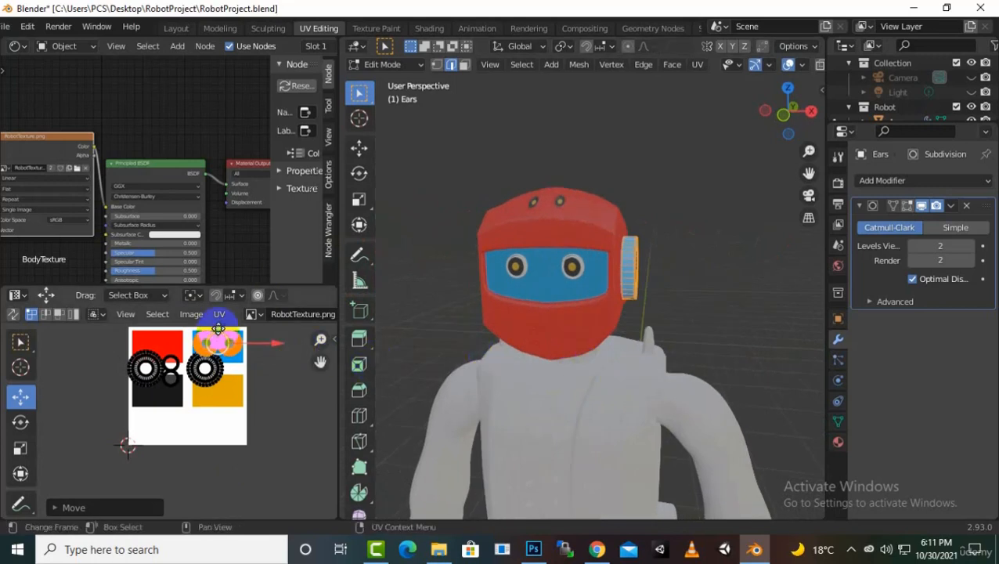
Step: Move the two selected ring islands onto the black swatch of the palette
key("g")
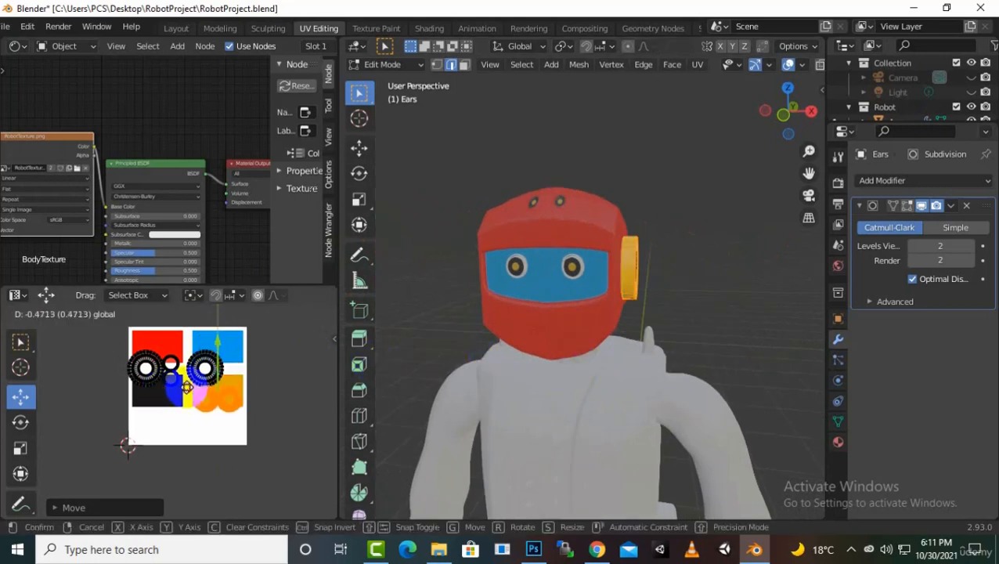
left_click_drag(186, 387, 169, 399)
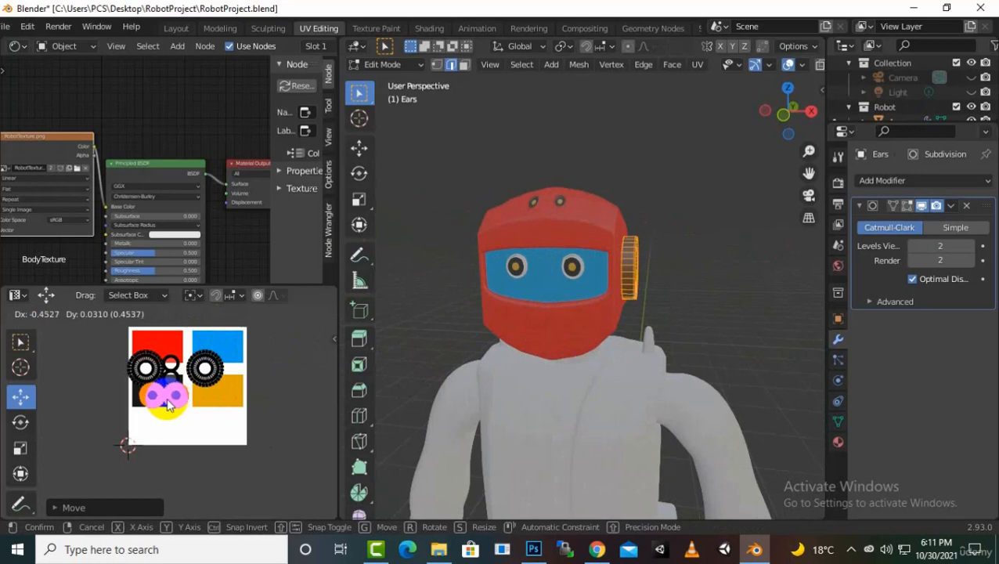
left_click(168, 403)
middle_click_drag(631, 334, 674, 338)
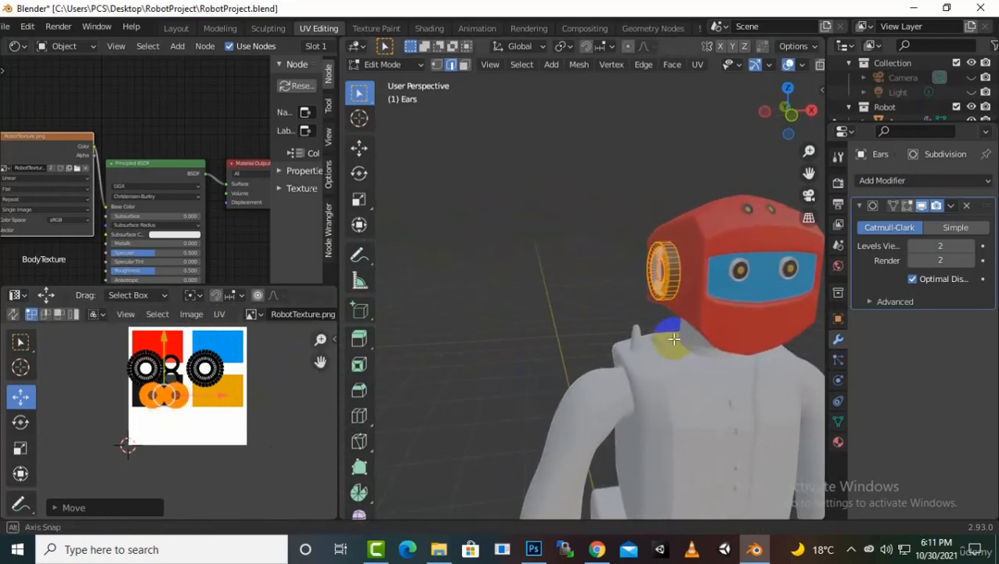
Step: Scale the two ring islands down further and shift them horizontally so they sit fully inside the black swatch
scroll(247, 381, "up", 4)
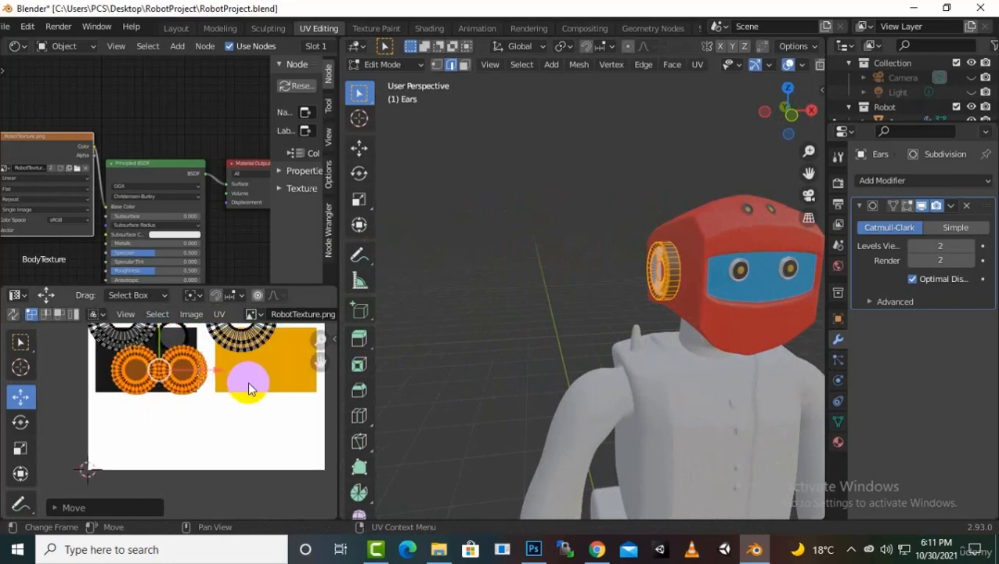
key("s")
left_click(172, 342)
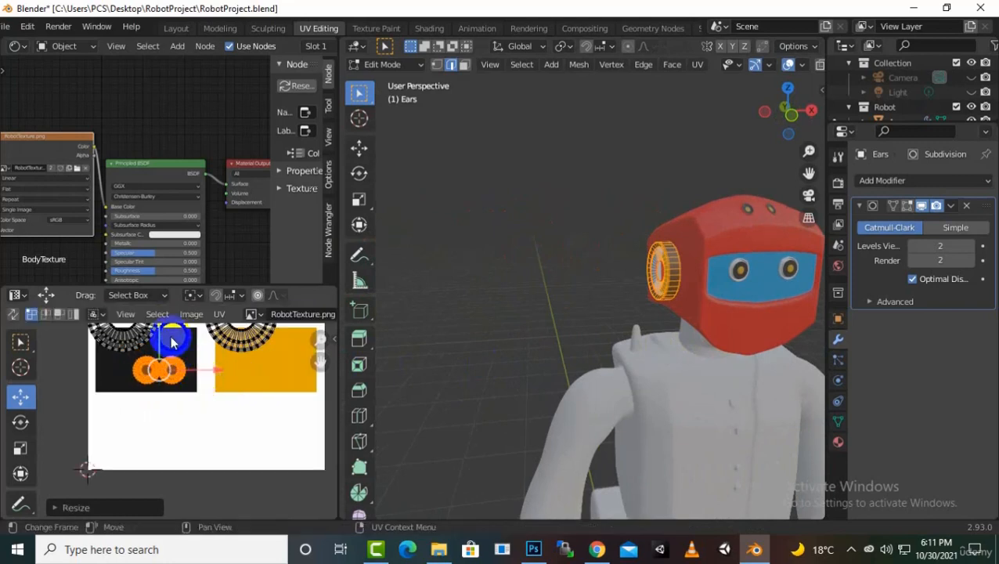
key("g")
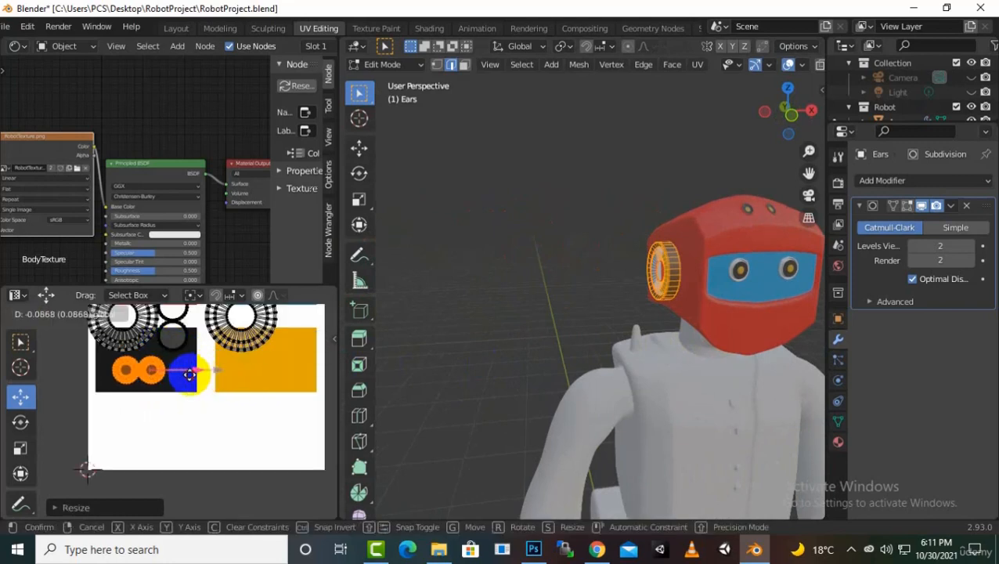
left_click(190, 374)
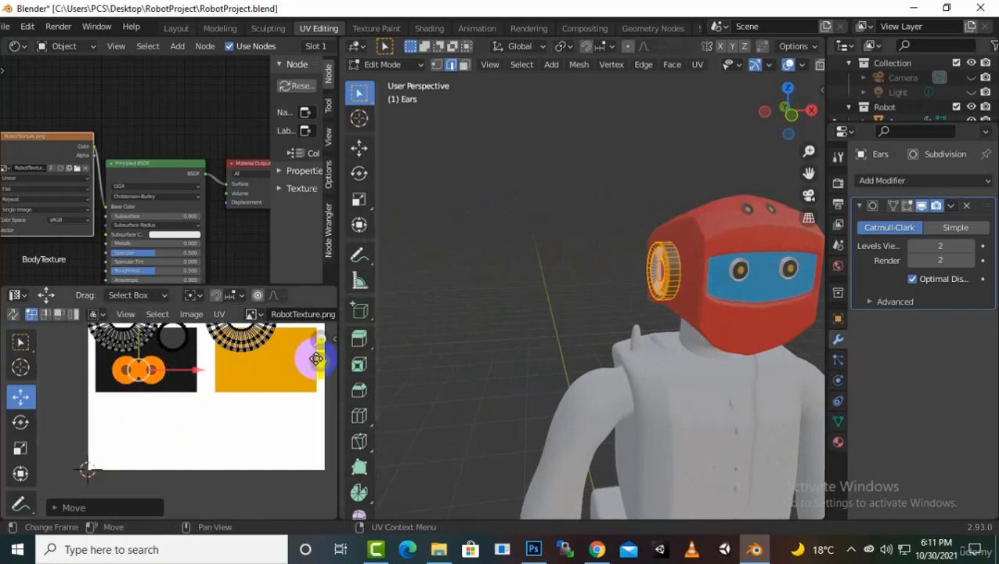
Step: Select the dense ring island between the blue and yellow swatches, scale it down and move it vertically onto the blue swatch
middle_click_drag(316, 359, 300, 431)
left_click(241, 408)
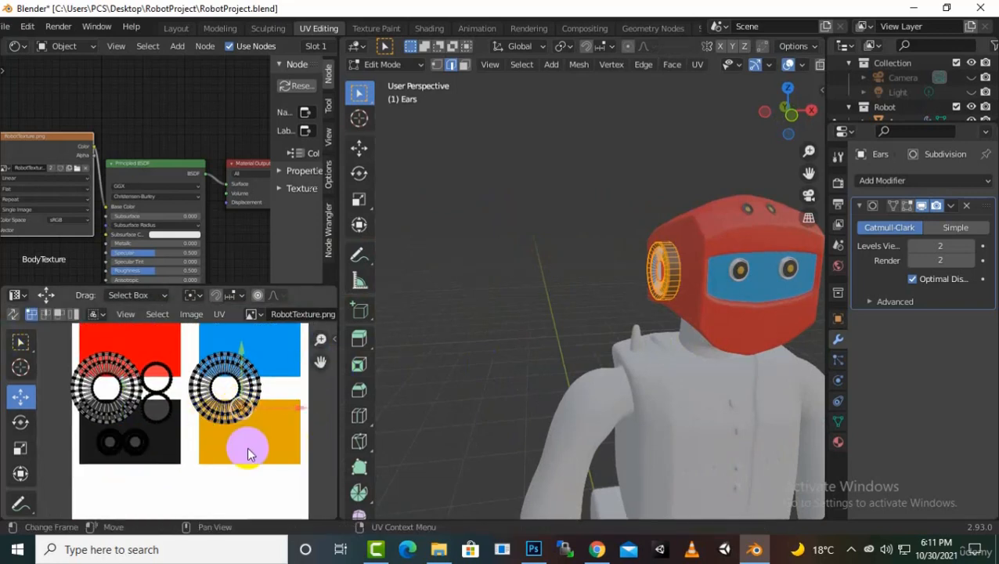
key("l")
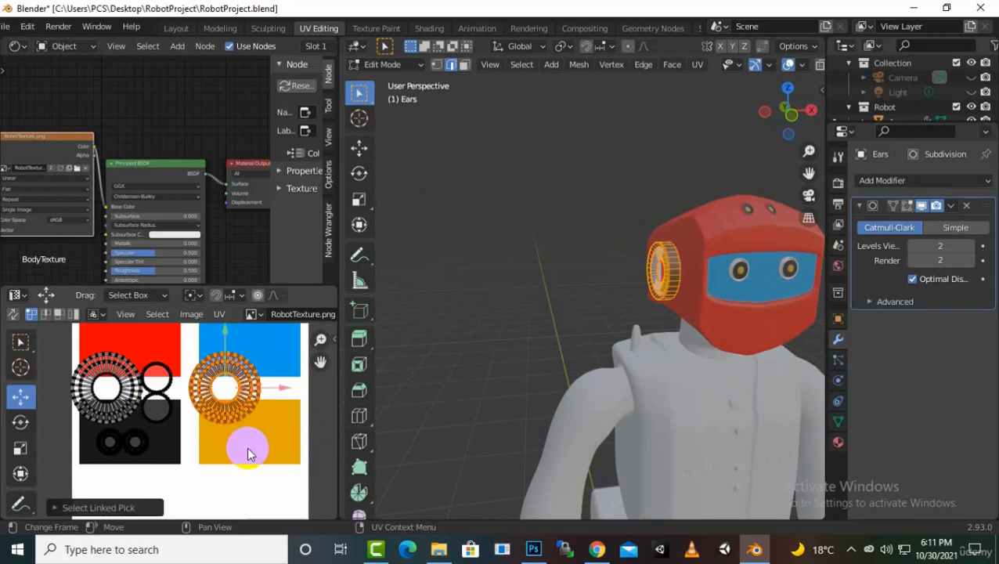
key("s")
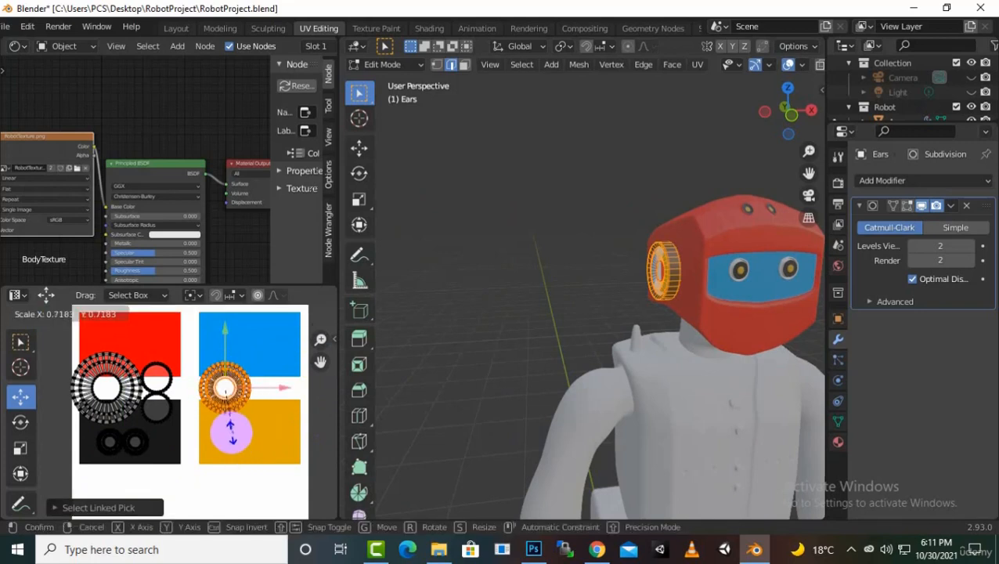
left_click(230, 421)
key("g")
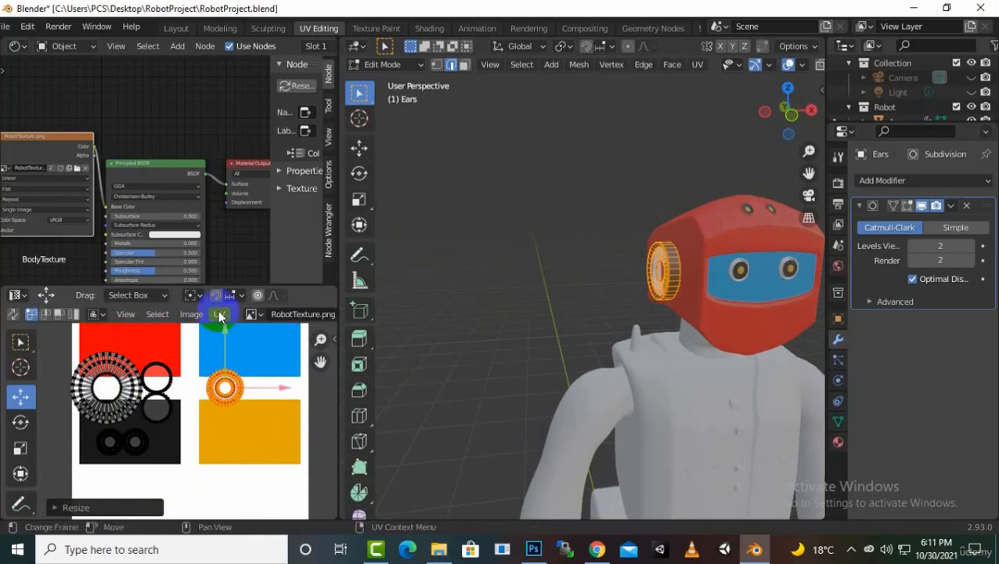
key("y")
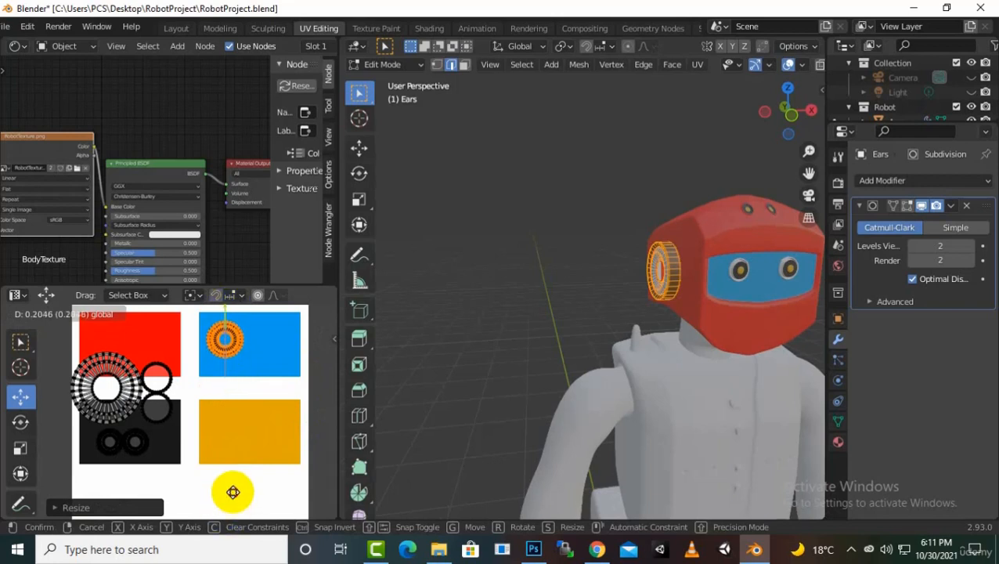
left_click(226, 489)
Step: Select the remaining dense ring island, move it onto the blue swatch beside the first one and scale it down to fit
left_click_drag(104, 399, 173, 458)
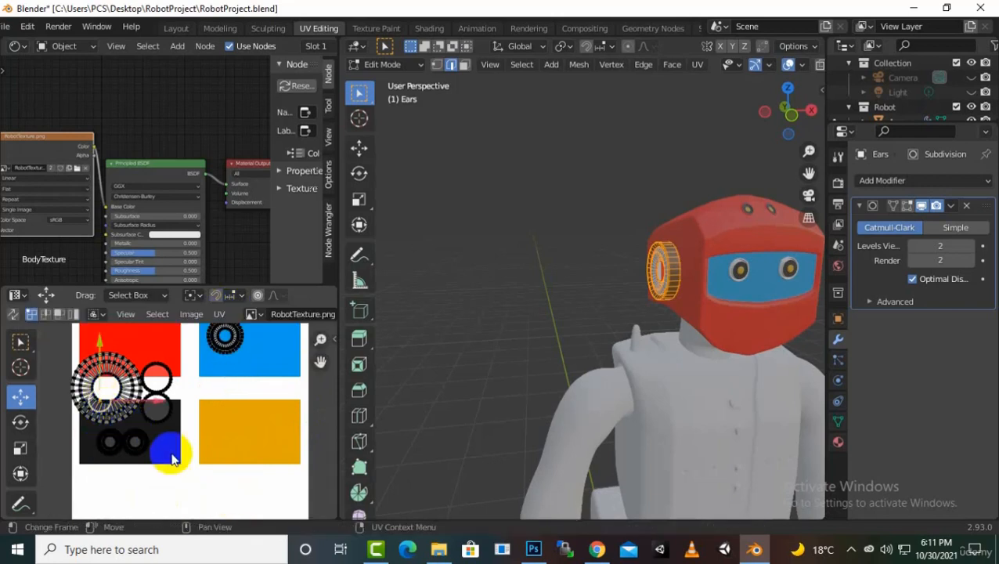
key("l")
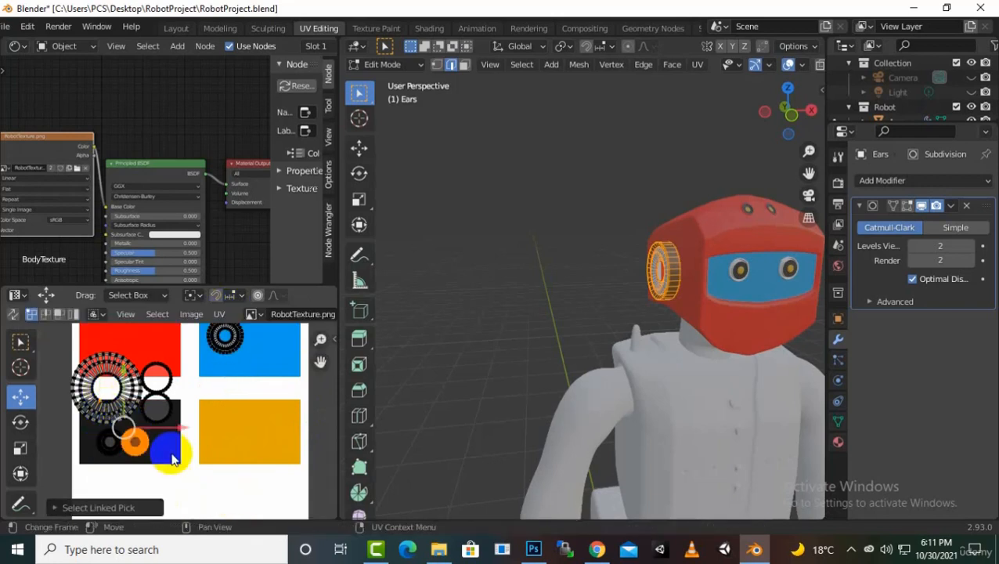
left_click(102, 405)
key("l")
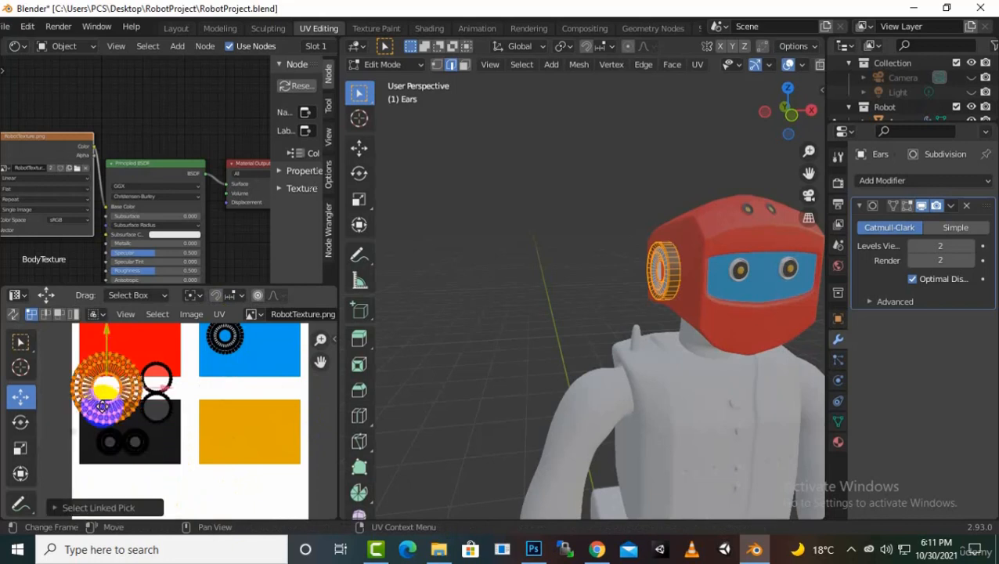
key("s")
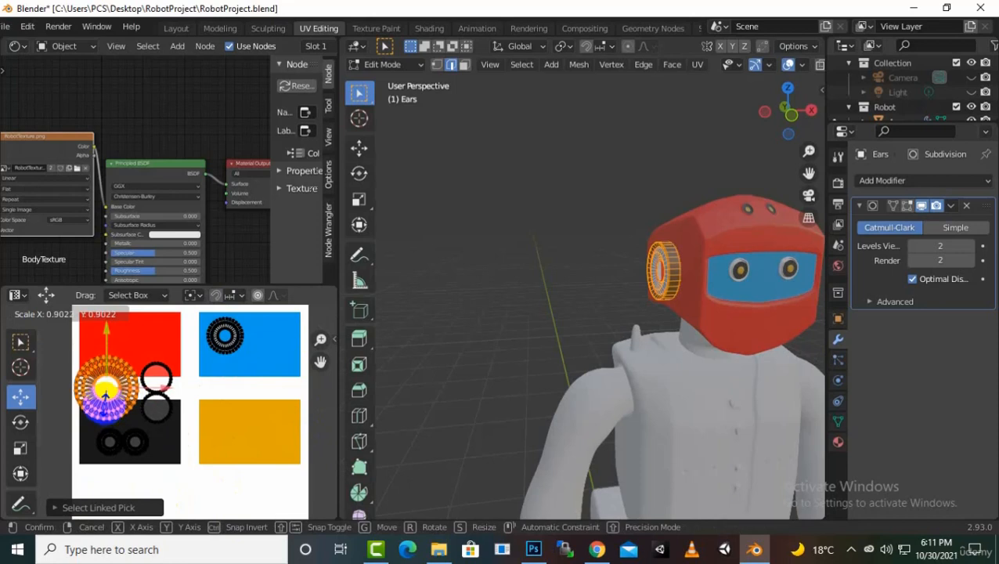
left_click(107, 397)
left_click_drag(166, 387, 323, 395)
left_click_drag(266, 337, 263, 288)
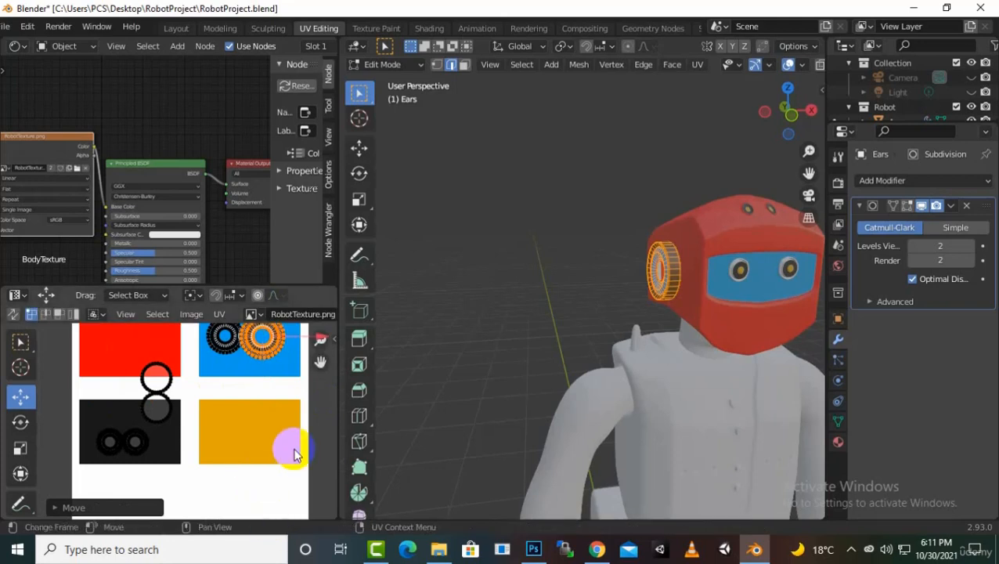
key("s")
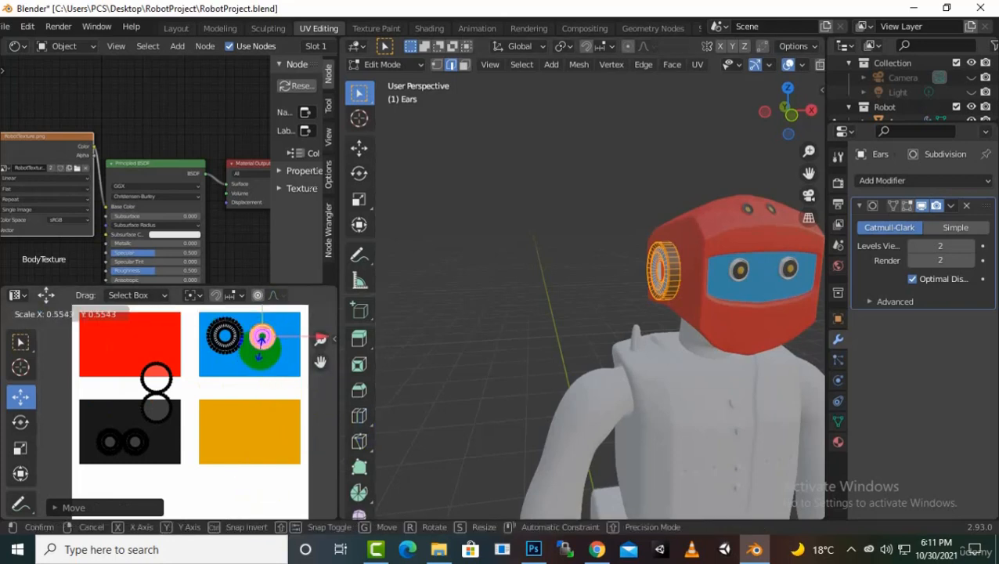
left_click(261, 354)
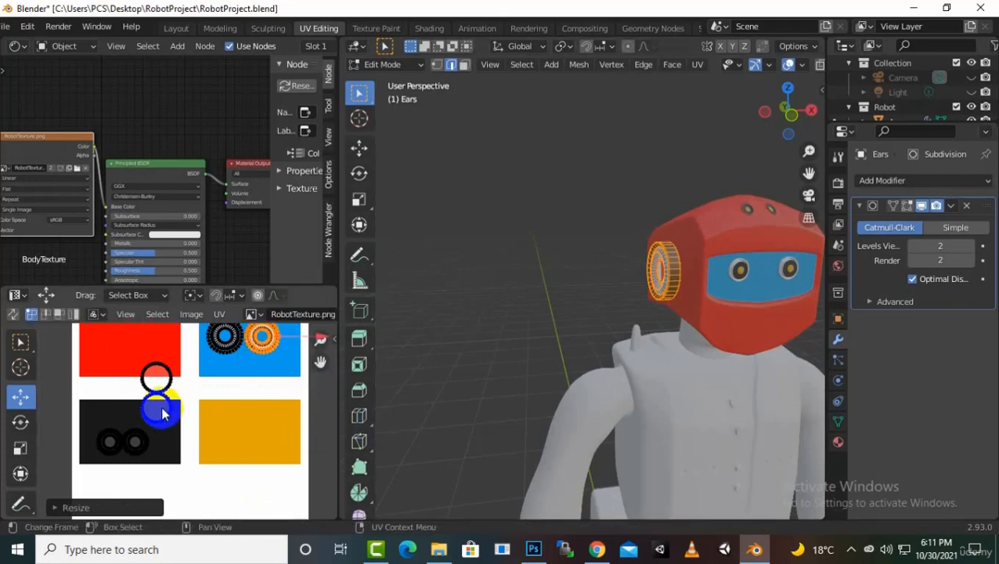
Step: Select the two small thin-outlined circular islands, move them onto the yellow swatch and scale them down to fit inside
left_click(167, 403)
left_click_drag(187, 427, 116, 345)
left_click_drag(212, 394, 308, 394)
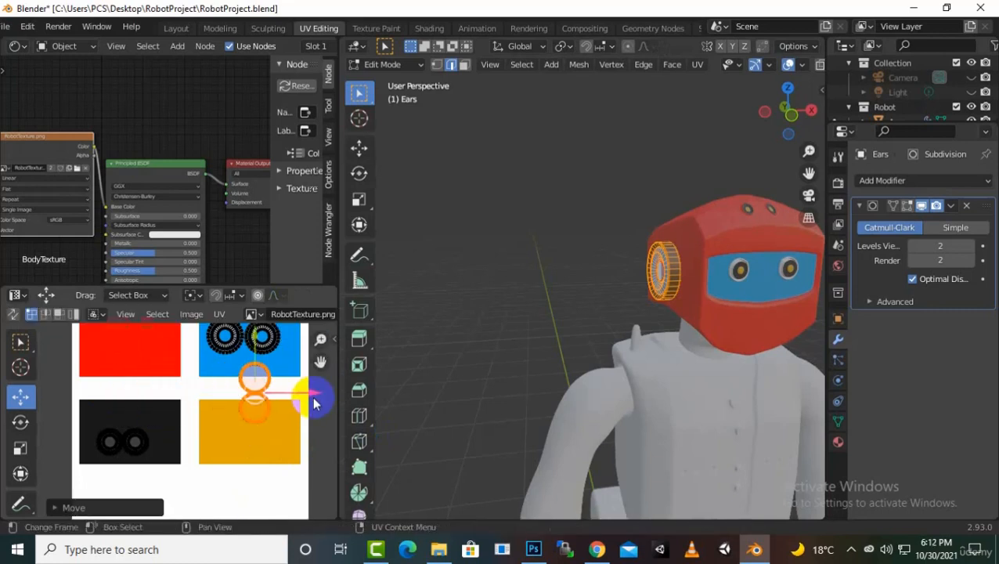
left_click_drag(250, 353, 256, 373)
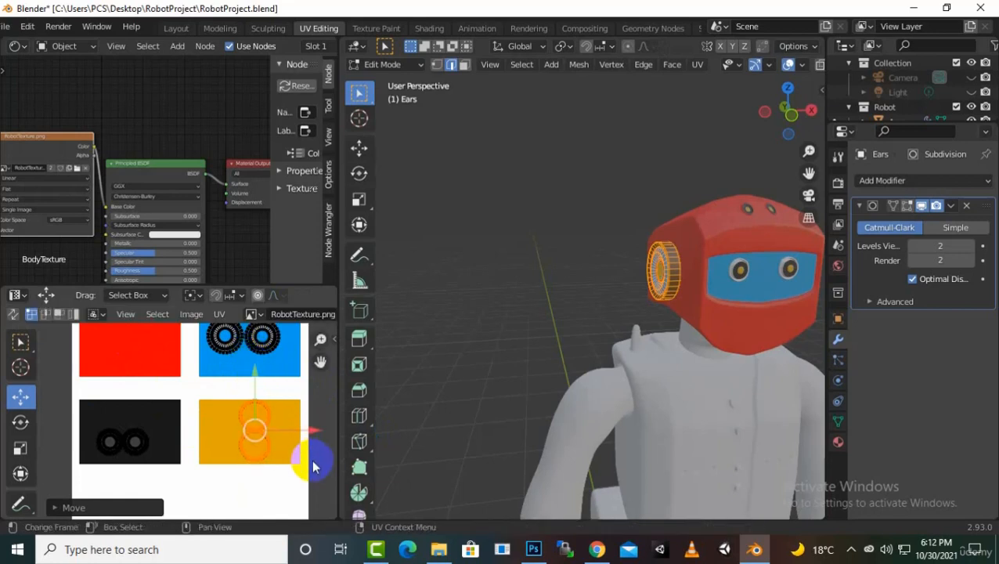
key("s")
left_click(284, 465)
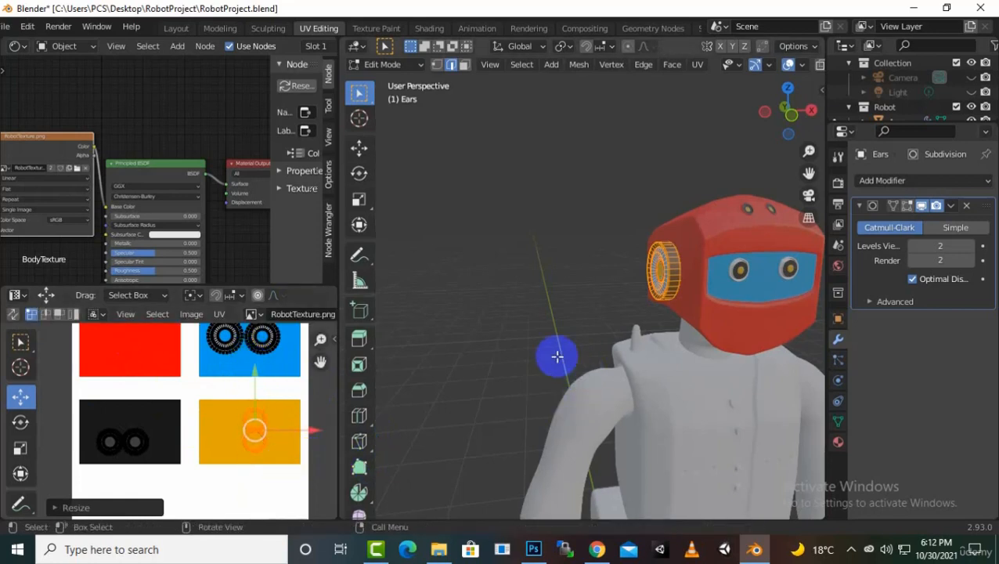
Step: Return to Object Mode, check the textured ears from several angles and save the project file
key("Tab")
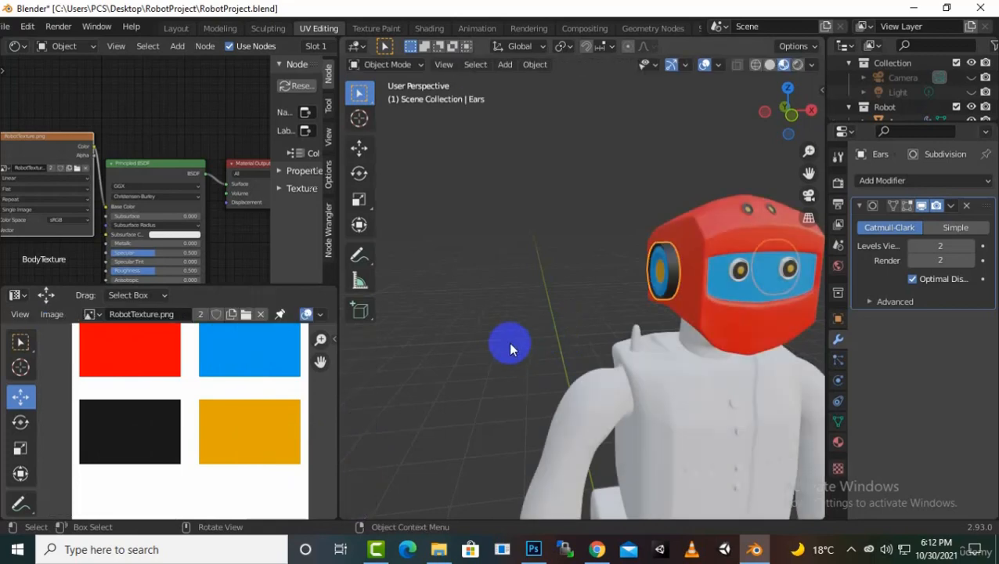
middle_click_drag(510, 349, 489, 331)
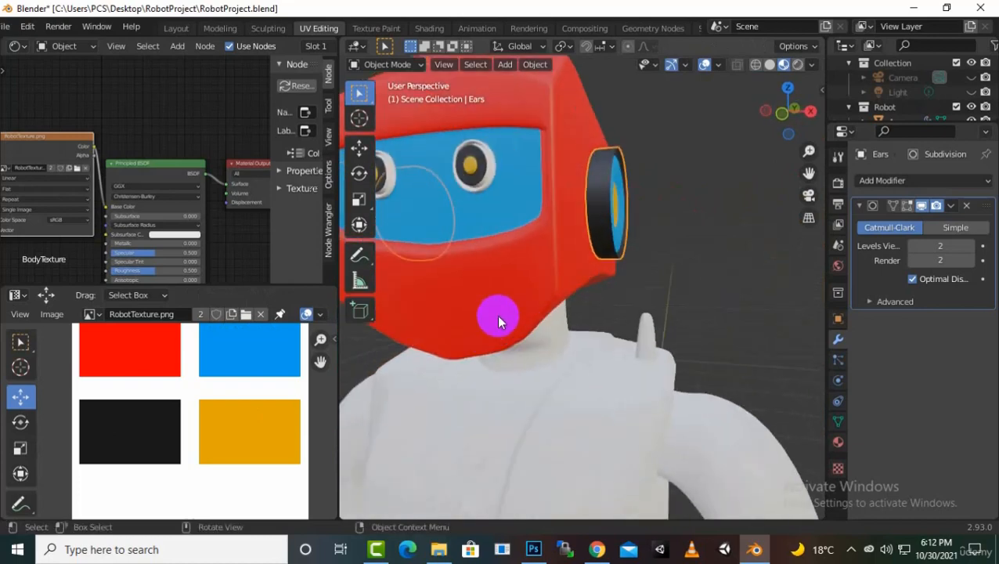
scroll(499, 317, "down", 3)
mouse_move(491, 372)
middle_mouse_down()
mouse_move(541, 371)
mouse_move(505, 379)
middle_mouse_up()
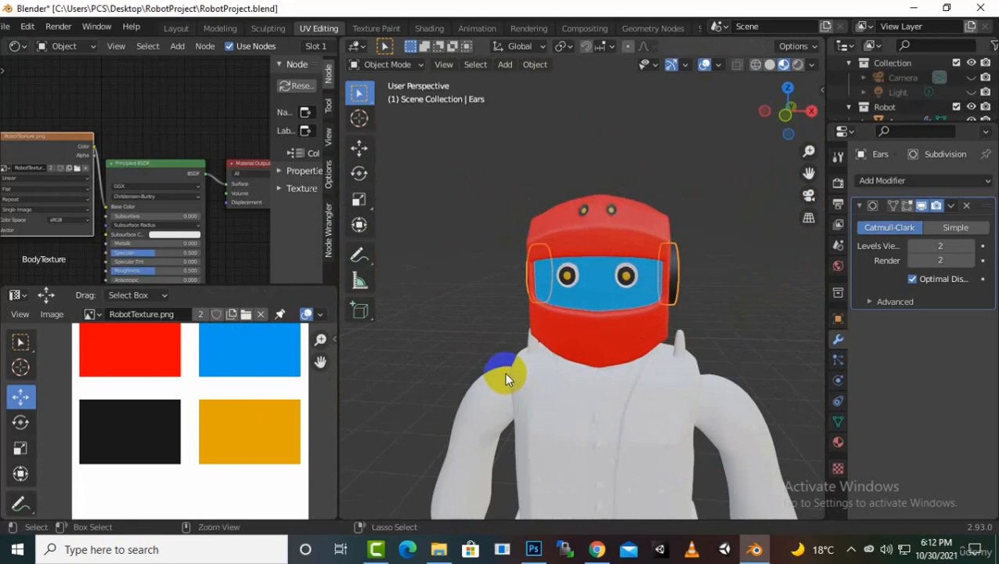
key("ctrl+s")
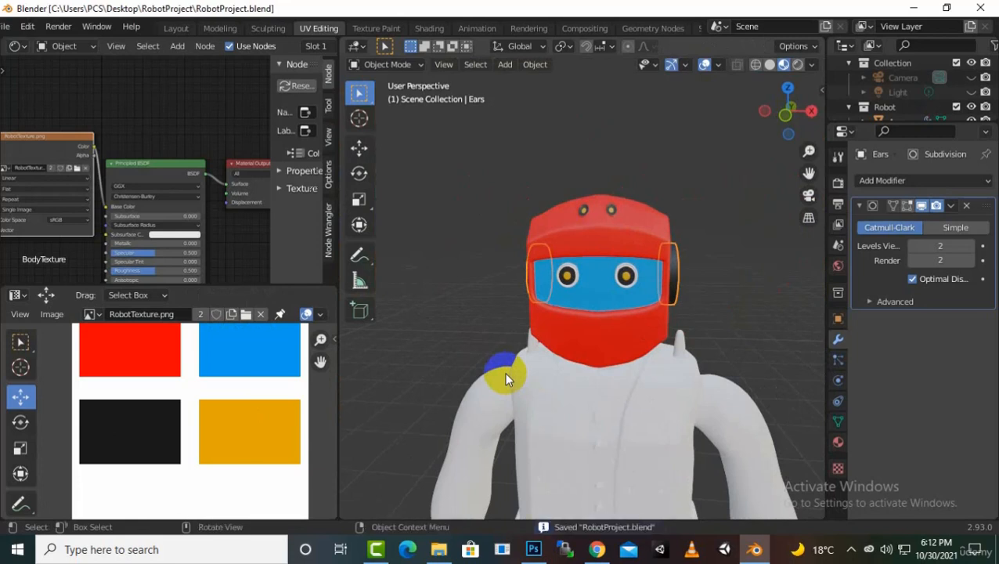
scroll(663, 357, "down", 4)
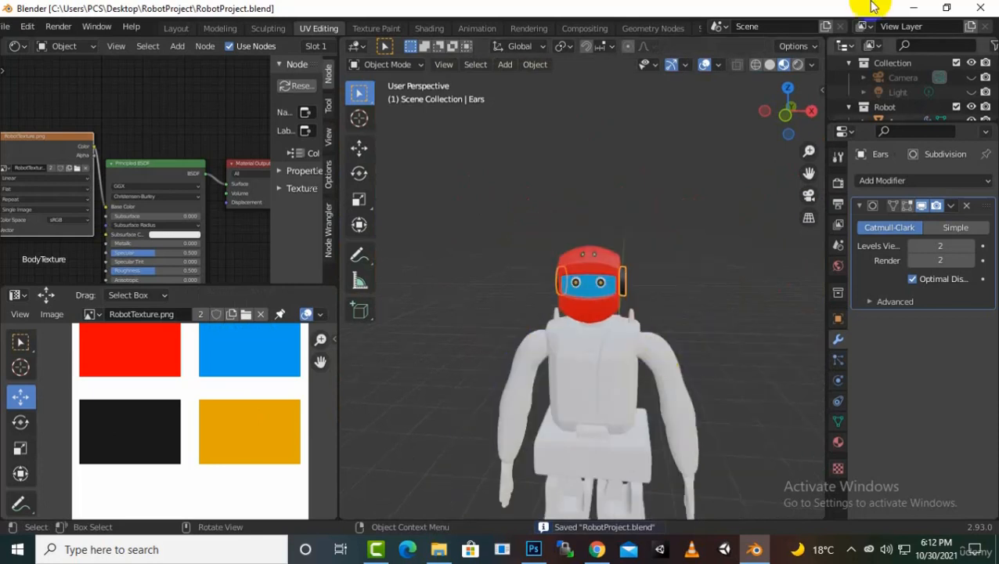
left_click_drag(807, 173, 778, 104)
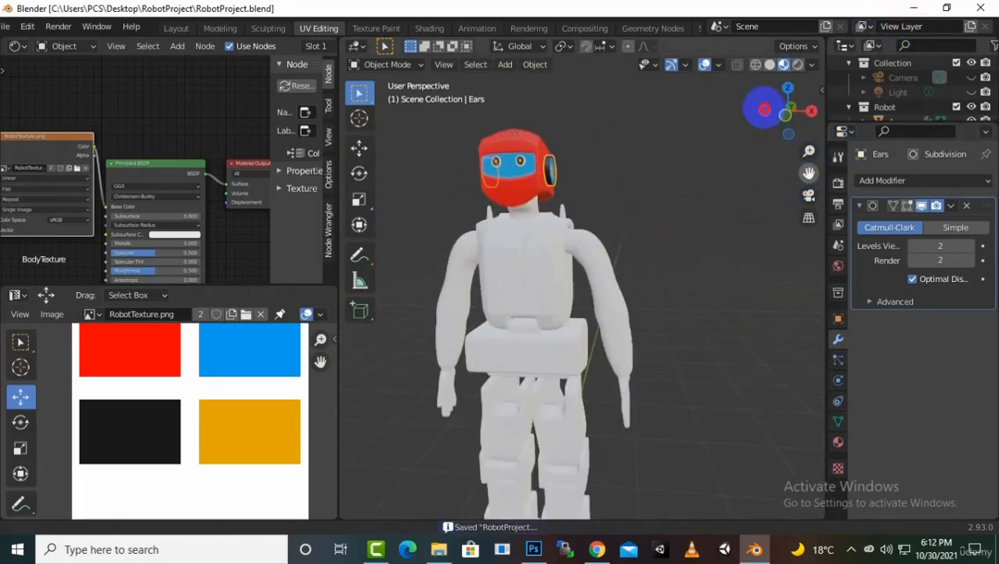